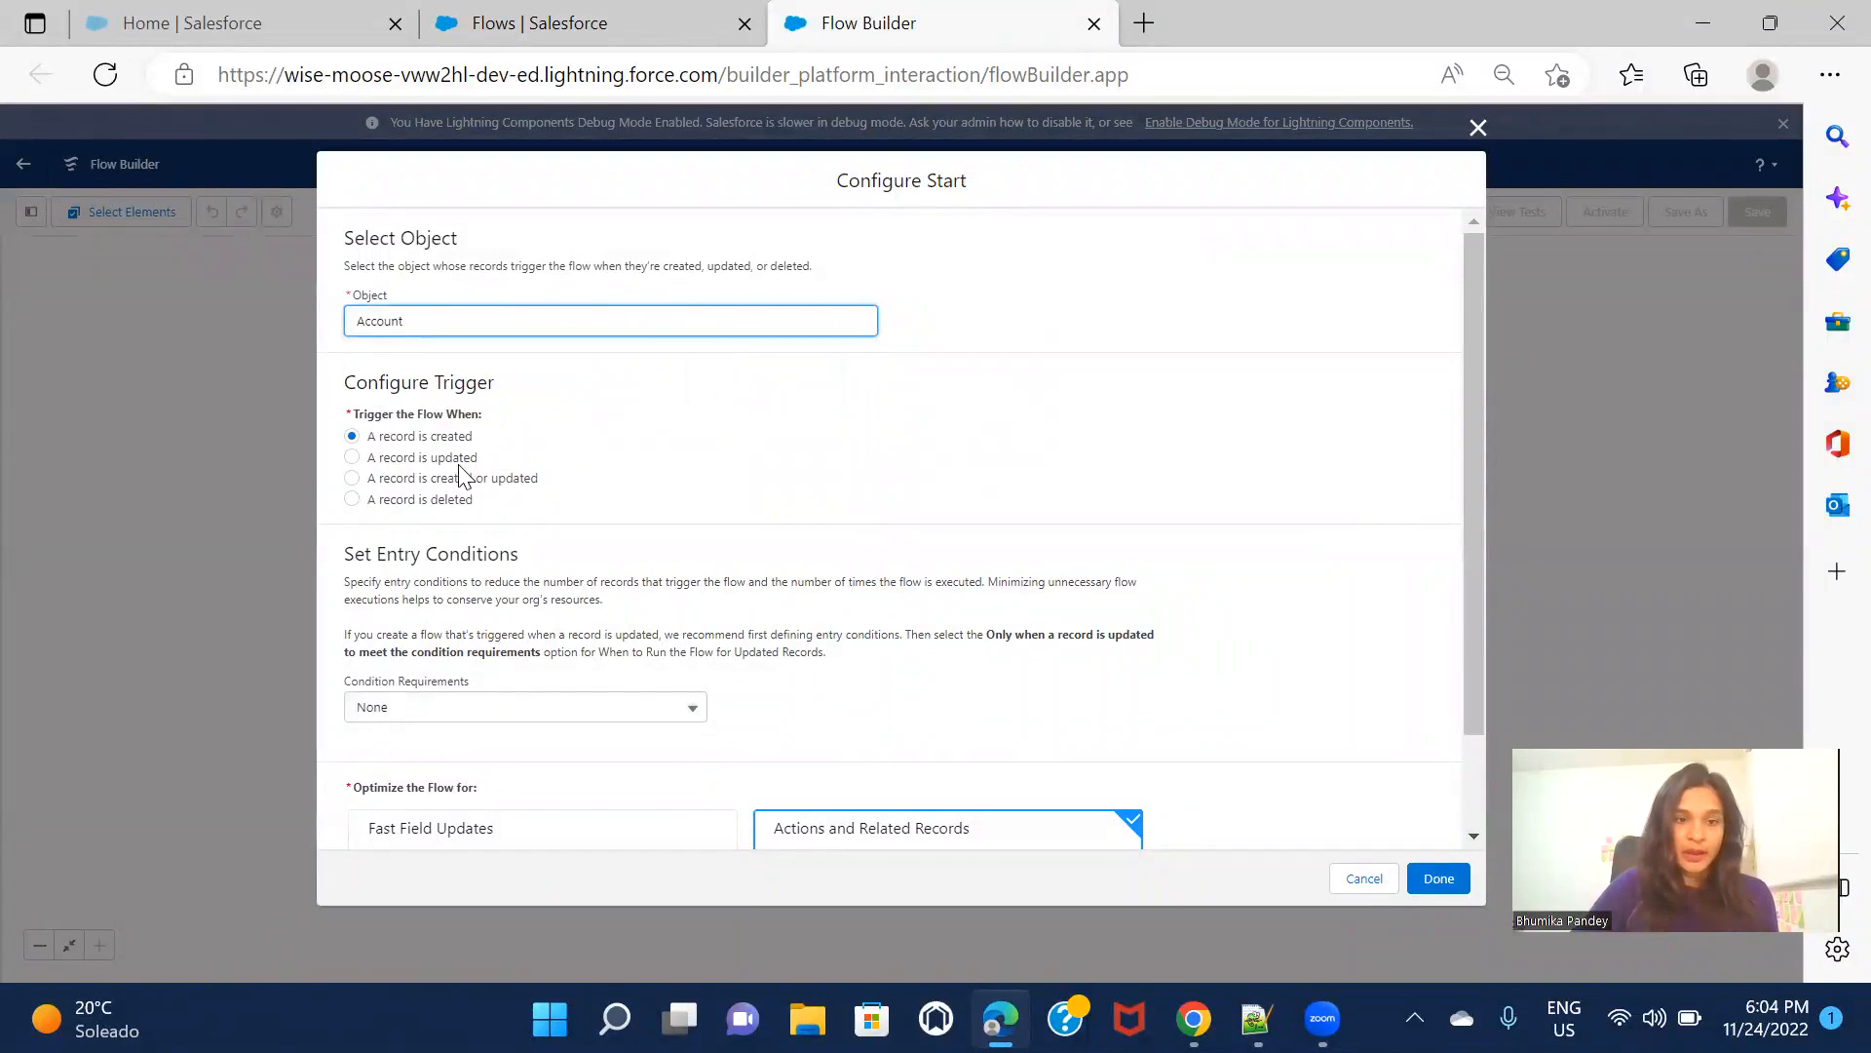
Trigger the Account flow when a record is updated and require all entry conditions to be met (AND)
left_click(458, 478)
left_click(454, 458)
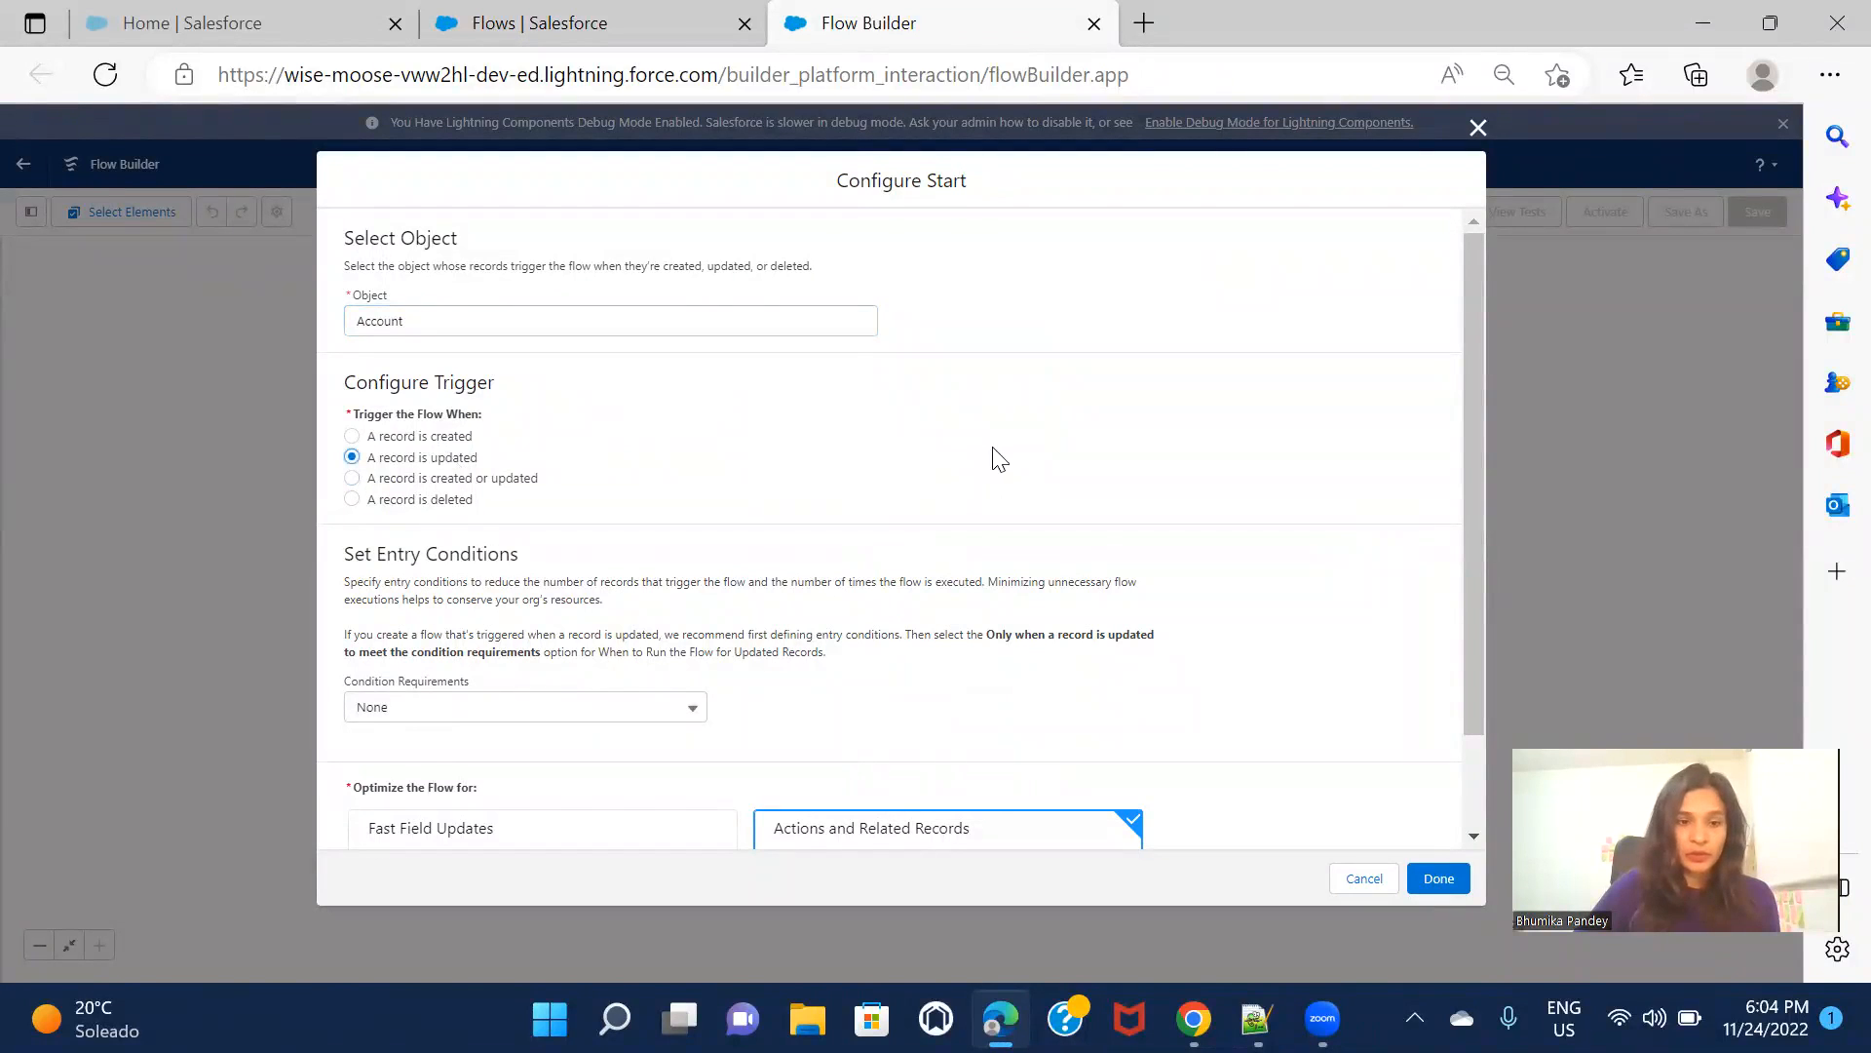
scroll(984, 478, "down", 2)
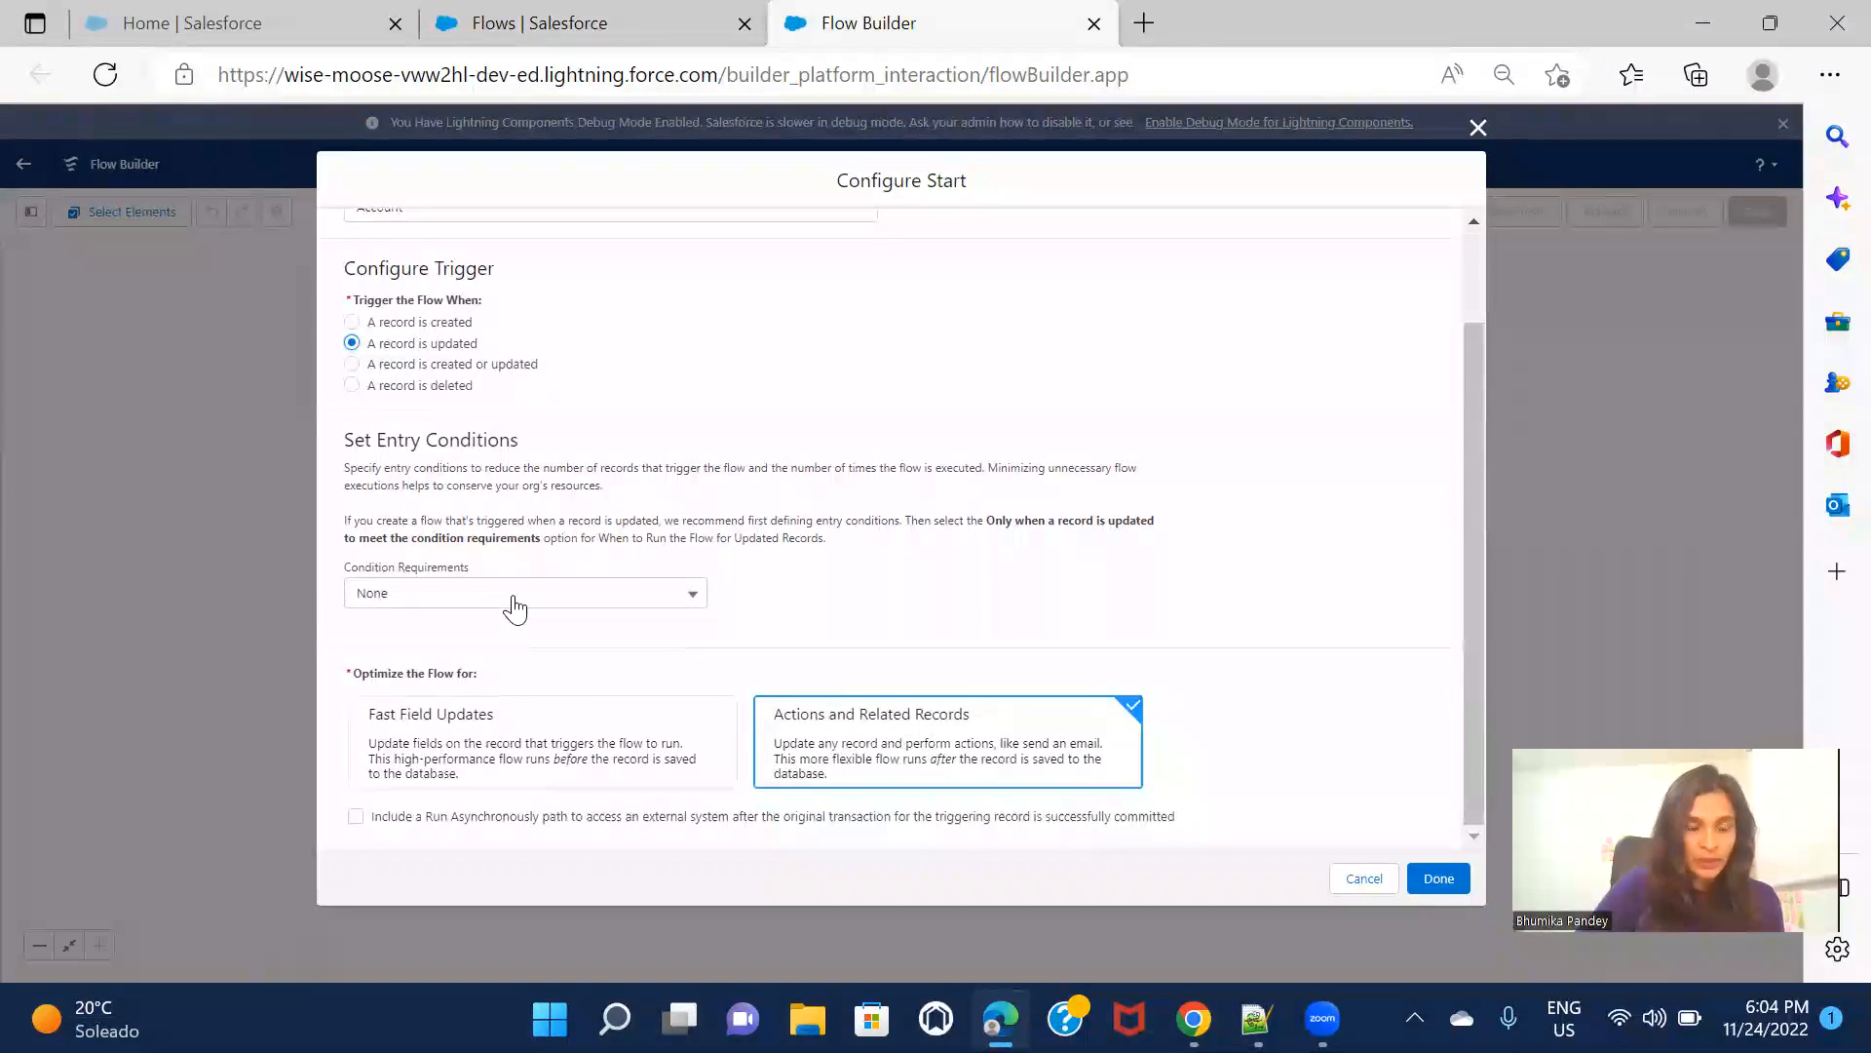
left_click(514, 596)
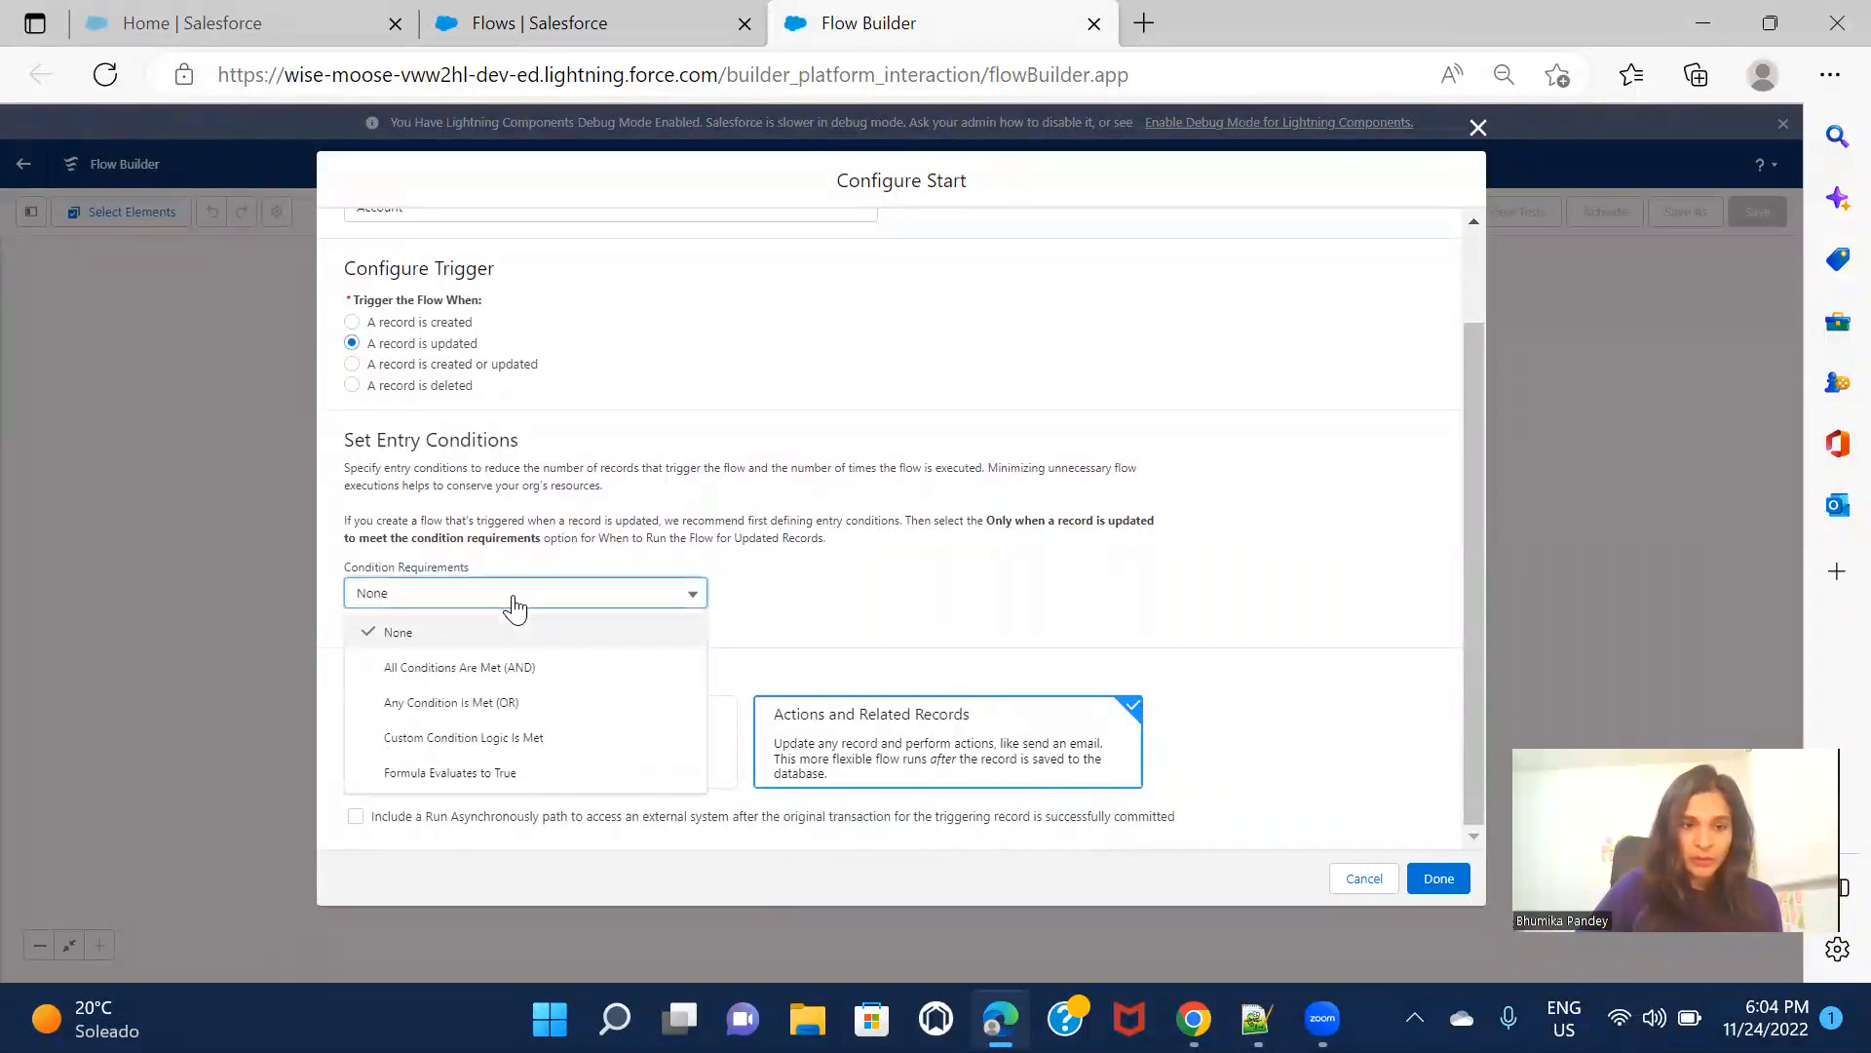
left_click(590, 667)
scroll(721, 598, "down", 1)
Define the entry condition as Phone Is Null equal to the global constant False and complete the start configuration
left_click(572, 569)
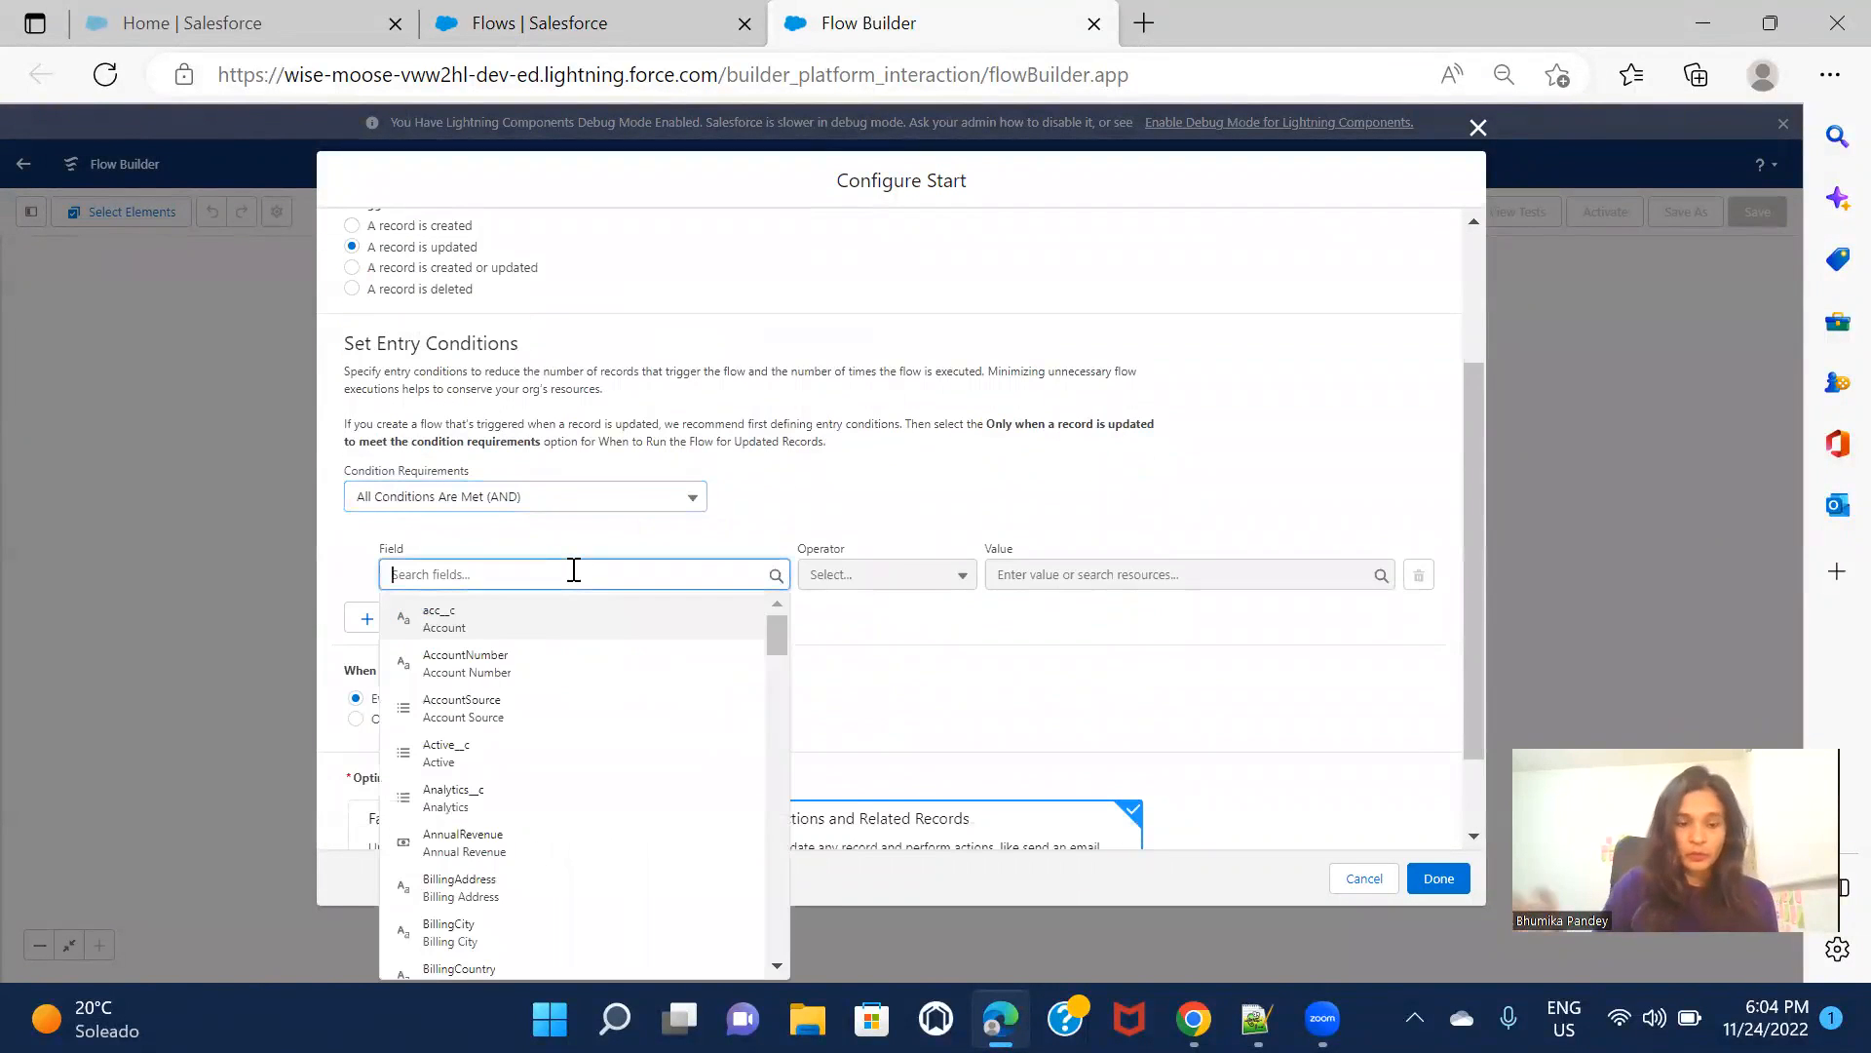
type("pho")
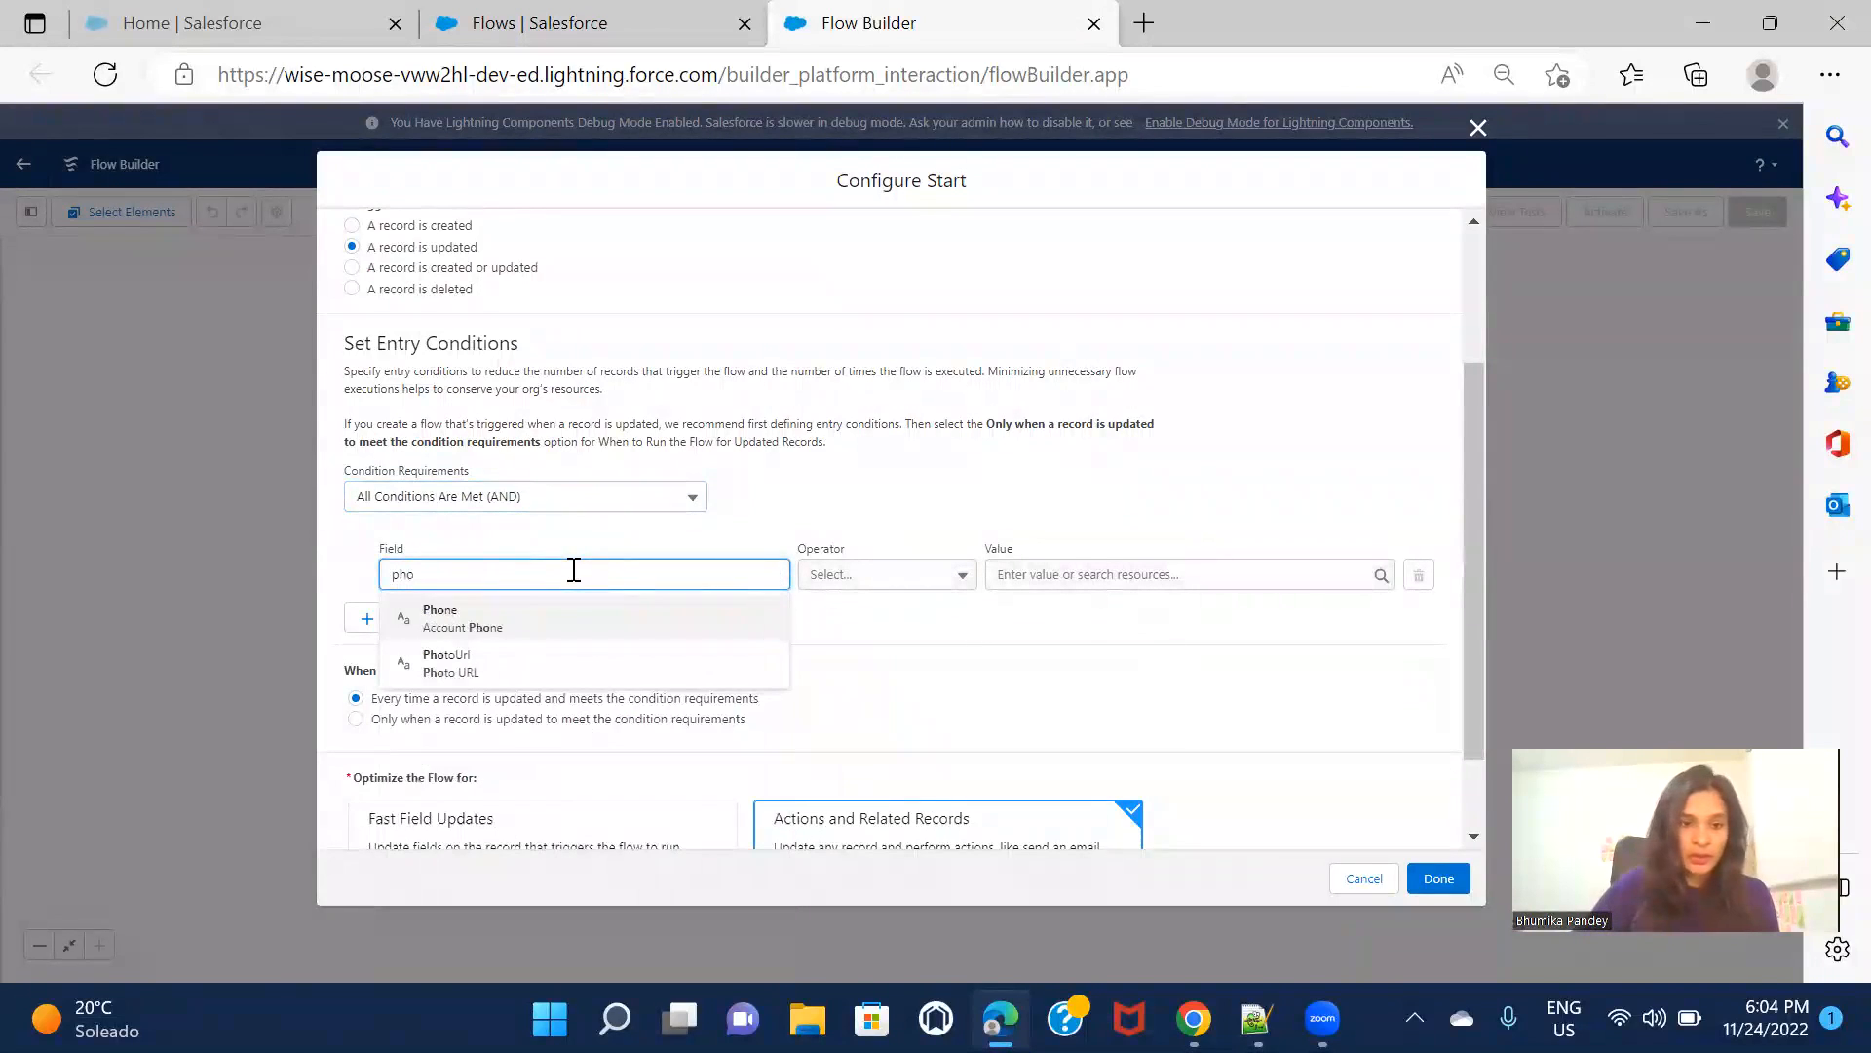
left_click(516, 635)
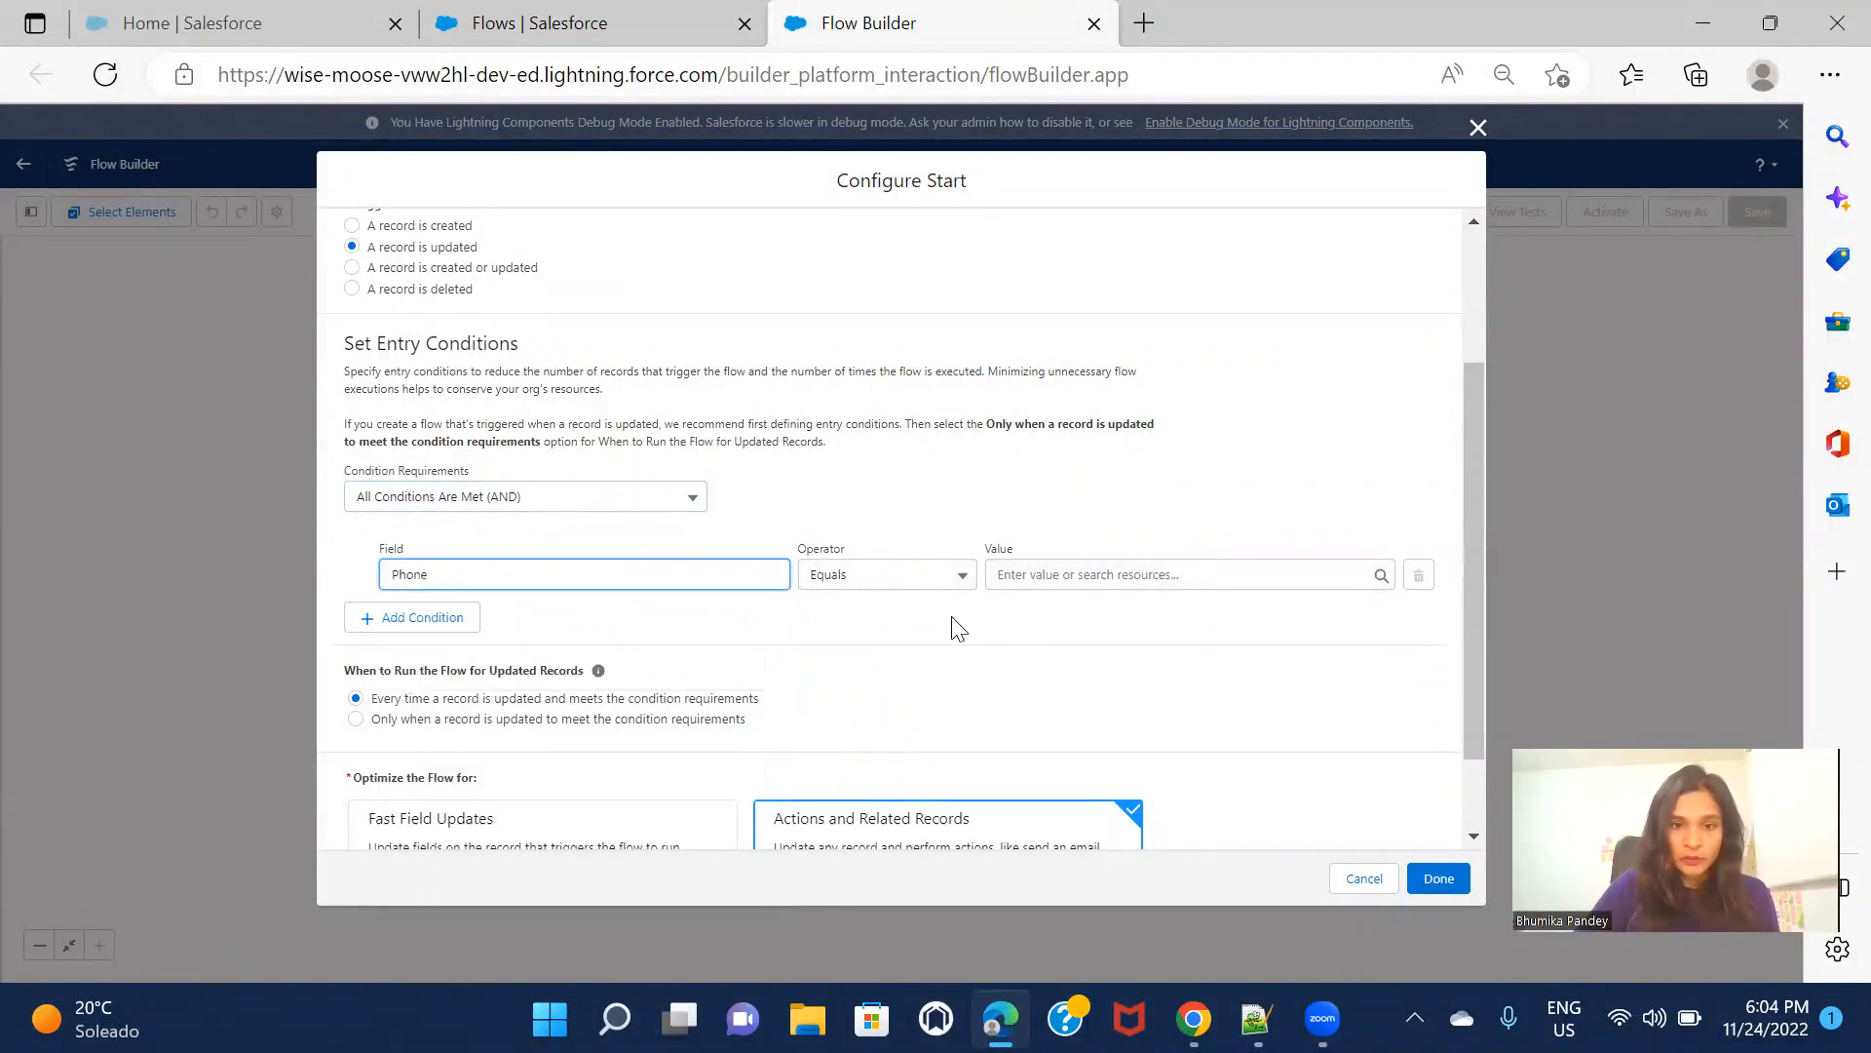
left_click(926, 586)
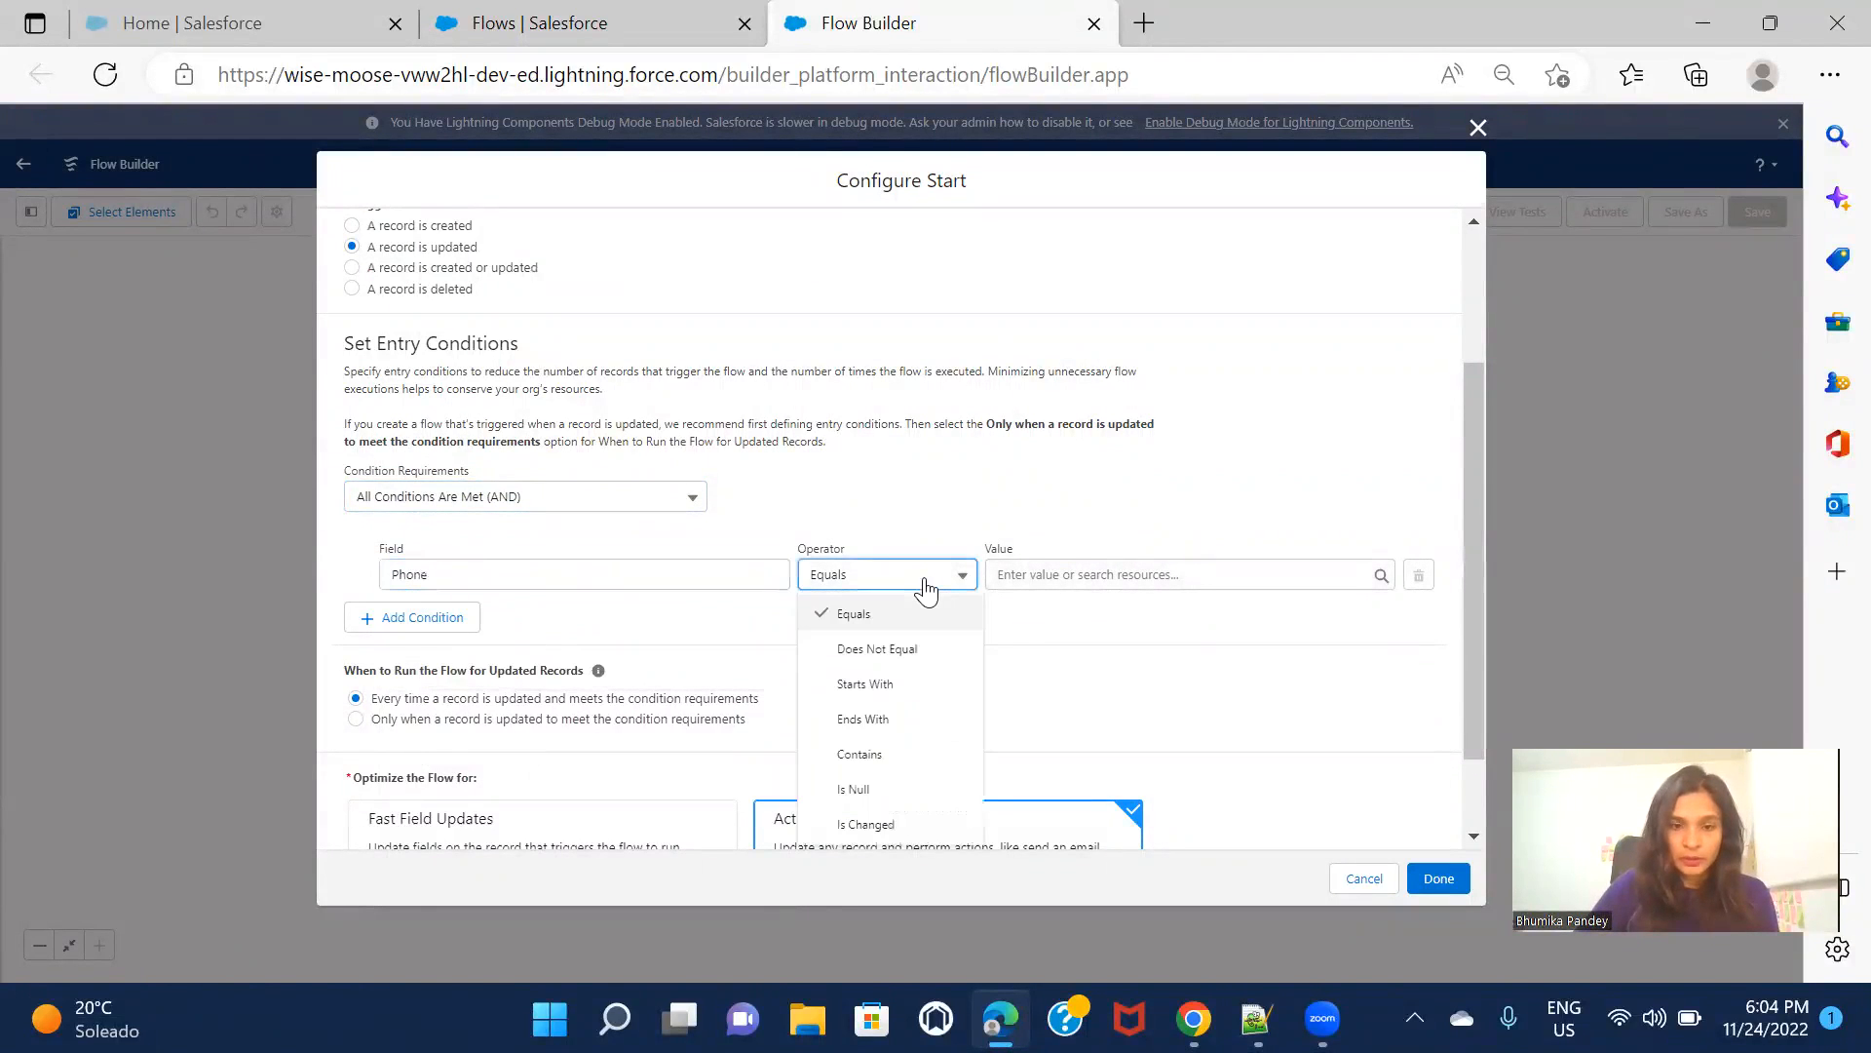
left_click(899, 788)
left_click(1101, 574)
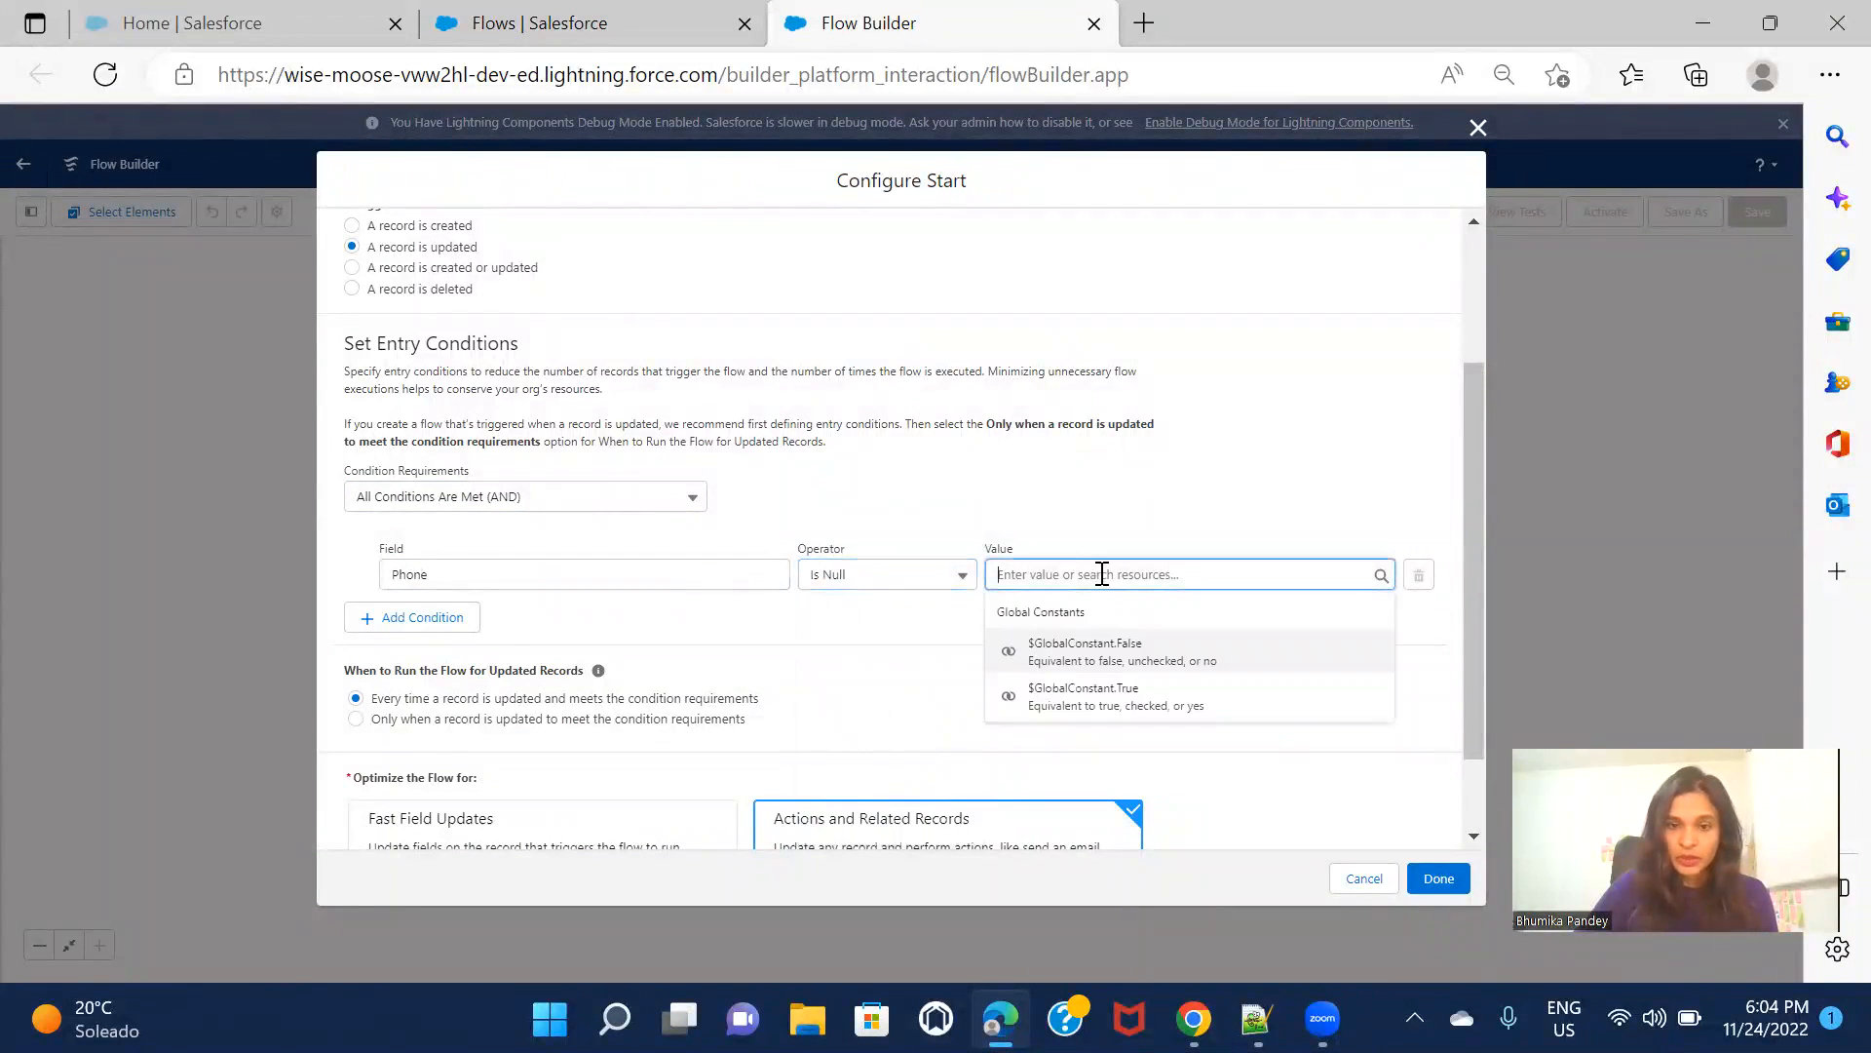
type("fal")
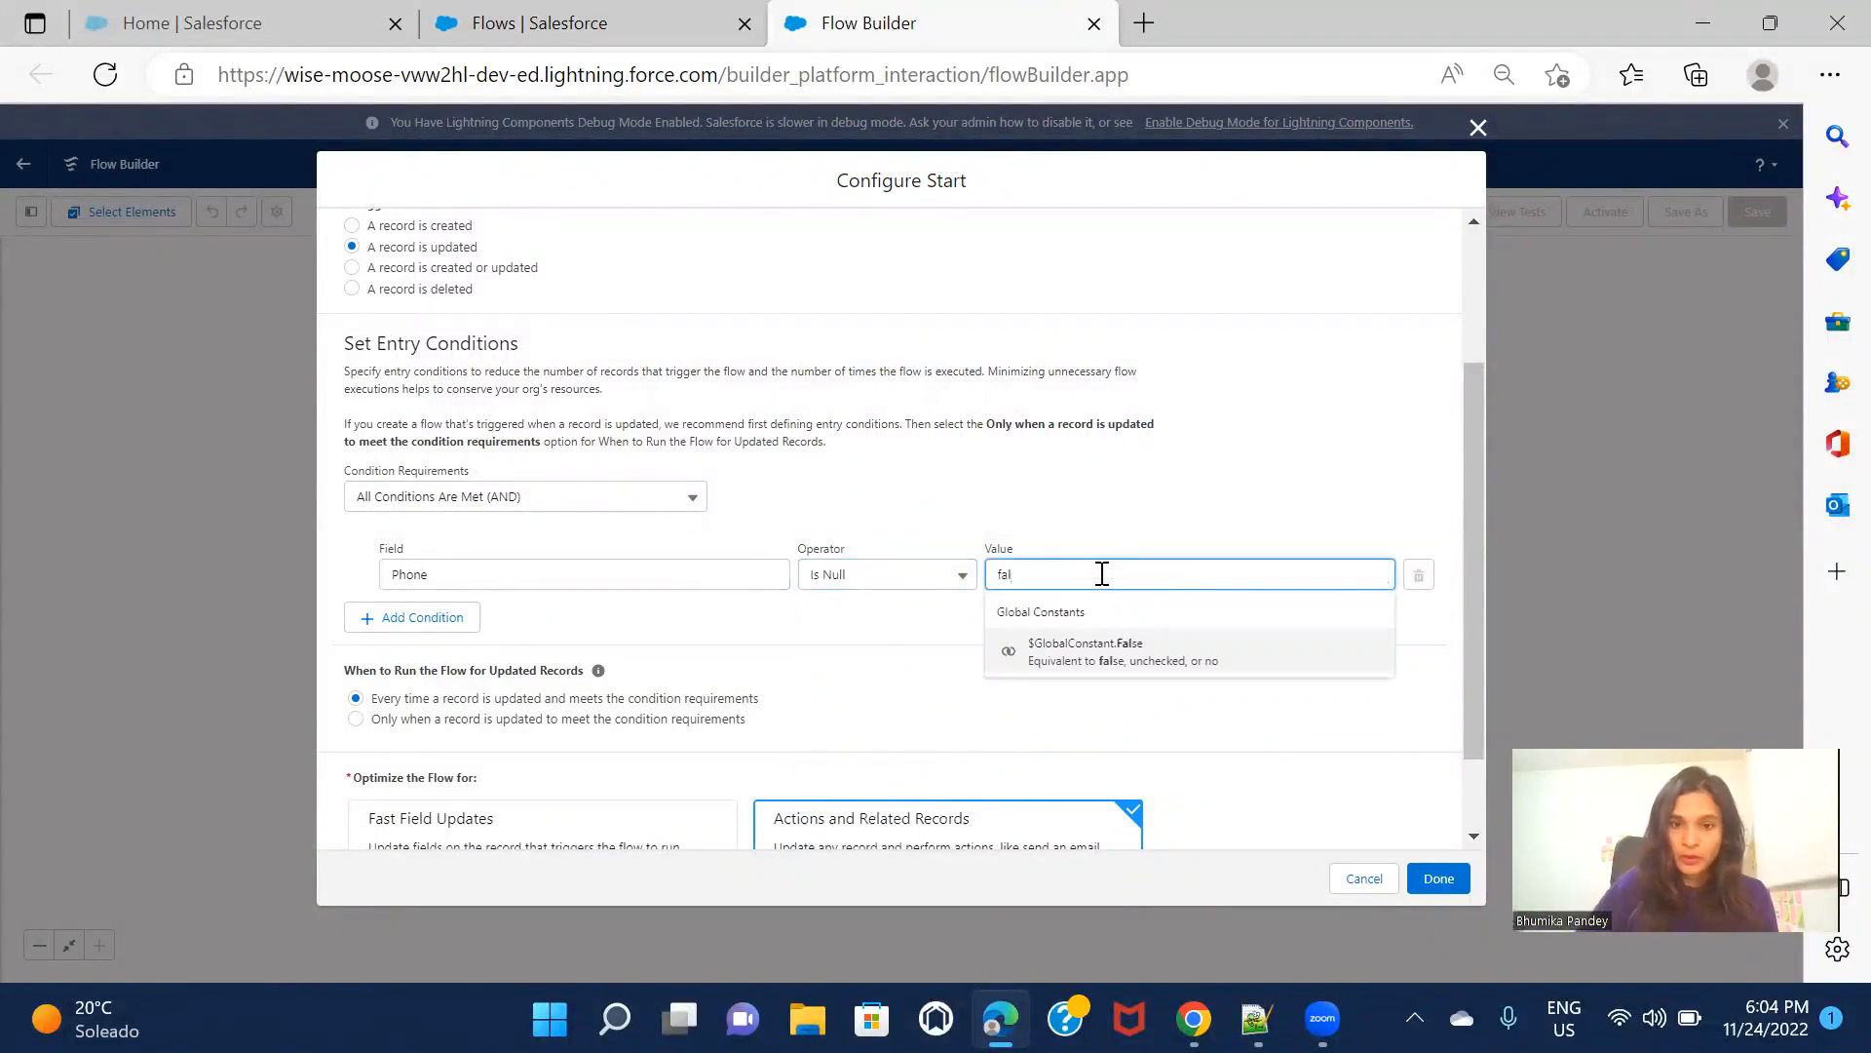
left_click(1150, 660)
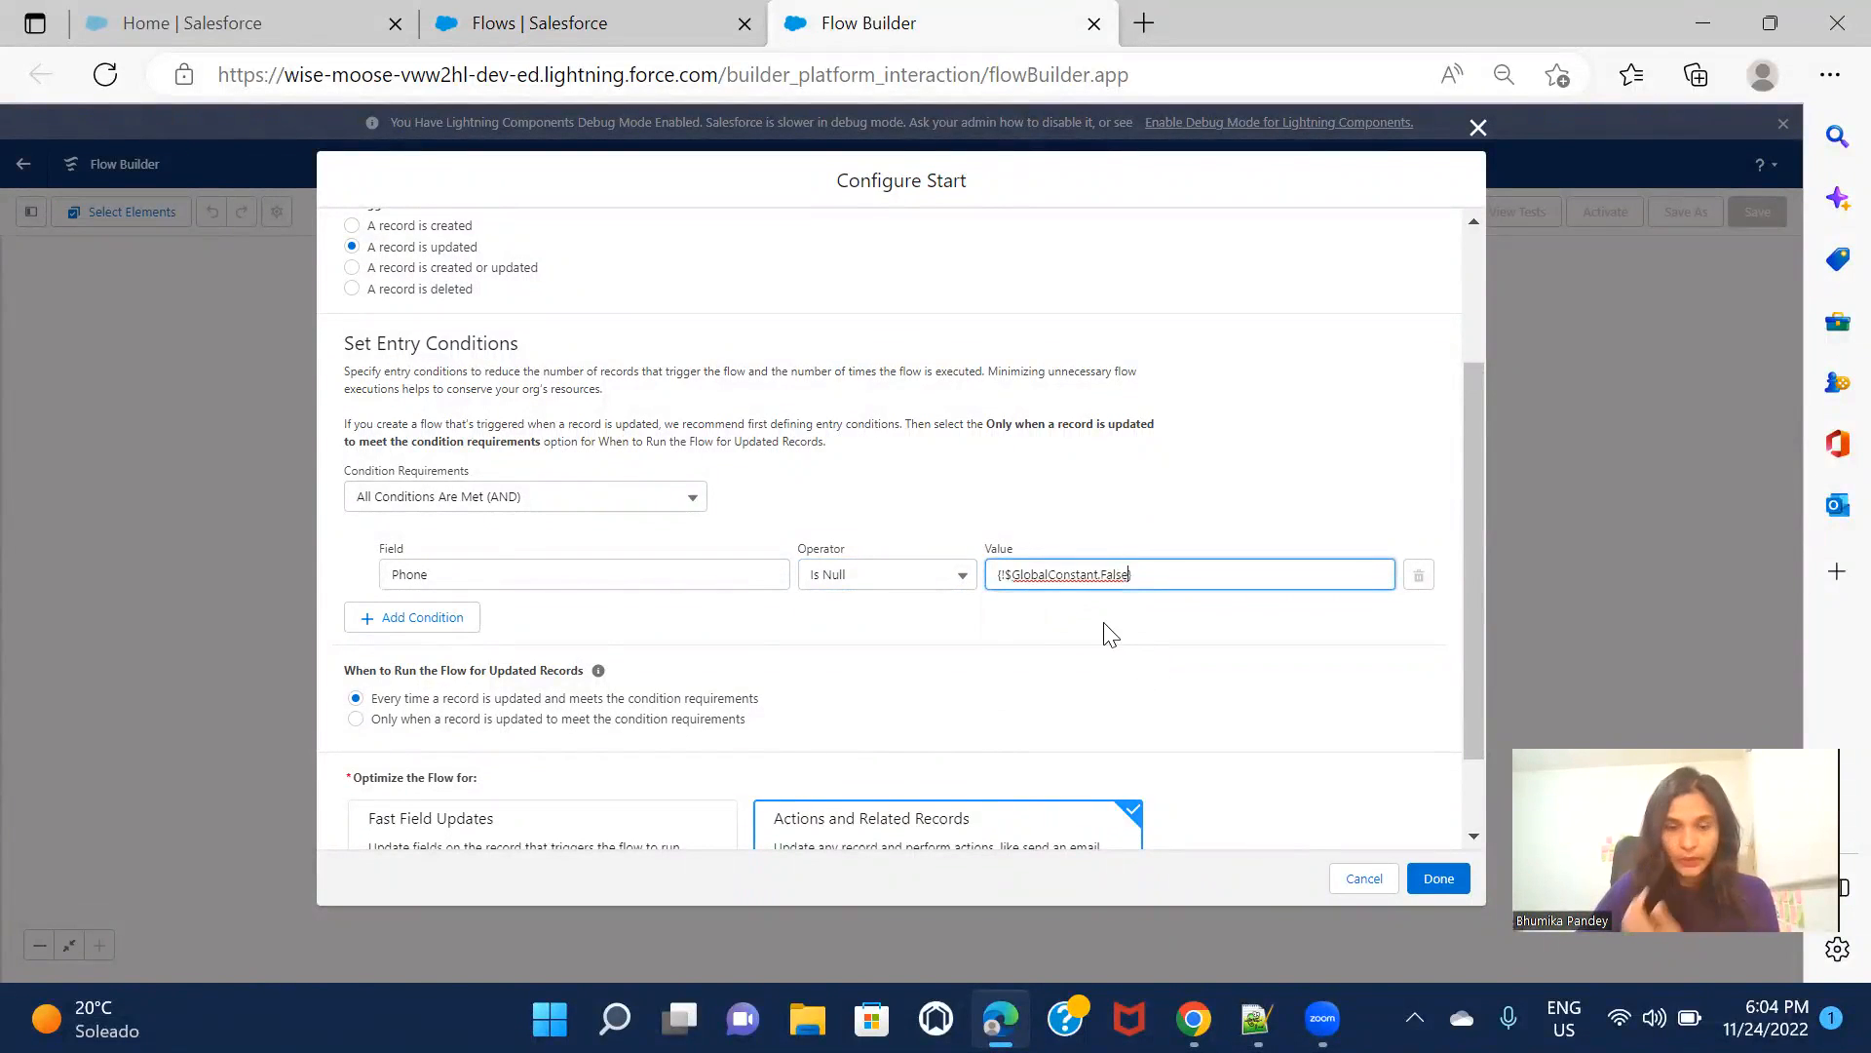
left_click(1112, 634)
scroll(954, 692, "down", 1)
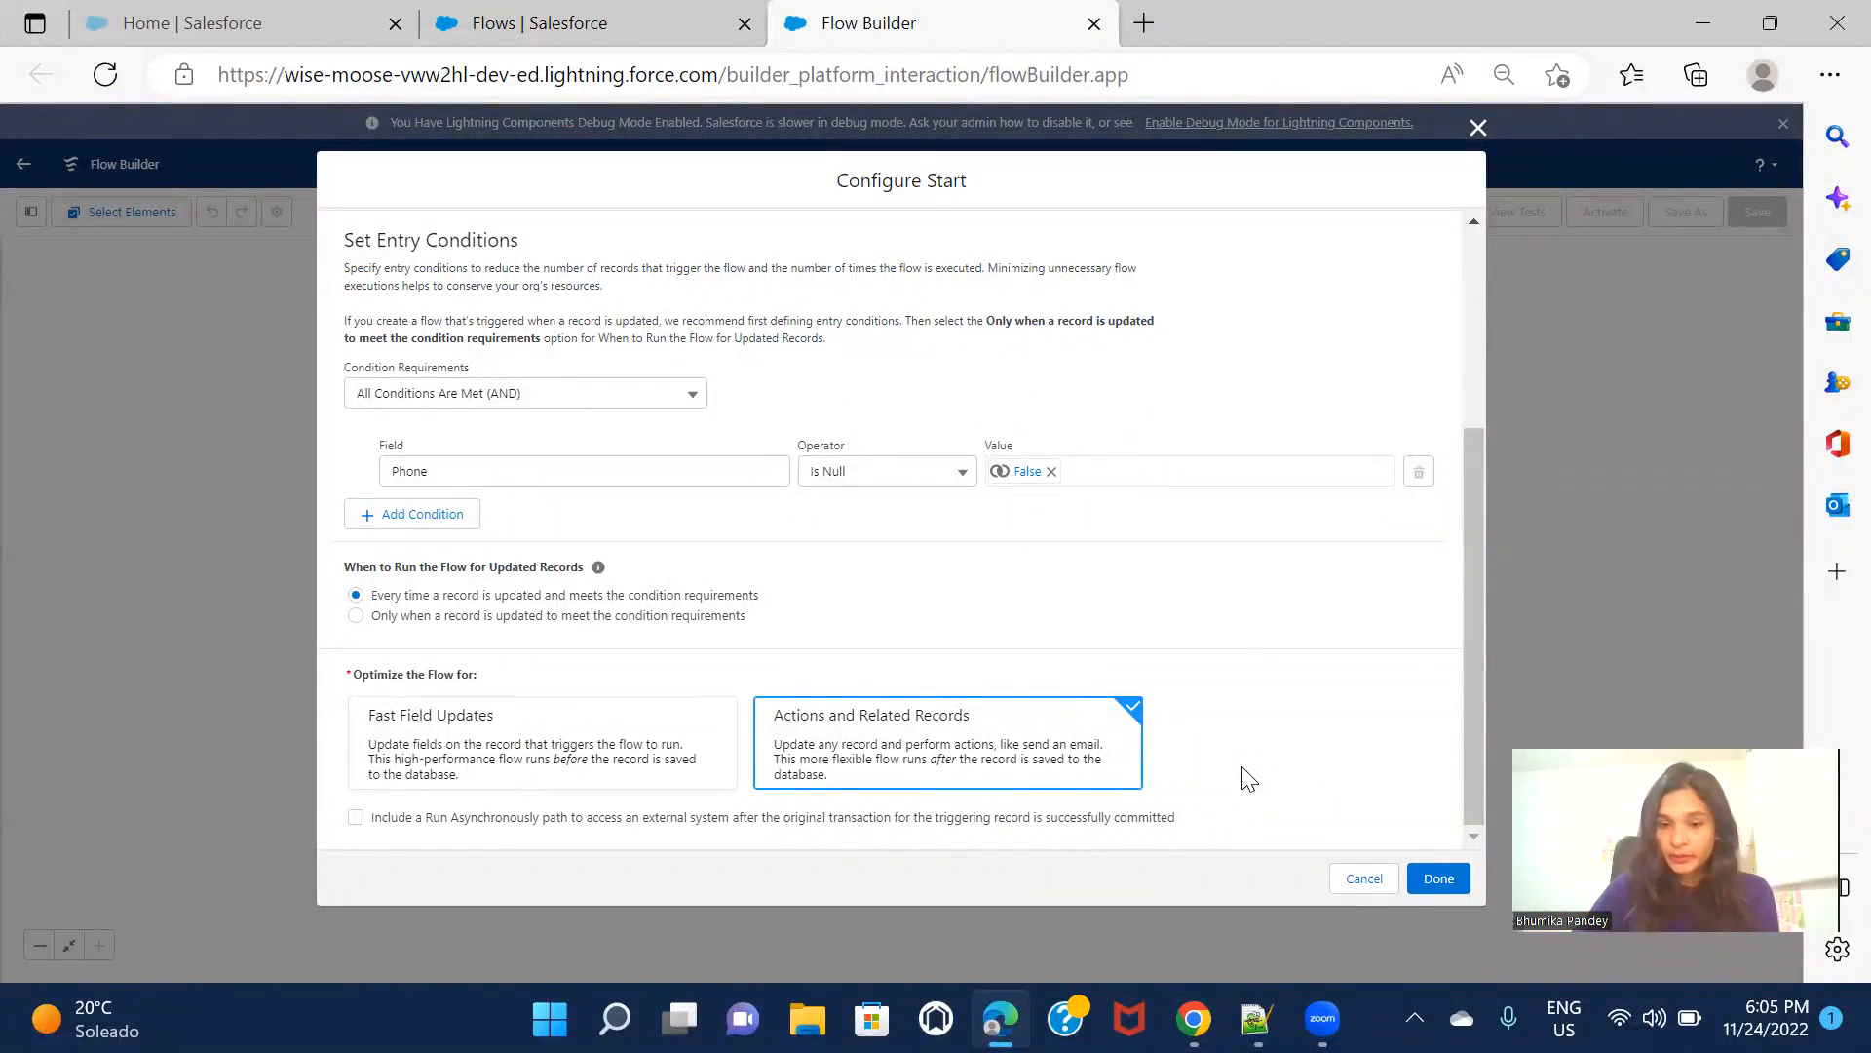
left_click(1439, 878)
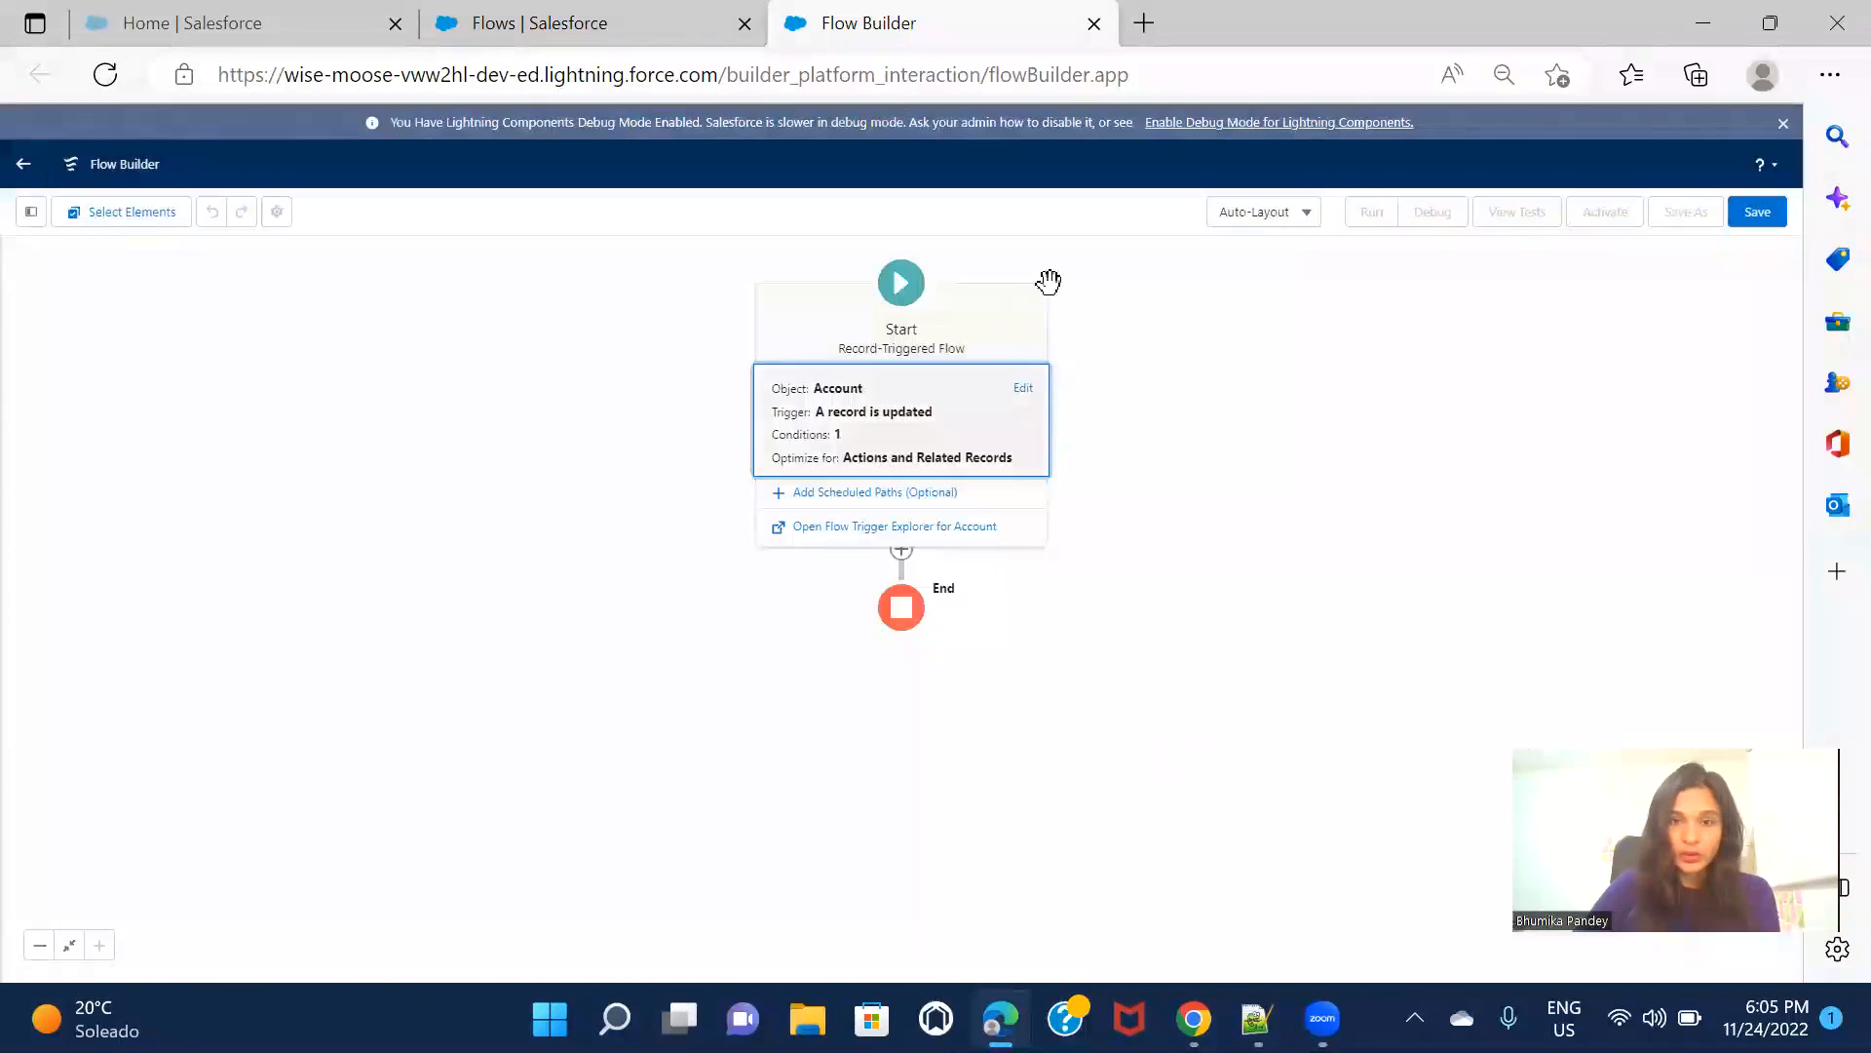
Switch the flow canvas to the Free-Form layout and move the Start element close to the toolbox
left_click(1297, 220)
left_click(1296, 289)
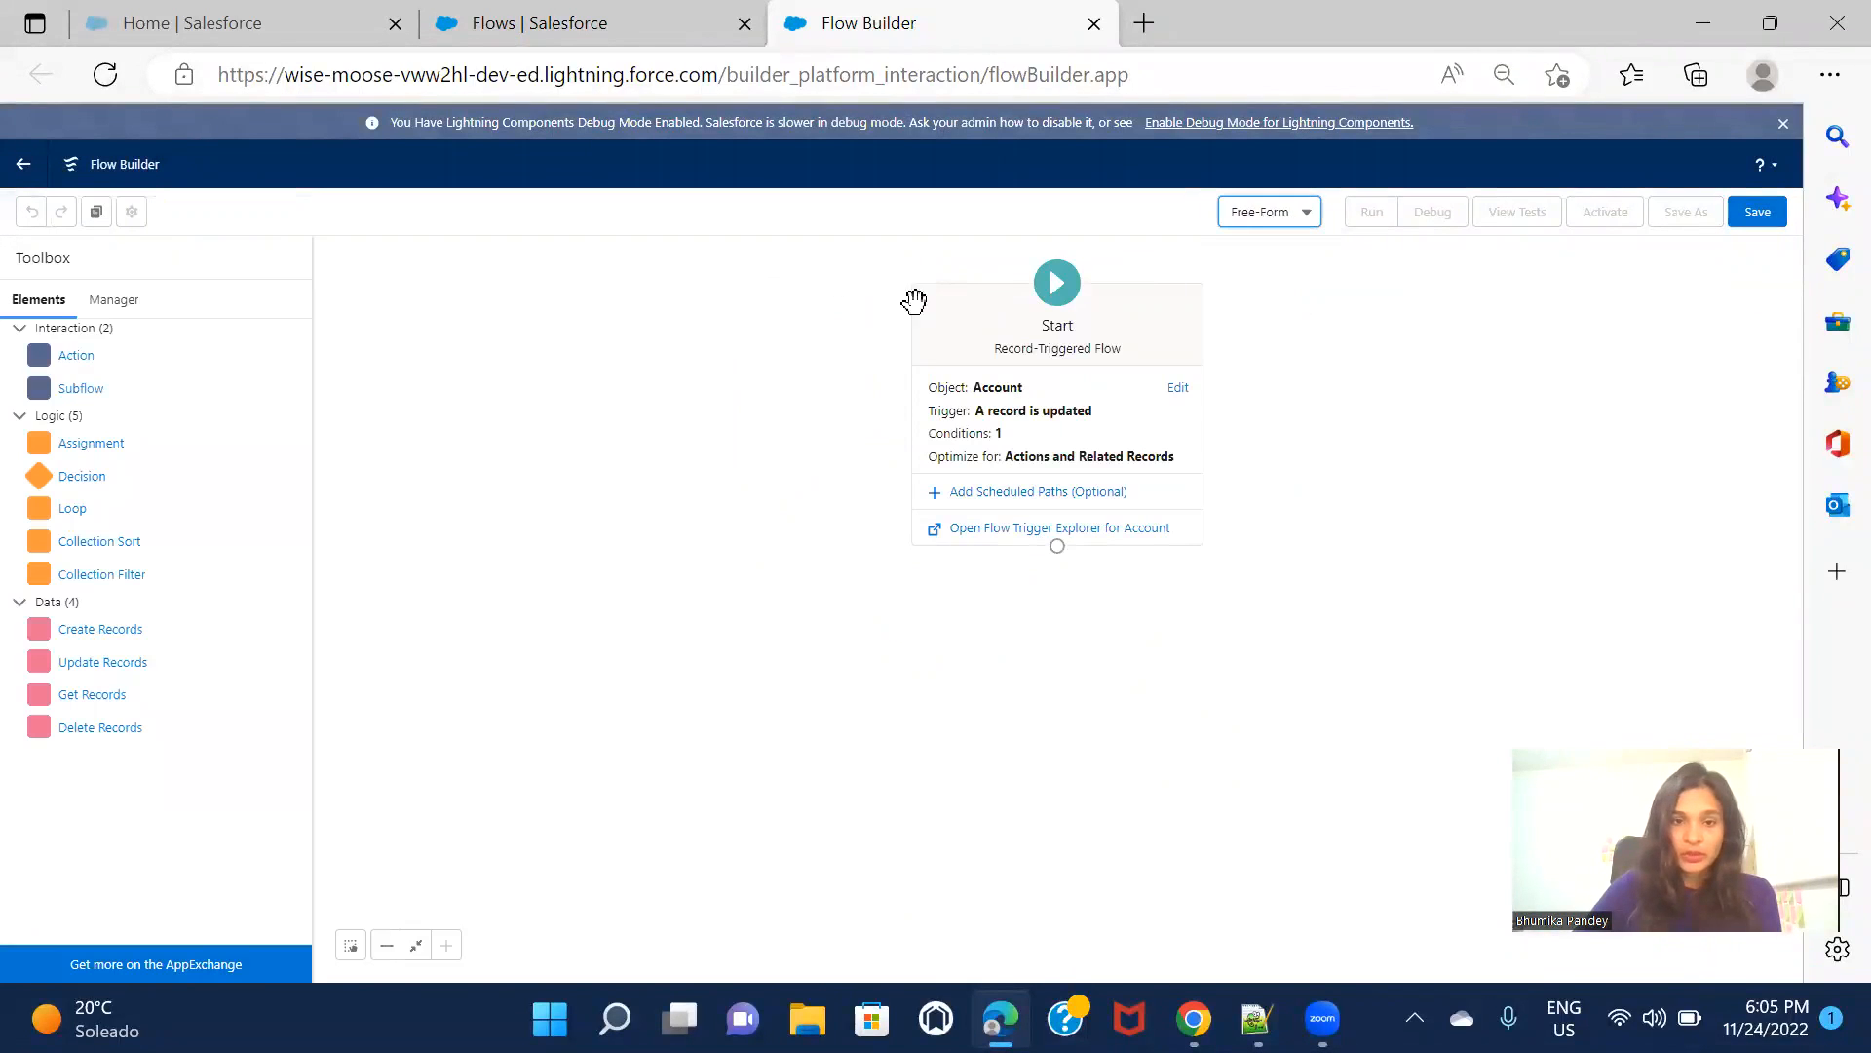
left_click_drag(994, 283, 466, 283)
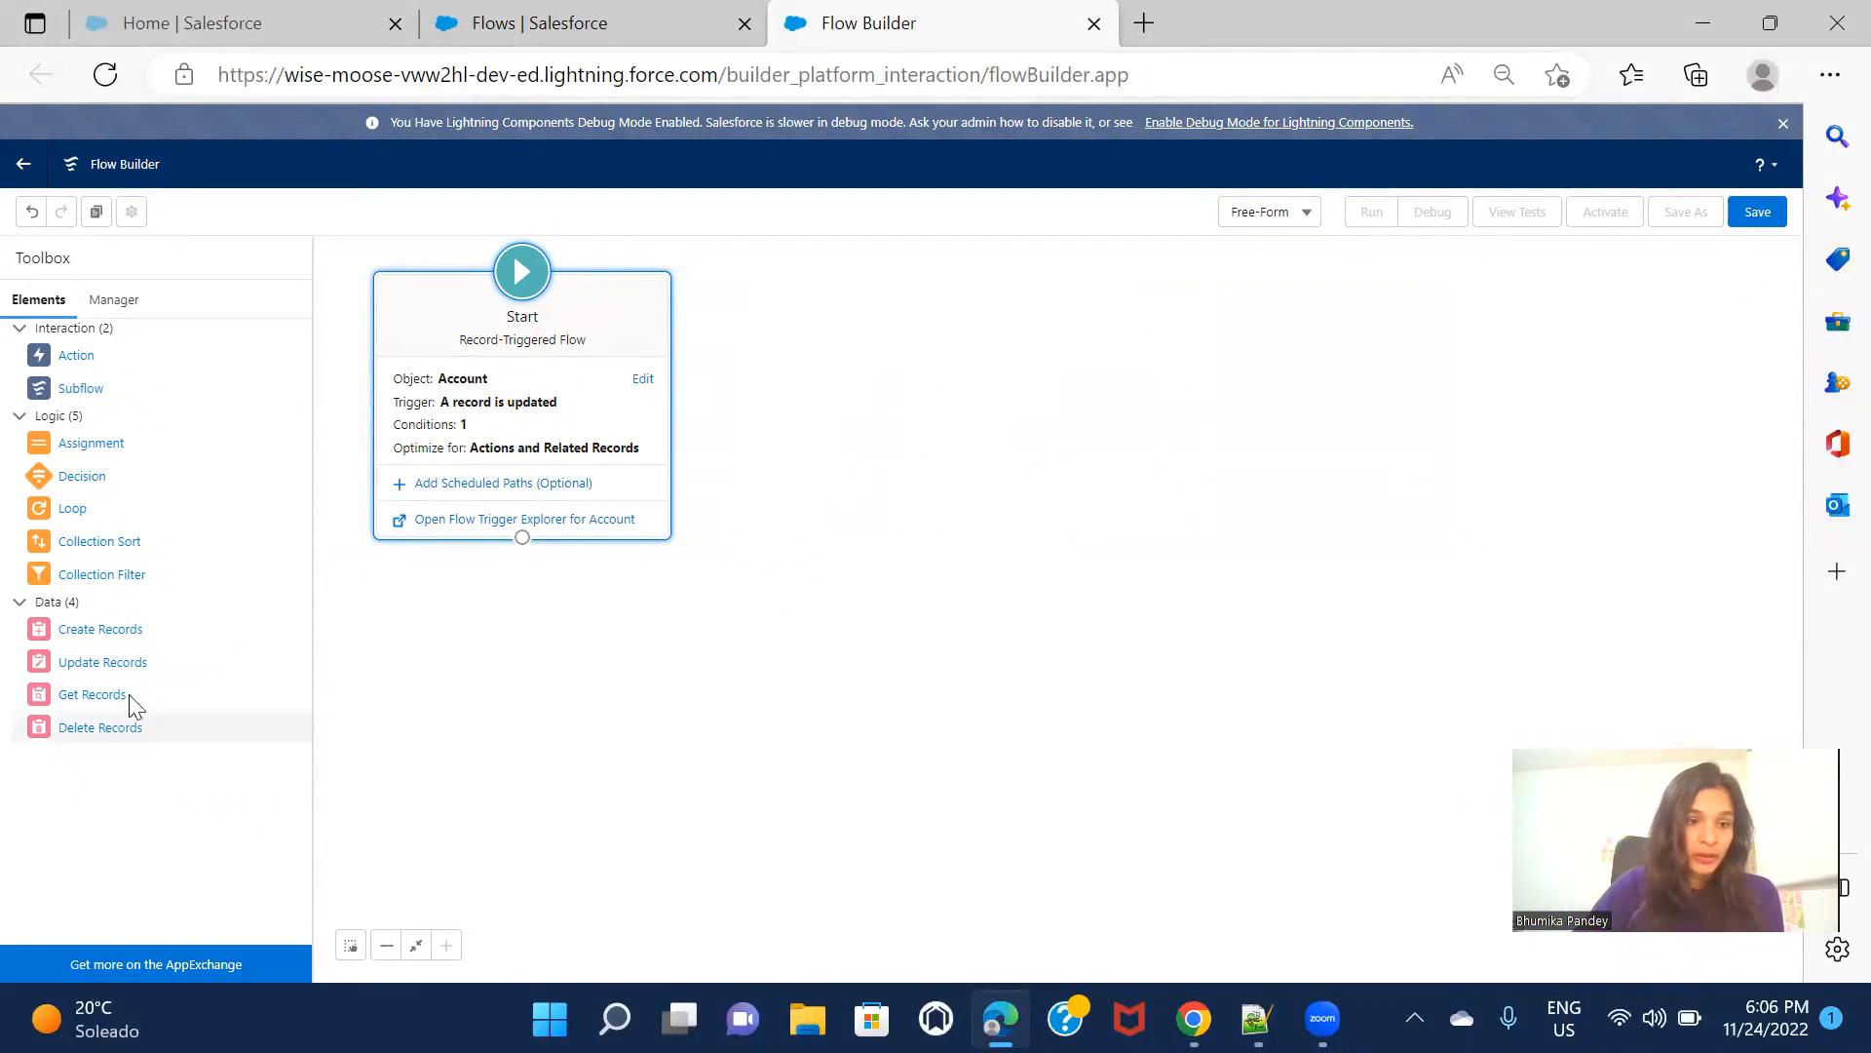
Add a Get Records element below Start, labelled Get Contacts, that retrieves records of the Contact object
left_click_drag(70, 699, 482, 661)
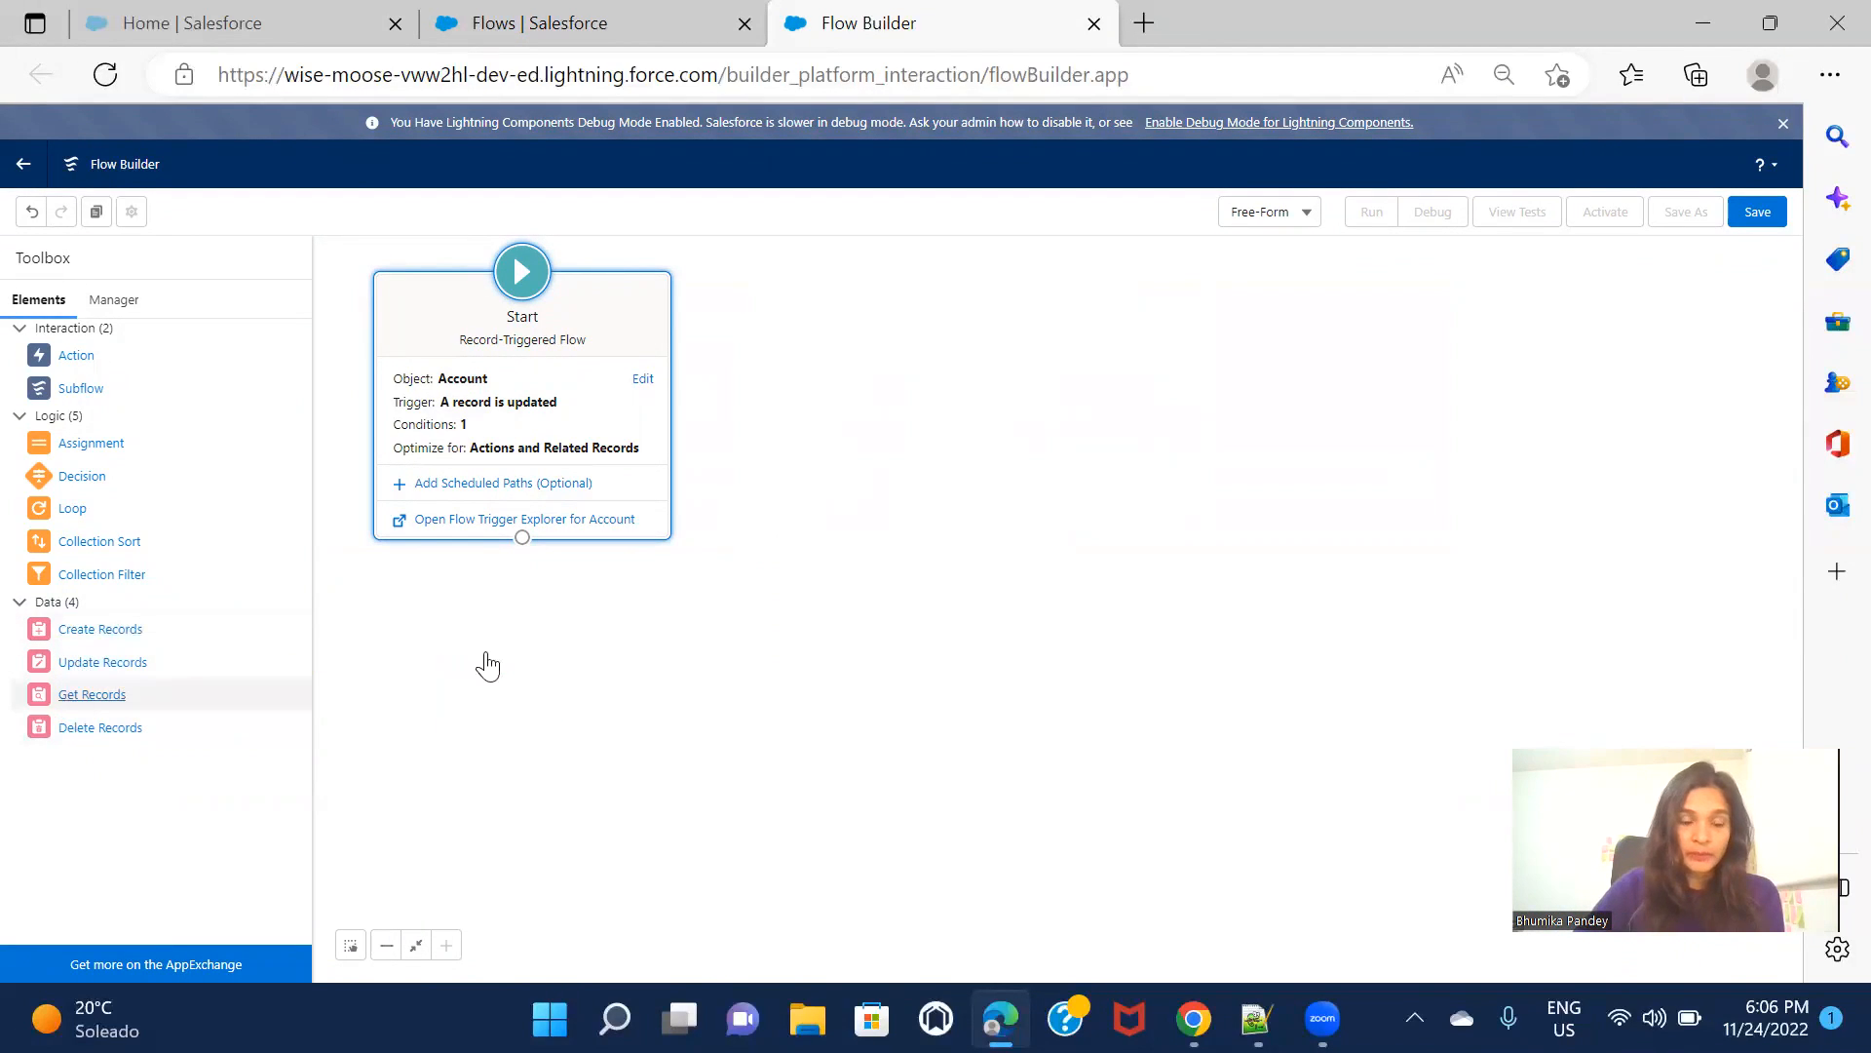
type("G")
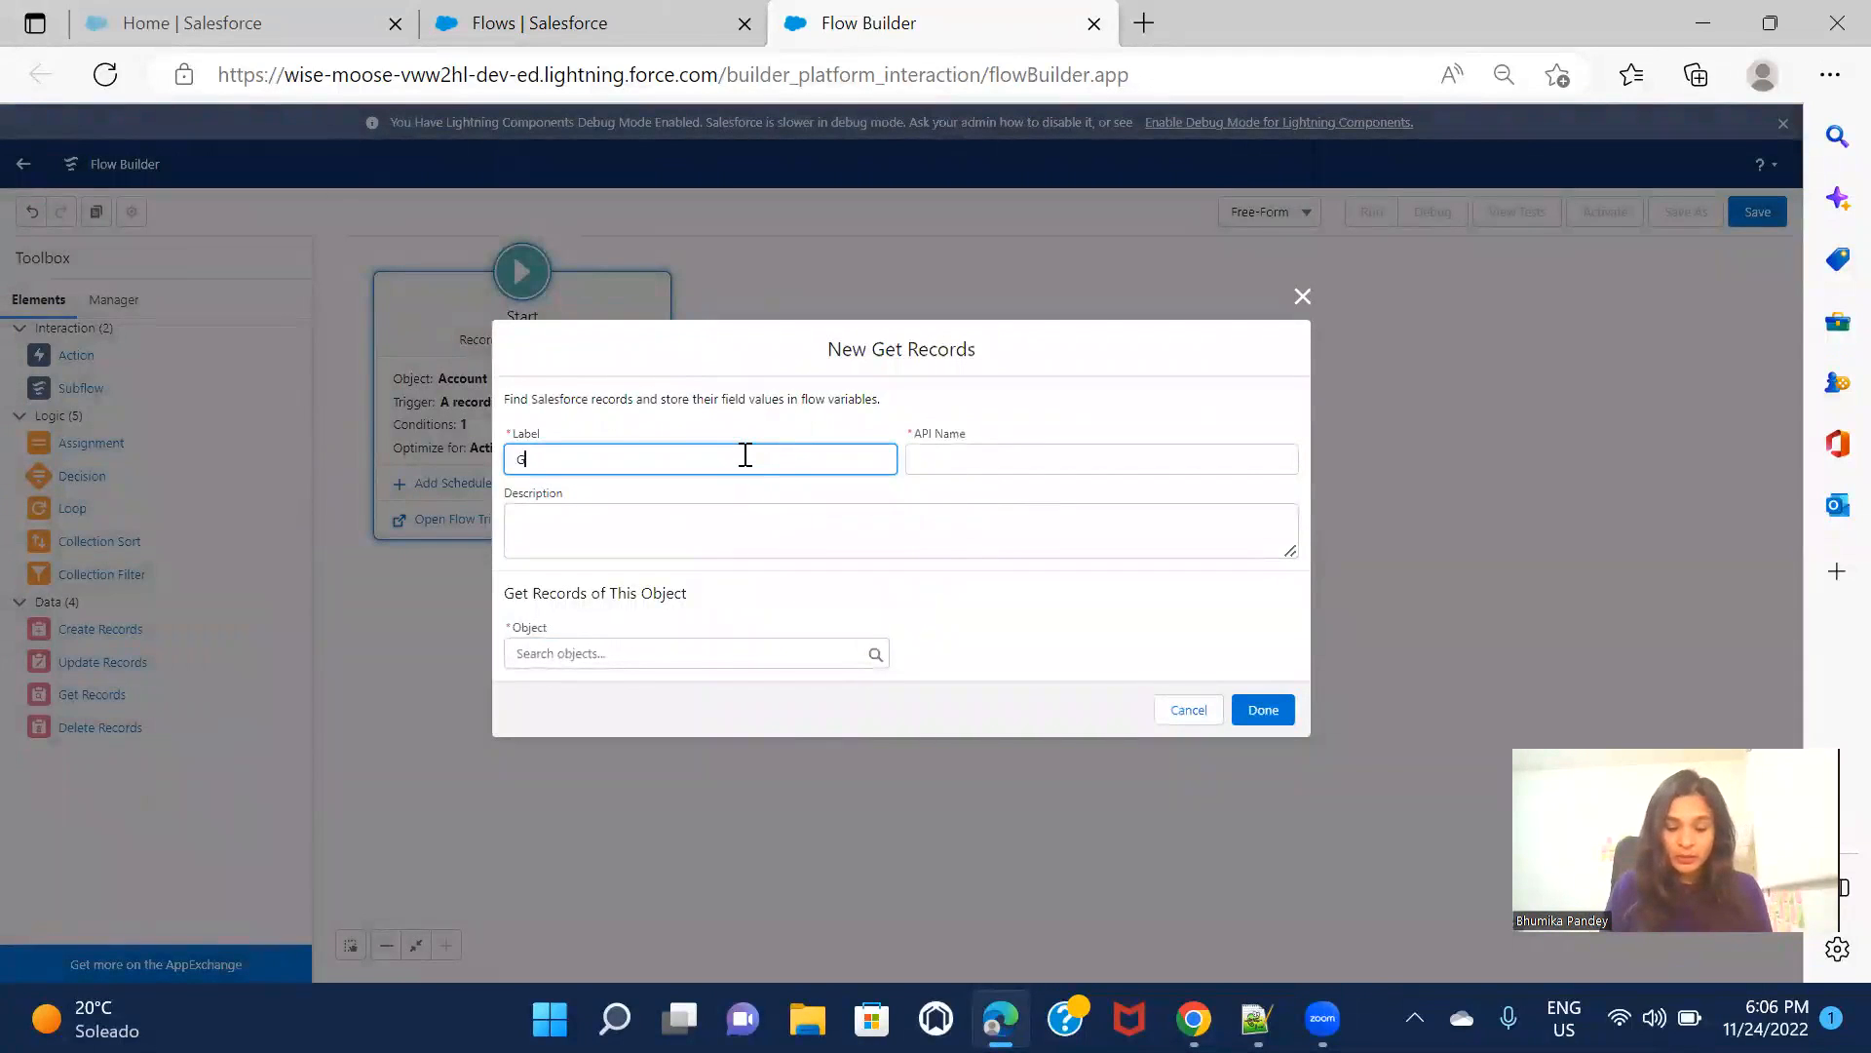
type("et Contacts")
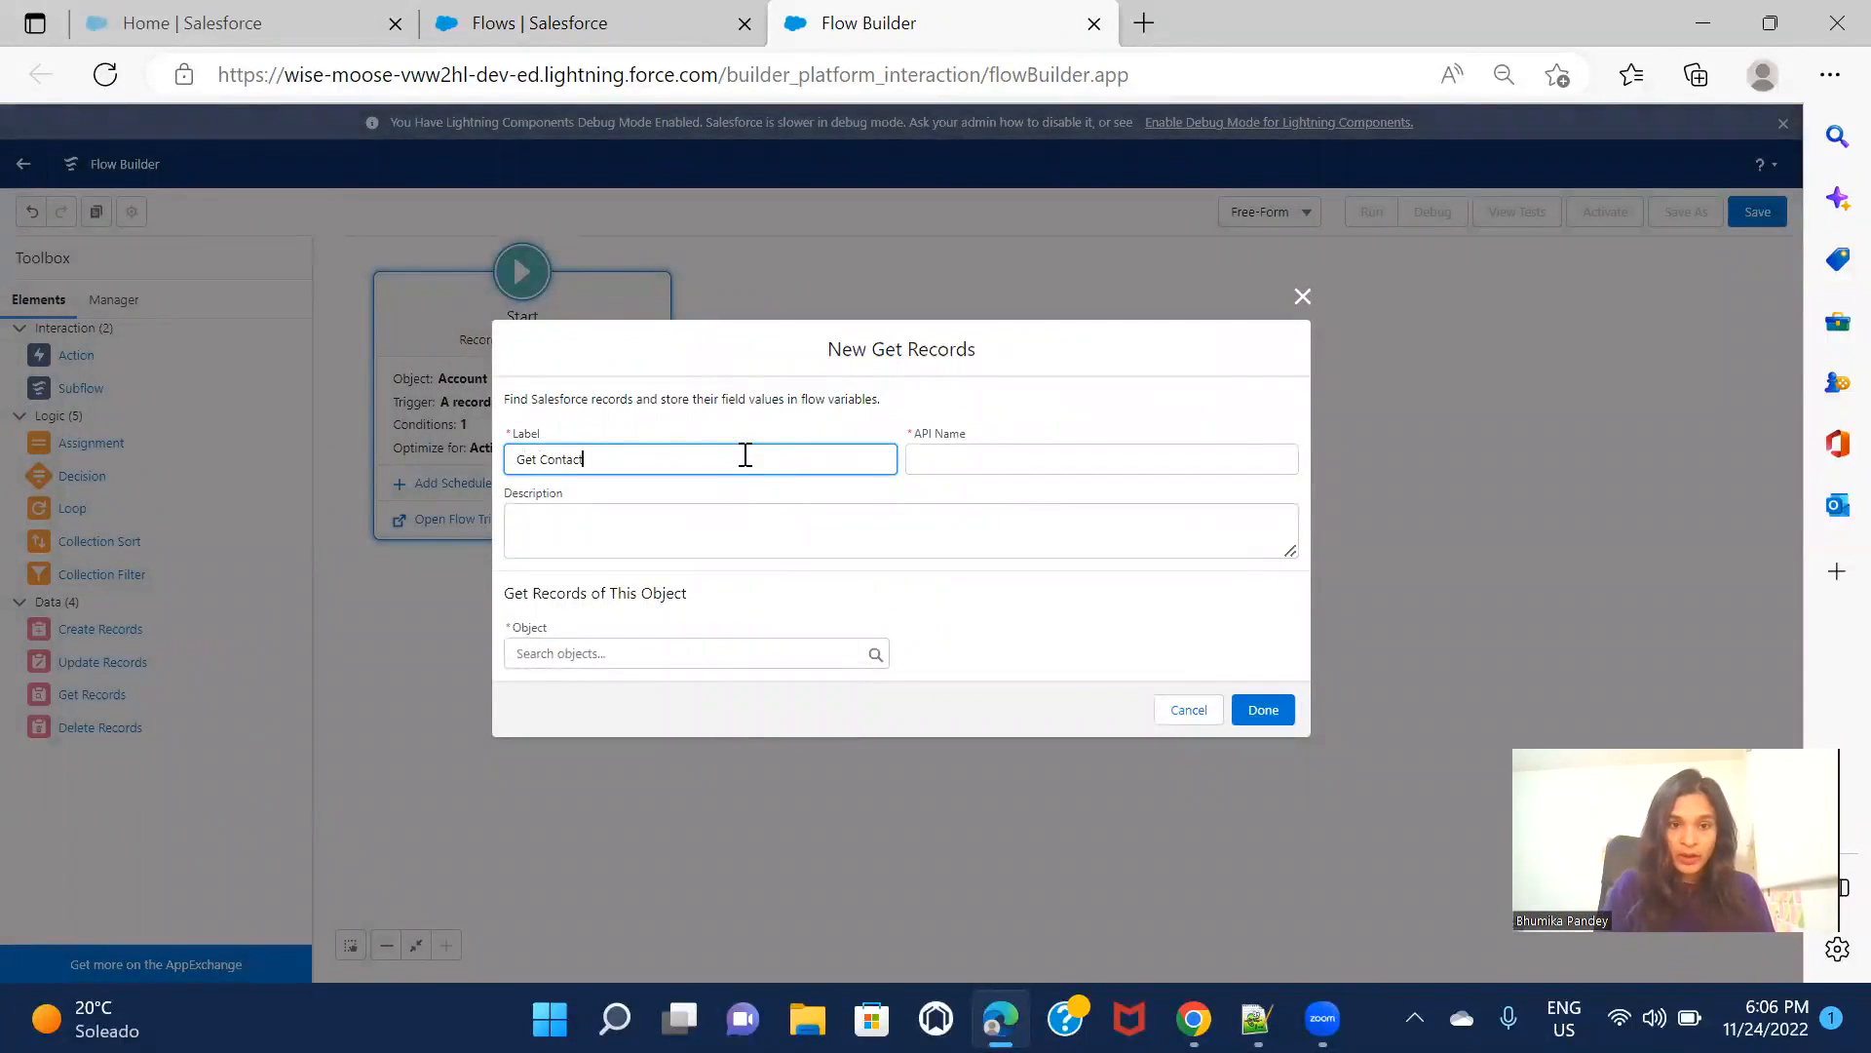
left_click(963, 501)
left_click(690, 647)
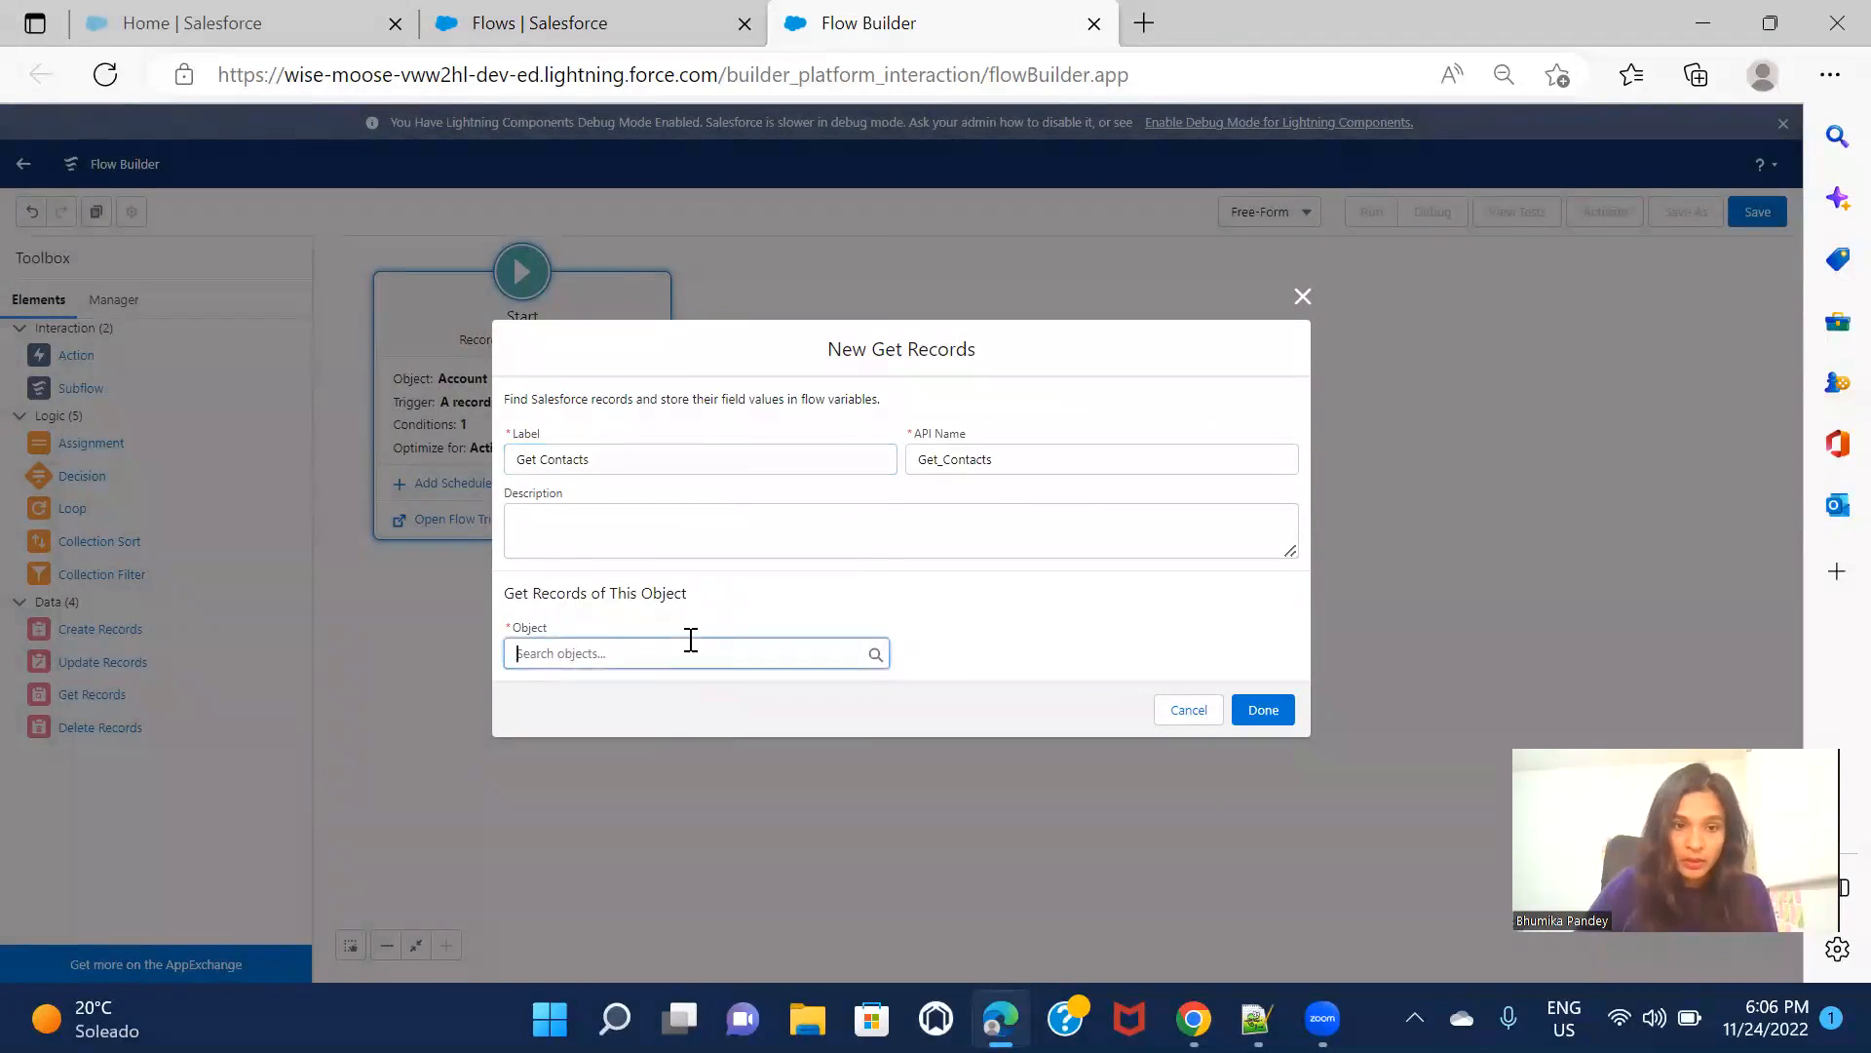
type("cont")
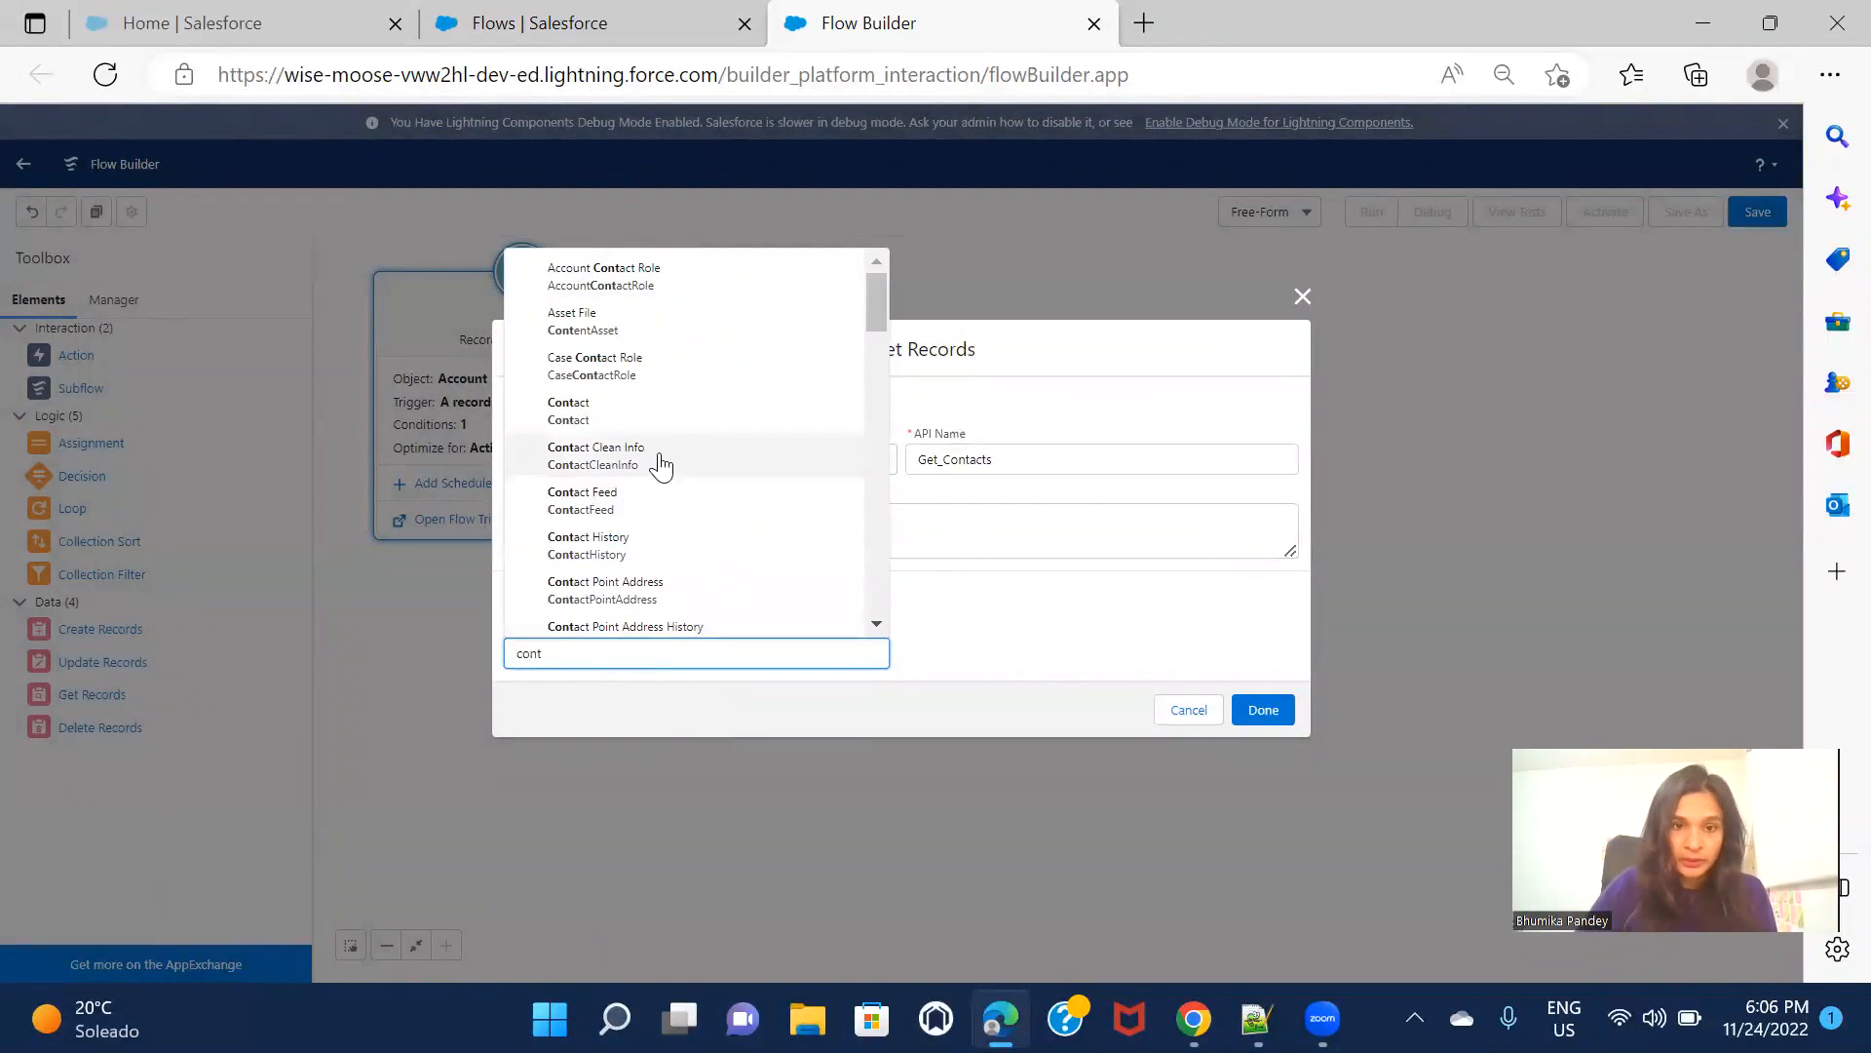
left_click(656, 422)
scroll(1013, 549, "down", 1)
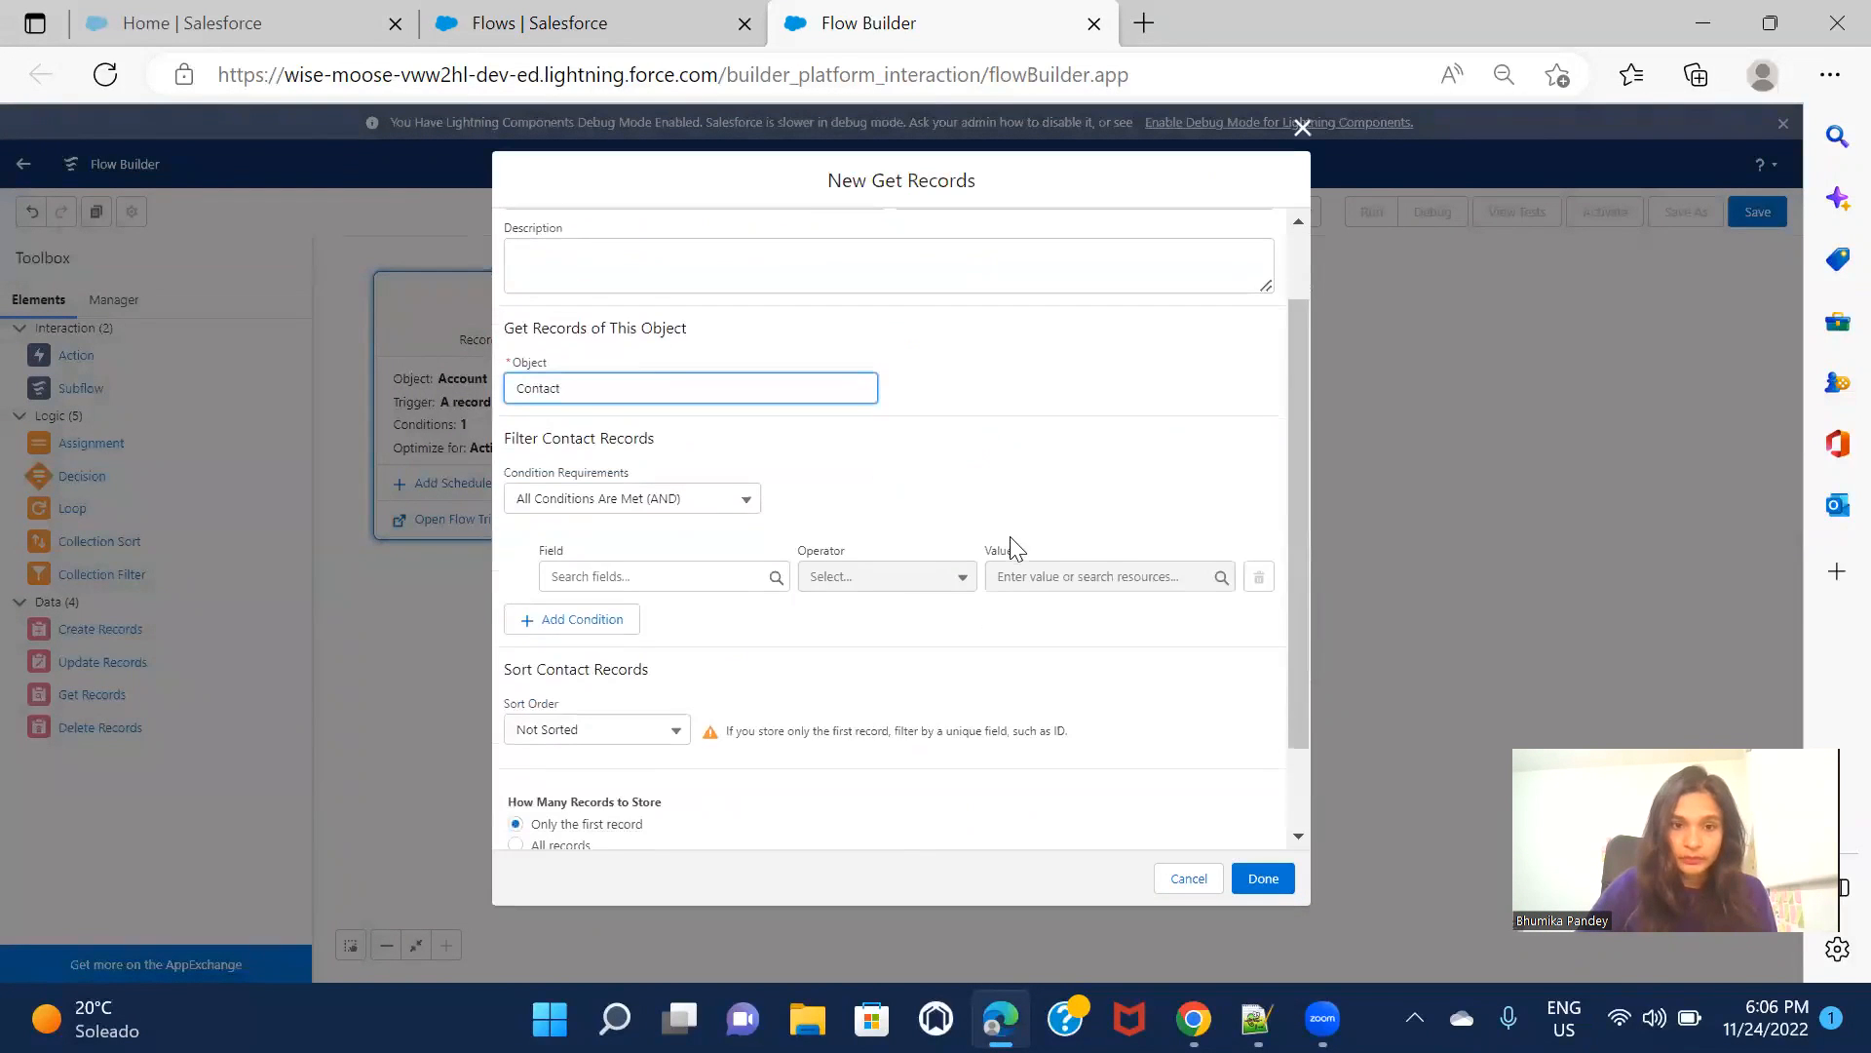
Filter the contacts so that AccountId equals the triggering record's ID ($Record.Id)
left_click(663, 585)
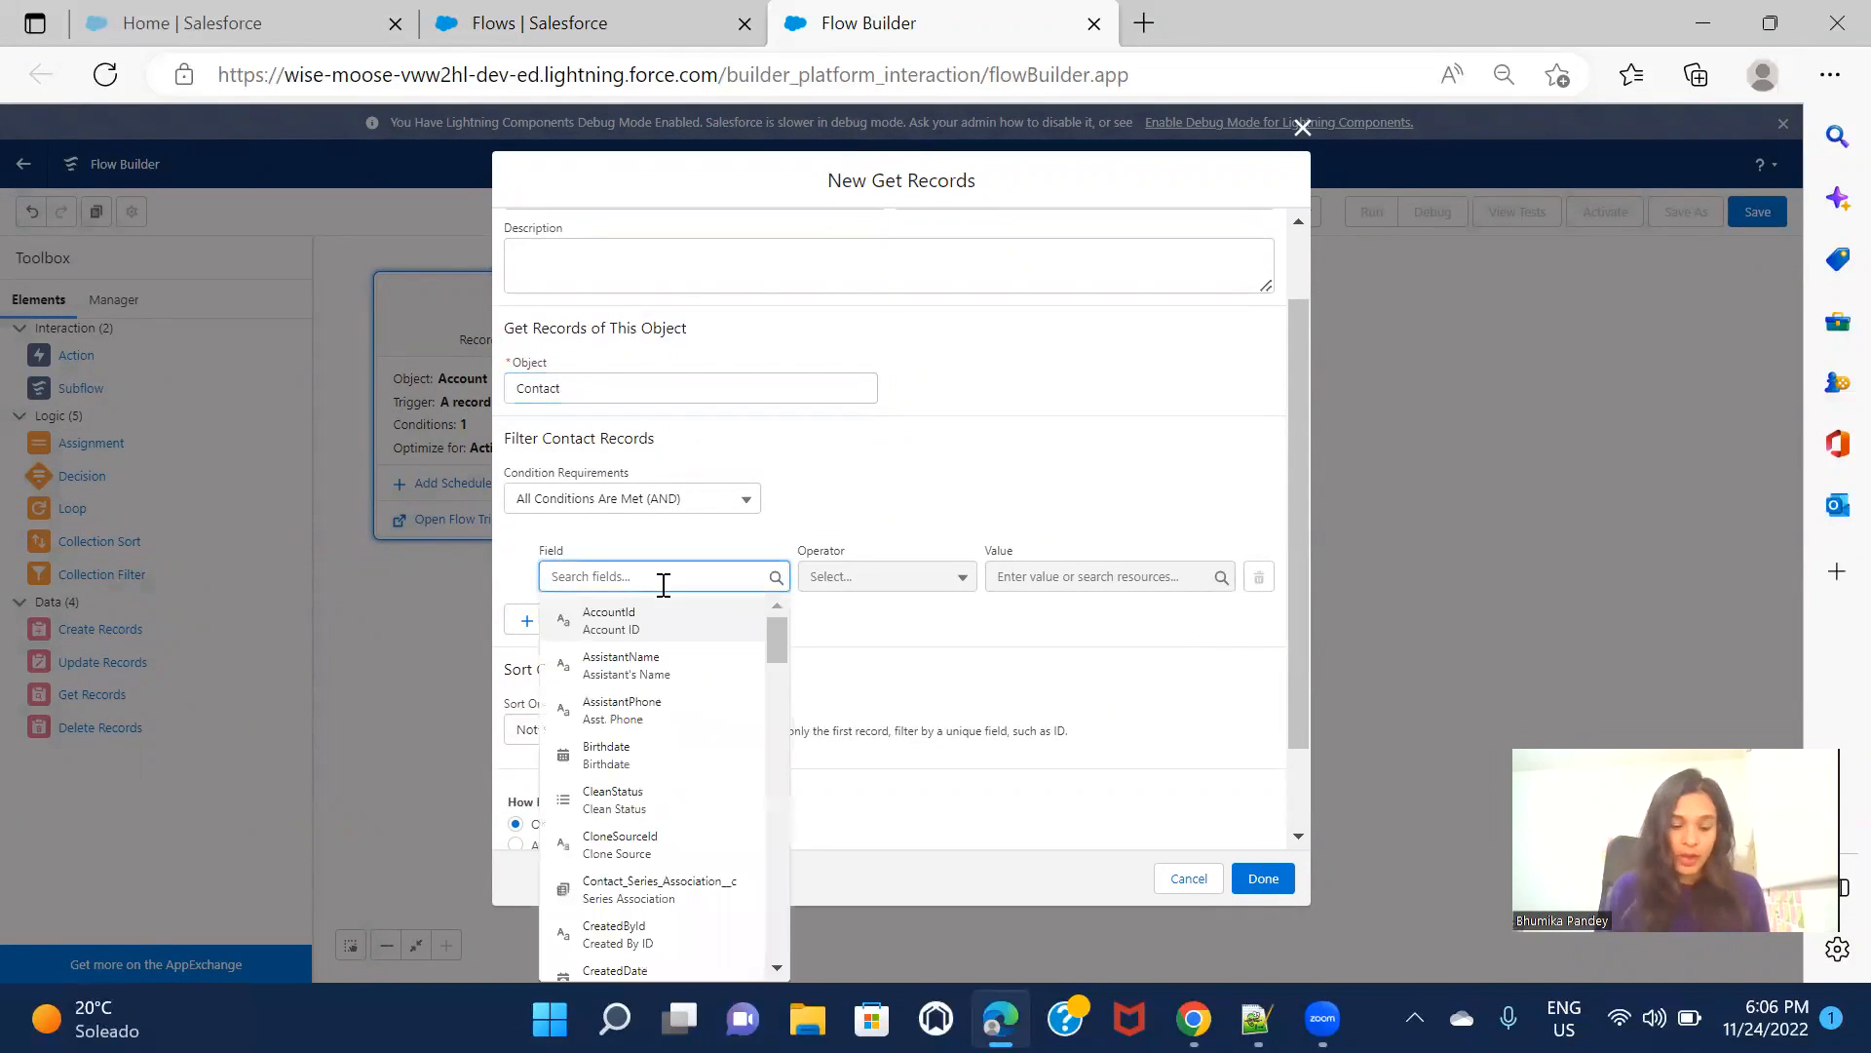
type("acc")
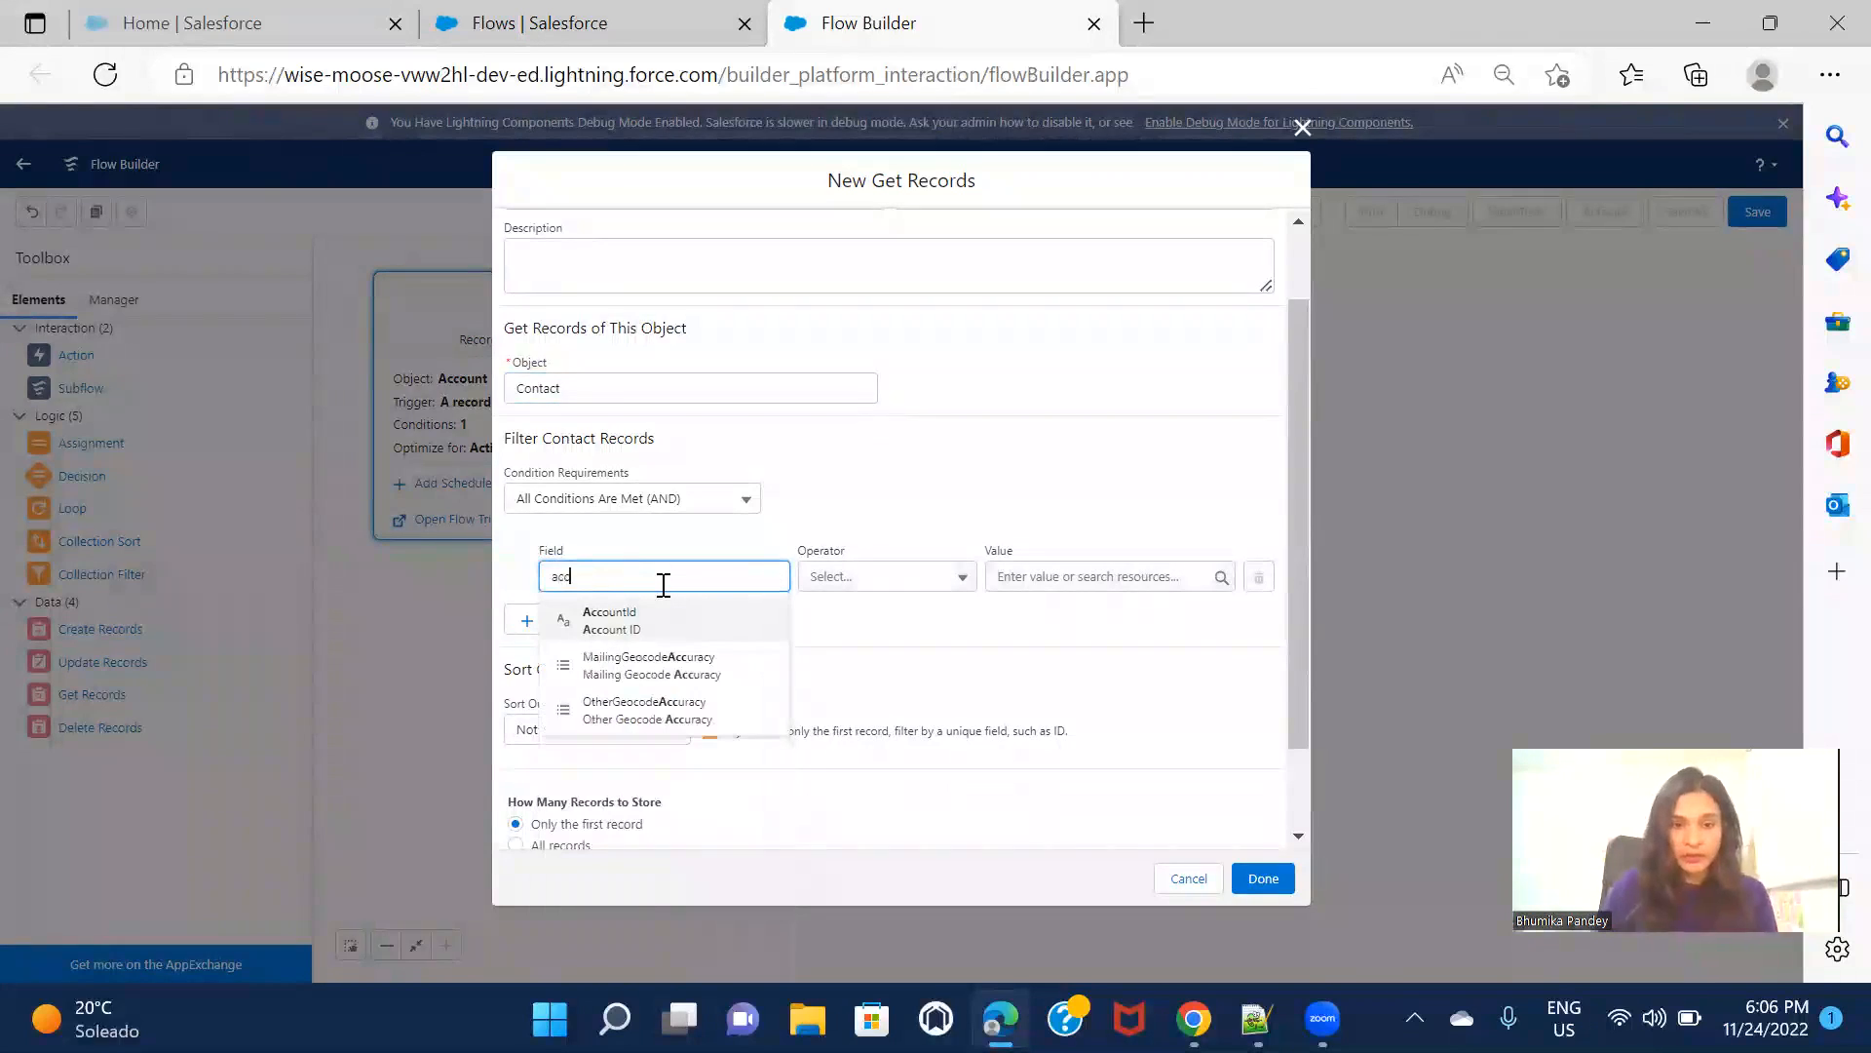
left_click(671, 638)
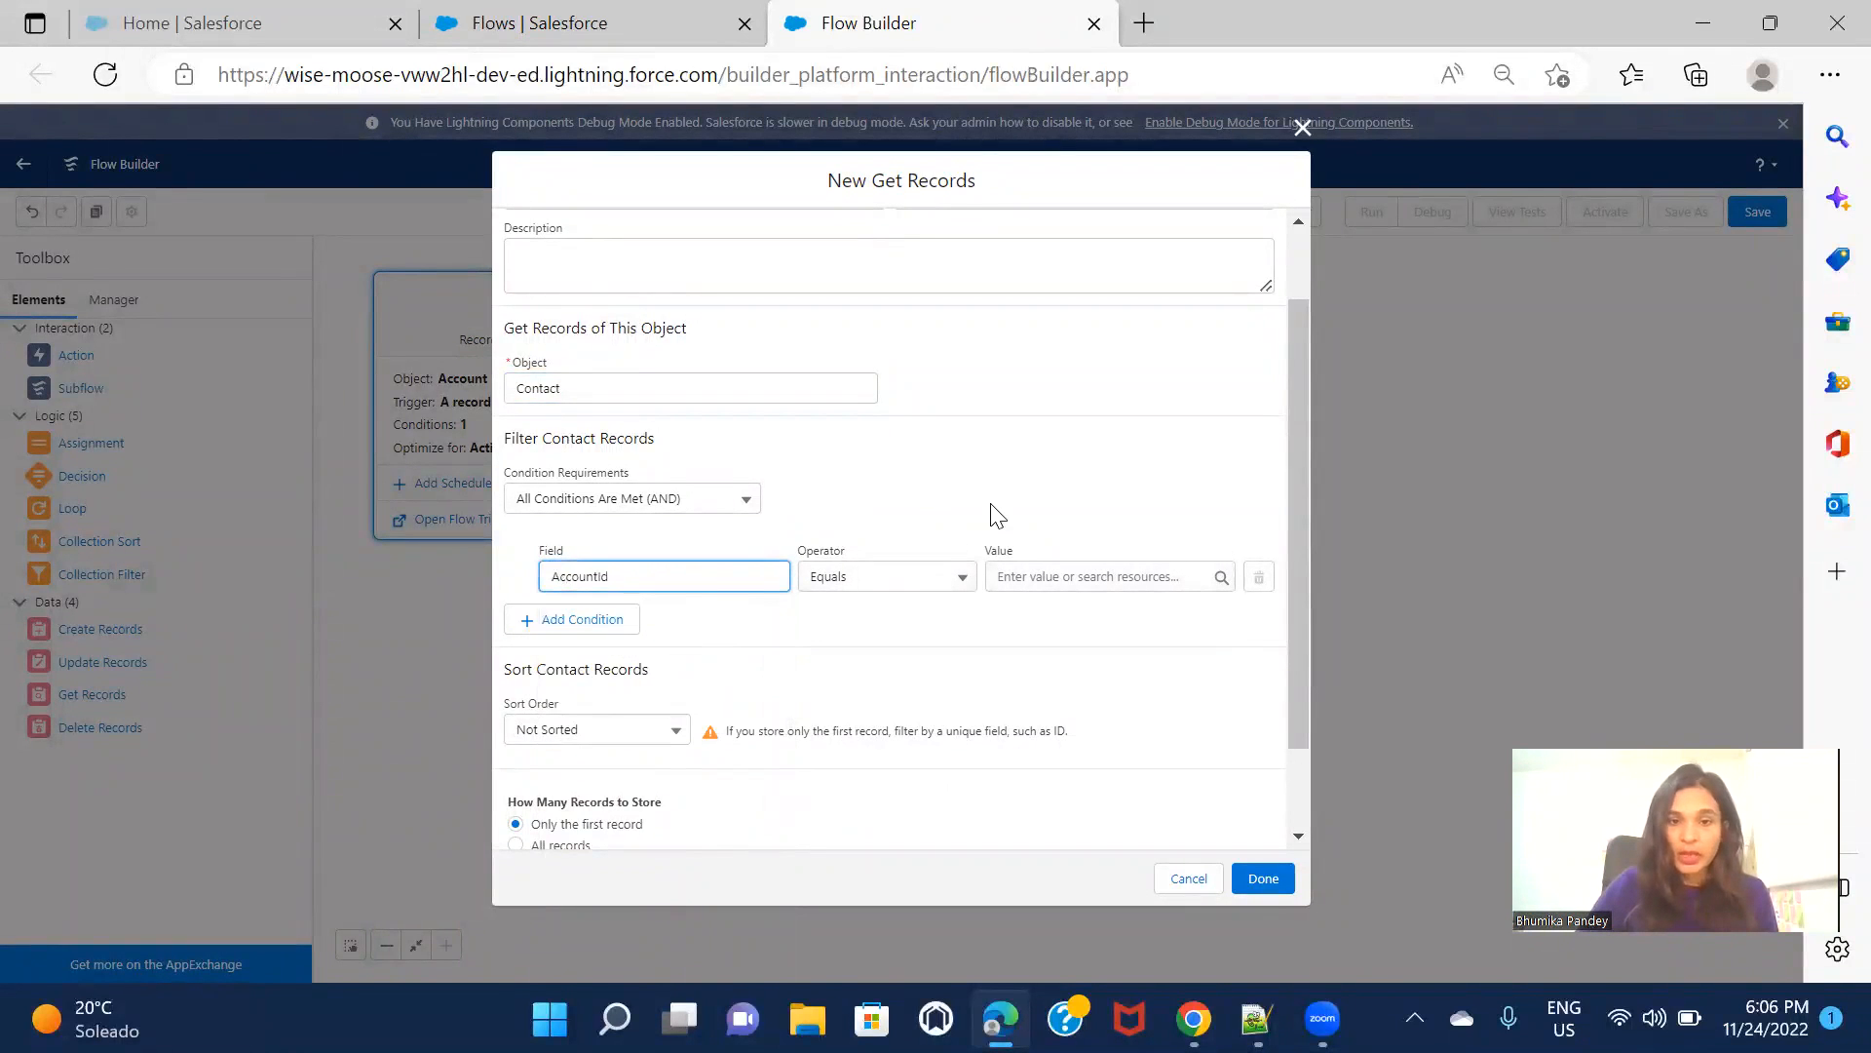
scroll(994, 514, "up", 1)
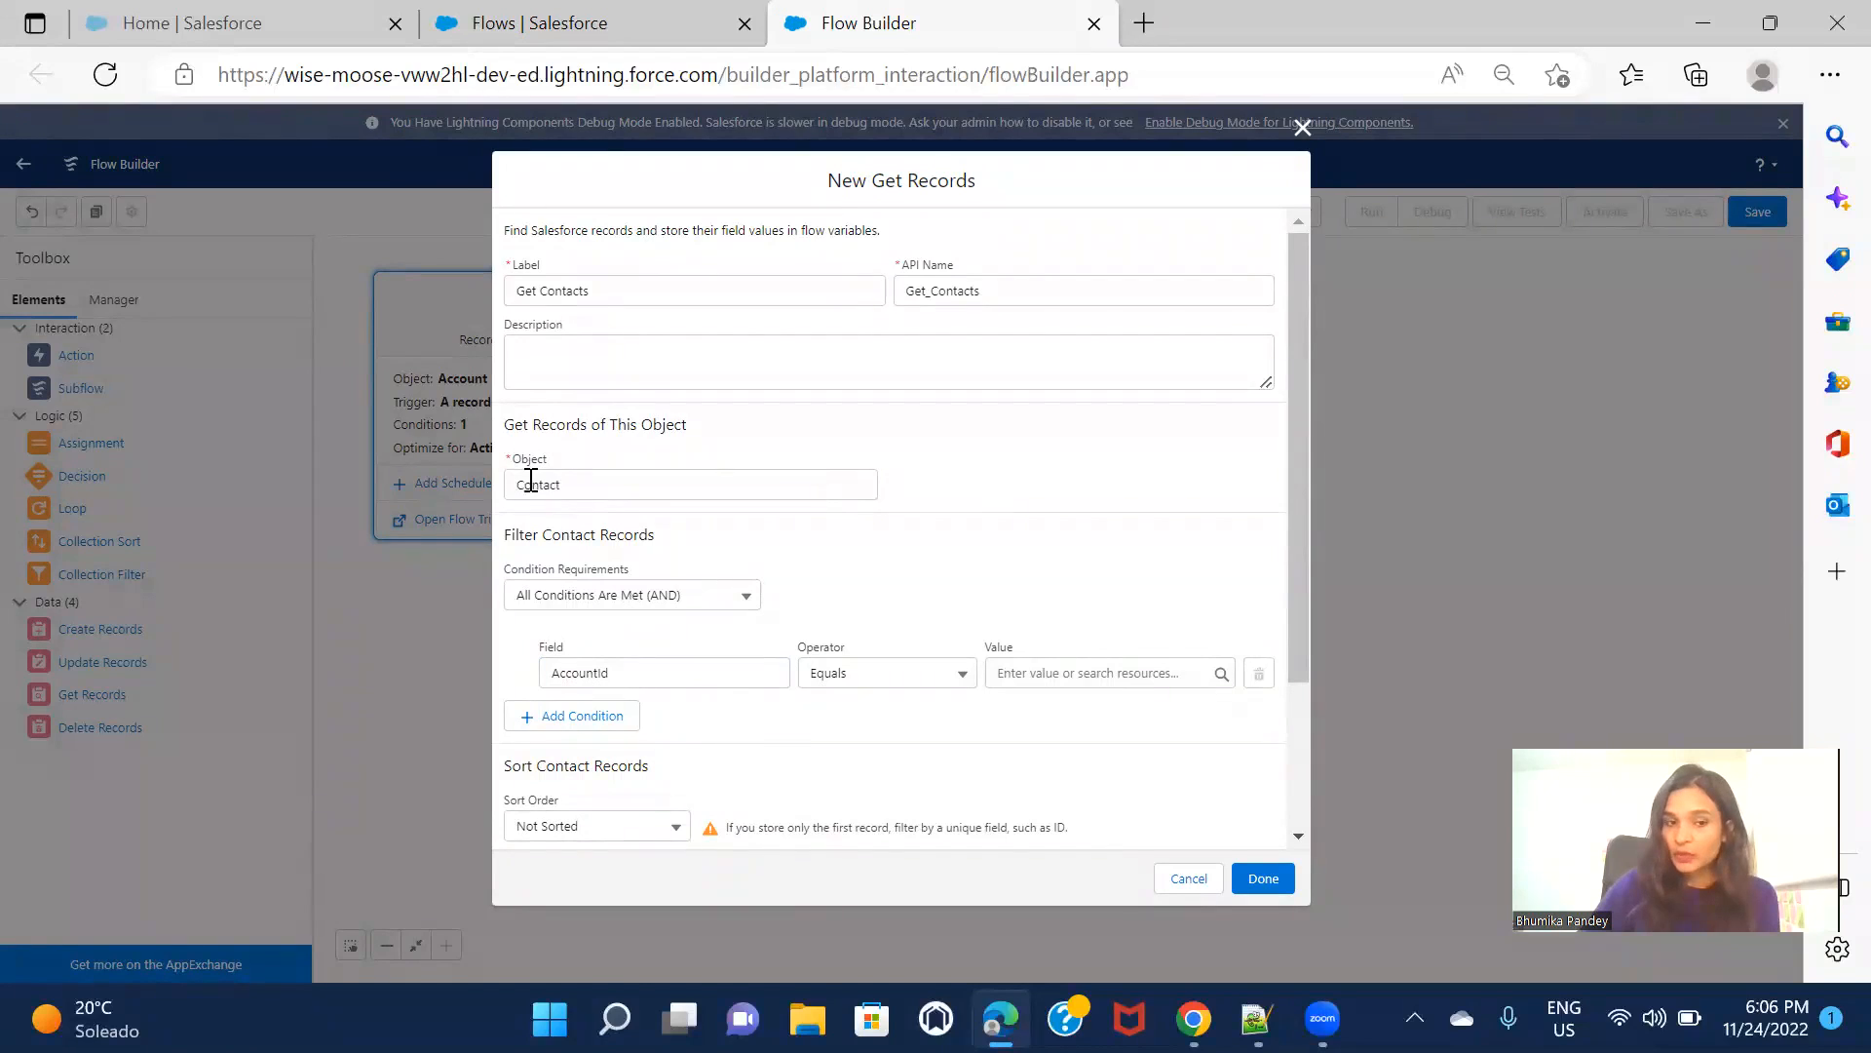
scroll(582, 519, "down", 1)
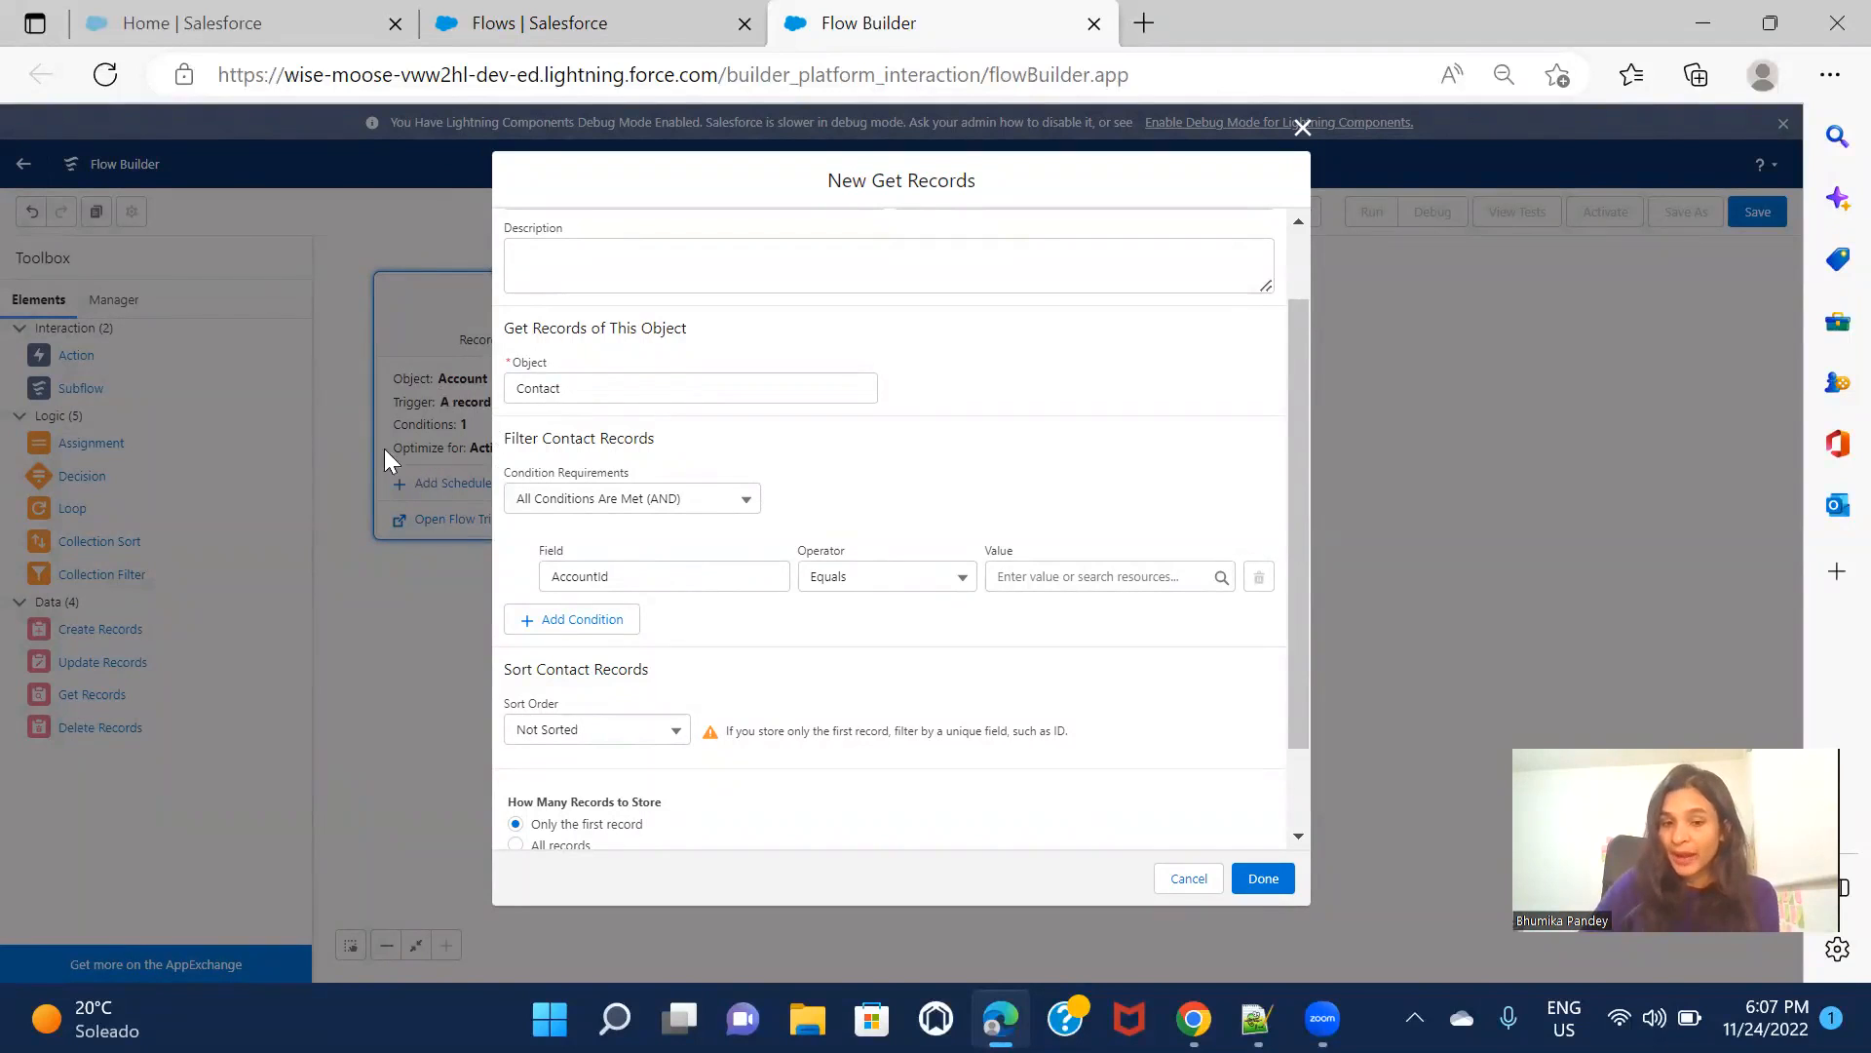
left_click(1063, 578)
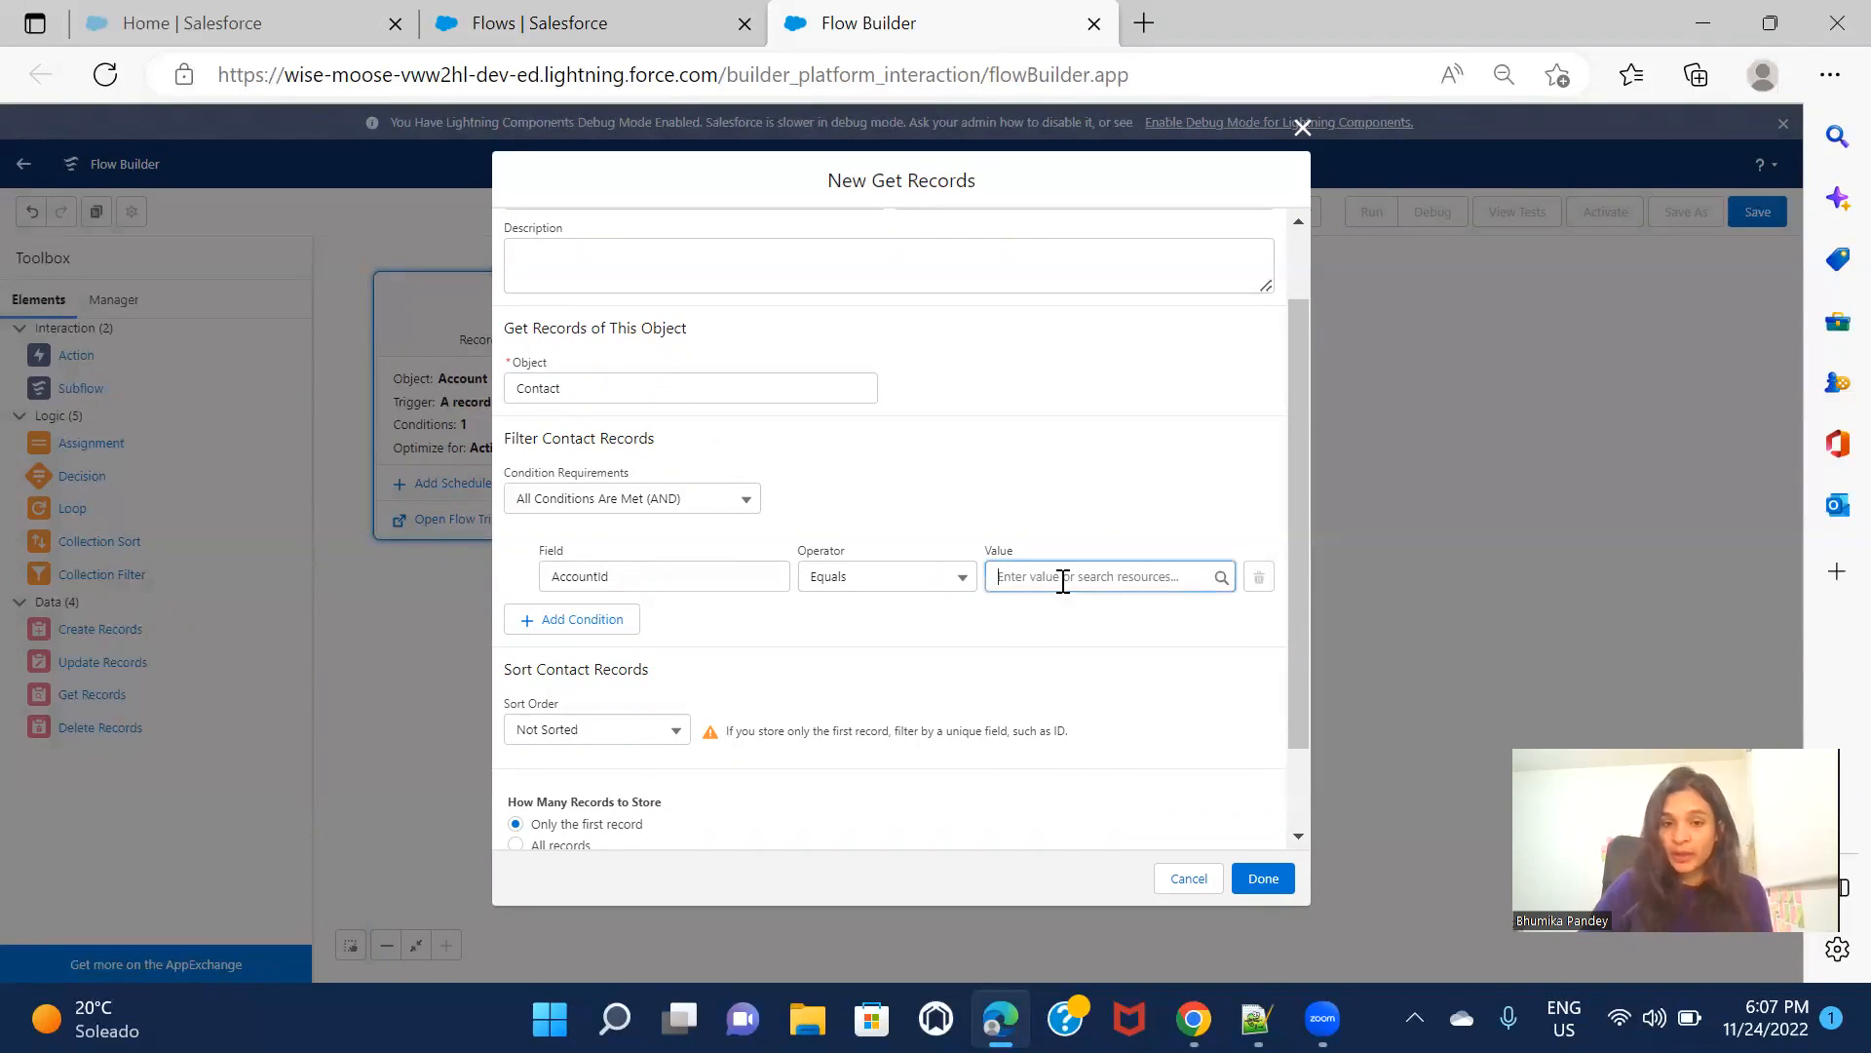
type("rec")
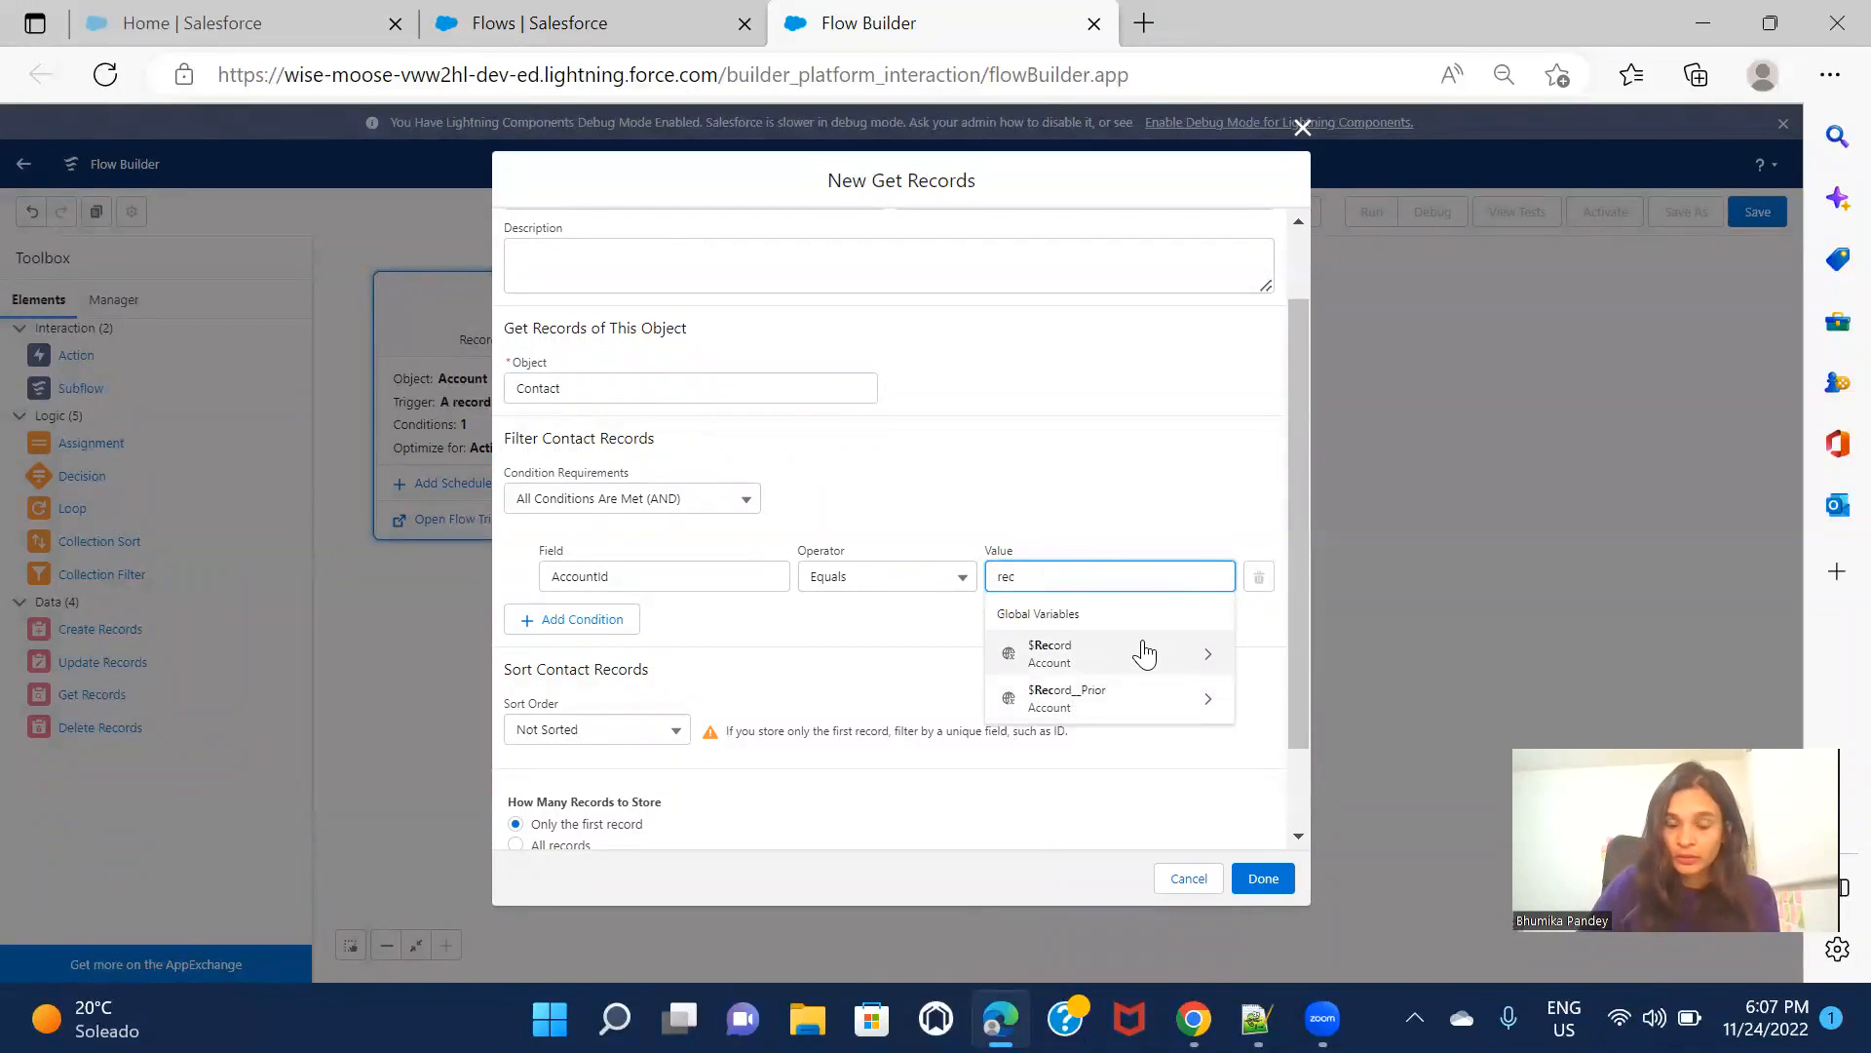
left_click(1144, 654)
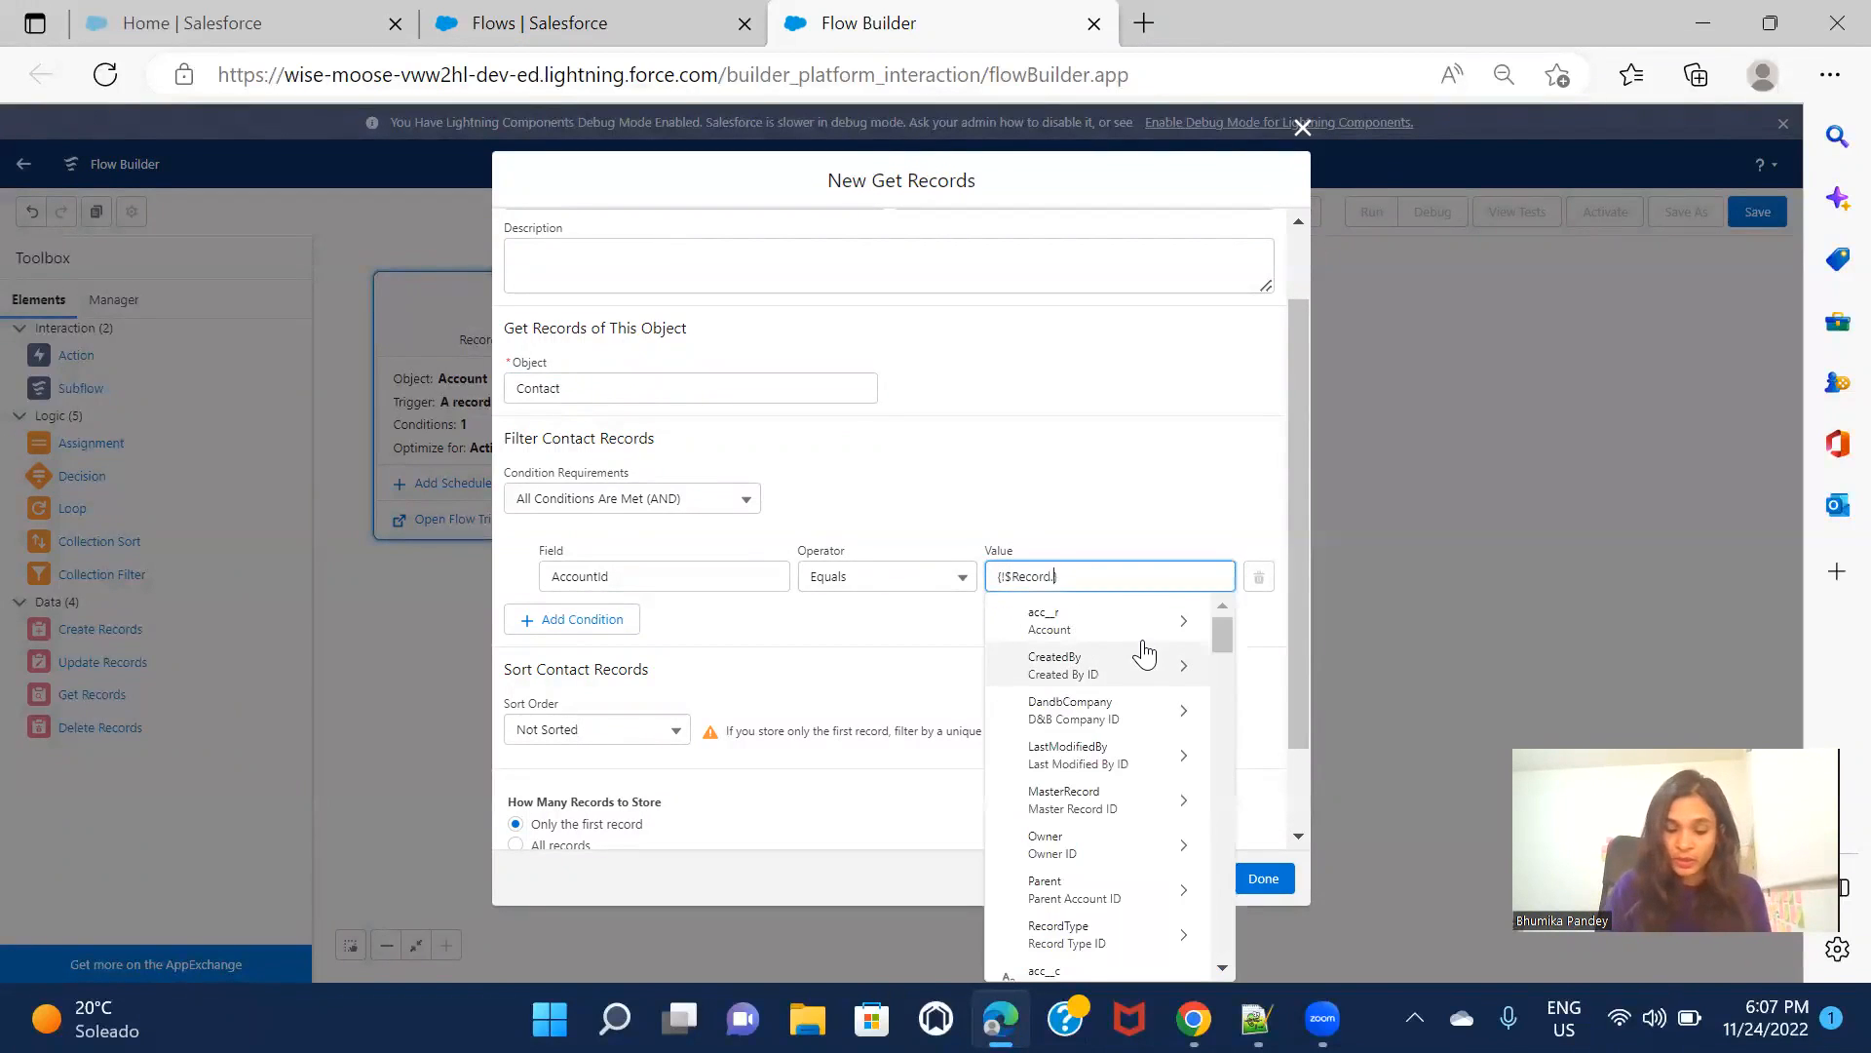
type("Id")
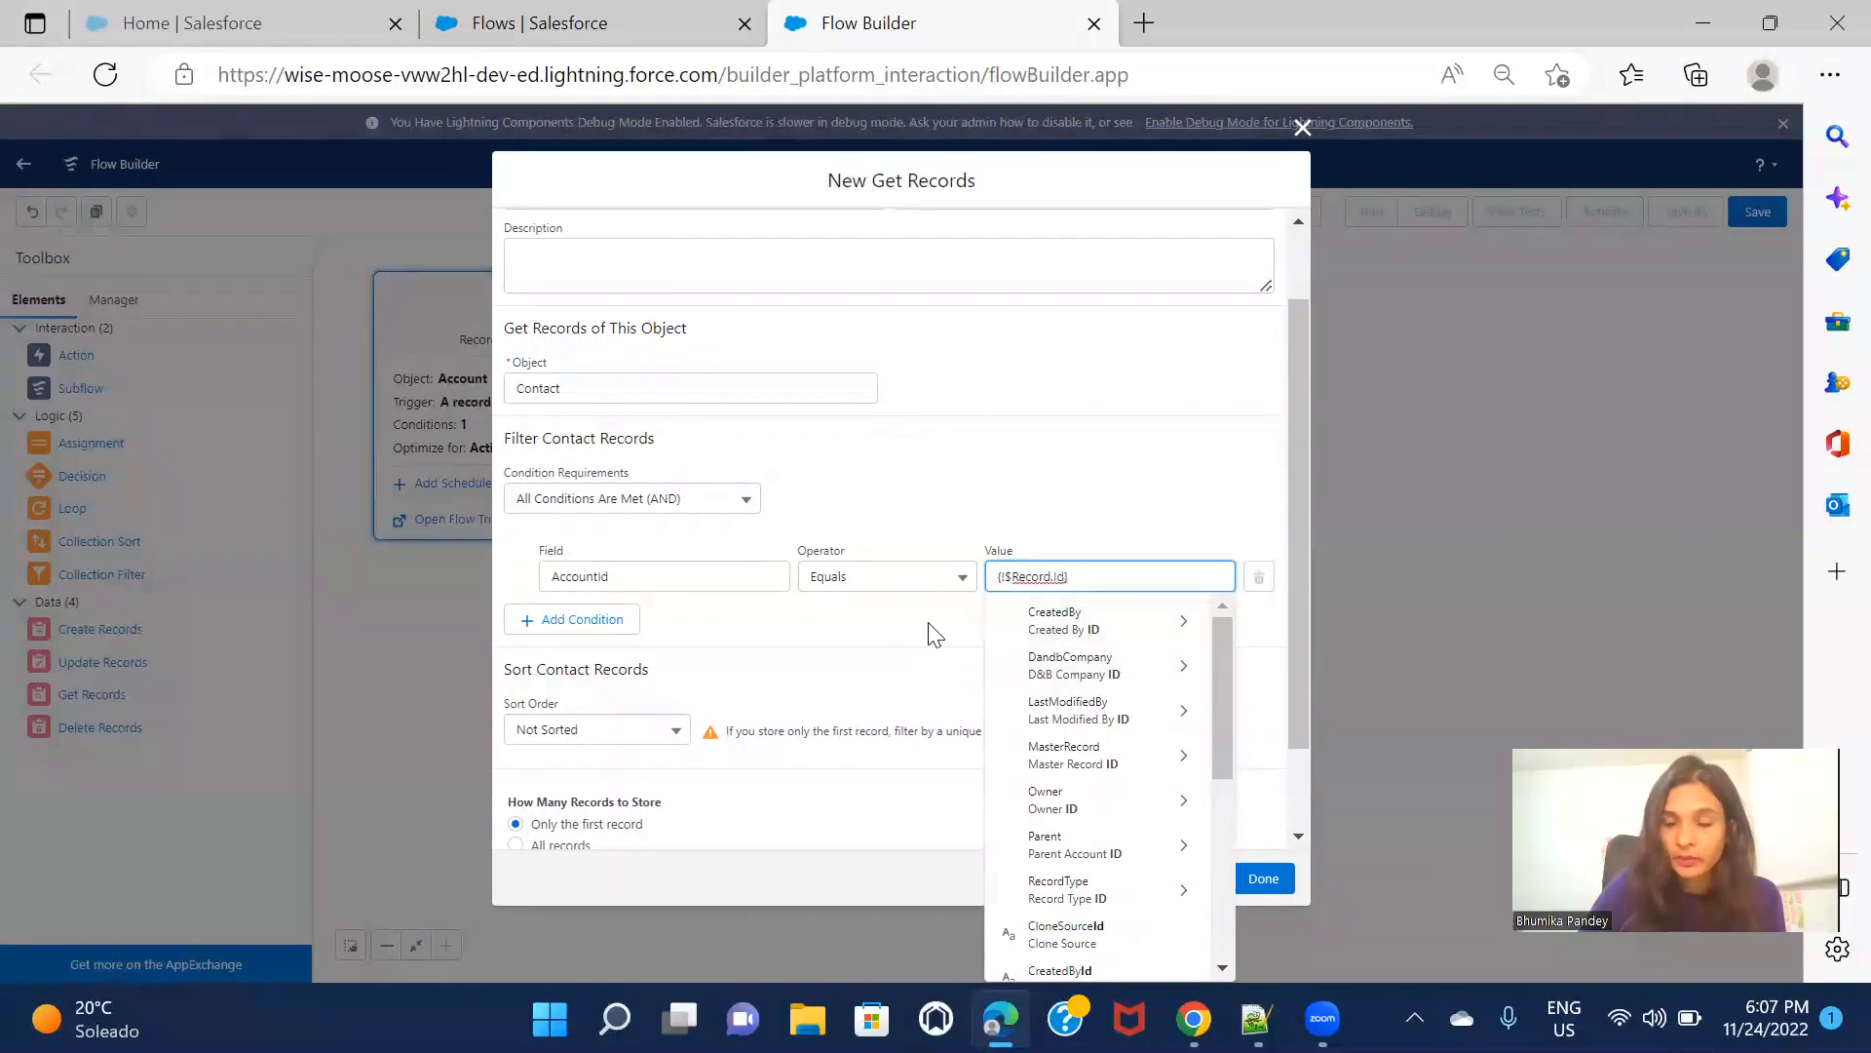
left_click(937, 635)
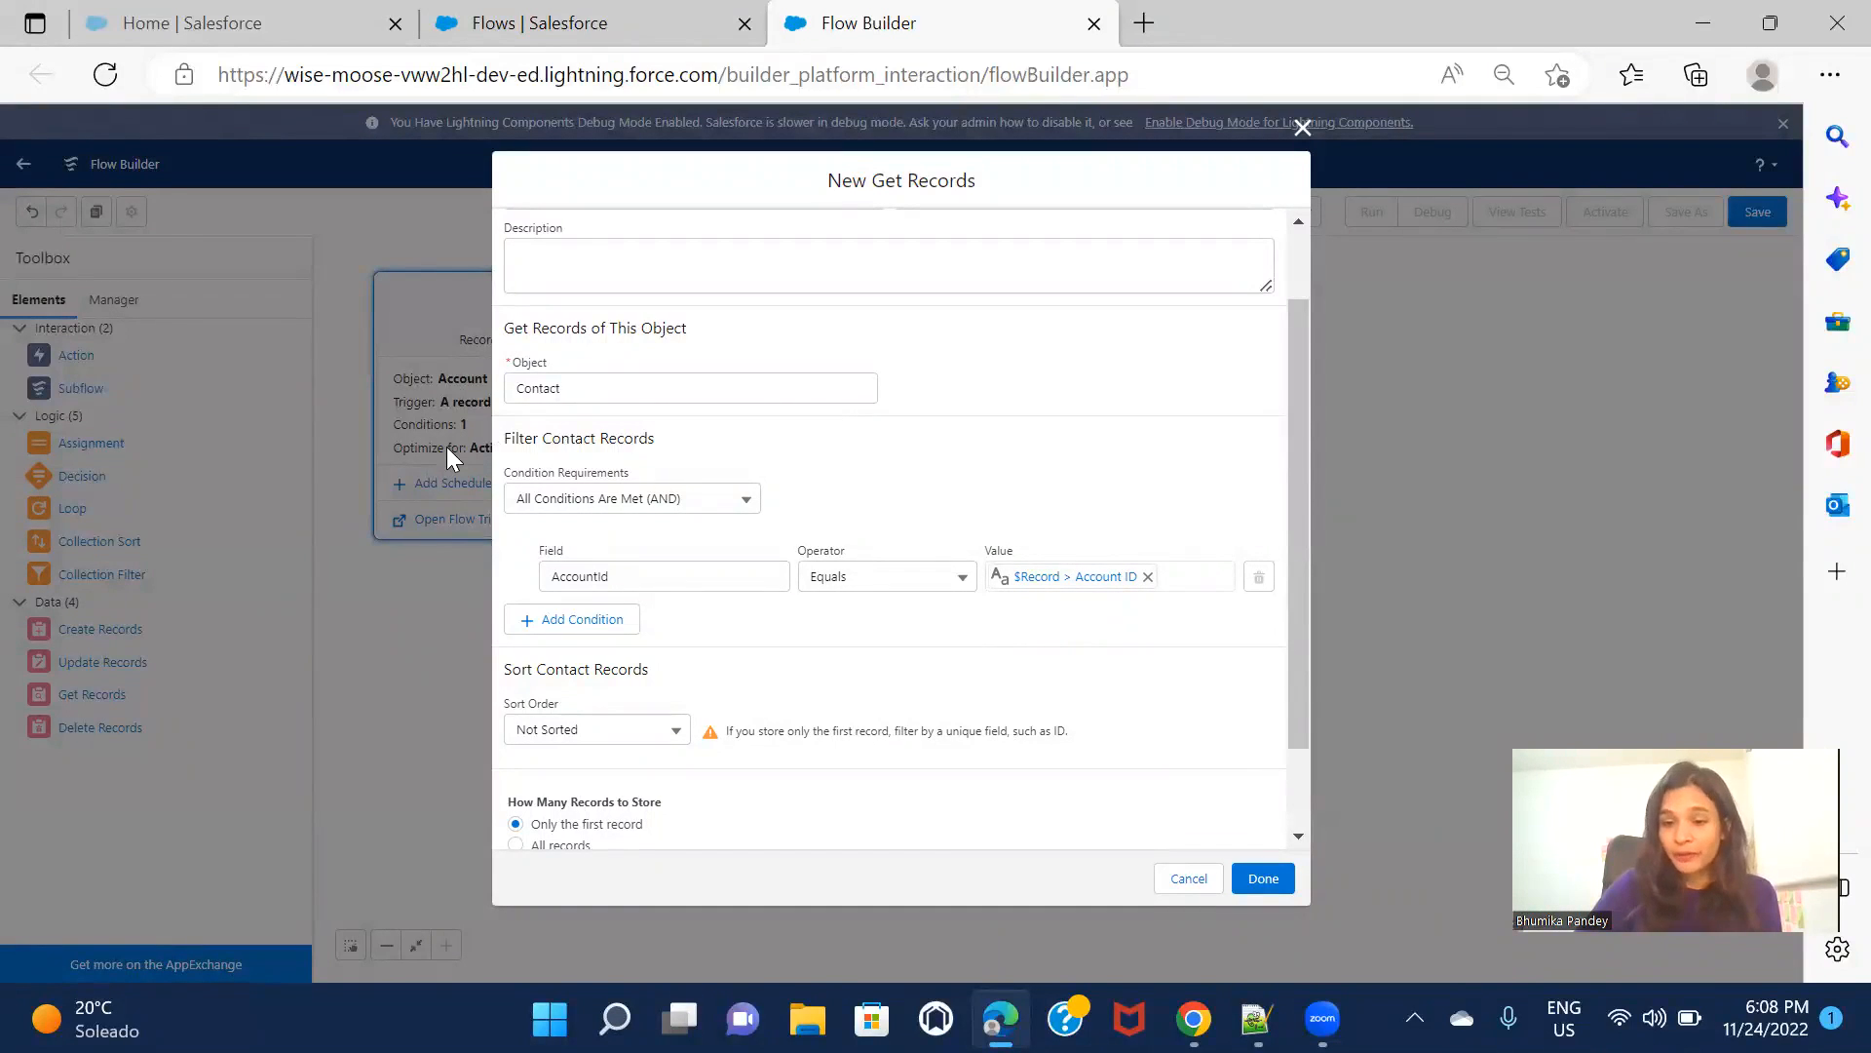
Store all records found by Get Contacts and complete the element
scroll(1033, 729, "down", 2)
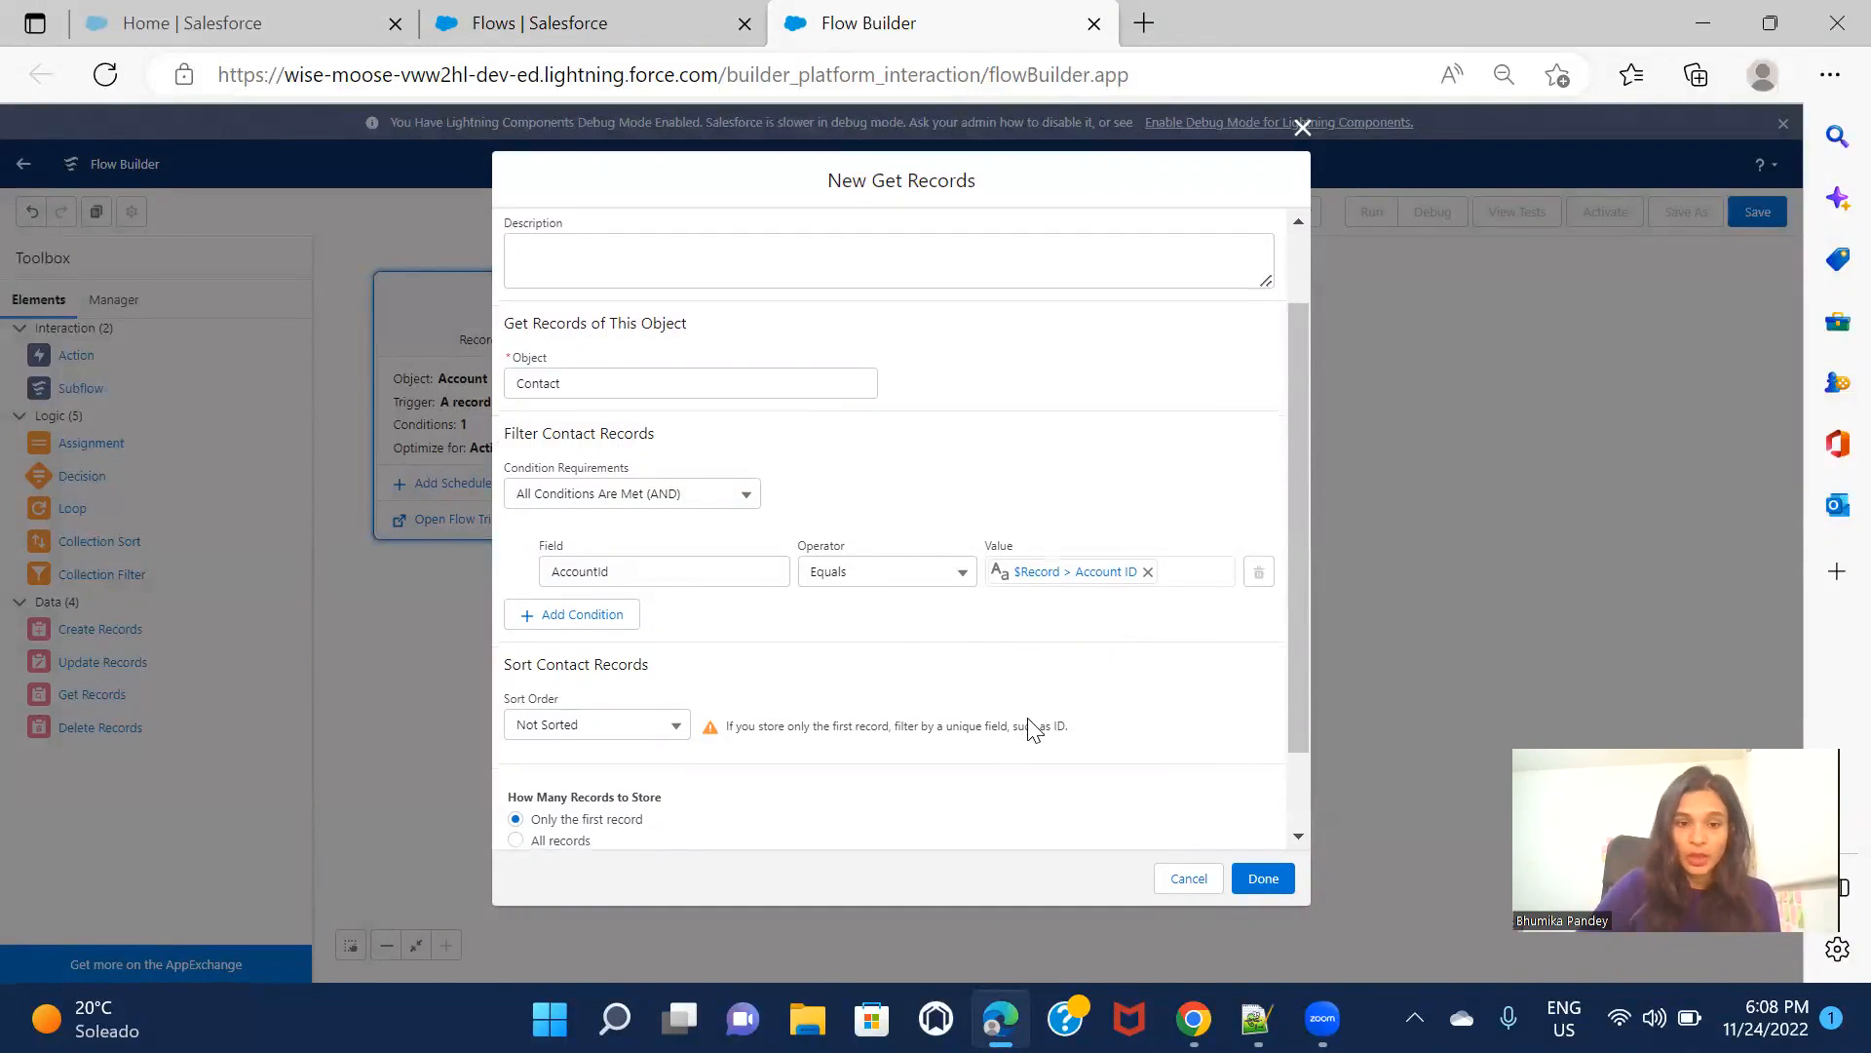
left_click(569, 743)
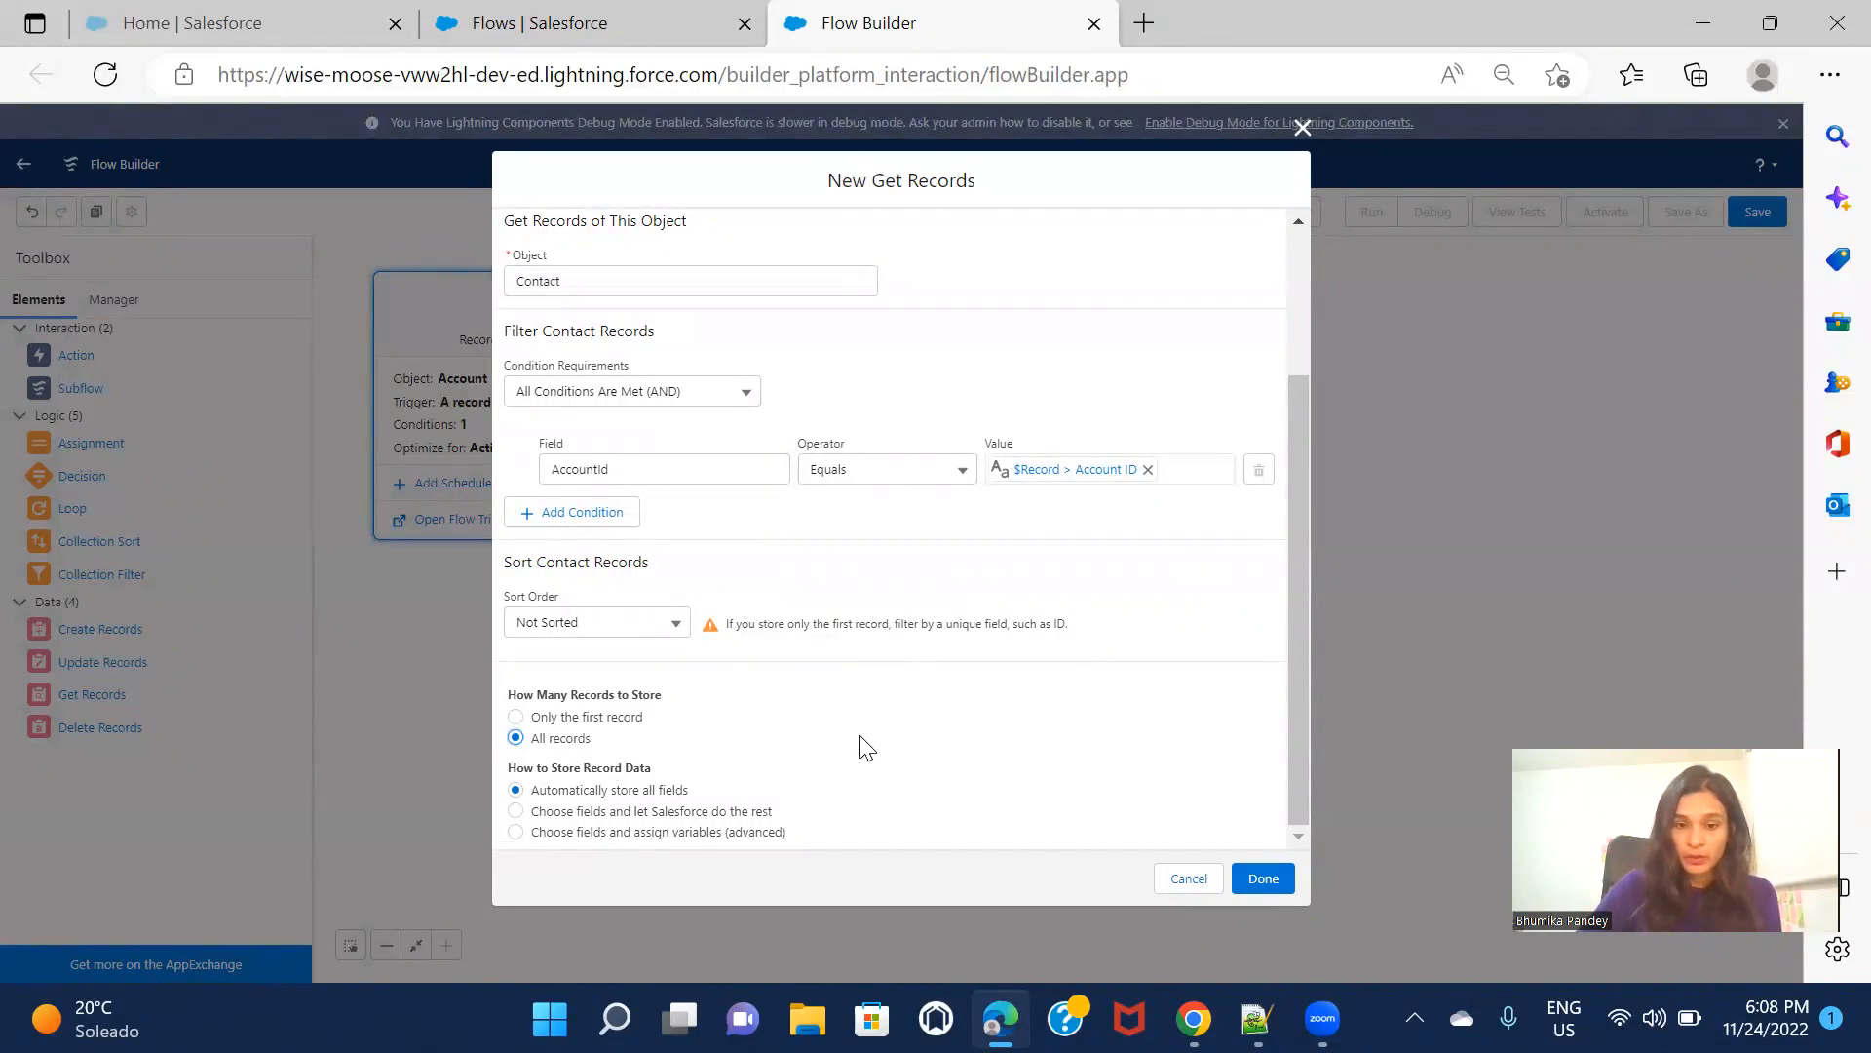
left_click(1264, 878)
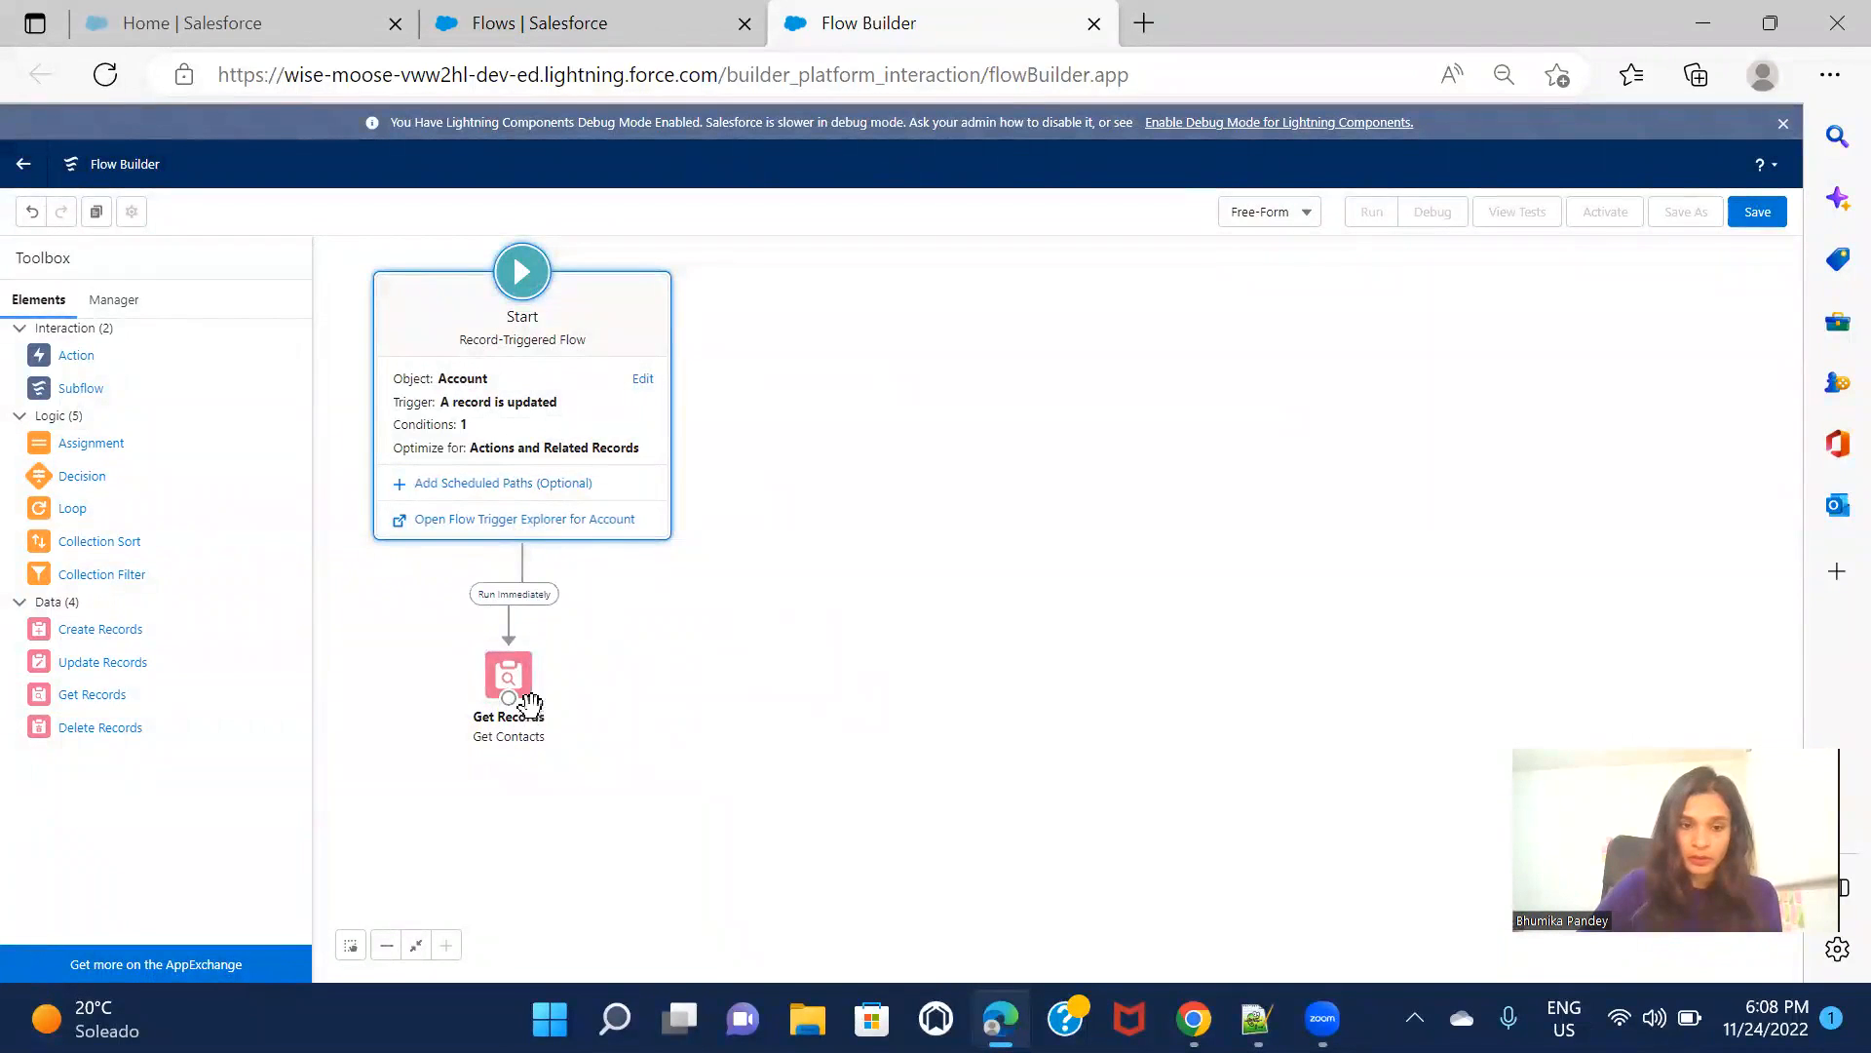
Move the Get Contacts and Start elements slightly upward on the flow canvas
left_click_drag(524, 695, 524, 682)
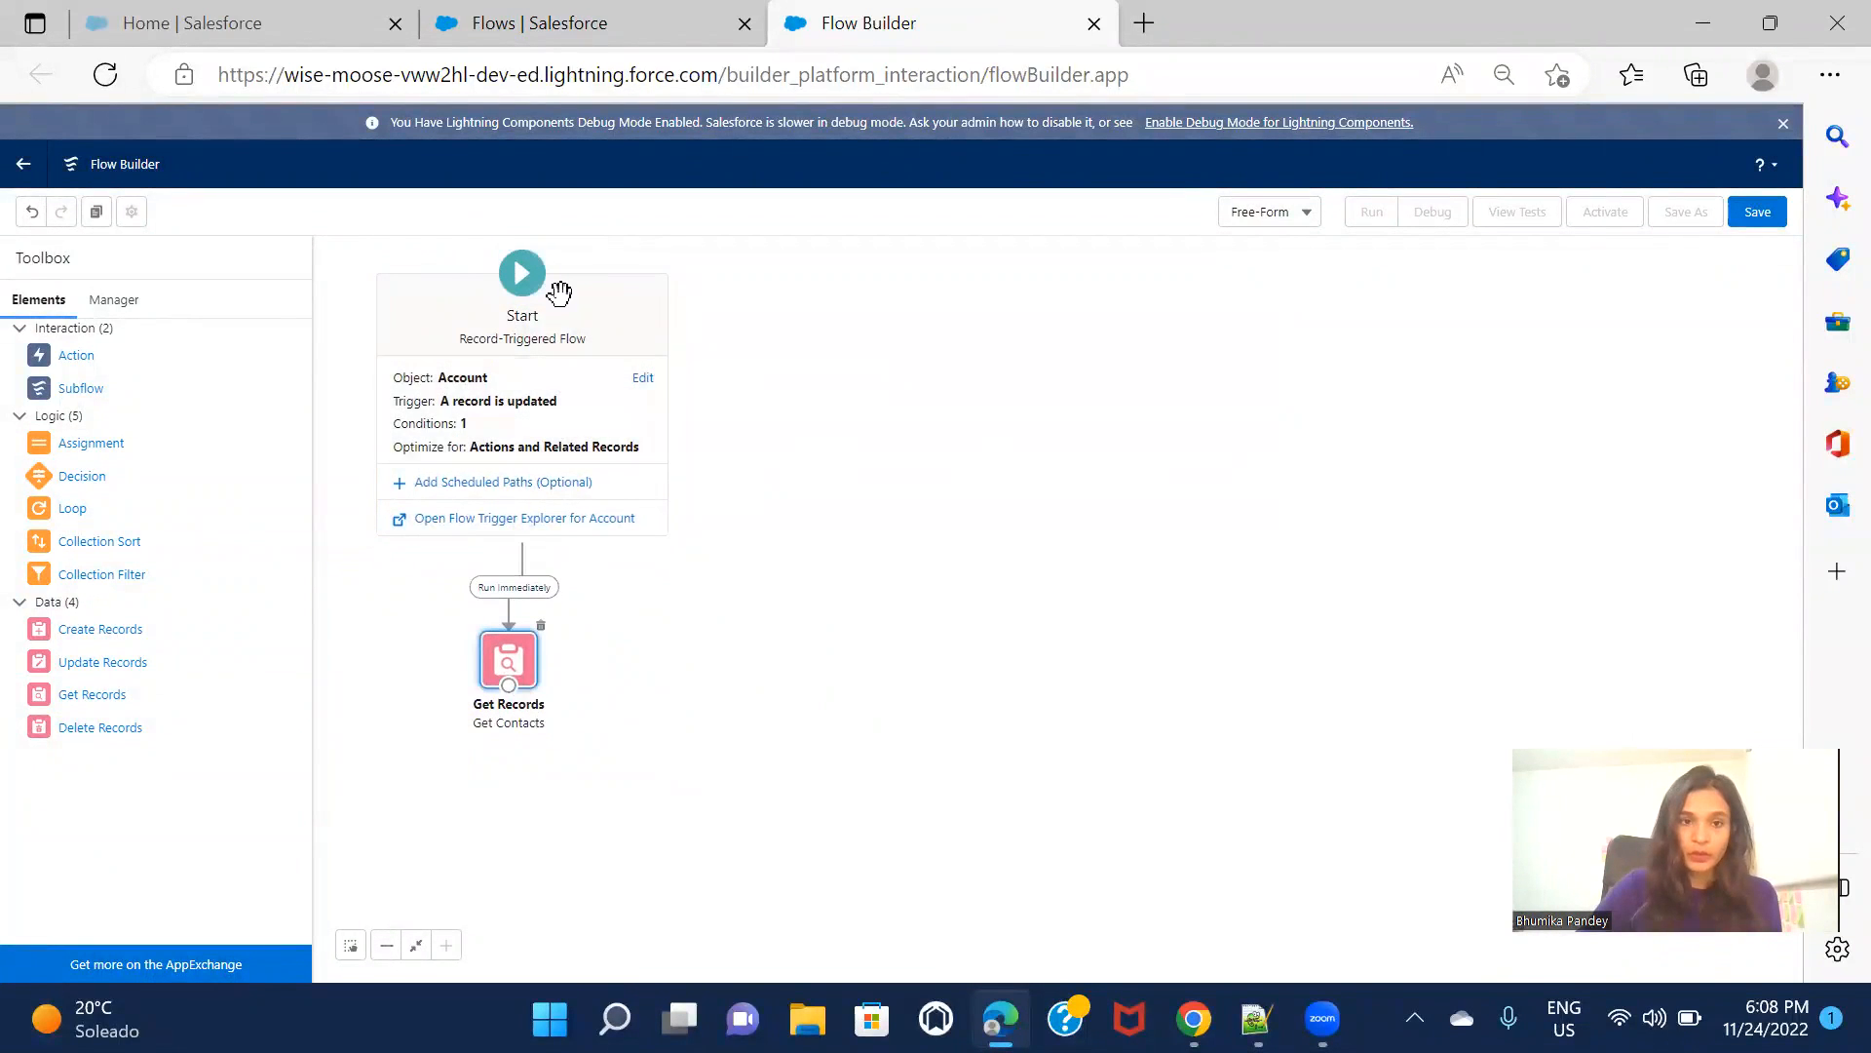
left_click_drag(556, 288, 556, 282)
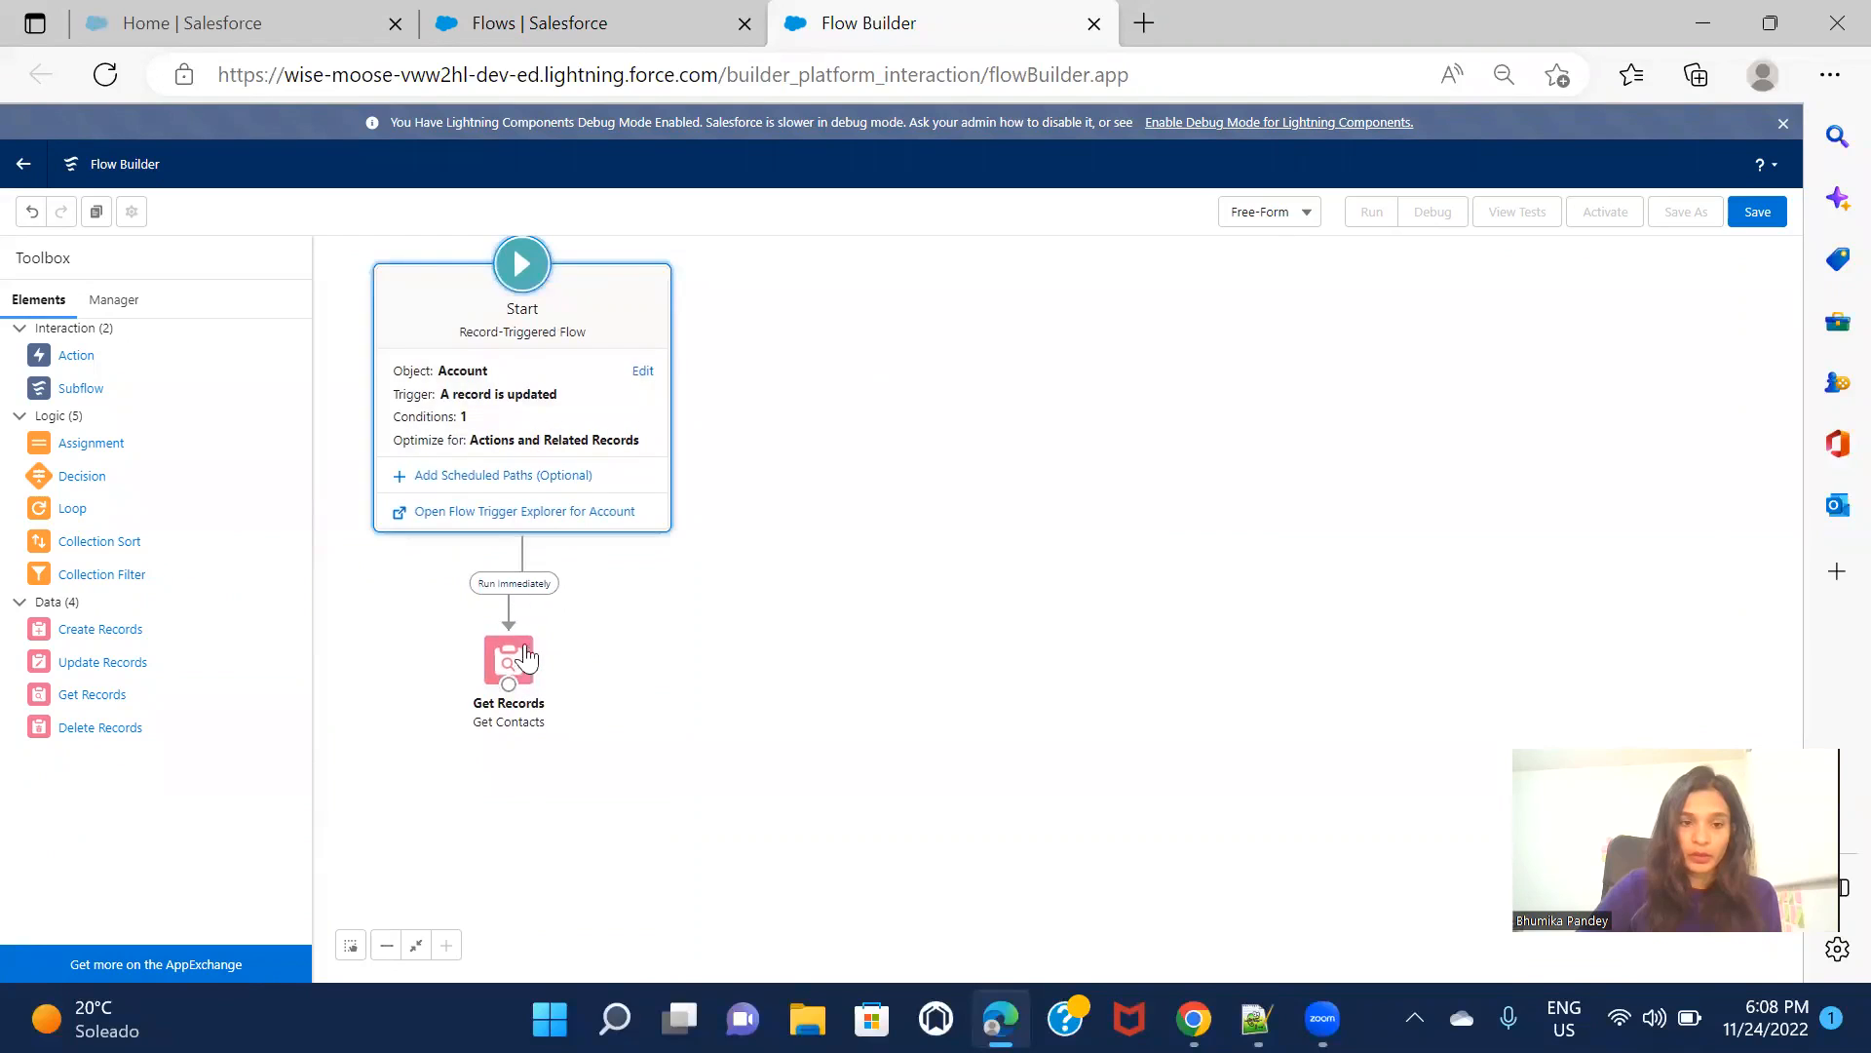
Add a Decision element labelled CheckforNull below the Get Contacts element
left_click_drag(526, 666, 531, 646)
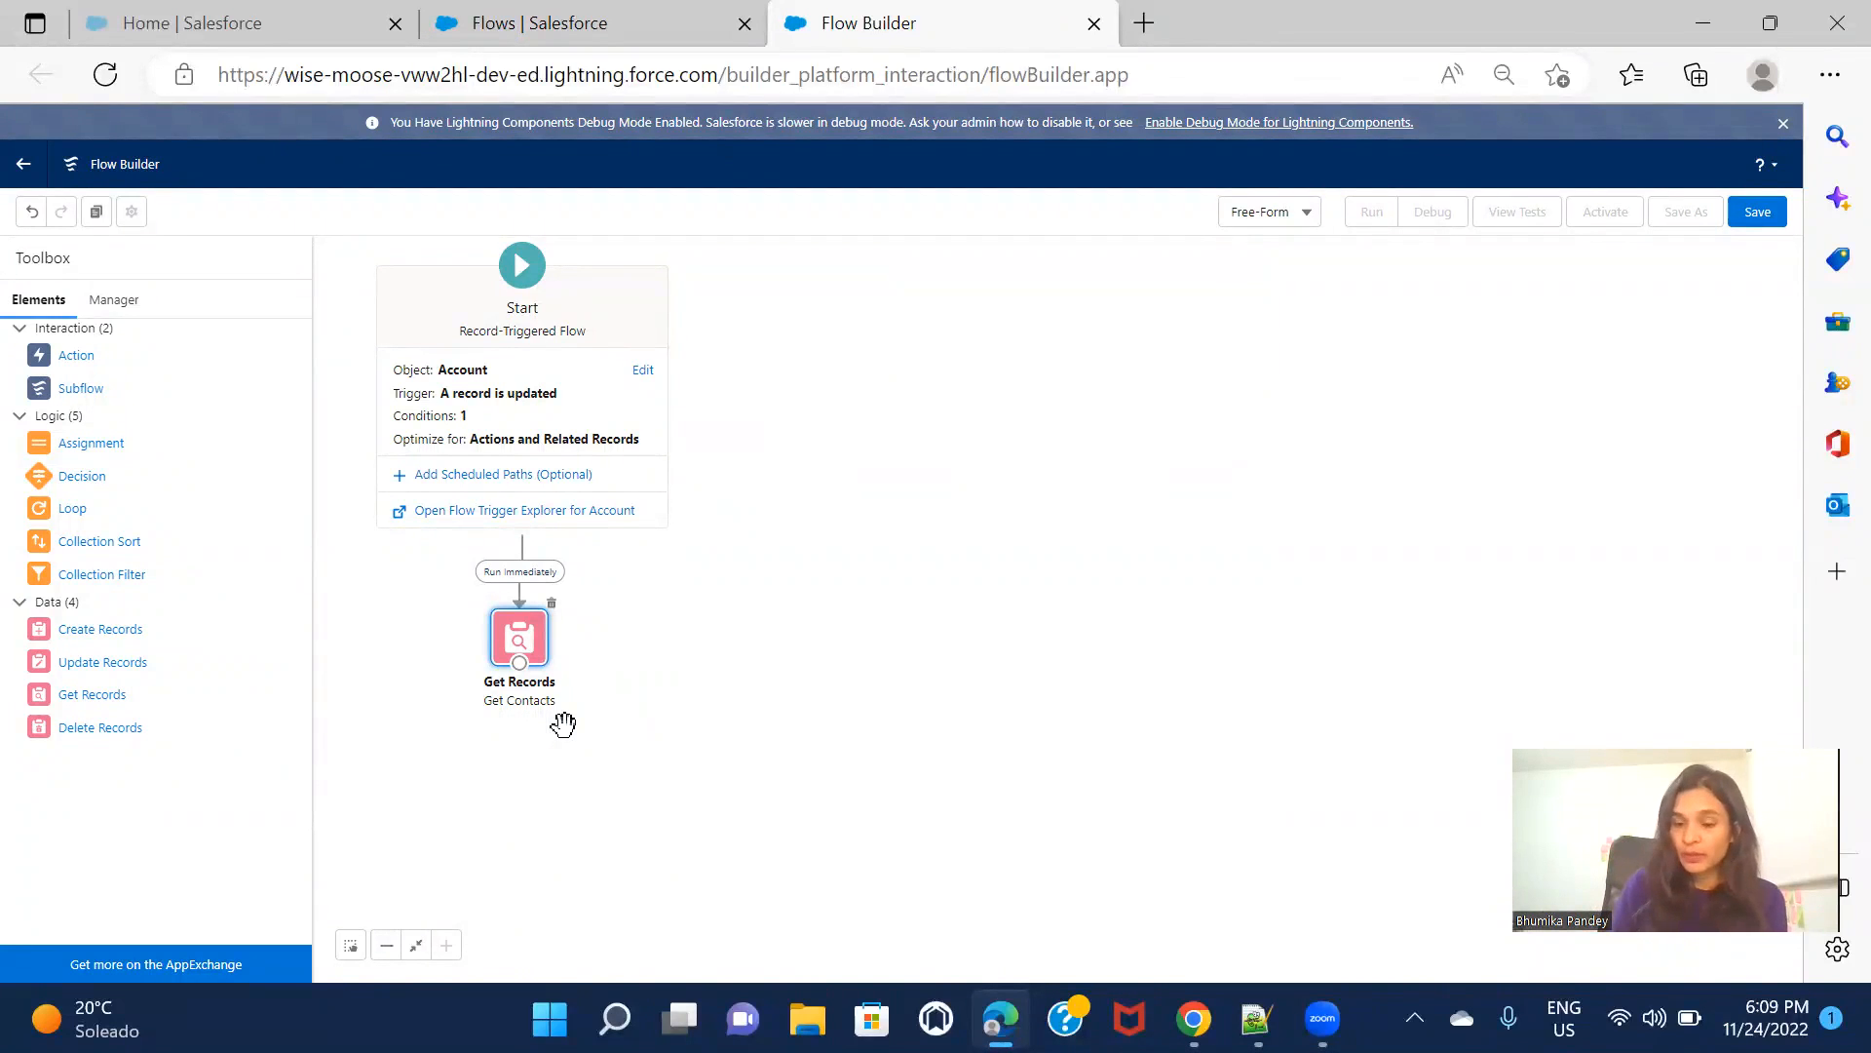
left_click_drag(90, 484, 478, 742)
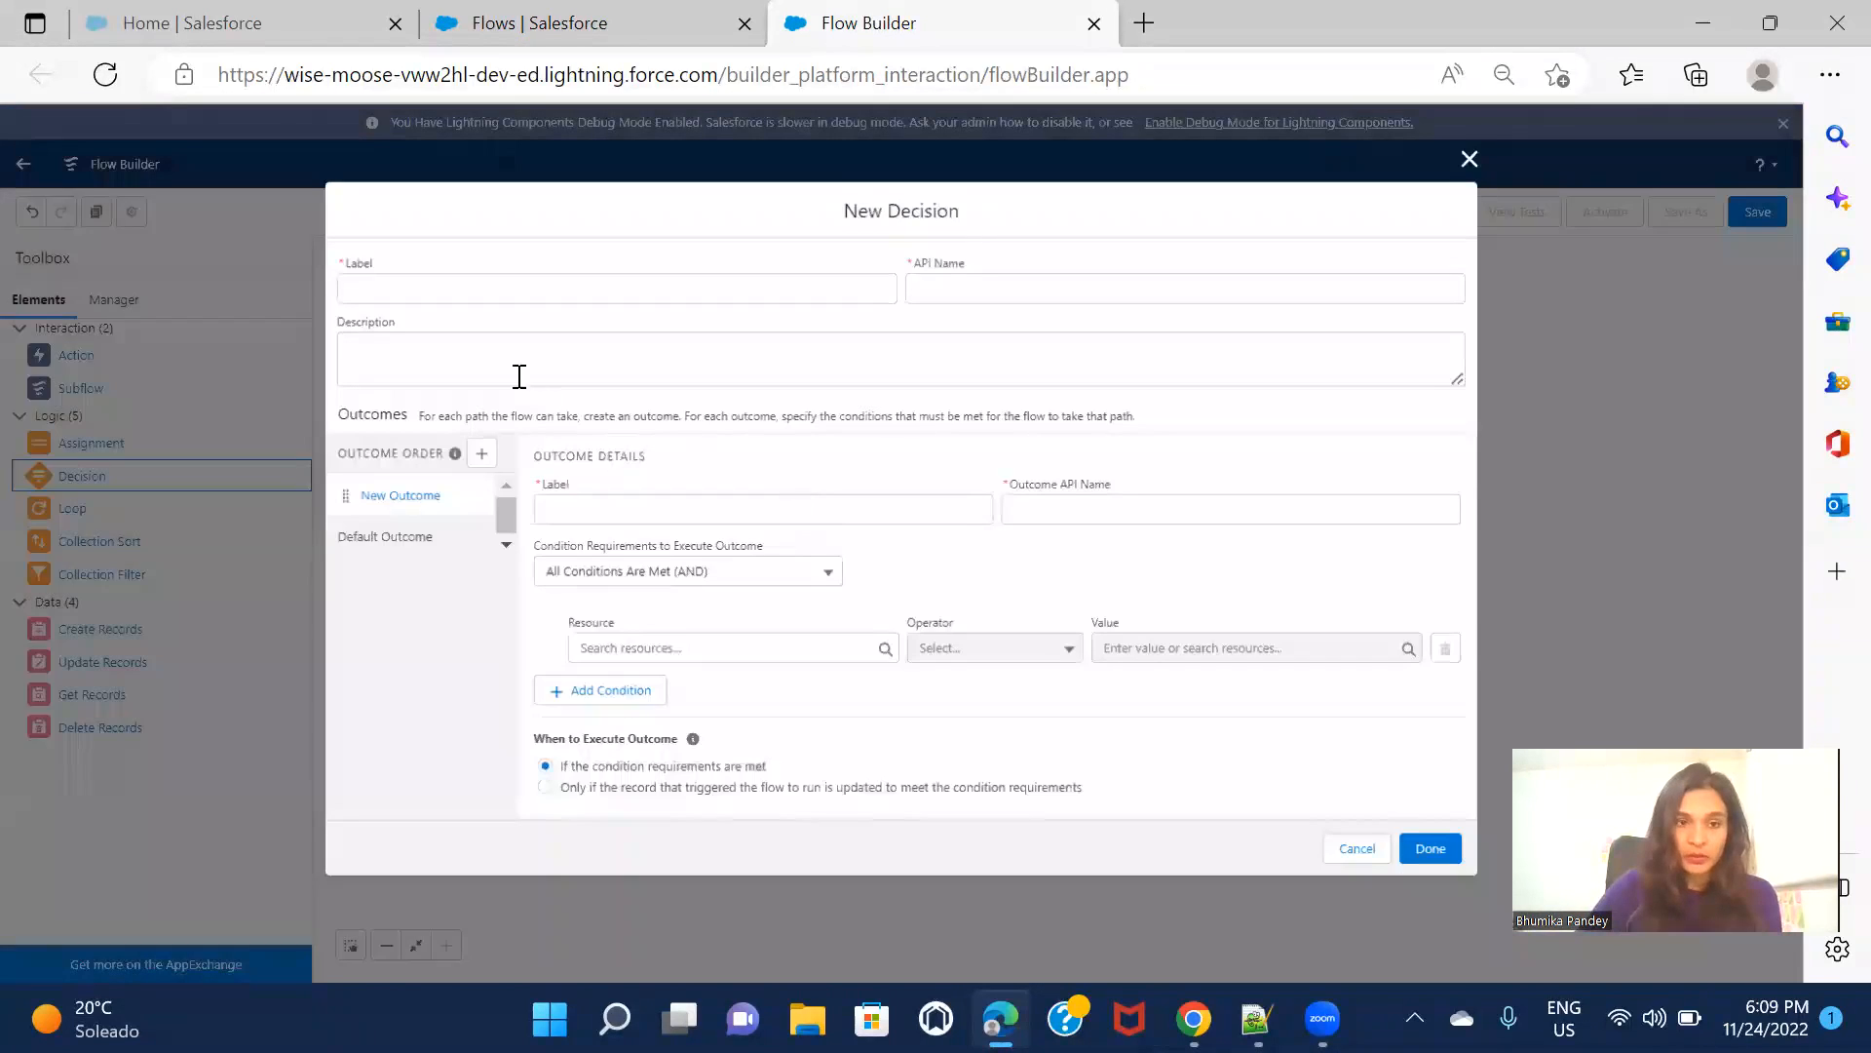
type("Che")
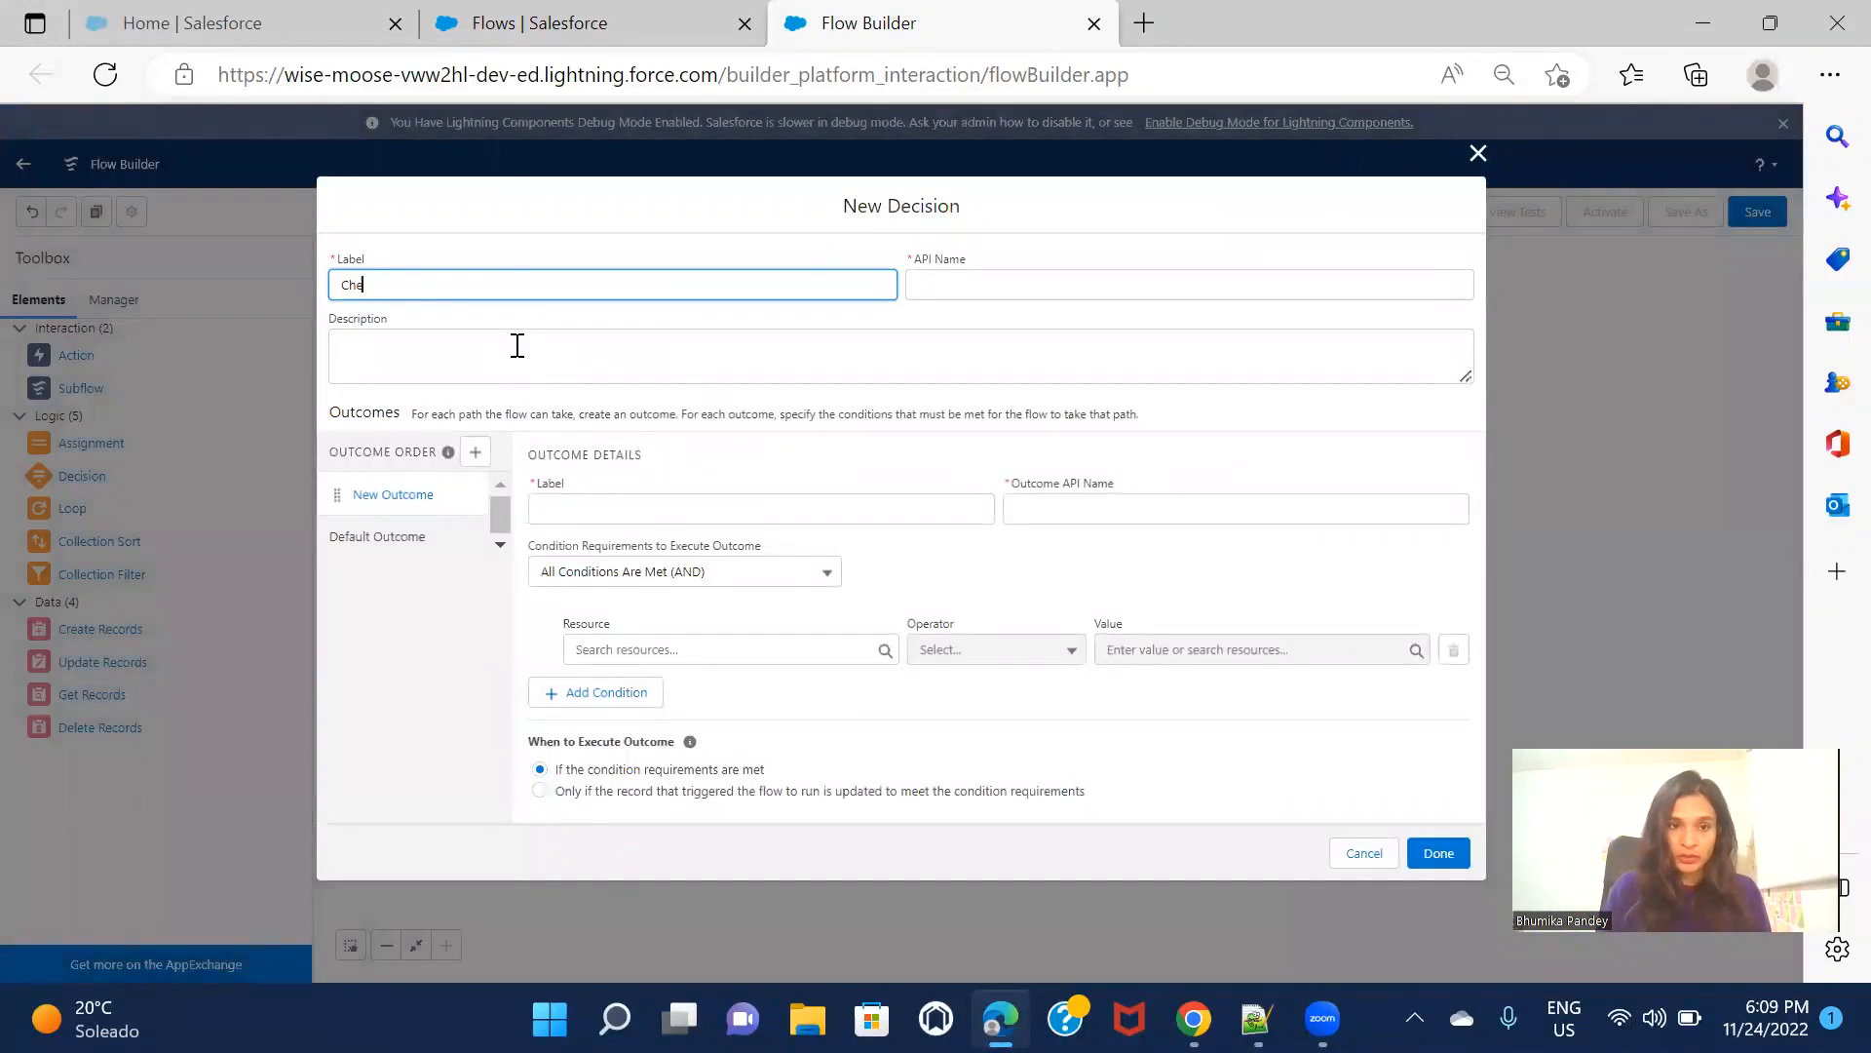
type("ckforNull")
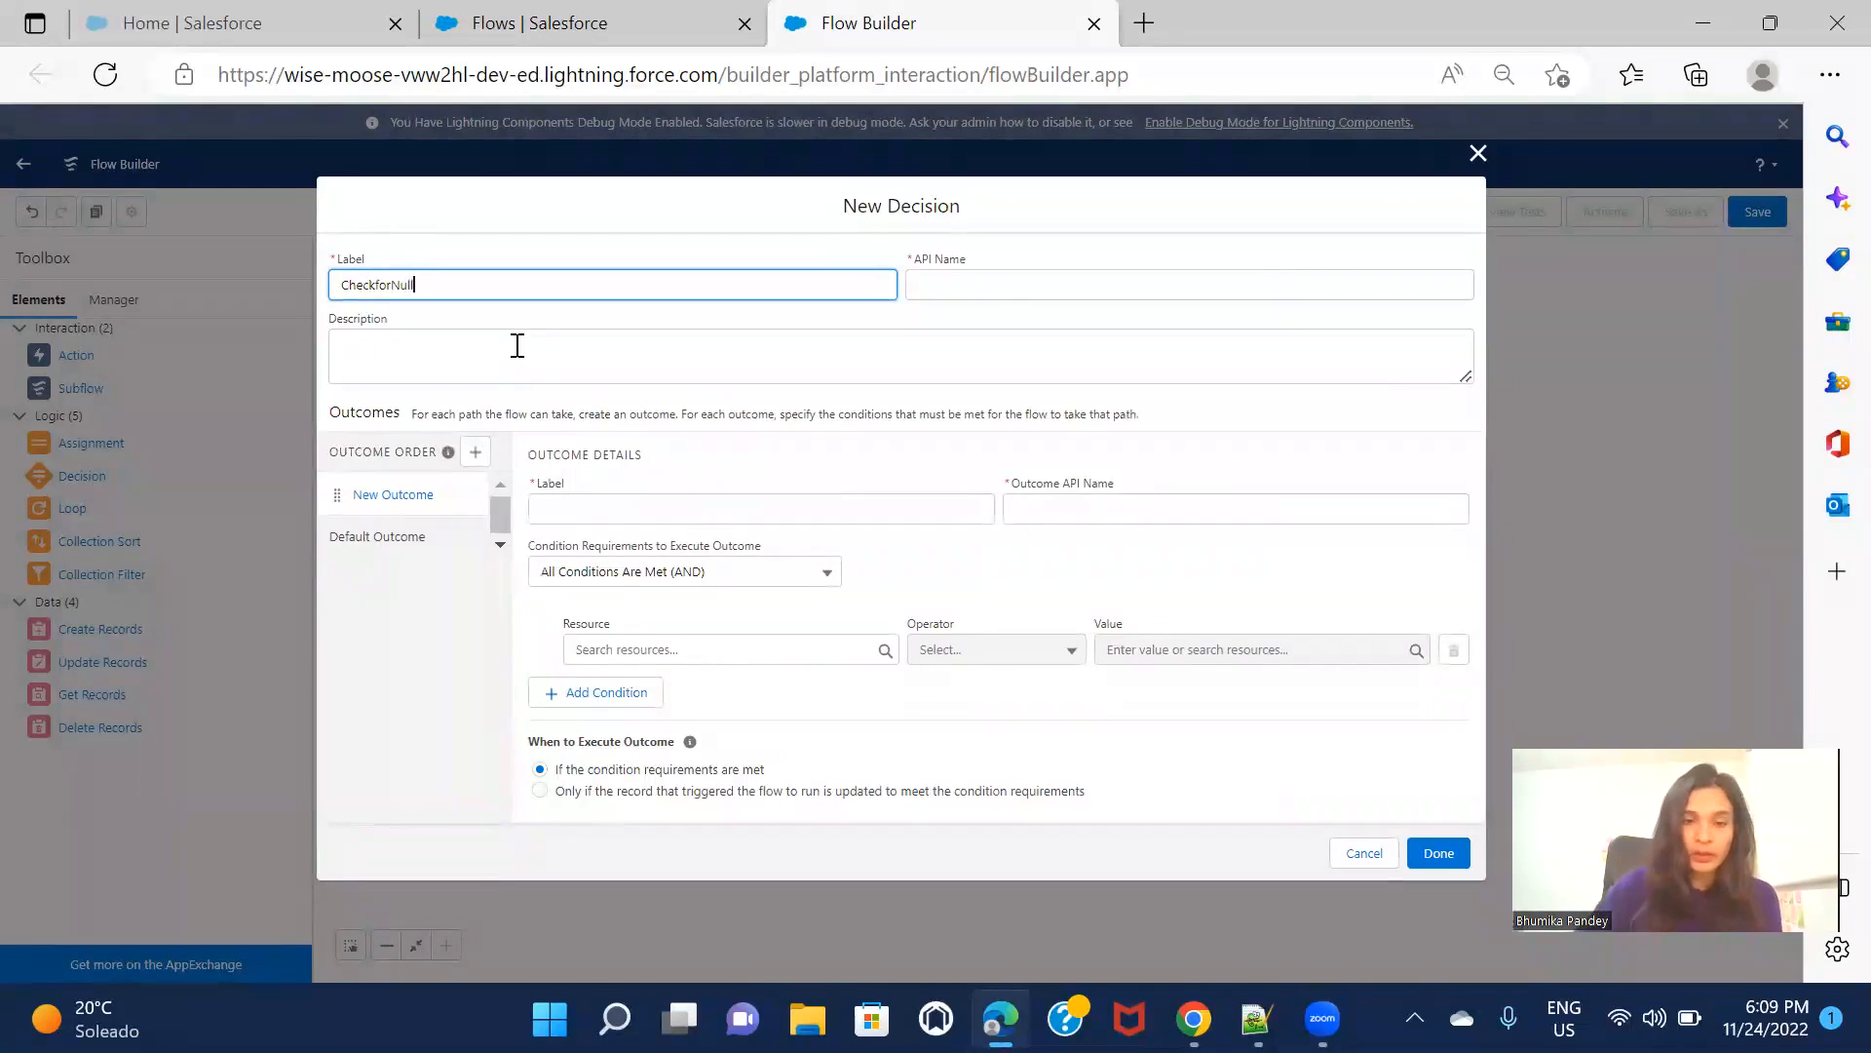
left_click(1001, 312)
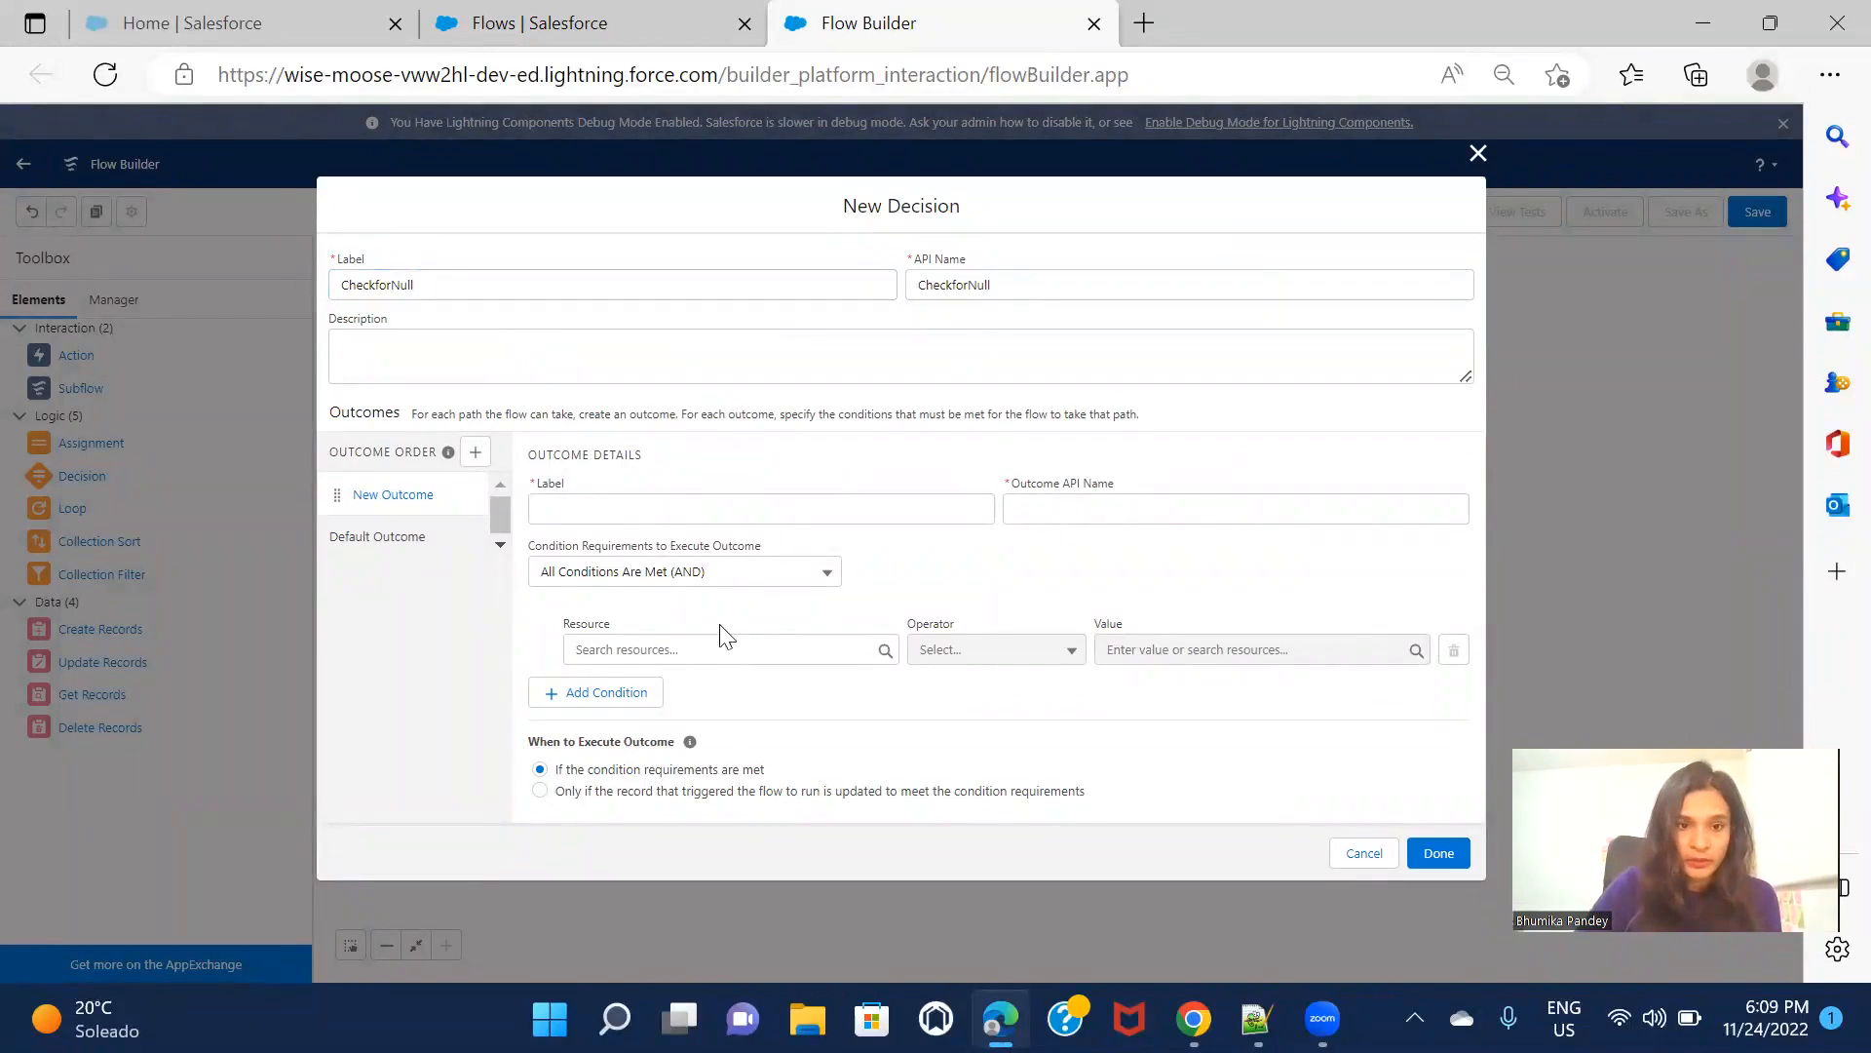
Set the outcome condition so that the Contacts from Get_Contacts collection Is Null equals False
left_click(735, 651)
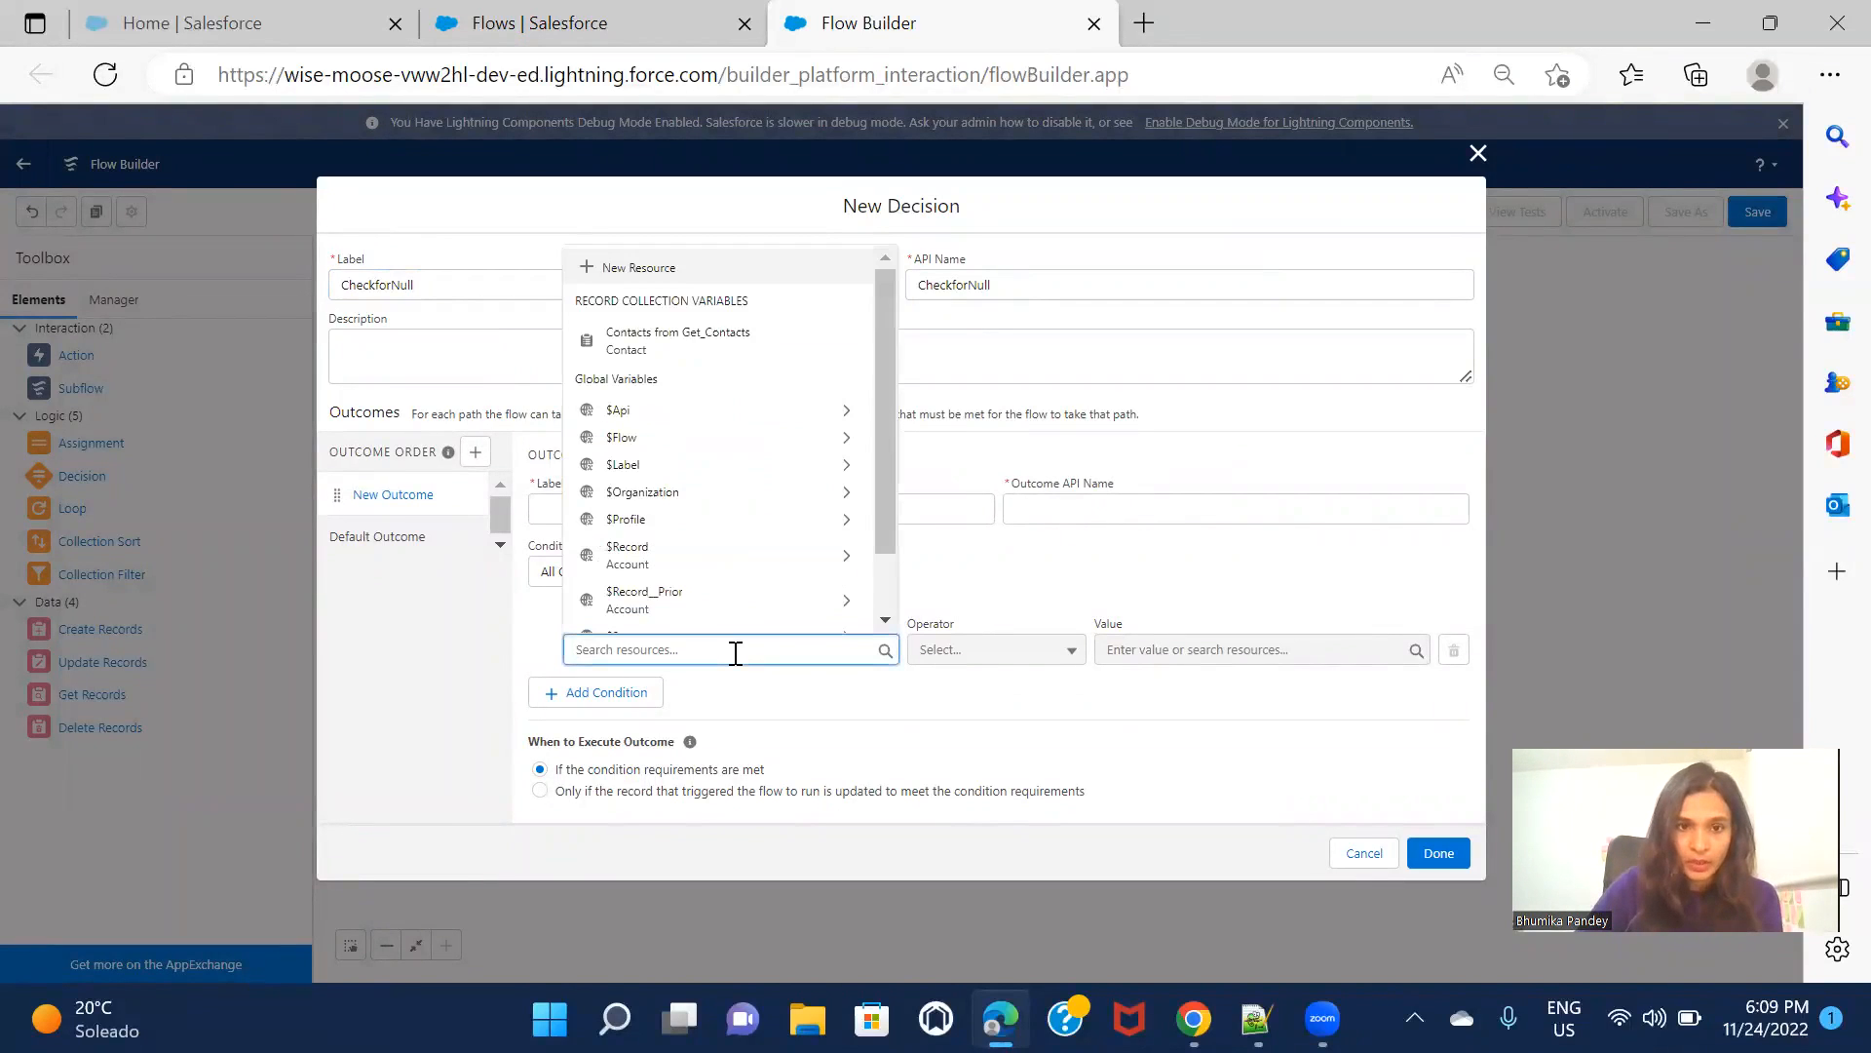
left_click(736, 341)
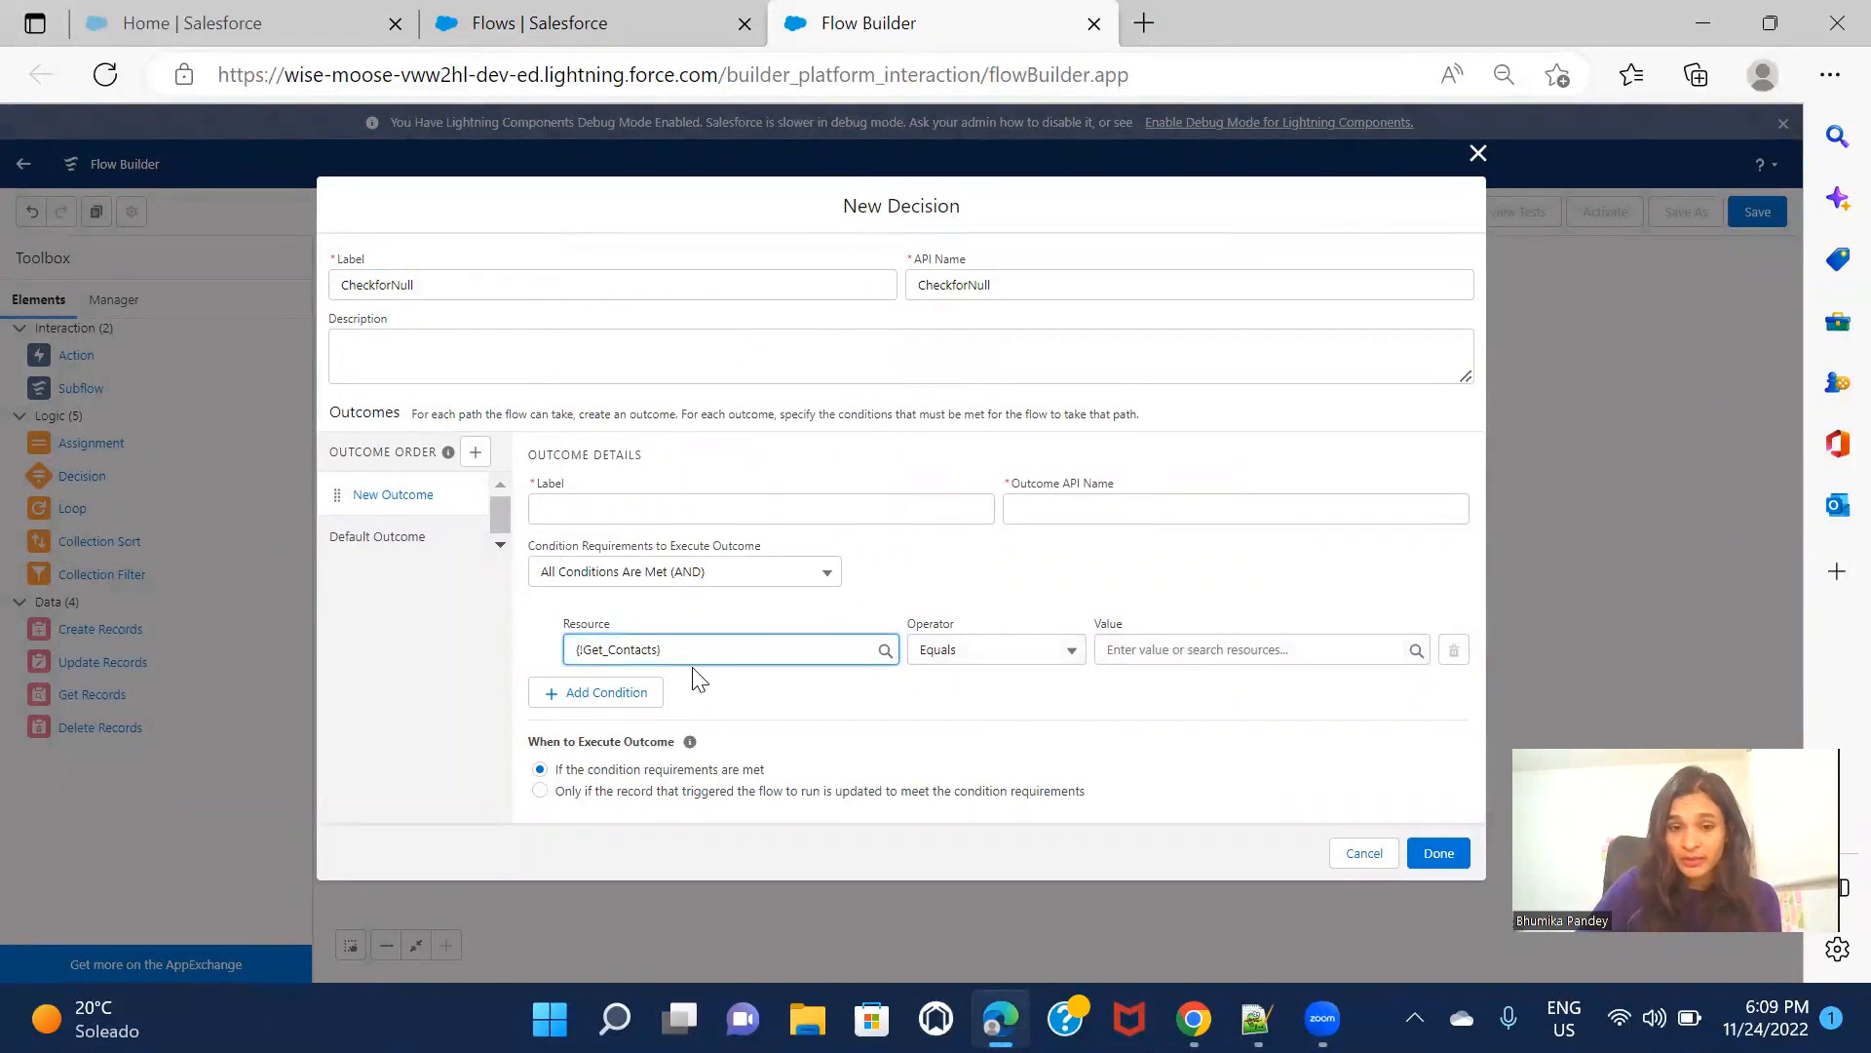
left_click(995, 671)
left_click(1002, 805)
left_click(1257, 650)
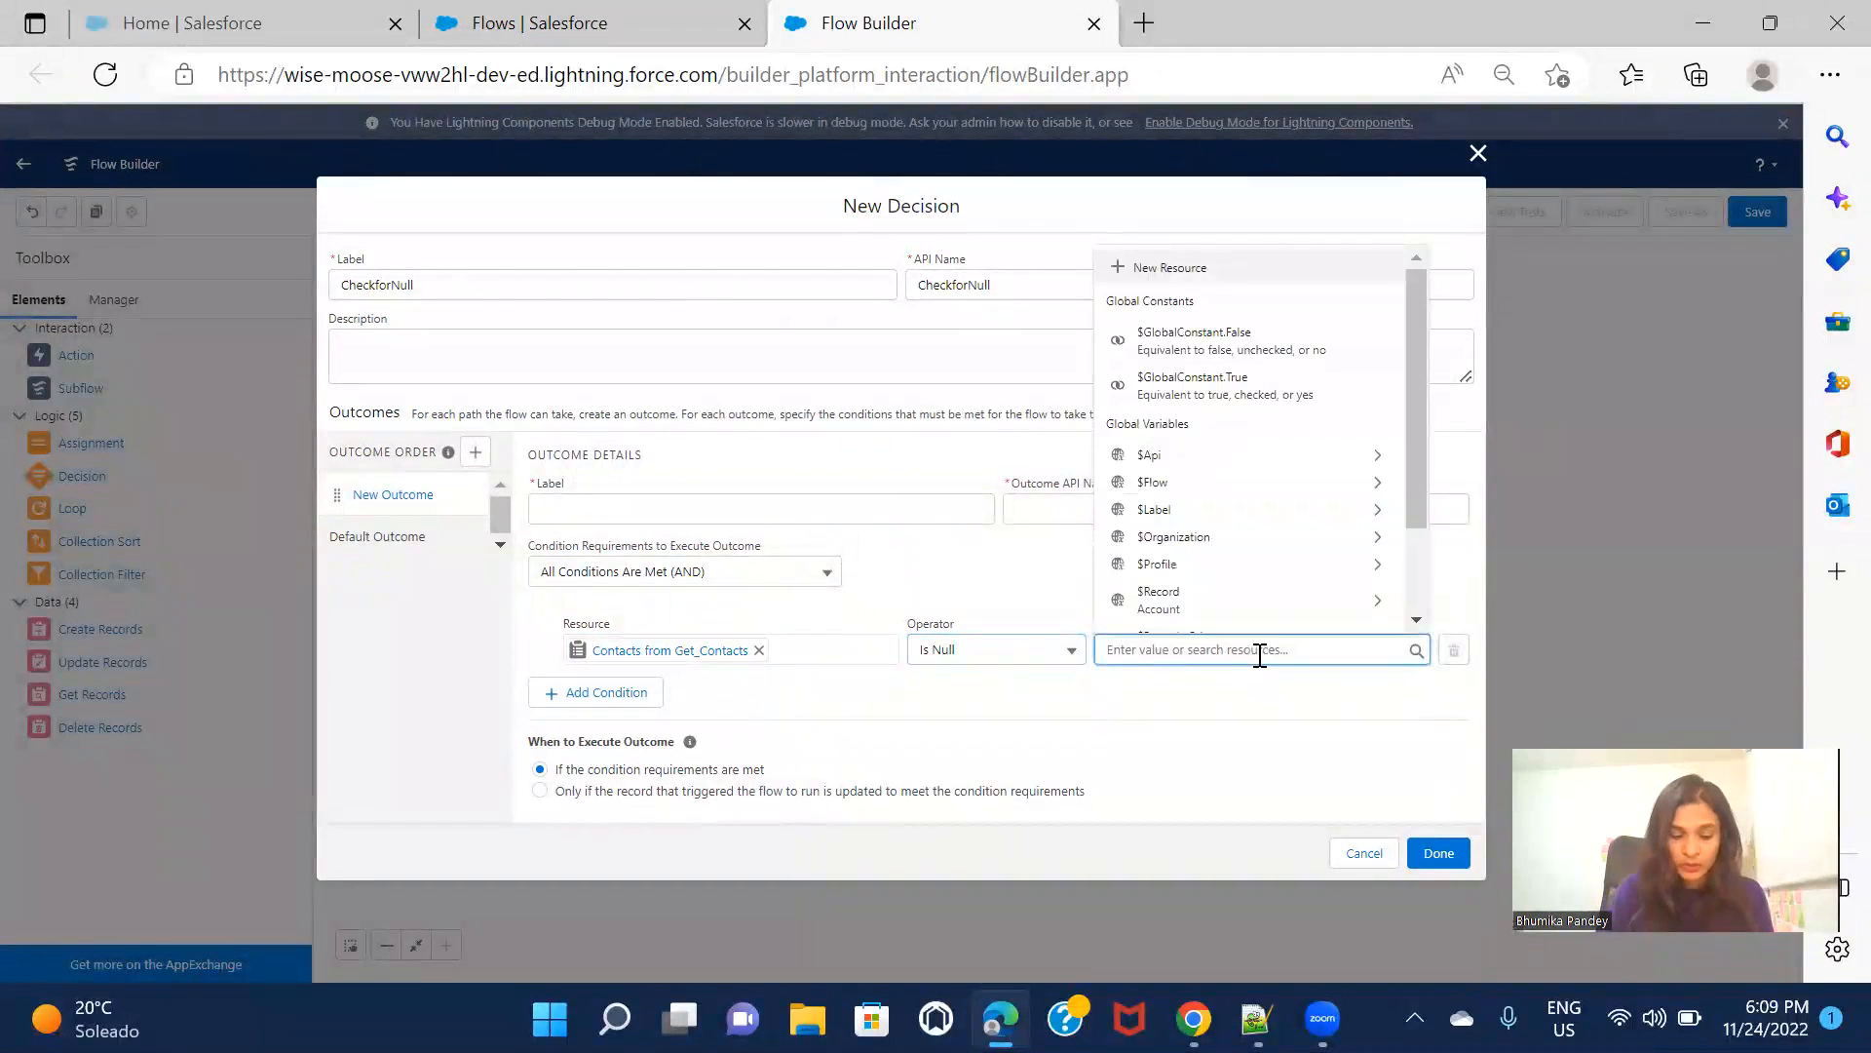
type("fal")
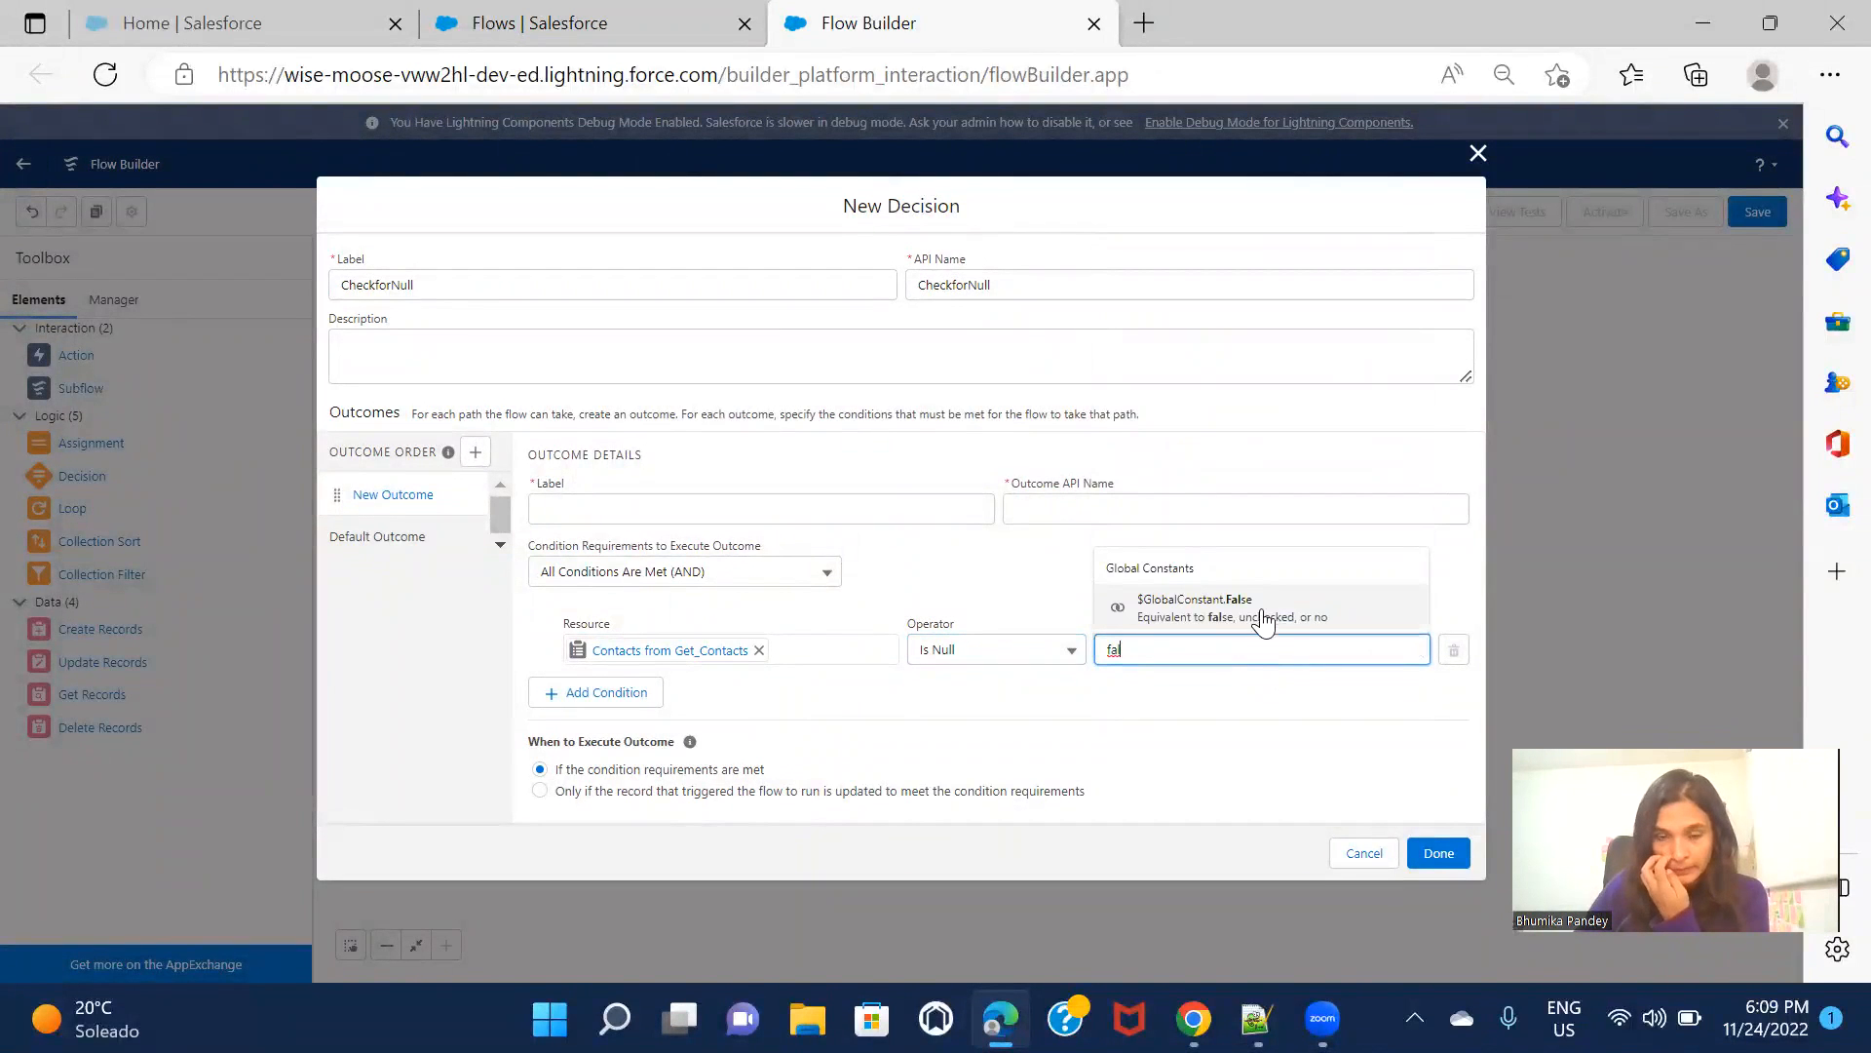
left_click(1262, 609)
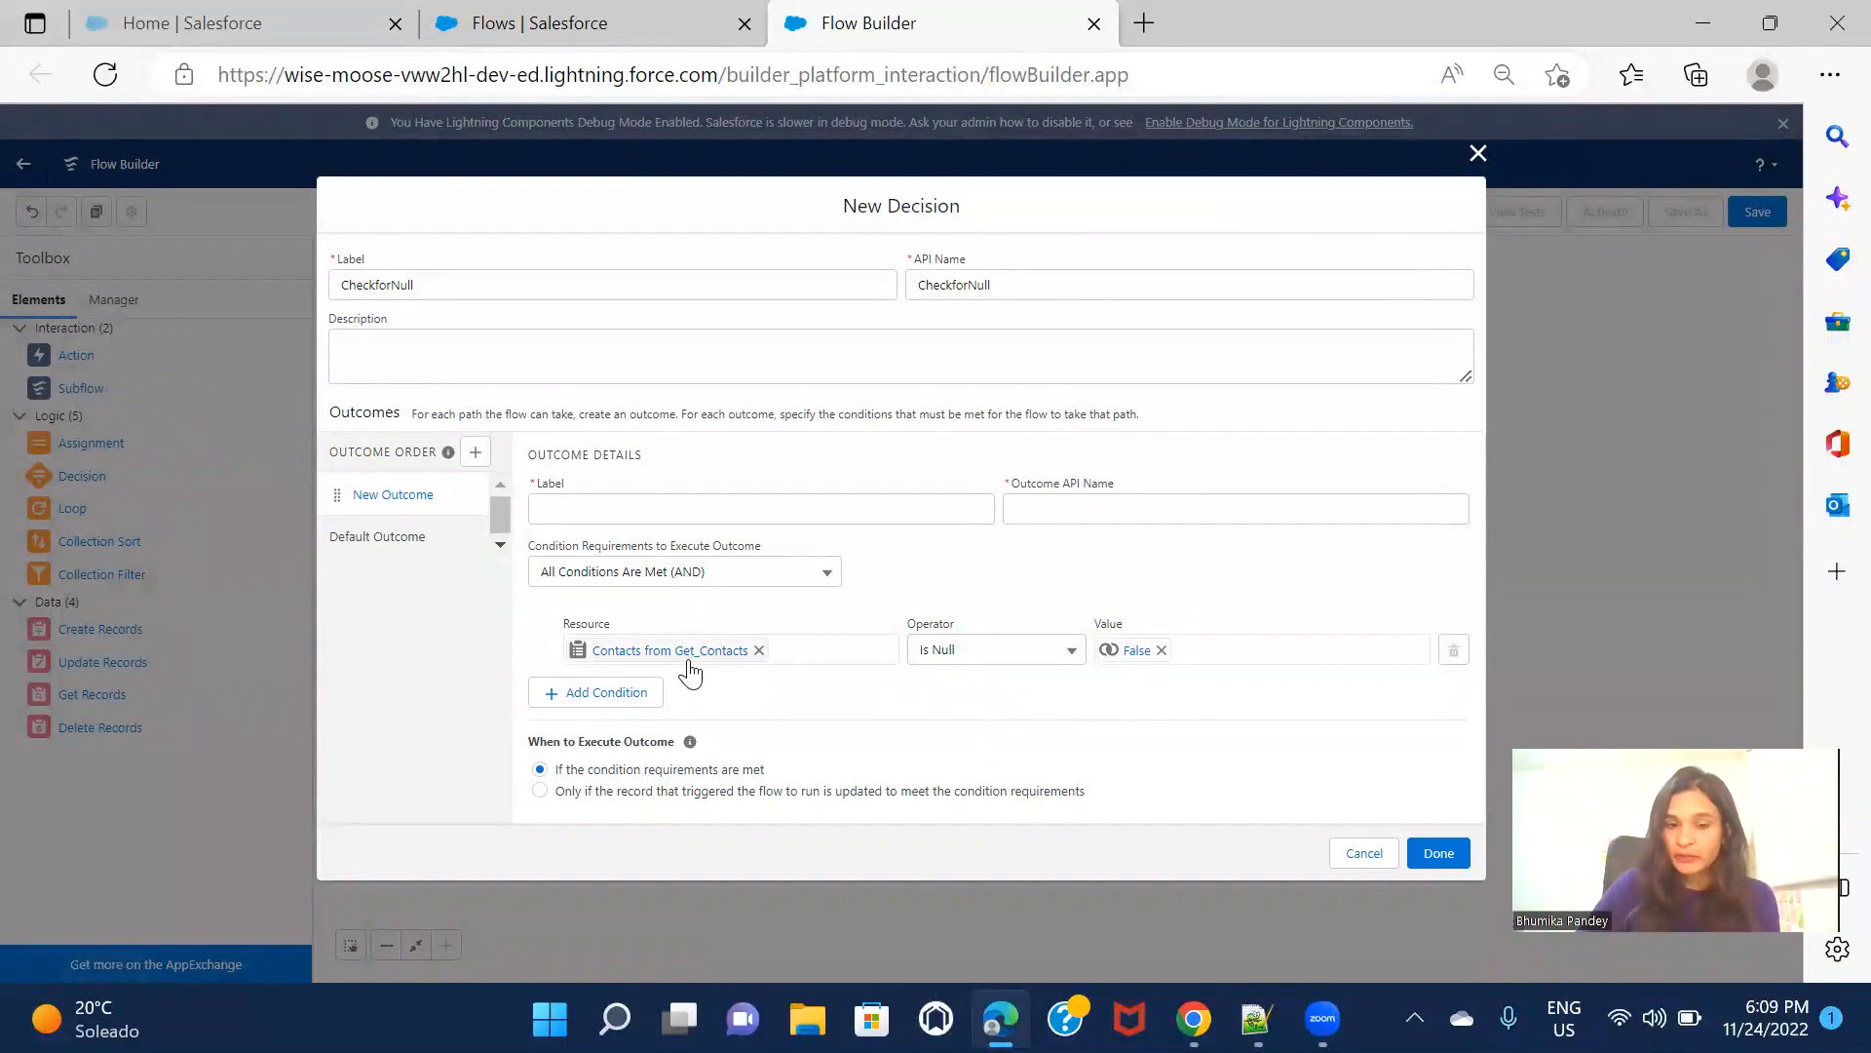
left_click(1440, 854)
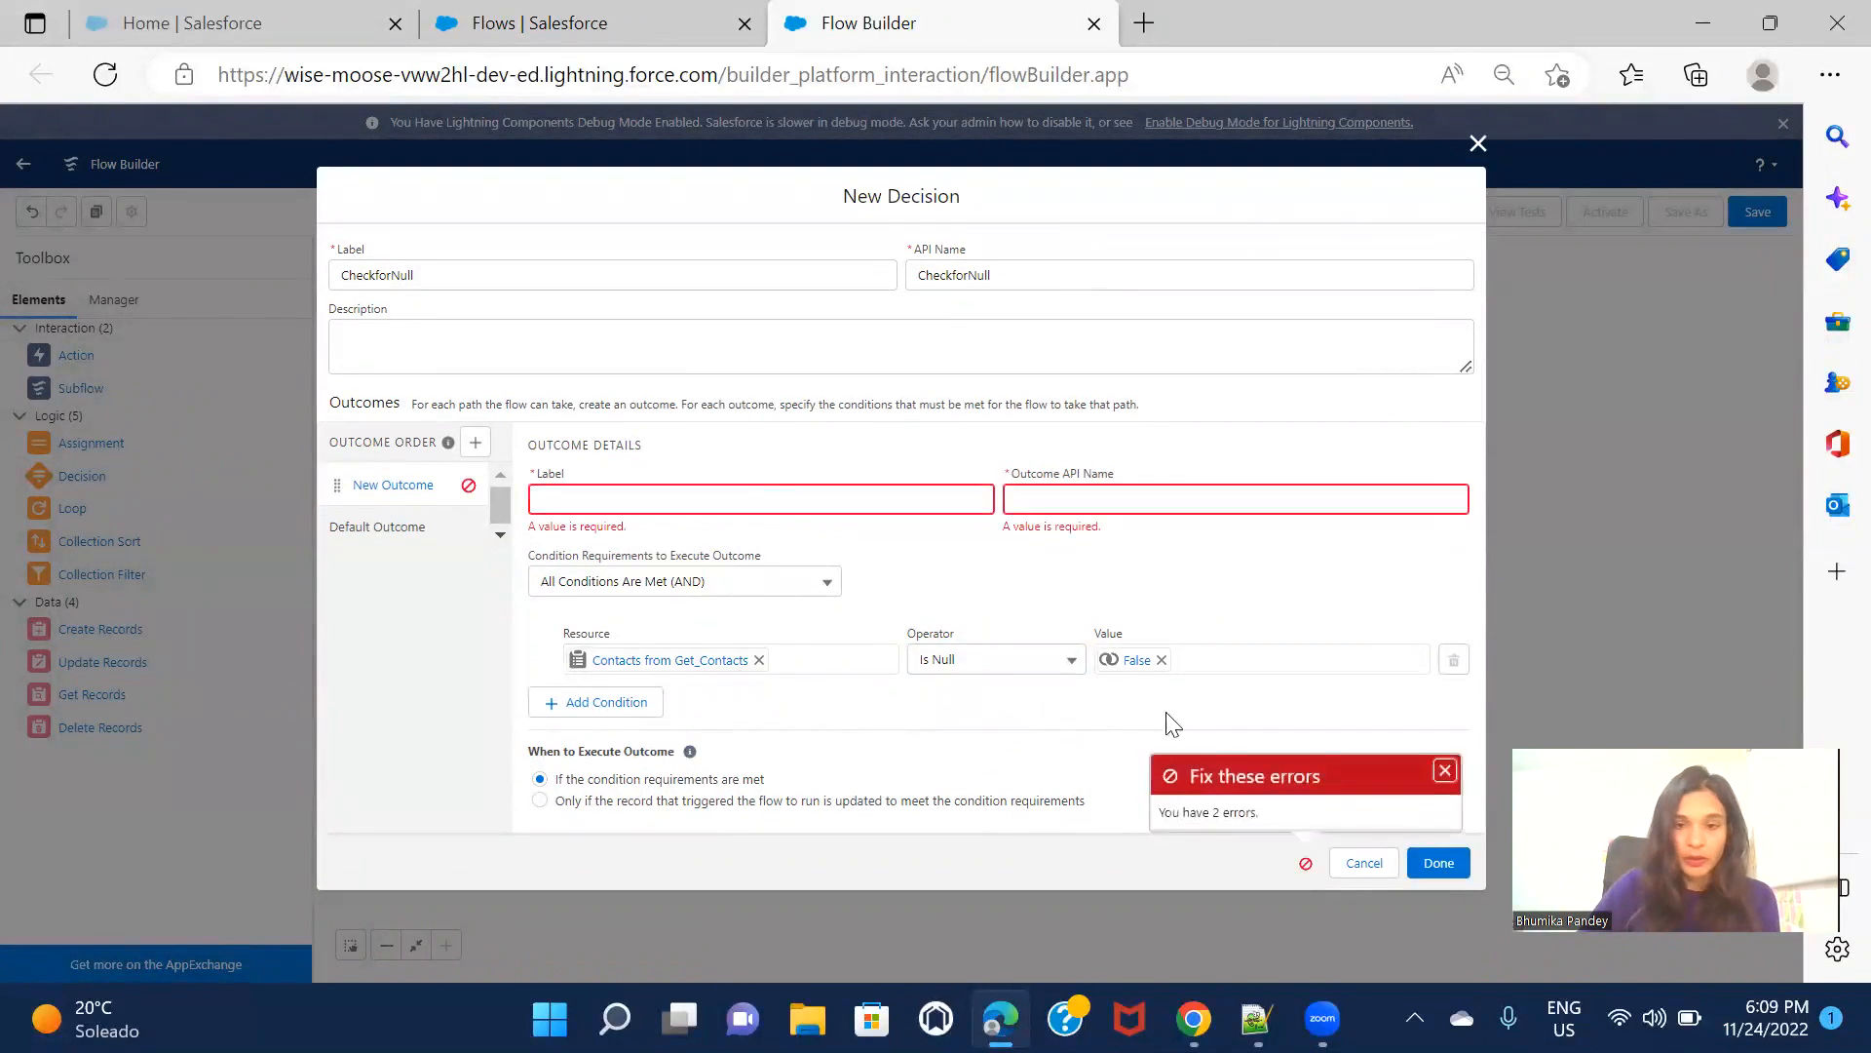
Label the decision outcome ContactNotNull, then connect Get Contacts to the completed CheckforNull decision
left_click(736, 499)
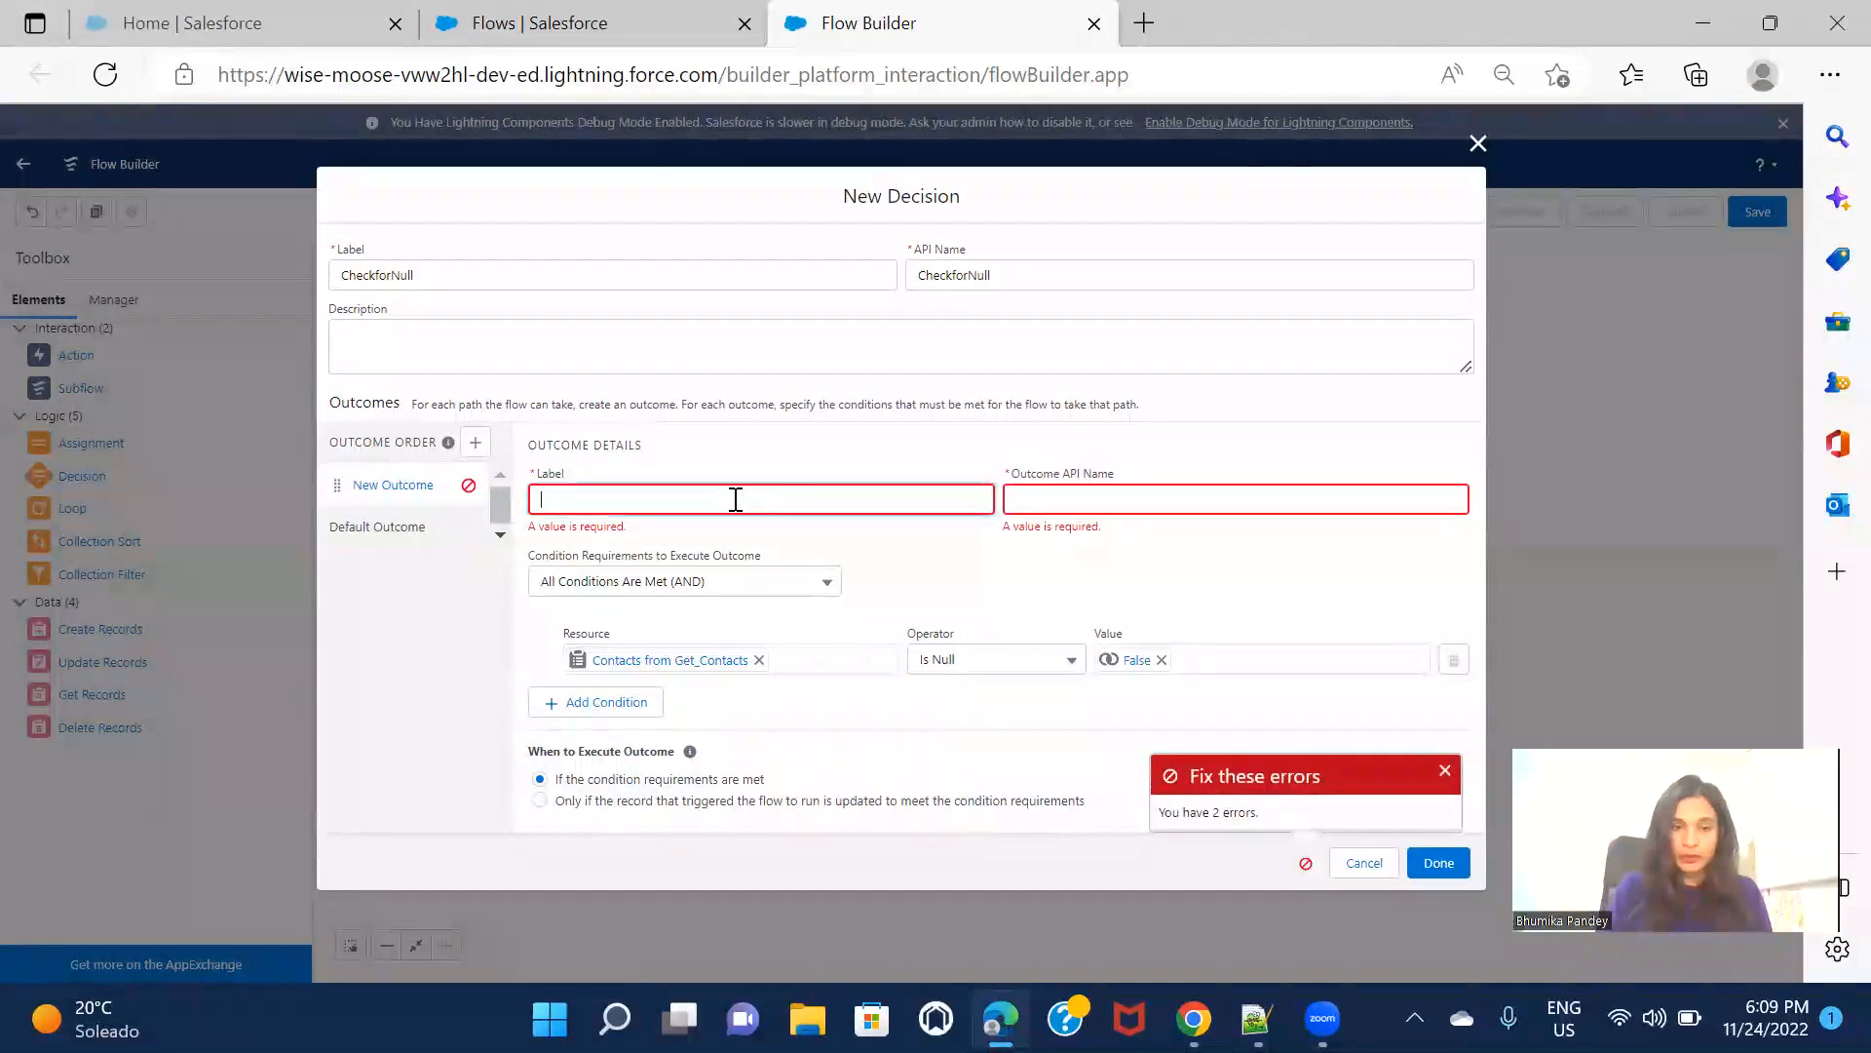
type("is")
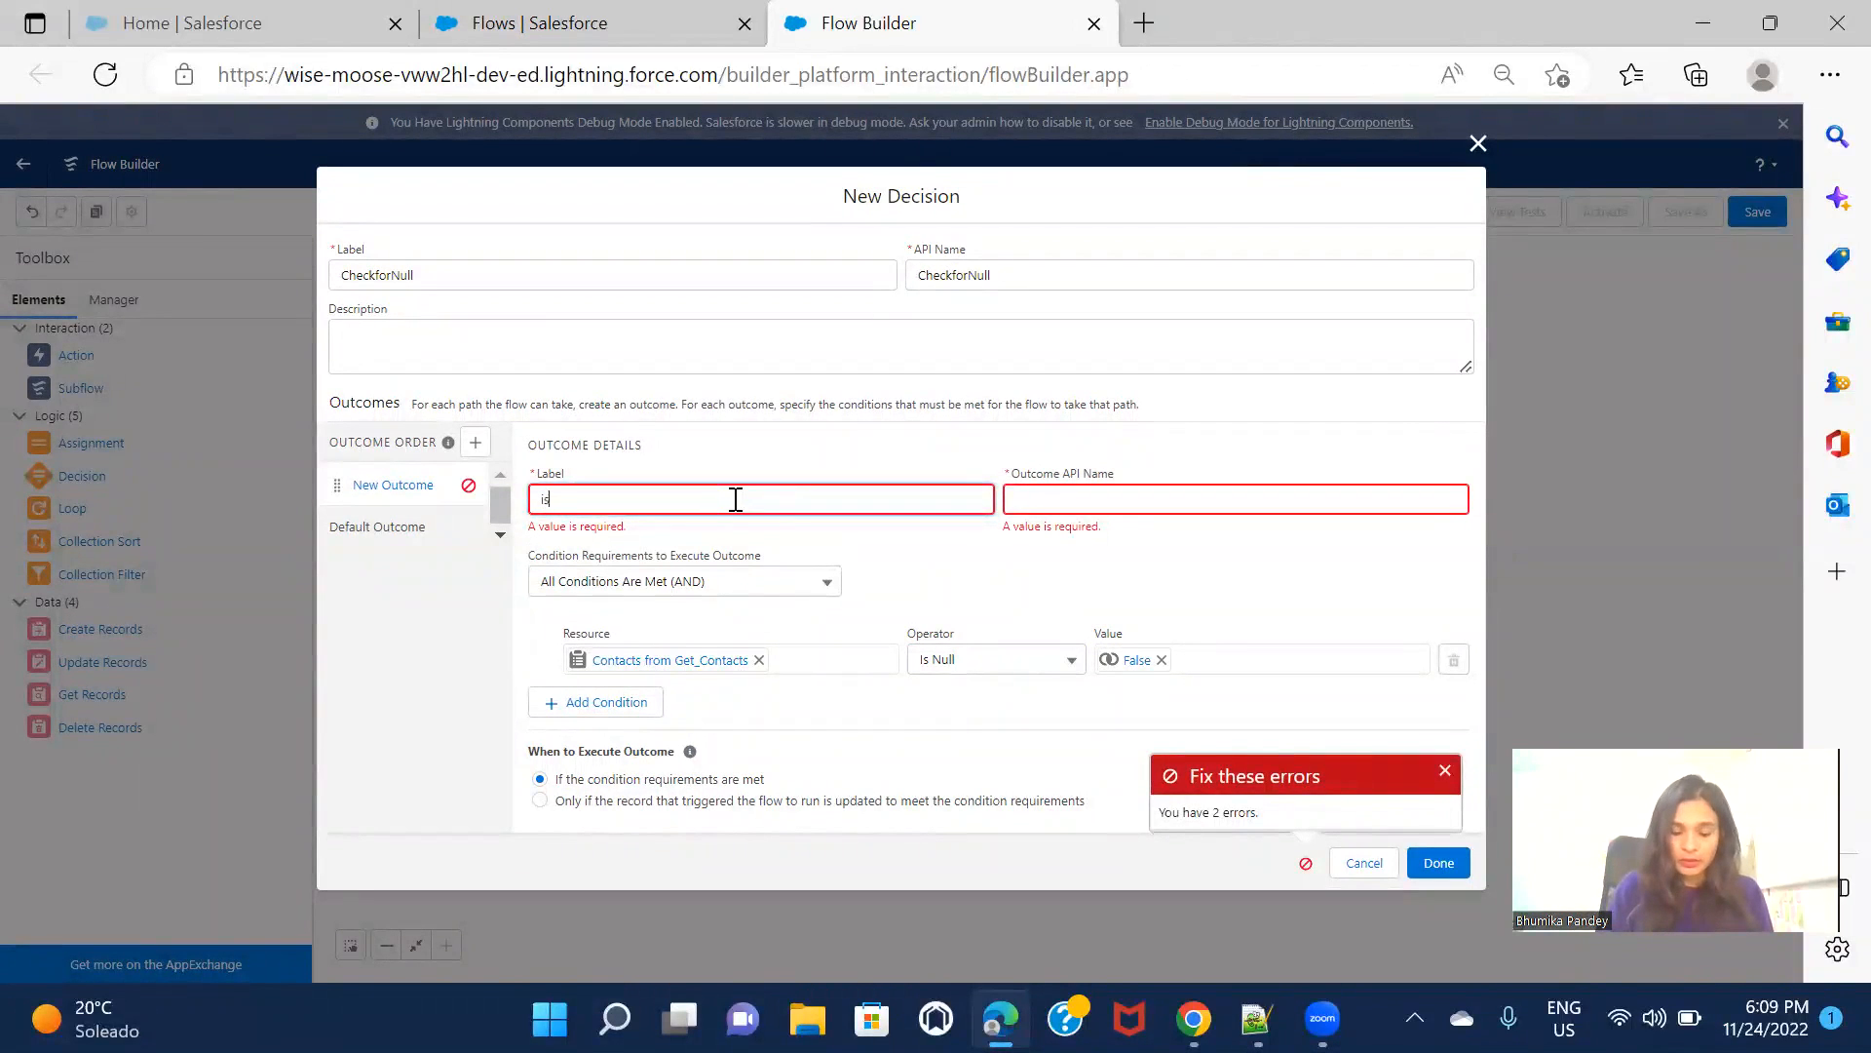
type("Contact")
key("BackSpace")
key("BackSpace")
key("BackSpace")
key("BackSpace")
key("BackSpace")
key("BackSpace")
key("BackSpace")
key("BackSpace")
type("Contac")
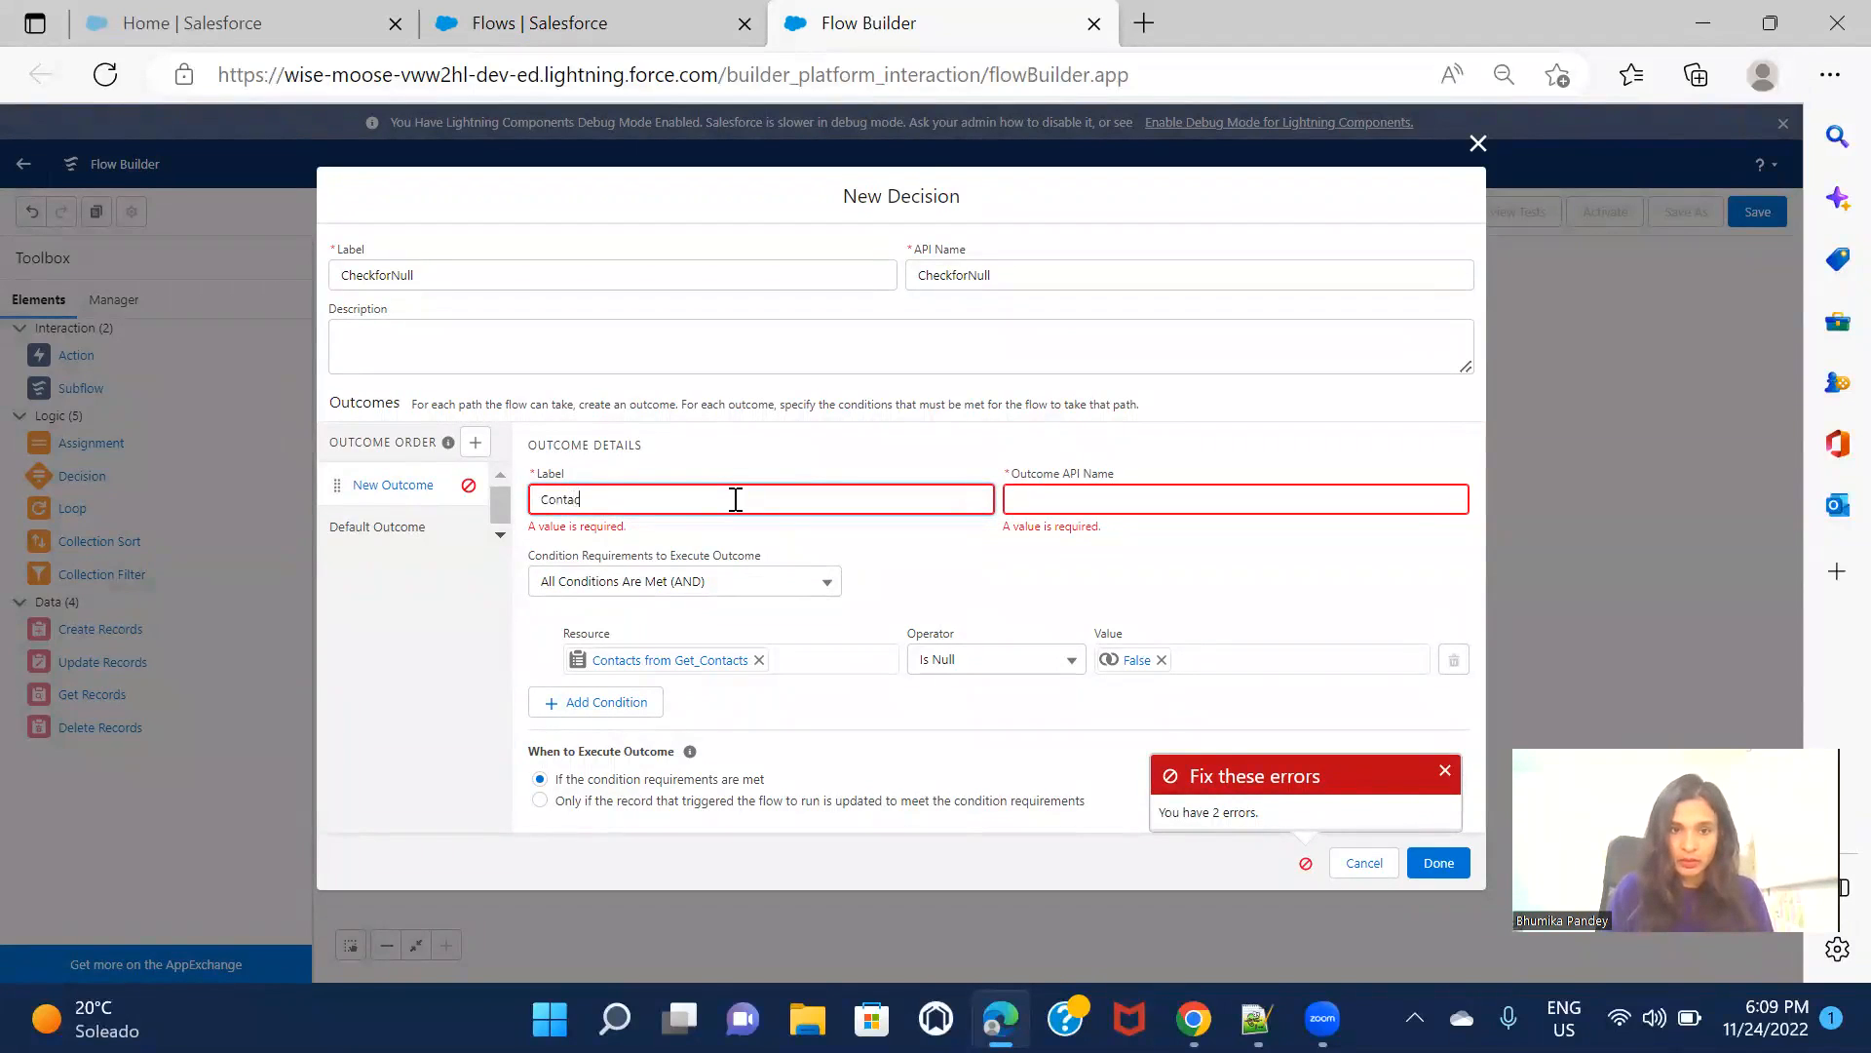
type("tNotNull")
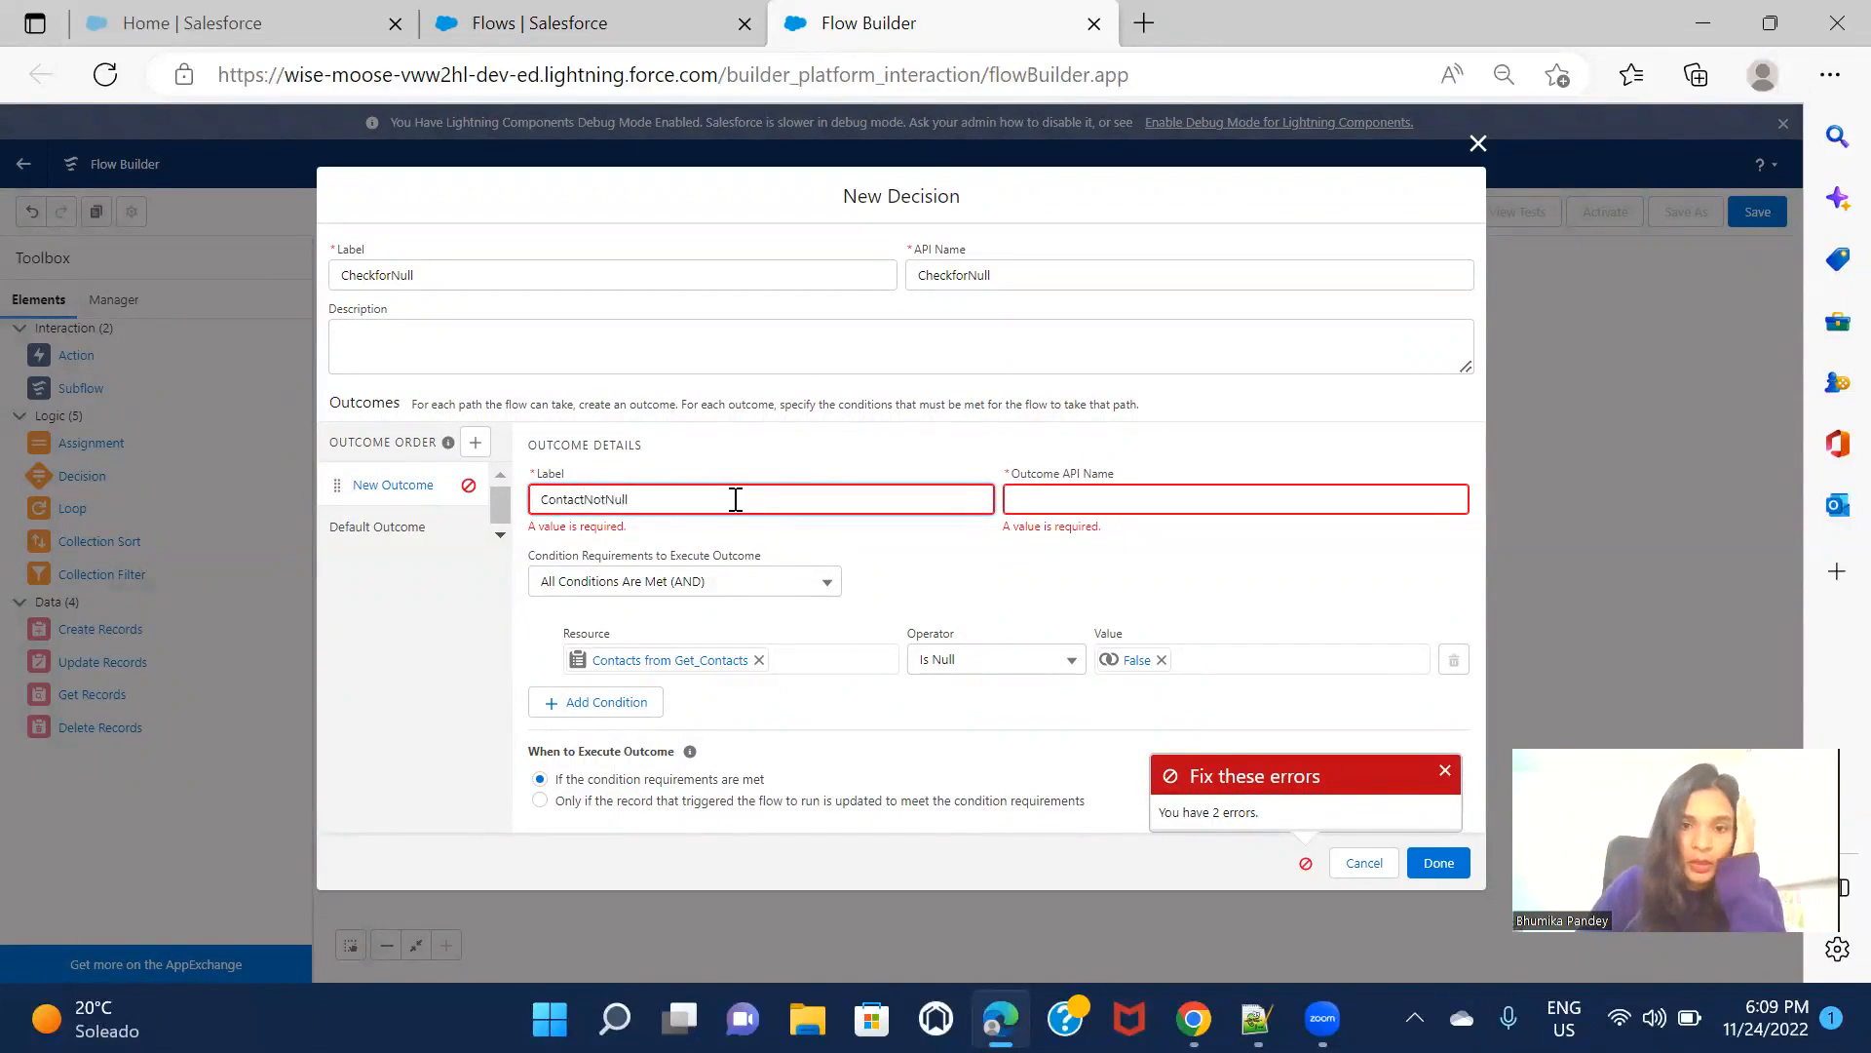
left_click(994, 584)
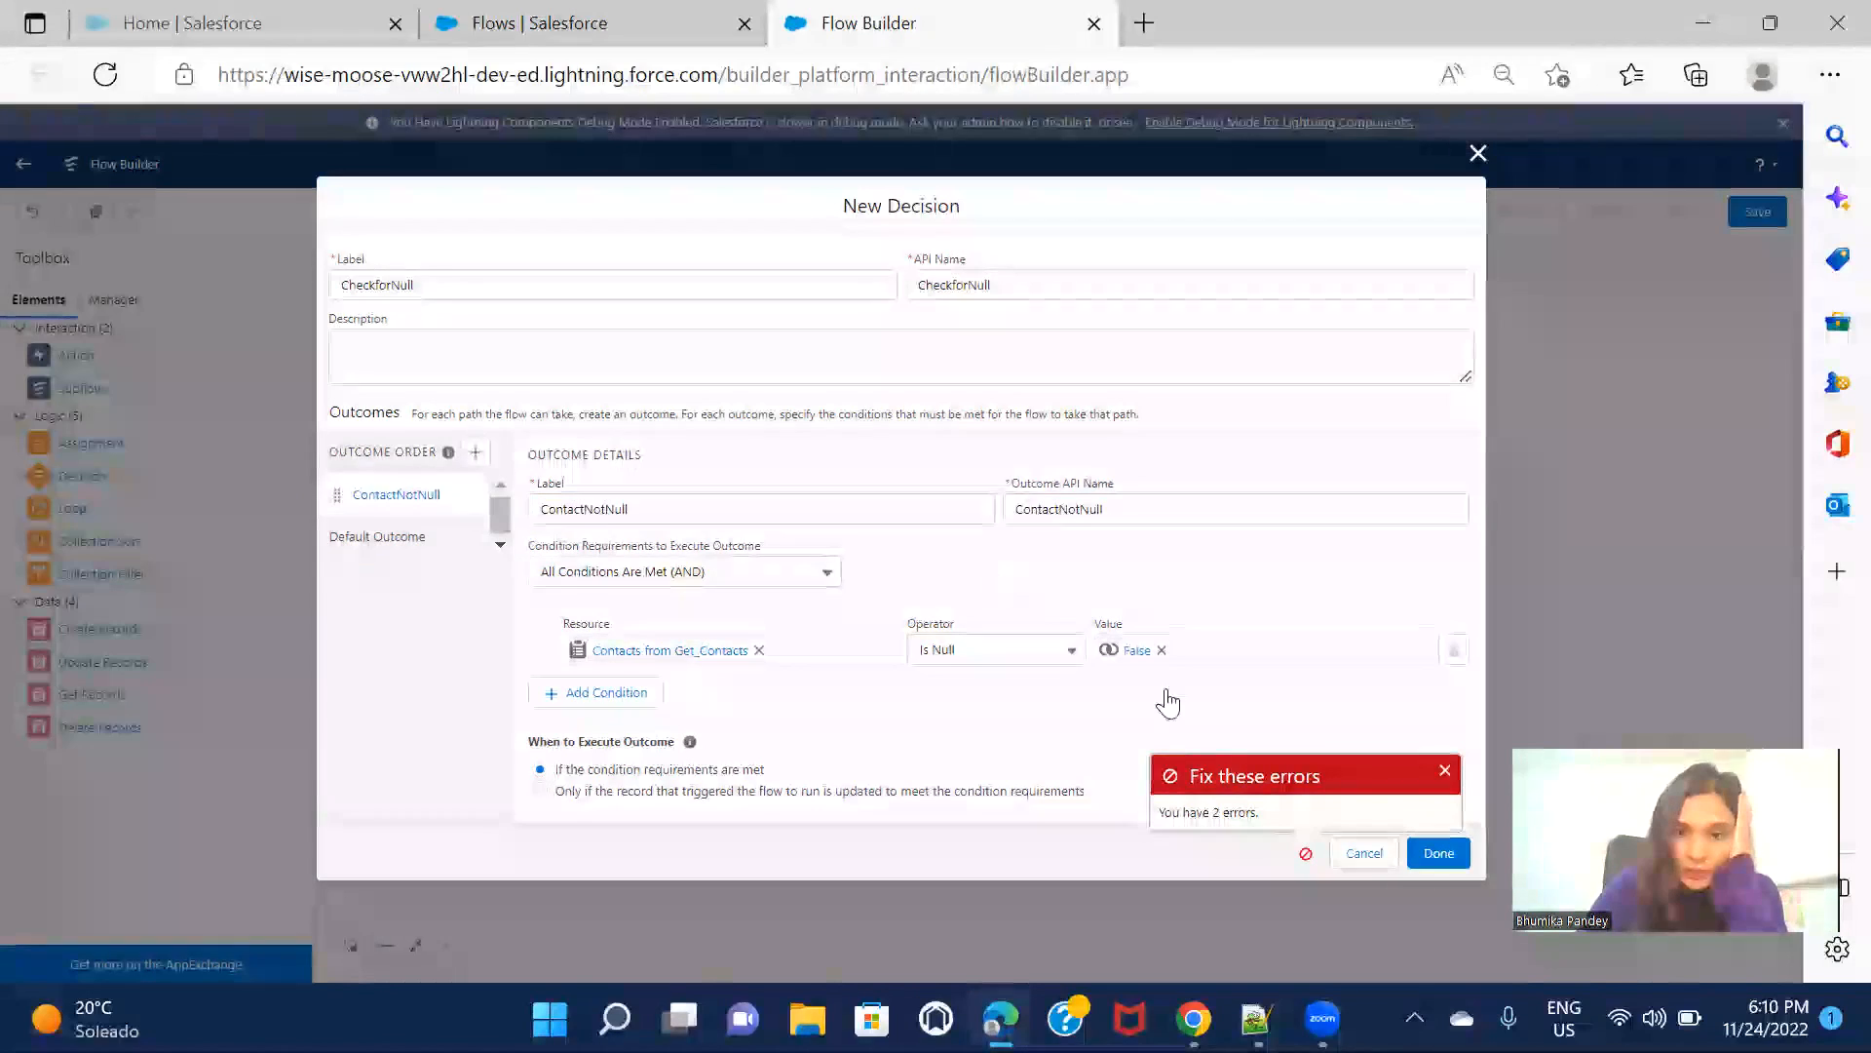
left_click(1438, 854)
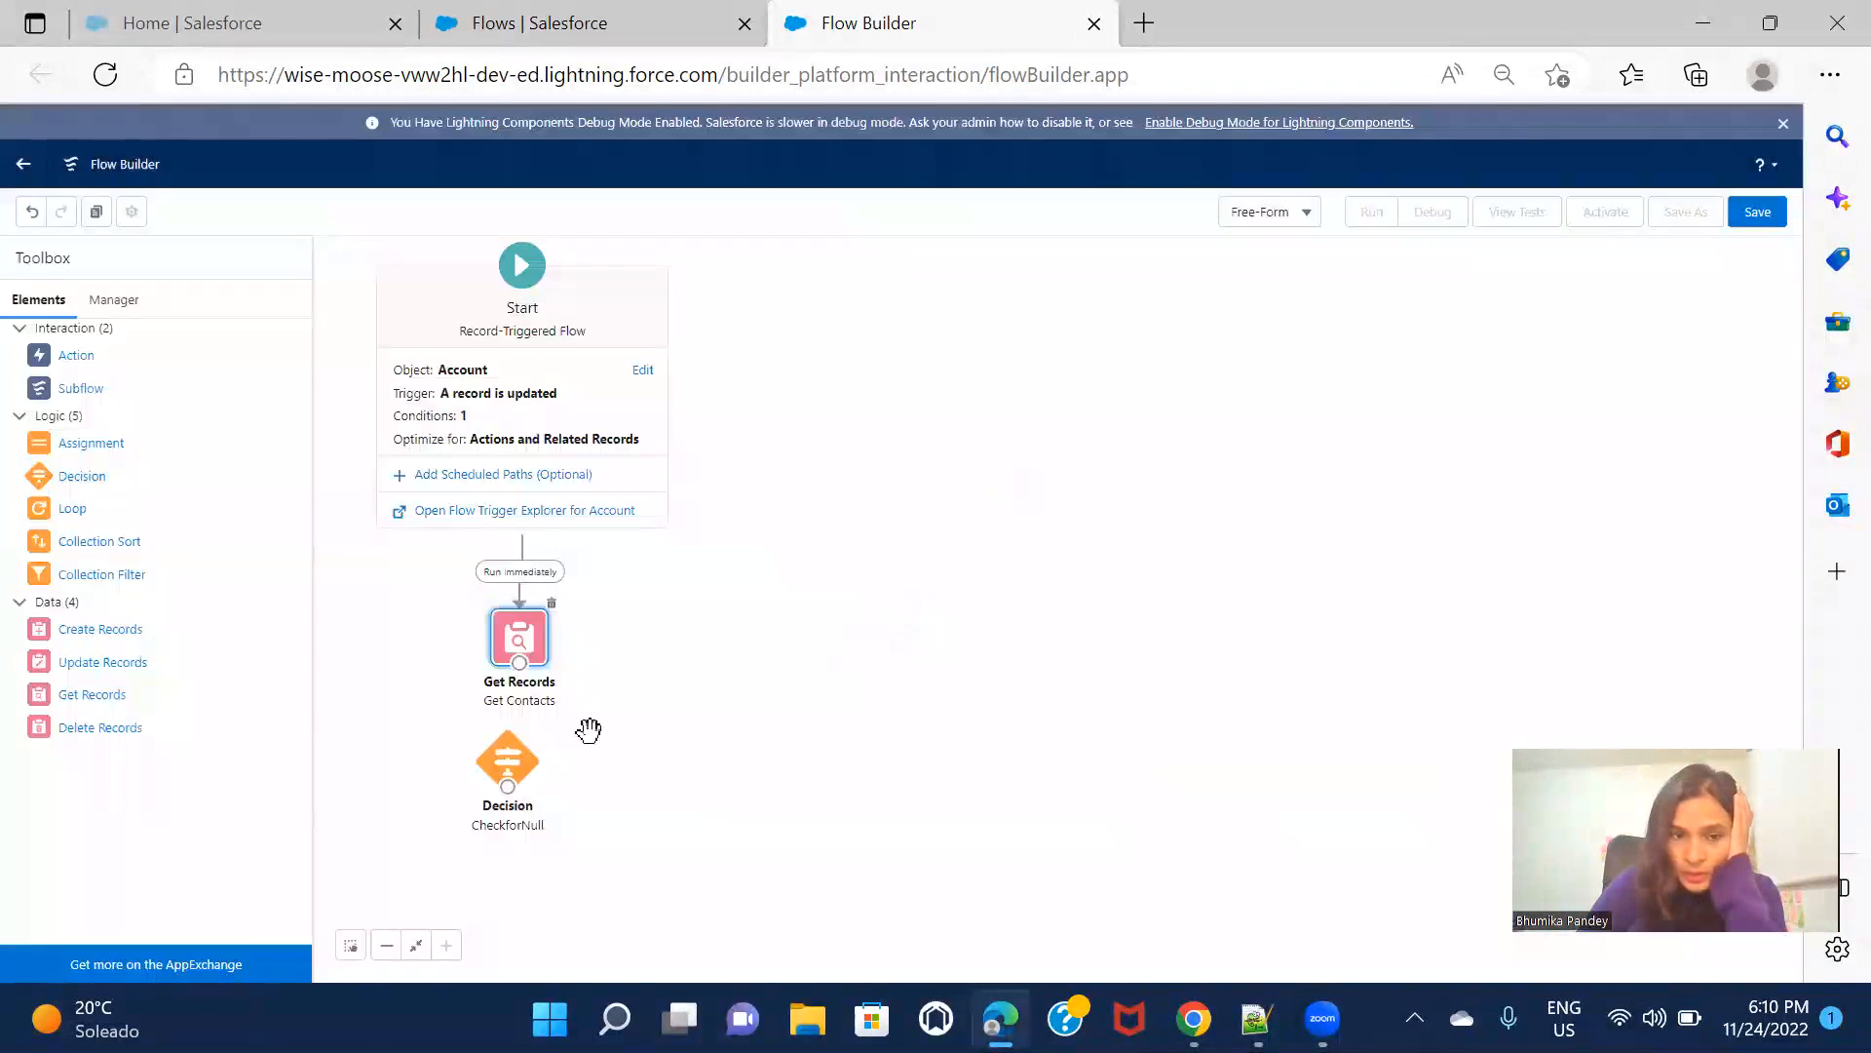
left_click_drag(519, 664, 516, 781)
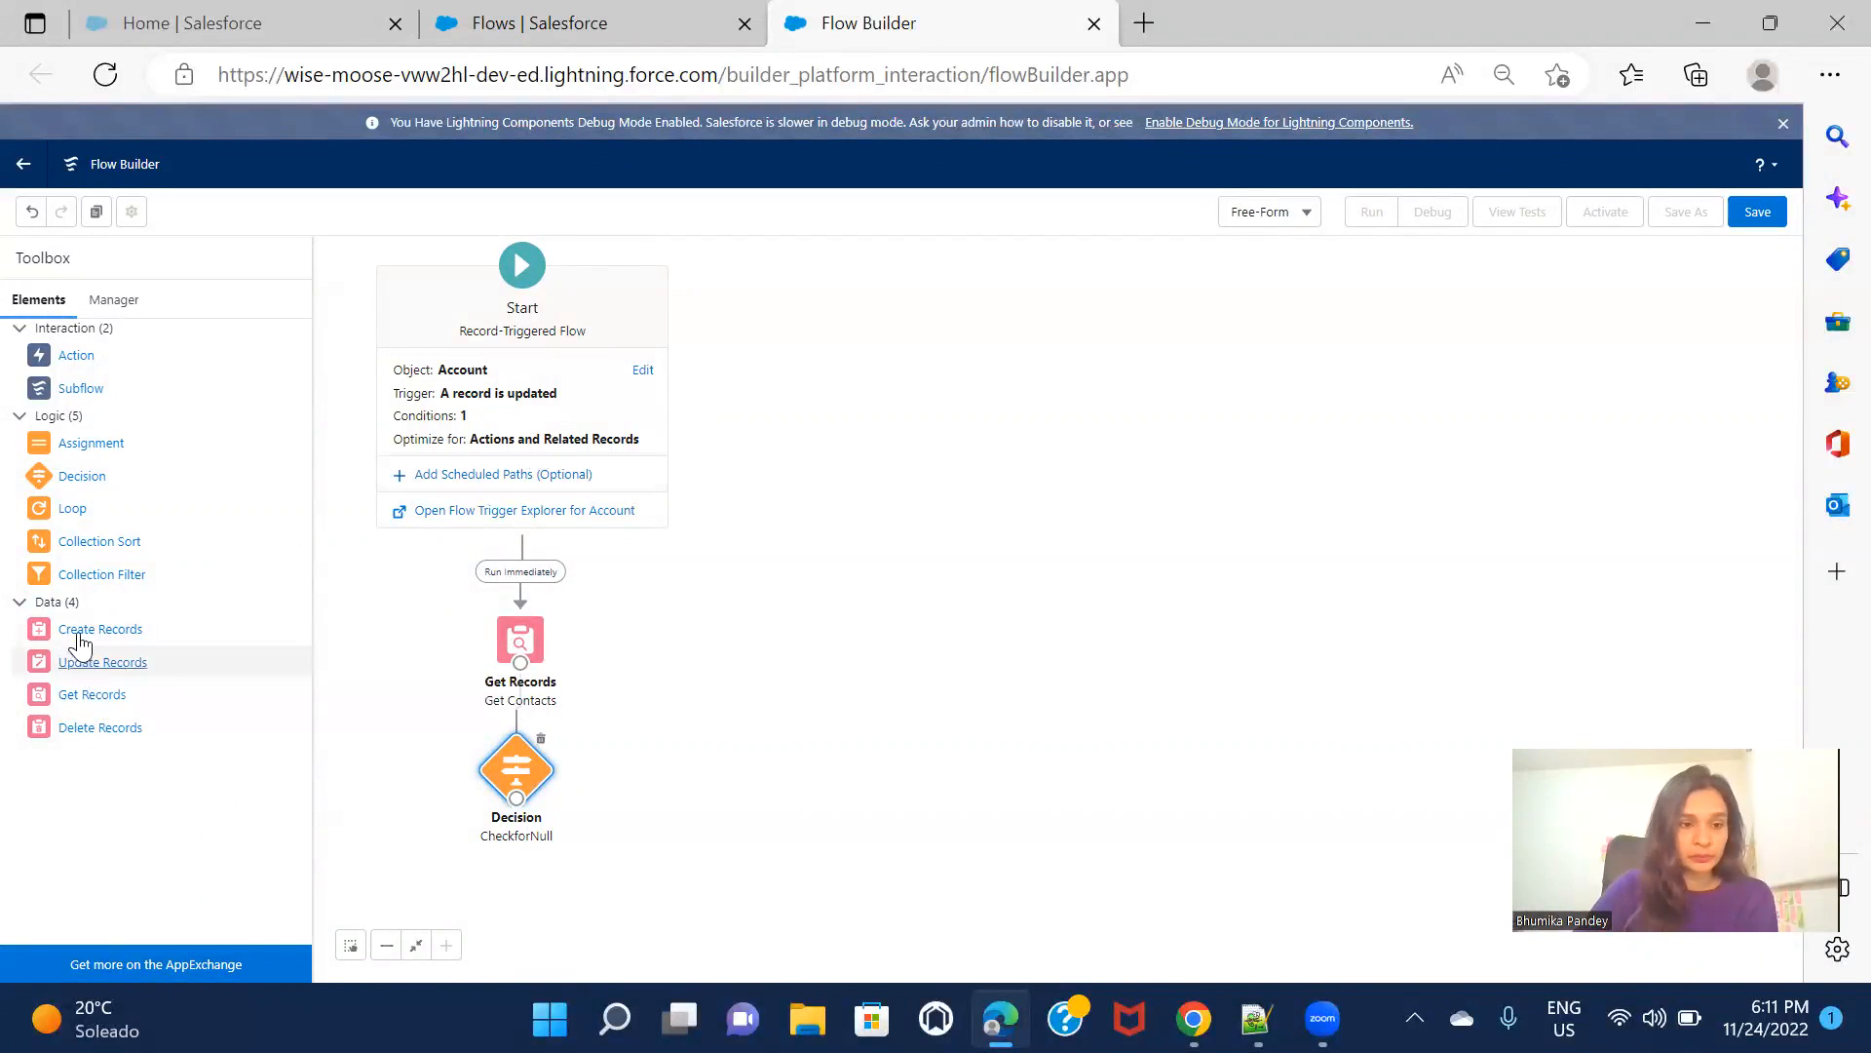
Start a new flow resource of type Variable with the API name ContactRecord
left_click(118, 300)
left_click(68, 389)
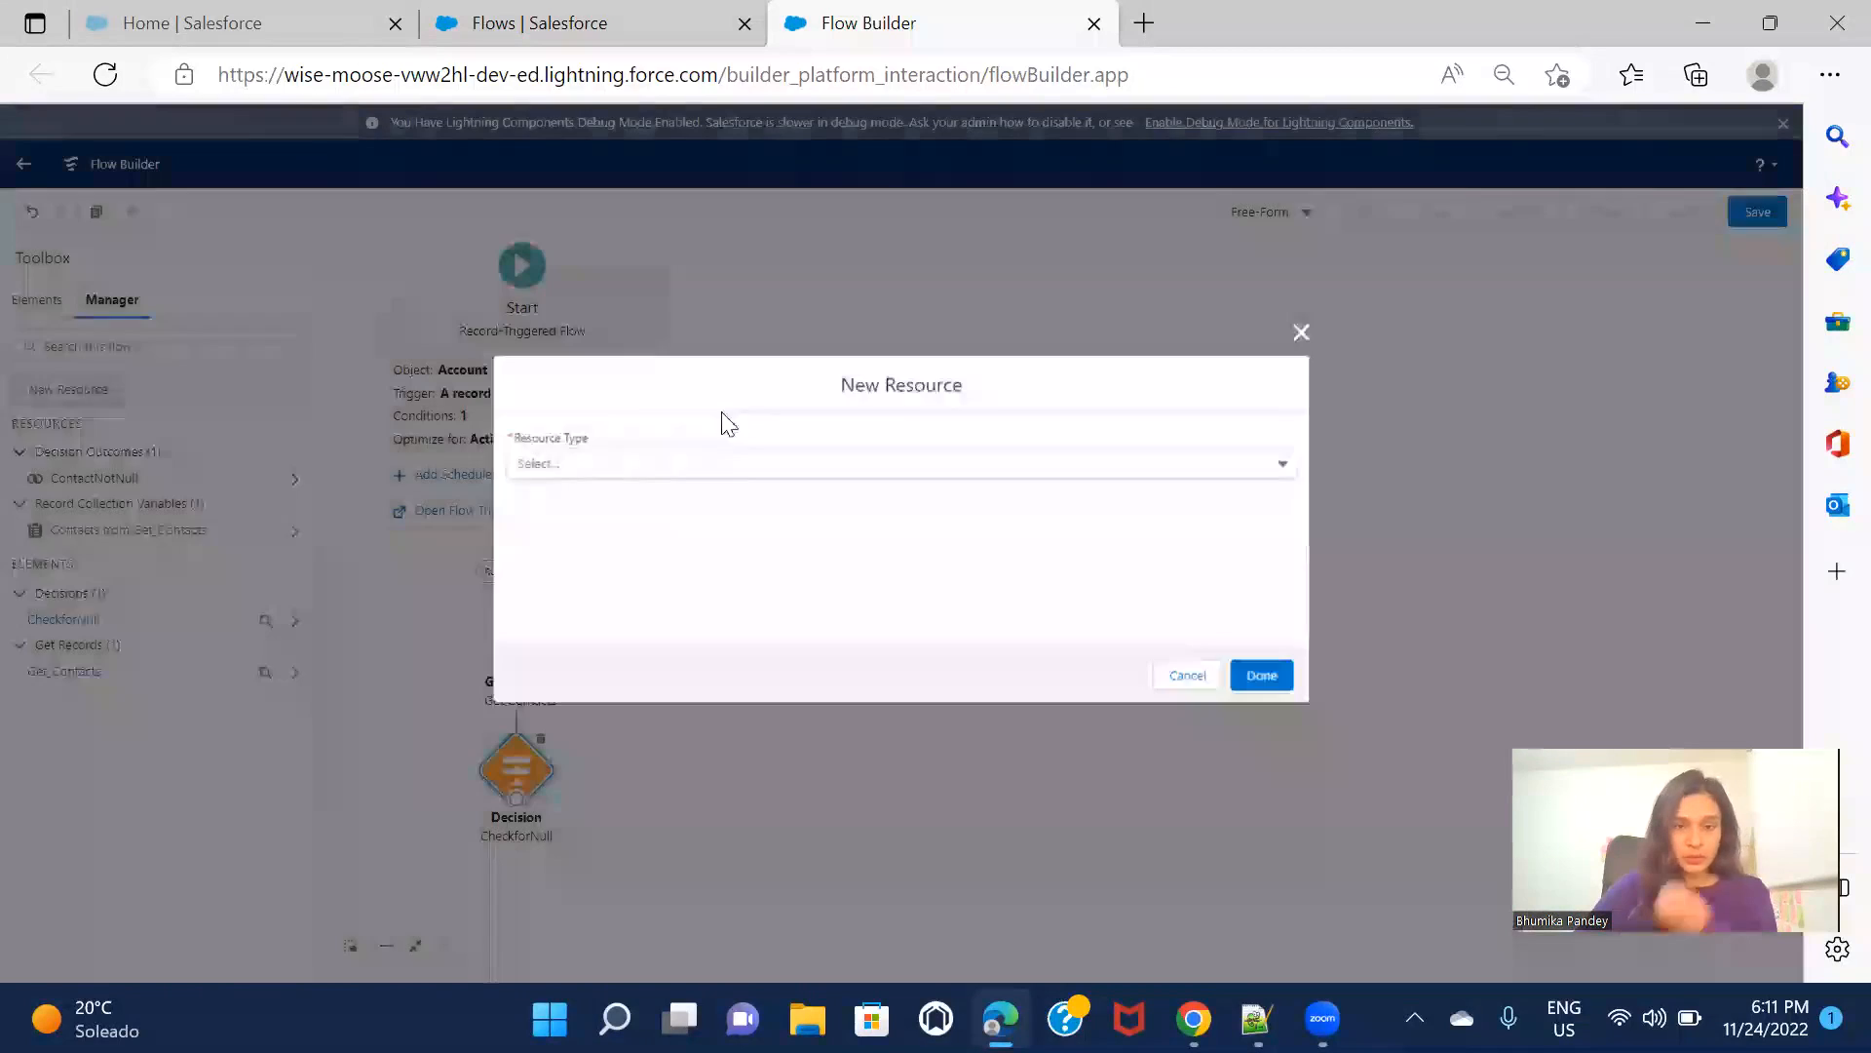
left_click(722, 468)
left_click(704, 514)
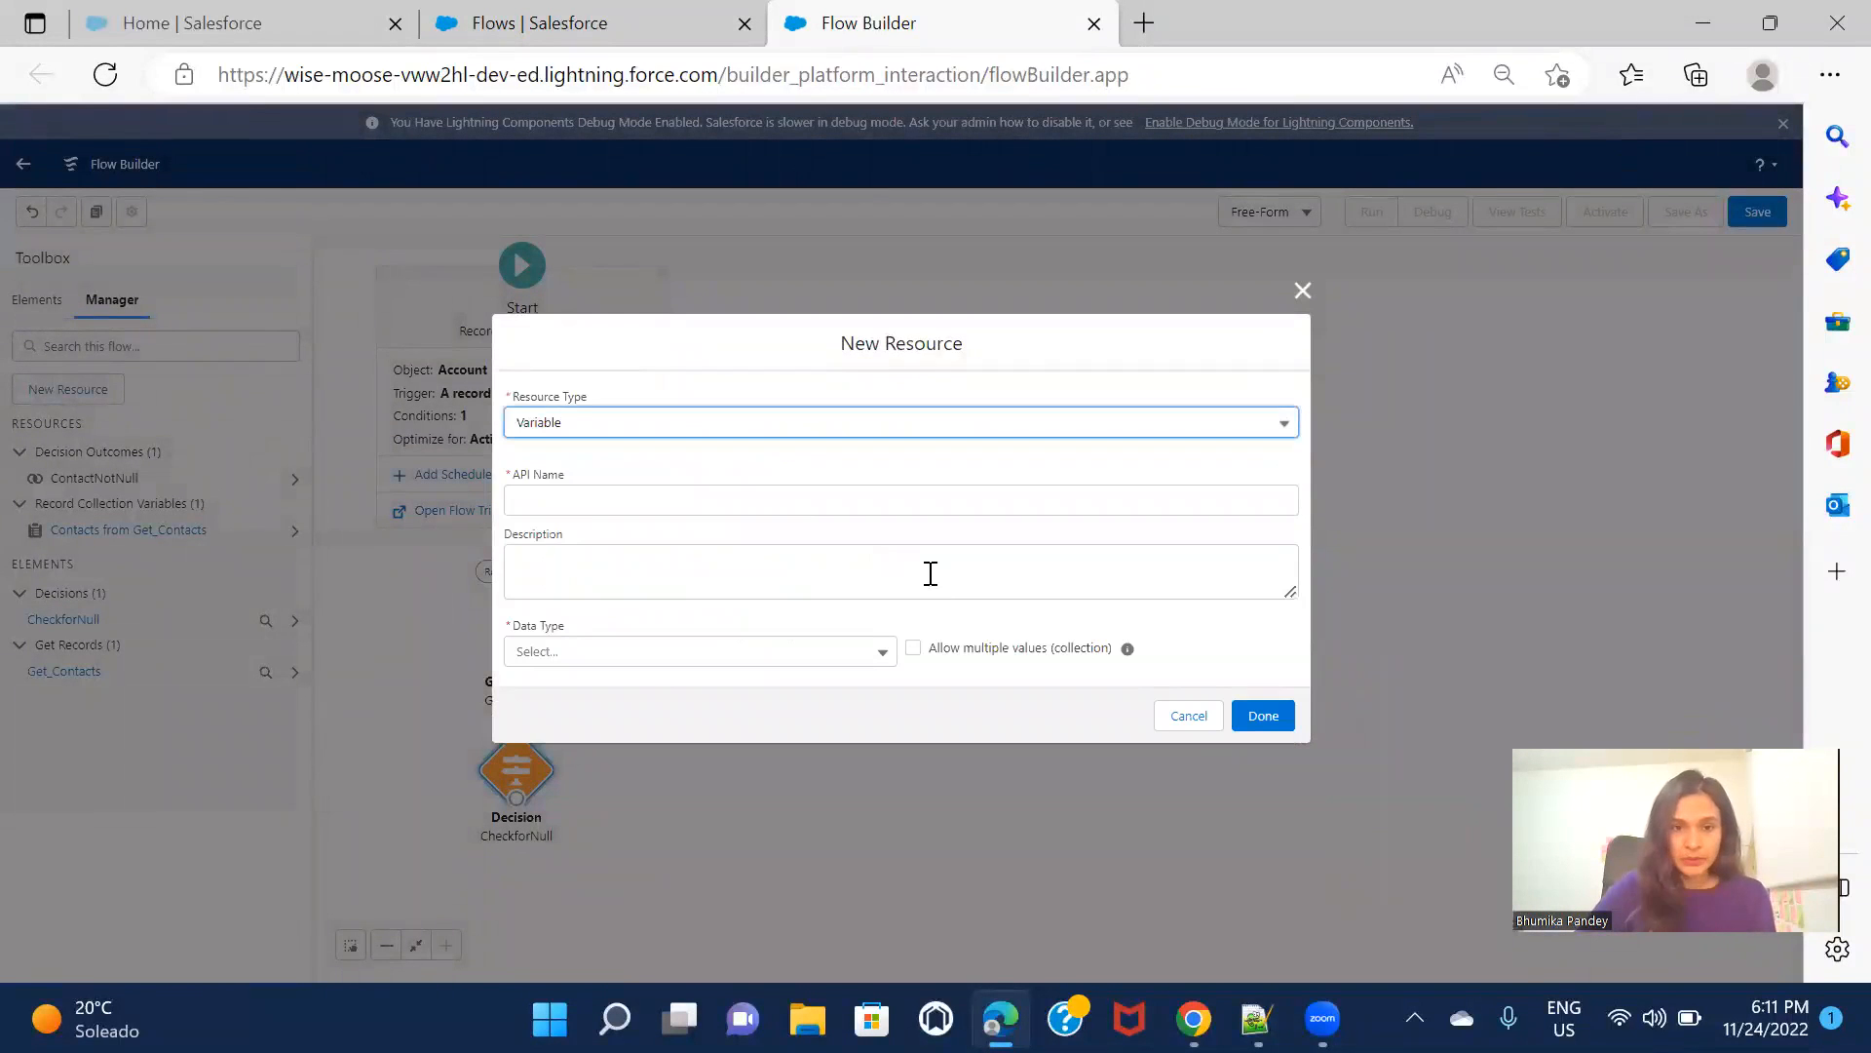
left_click(533, 498)
type("C")
key("BackSpace")
type("Con")
key("BackSpace")
key("BackSpace")
type("ontactRecord")
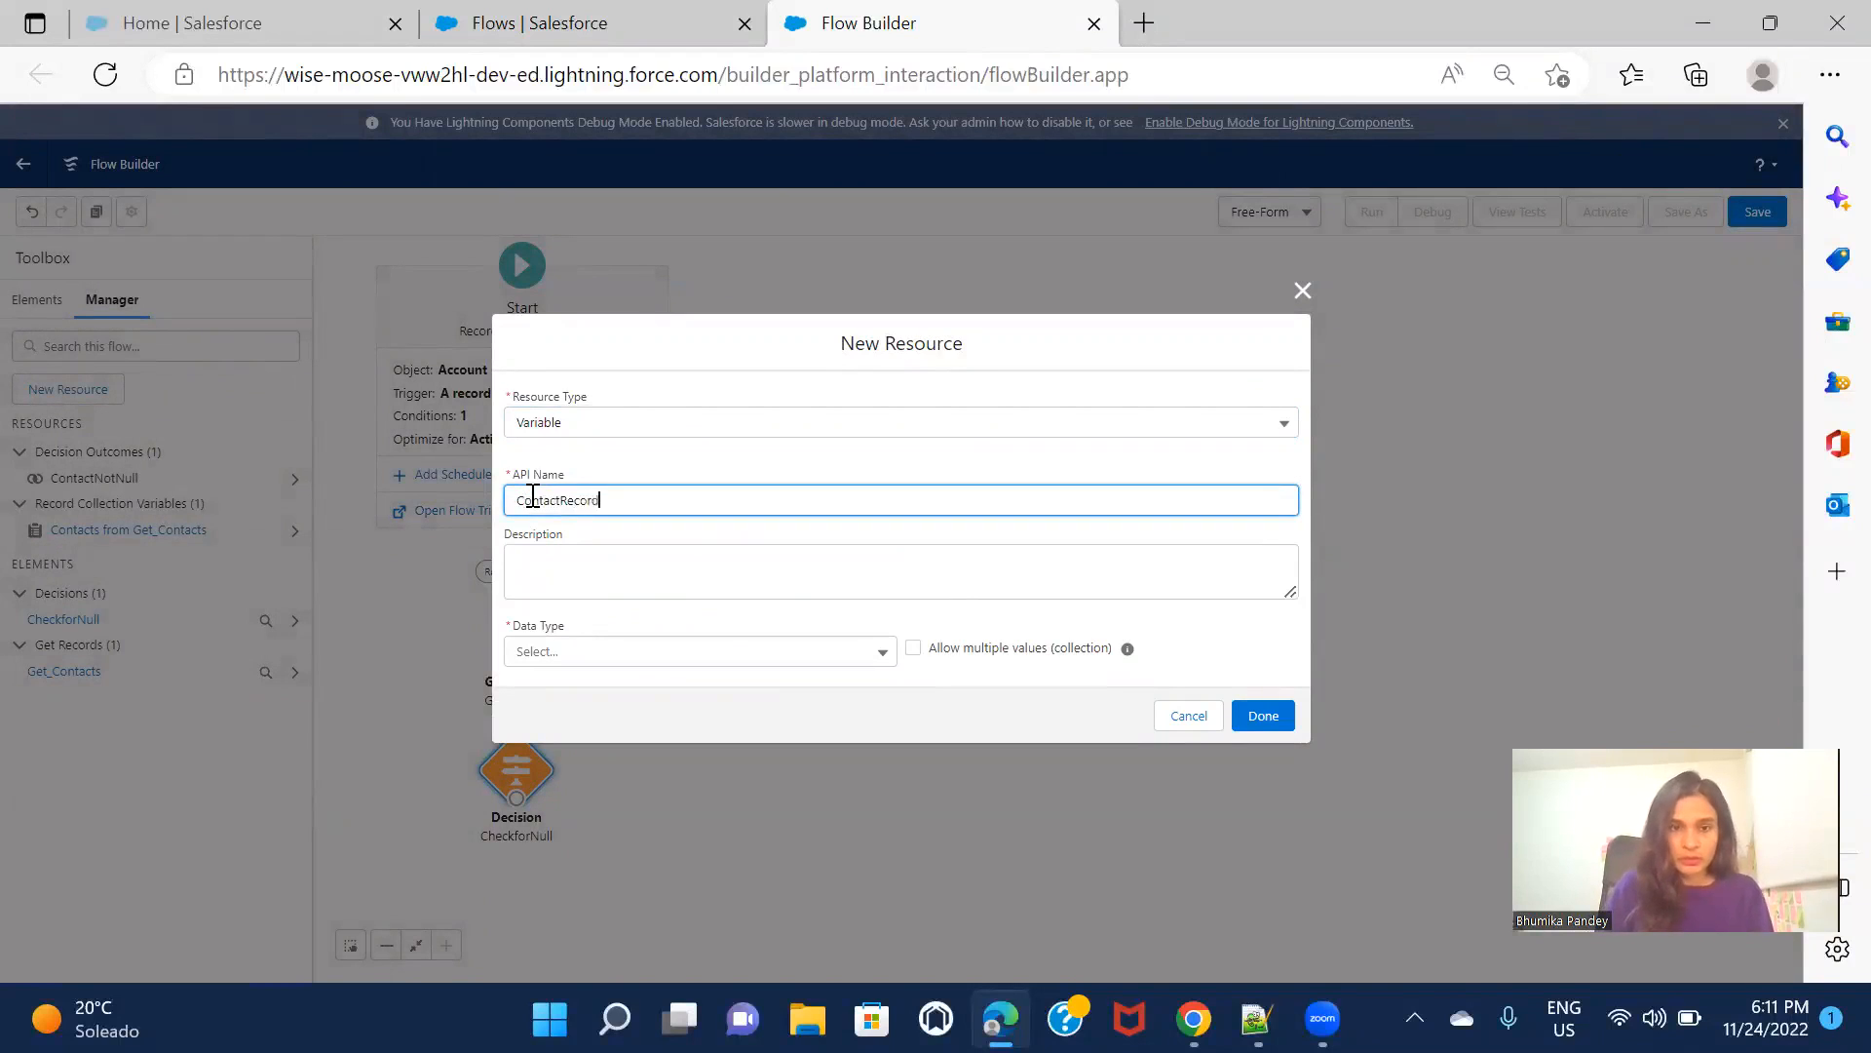
Give the ContactRecord variable the Record data type for the Contact object and complete it
left_click(664, 653)
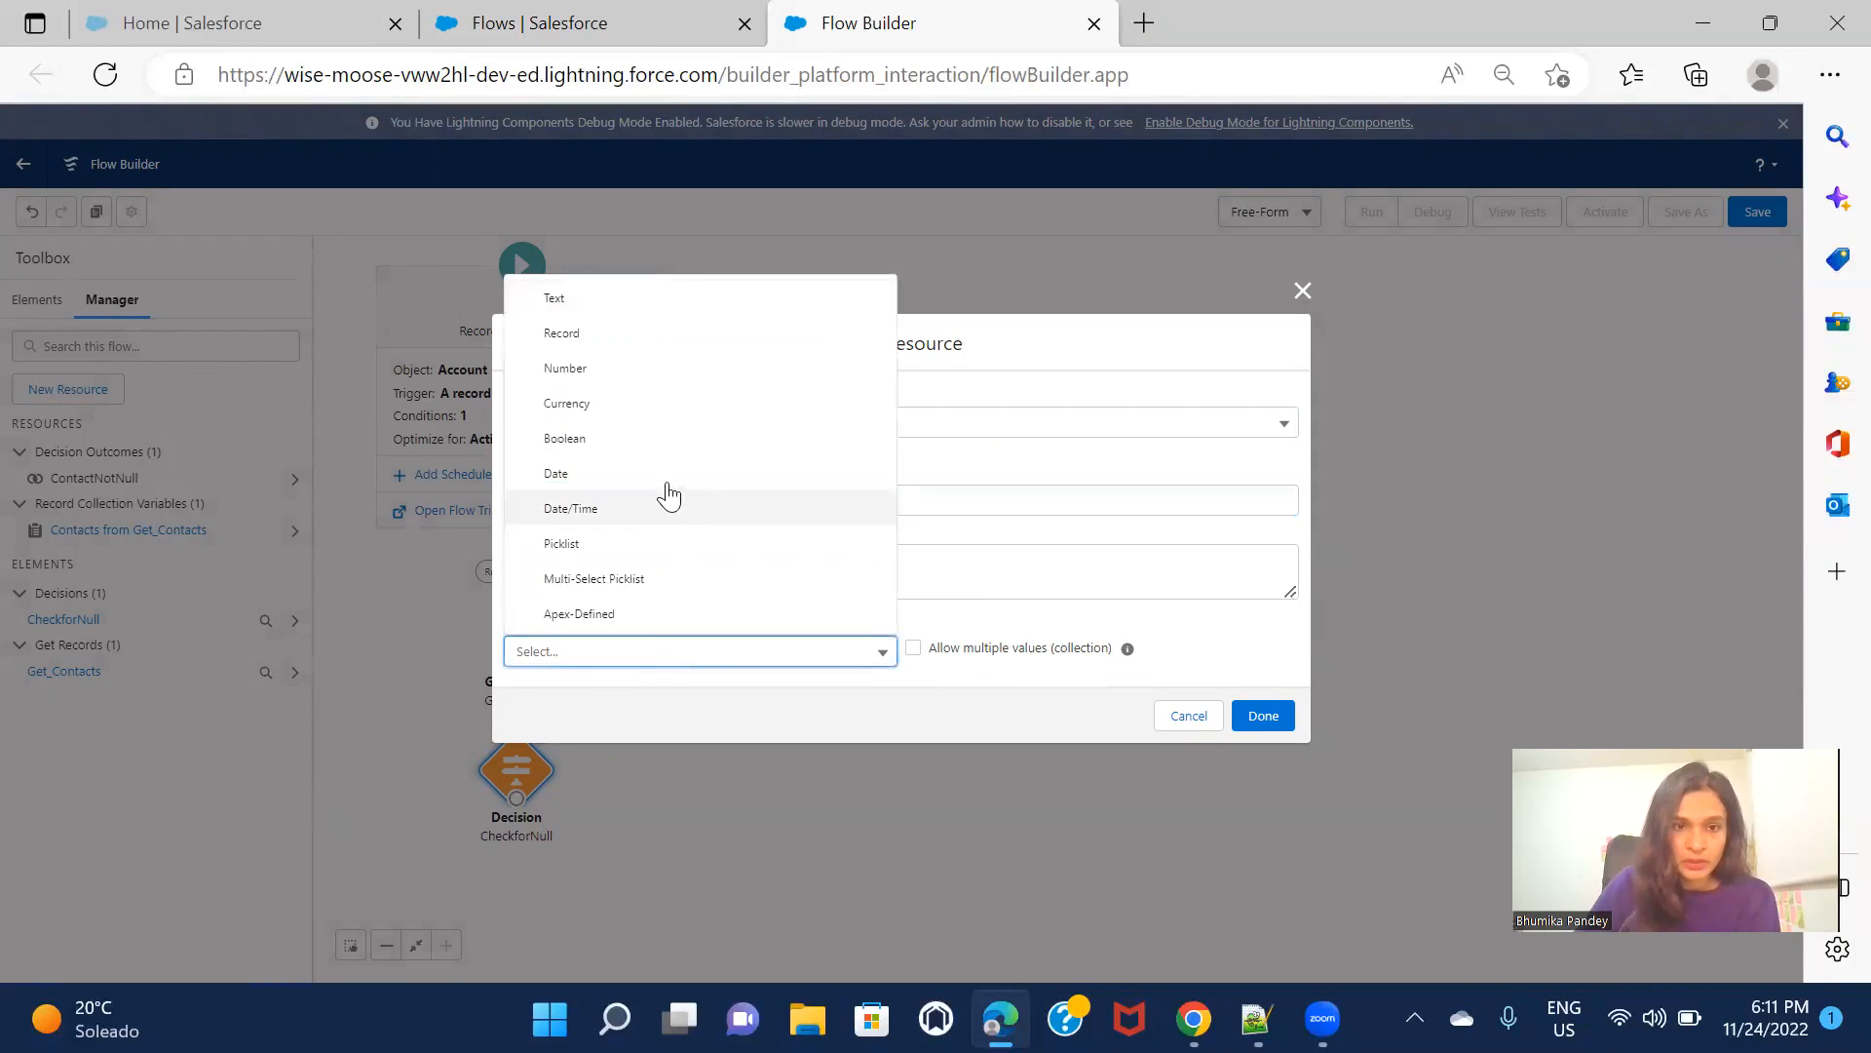
left_click(657, 330)
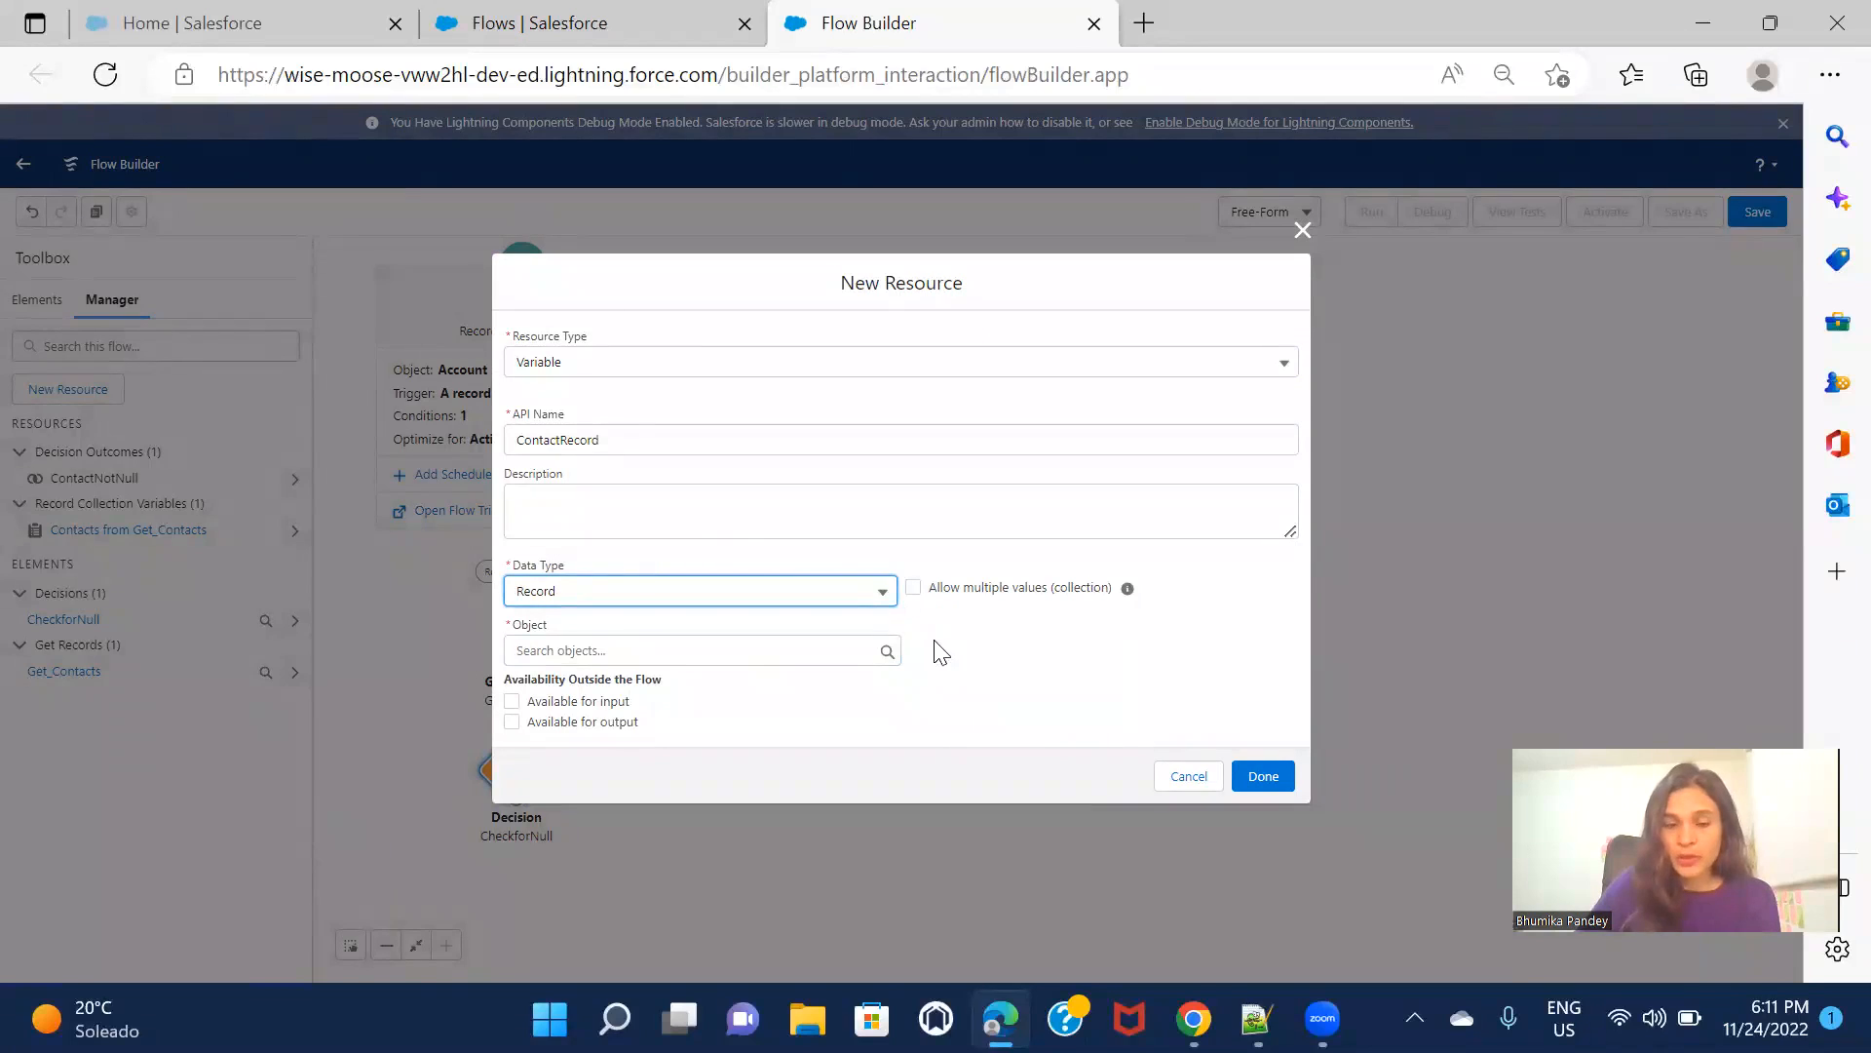
left_click(678, 655)
type("con")
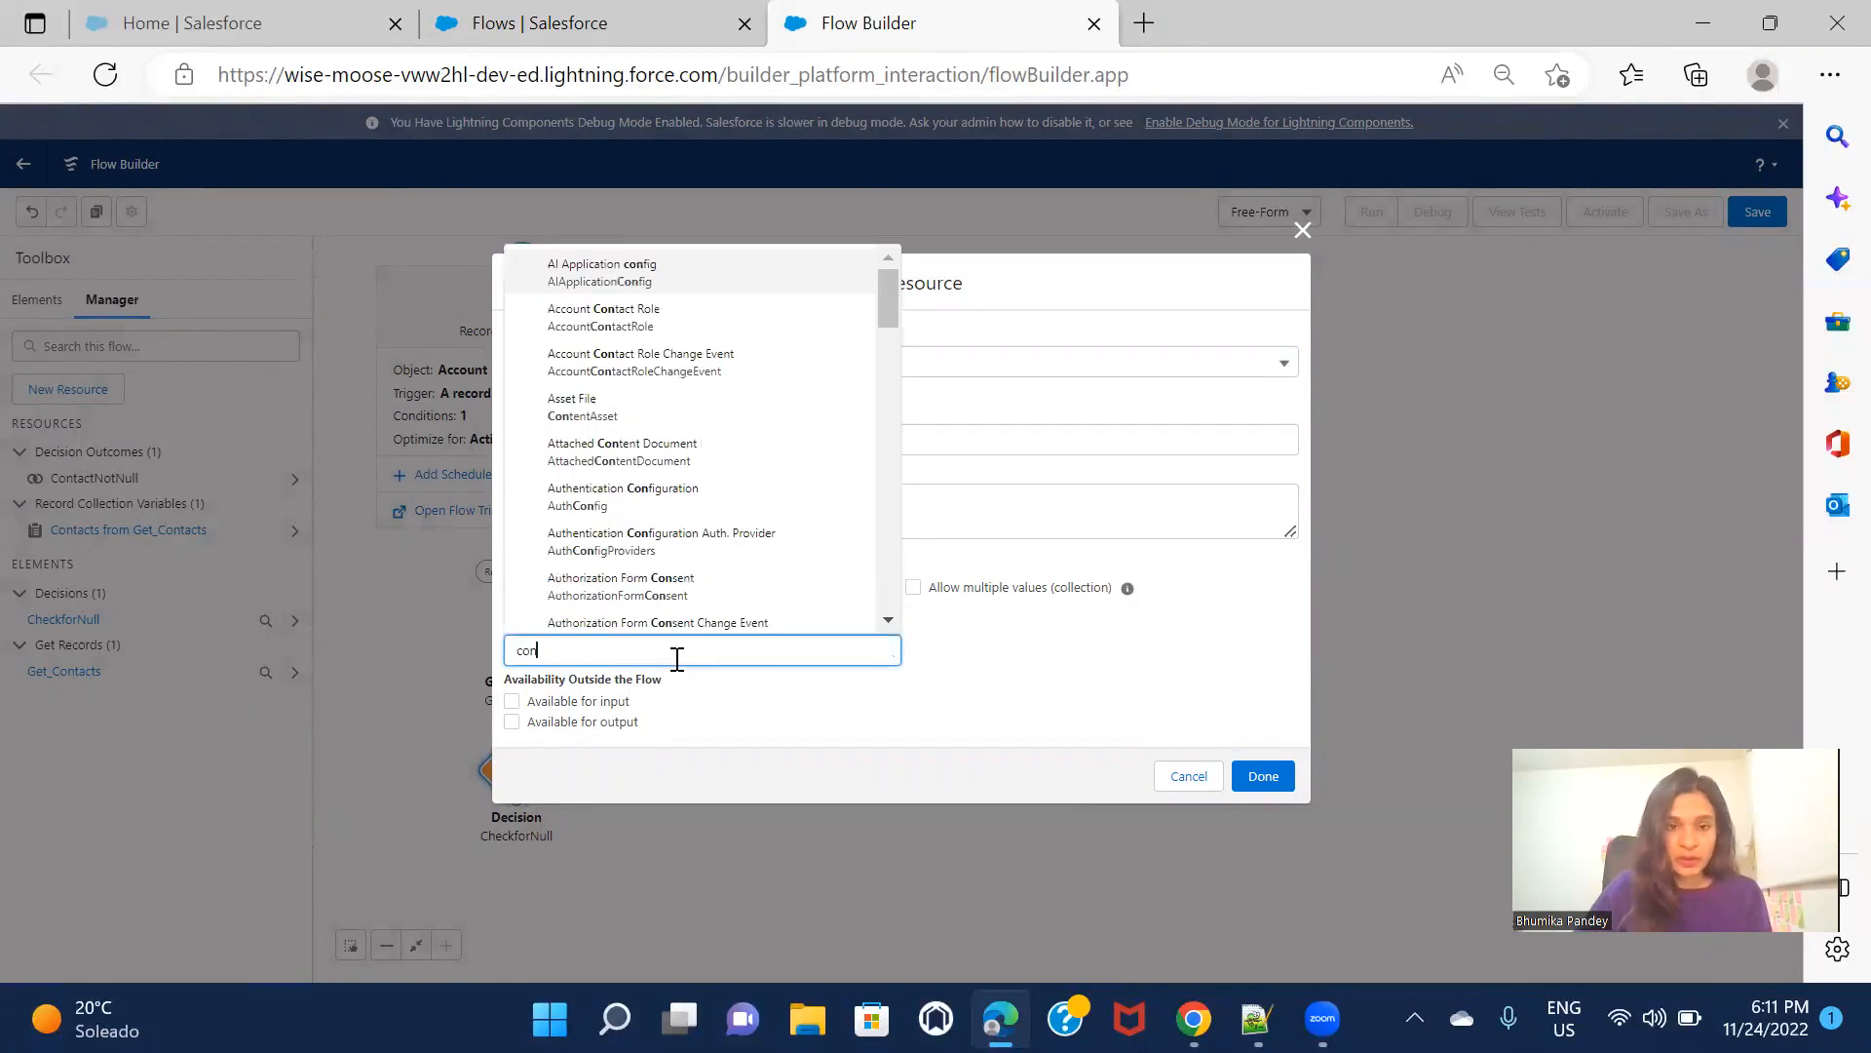
type("t")
left_click(693, 530)
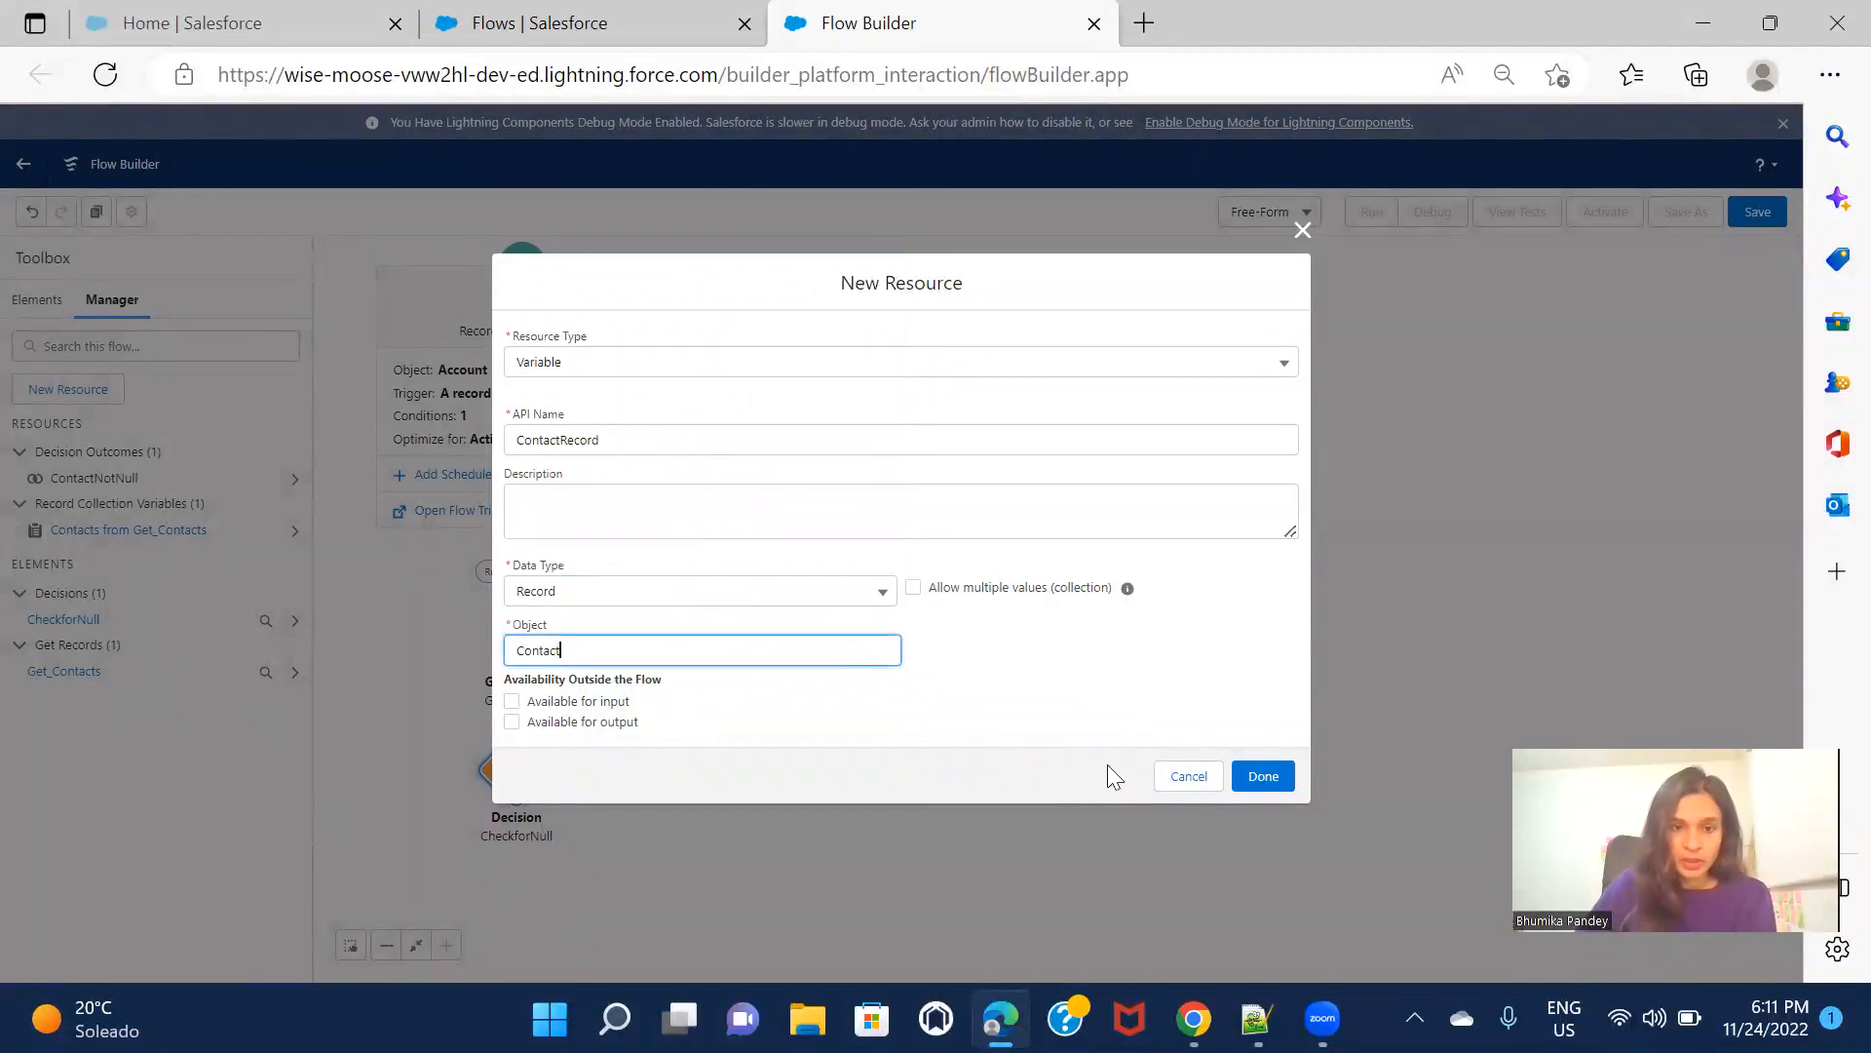
left_click(1267, 776)
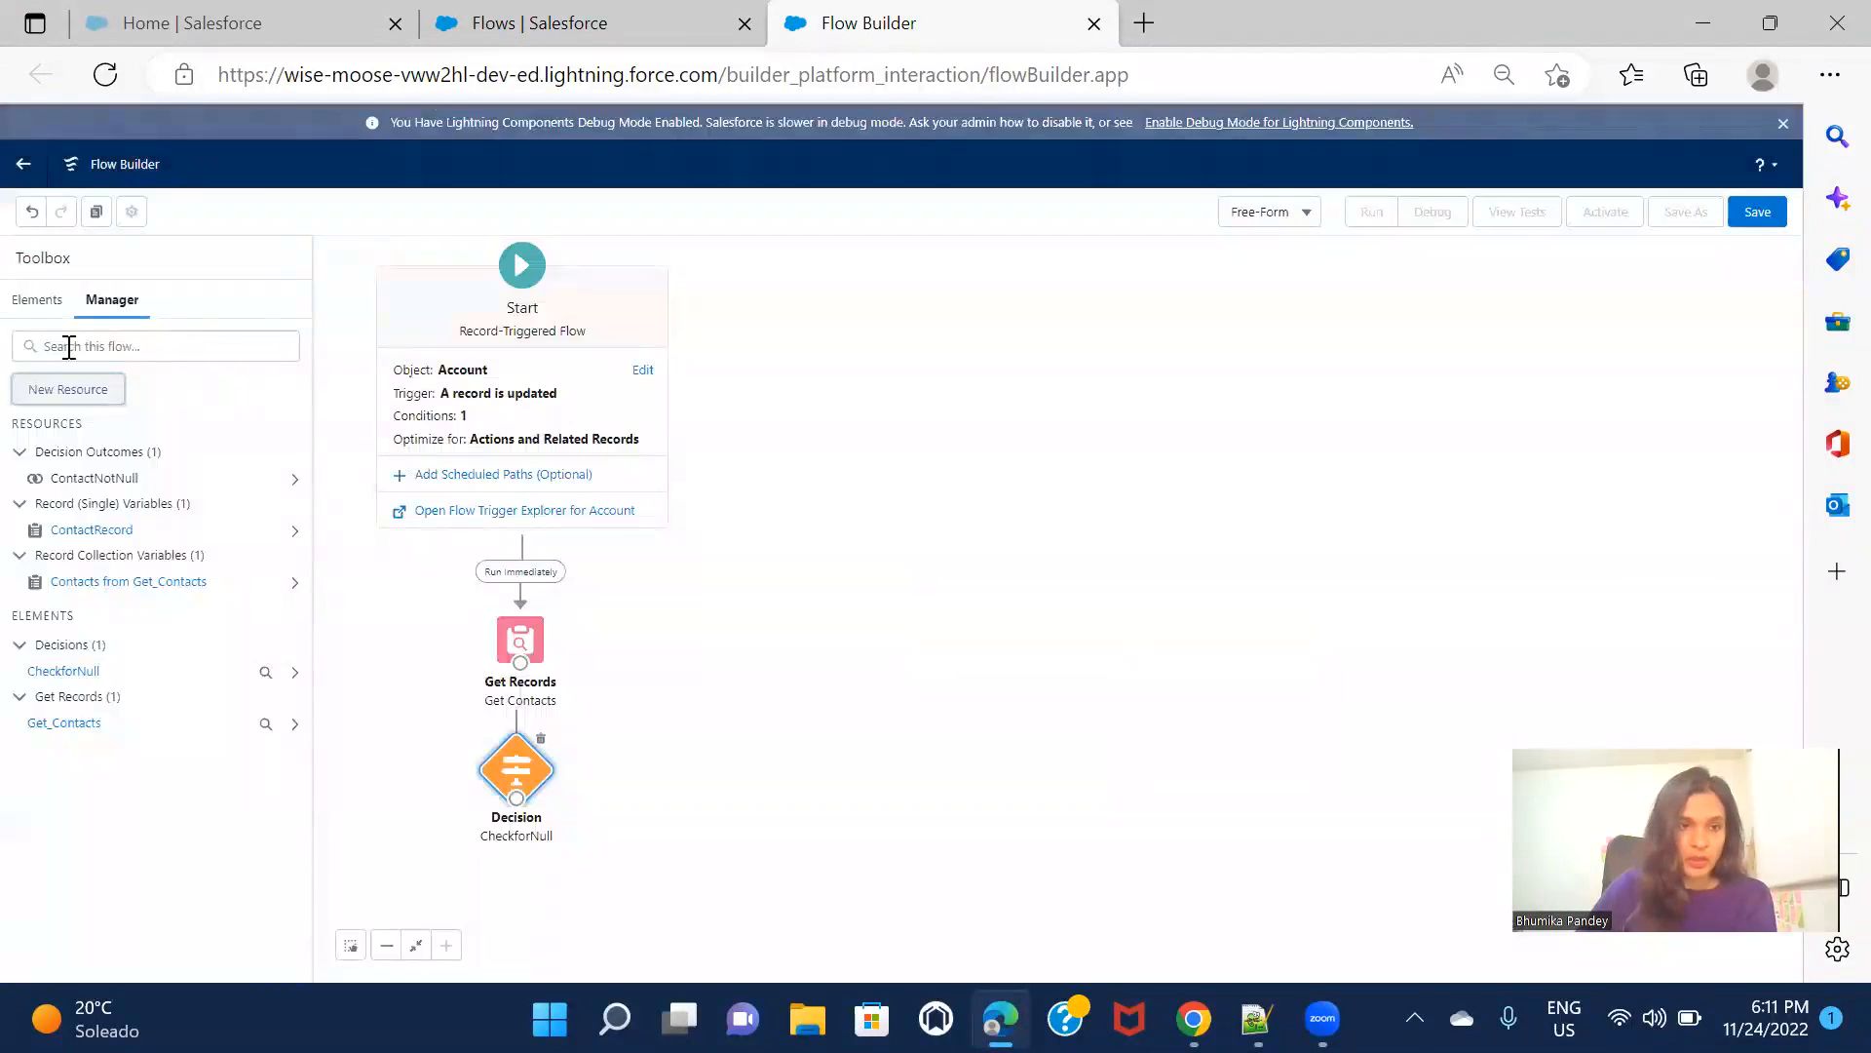
Start another Variable resource named ContactsCollection with the Record data type
left_click(61, 389)
left_click(963, 458)
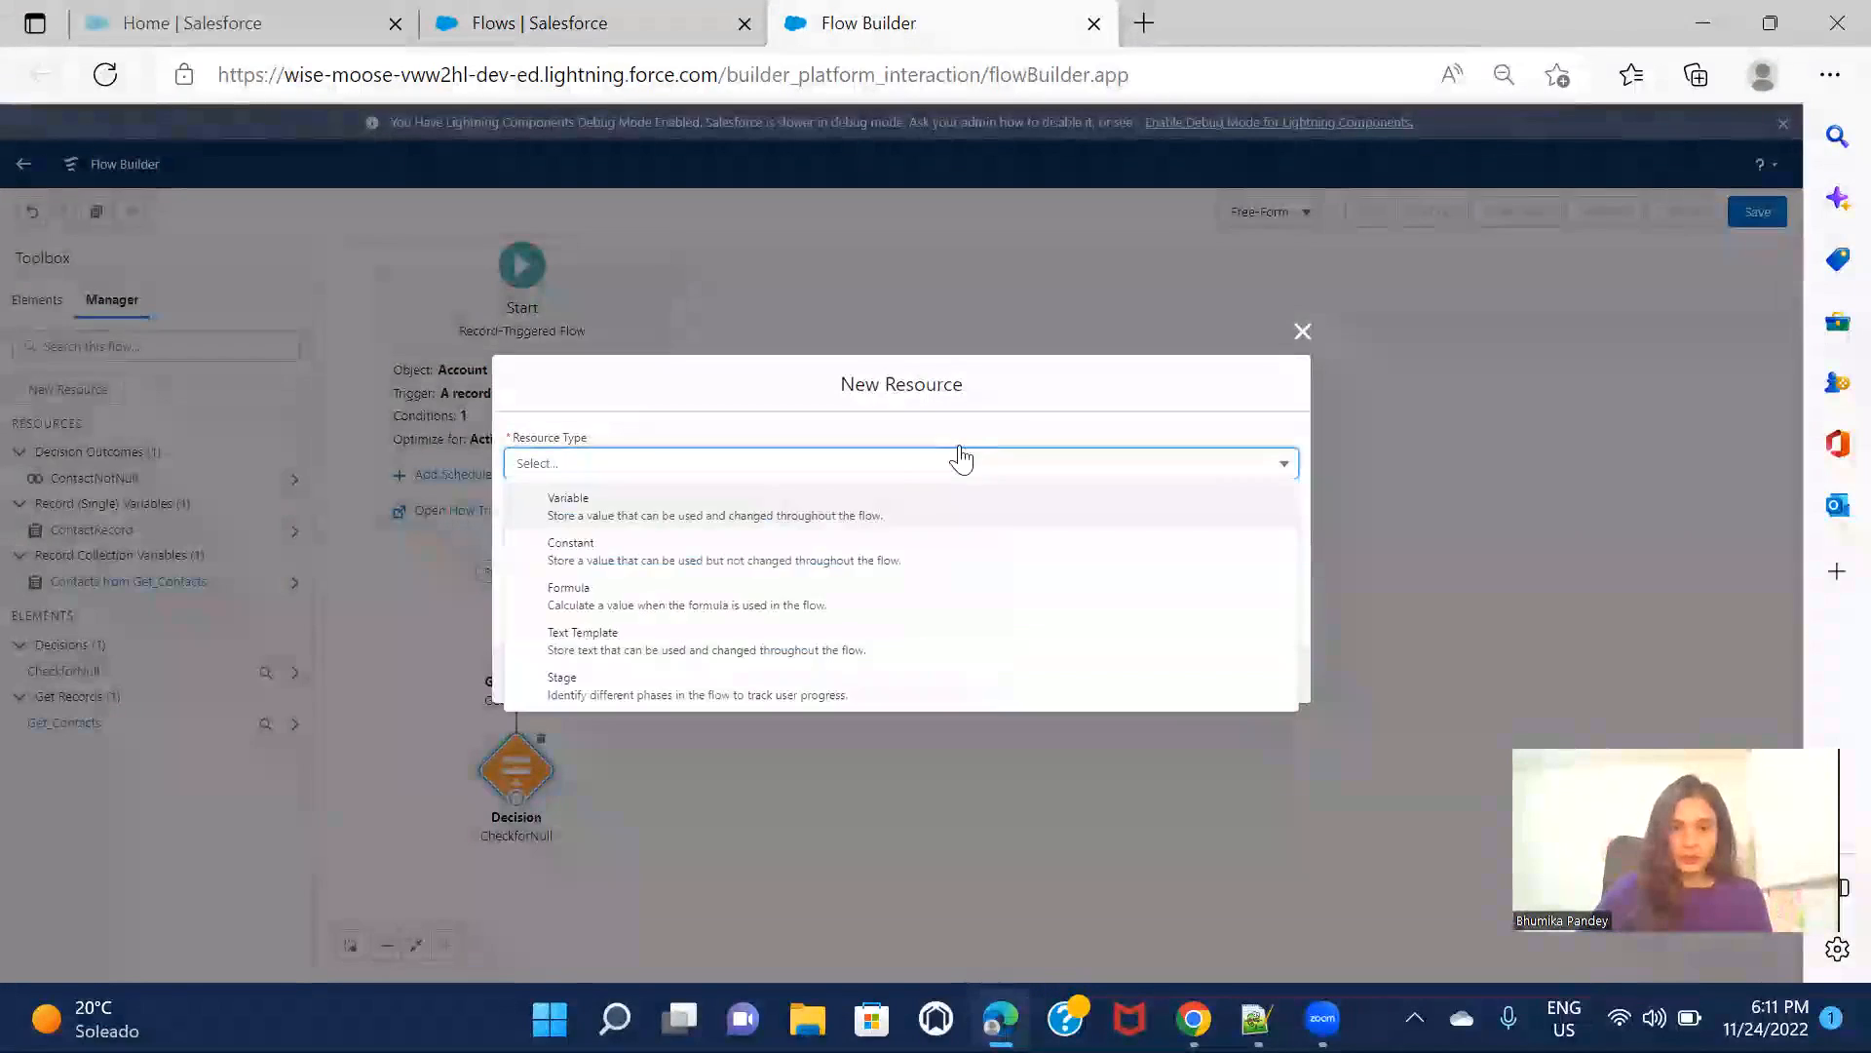
left_click(653, 512)
type("Contact")
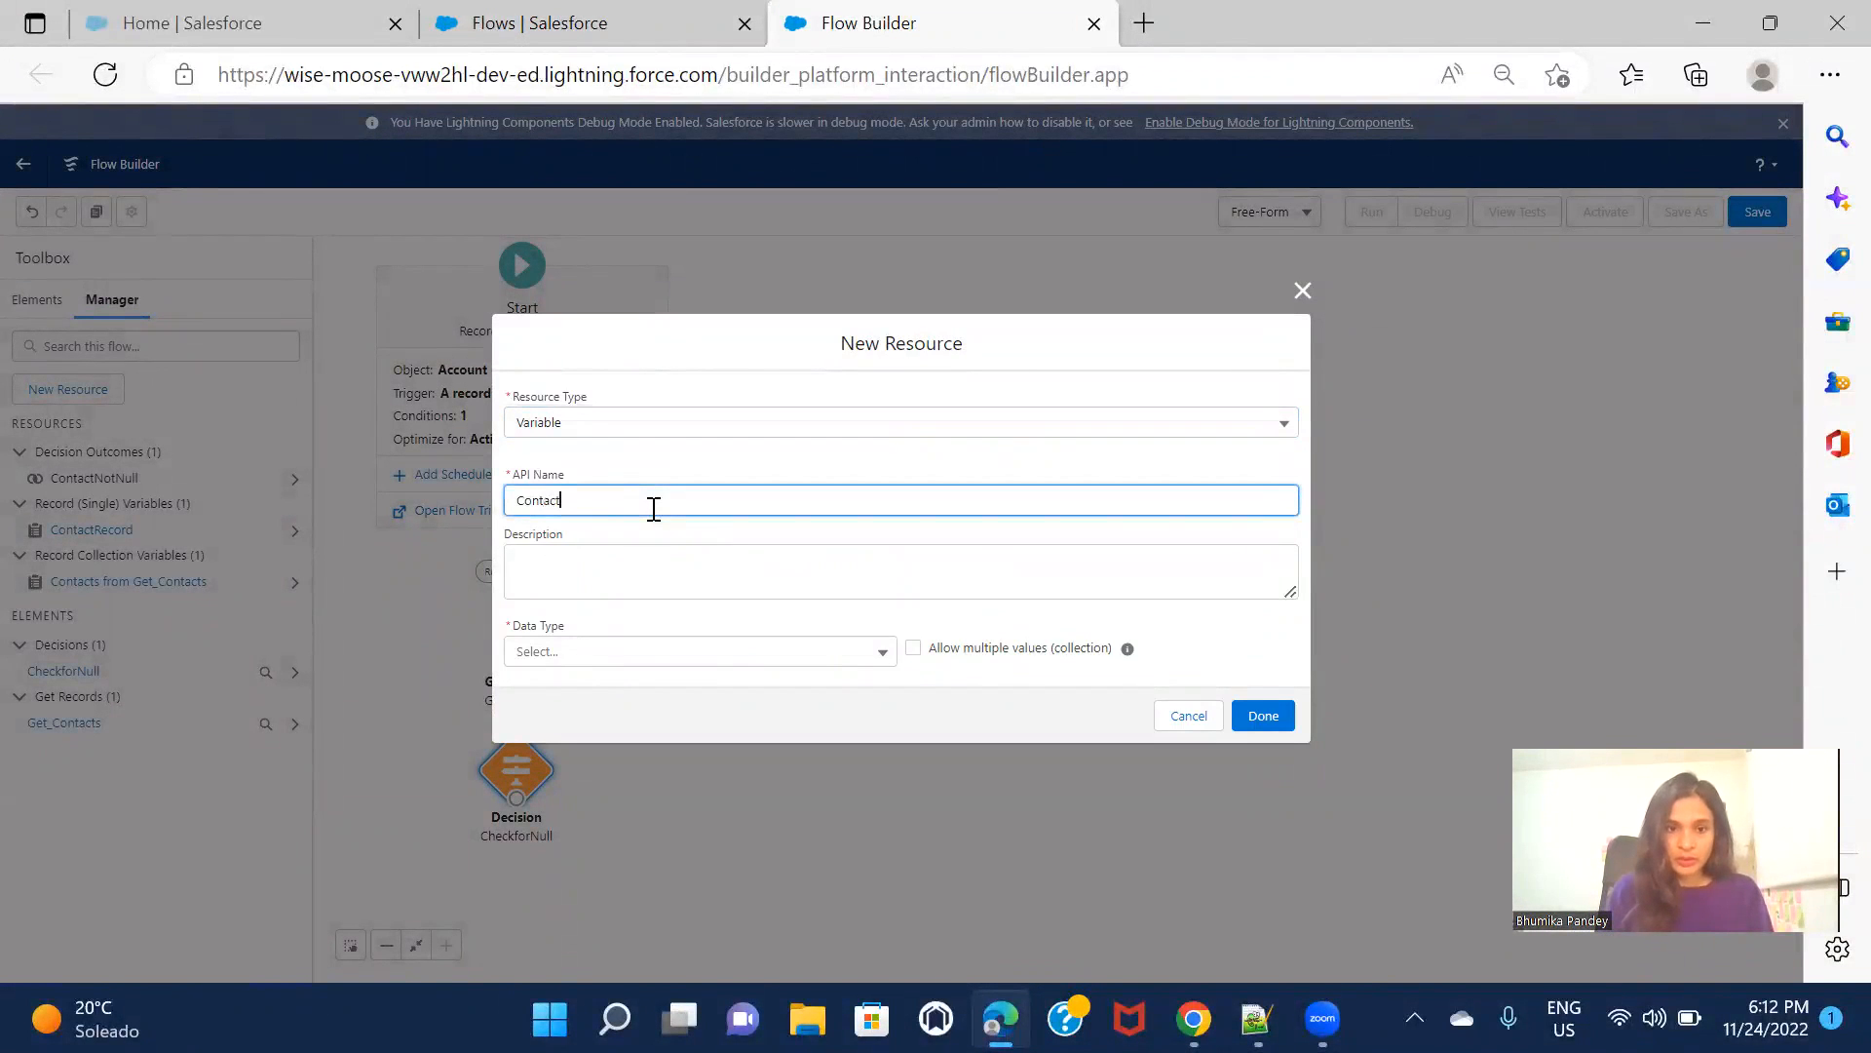
type("sCollection")
left_click(693, 651)
left_click(722, 334)
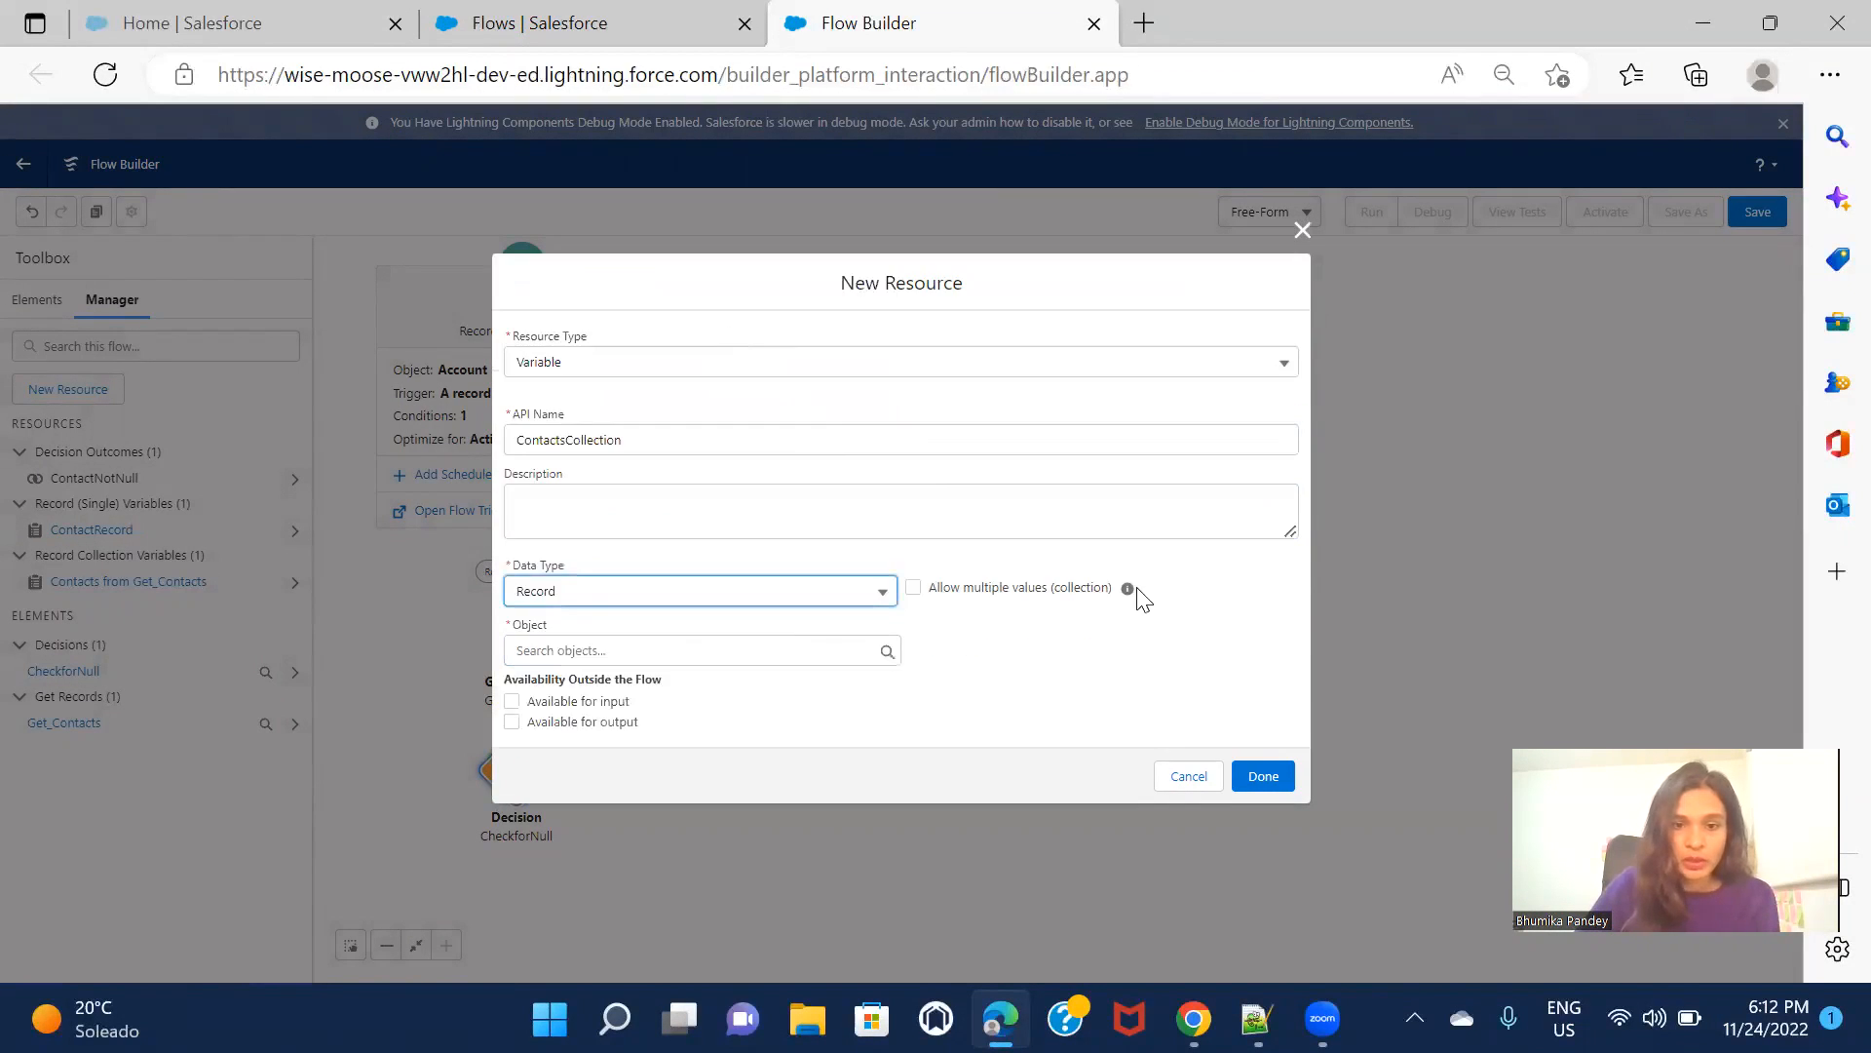
Allow multiple values for the new record variable and set its object to Contact
left_click(914, 588)
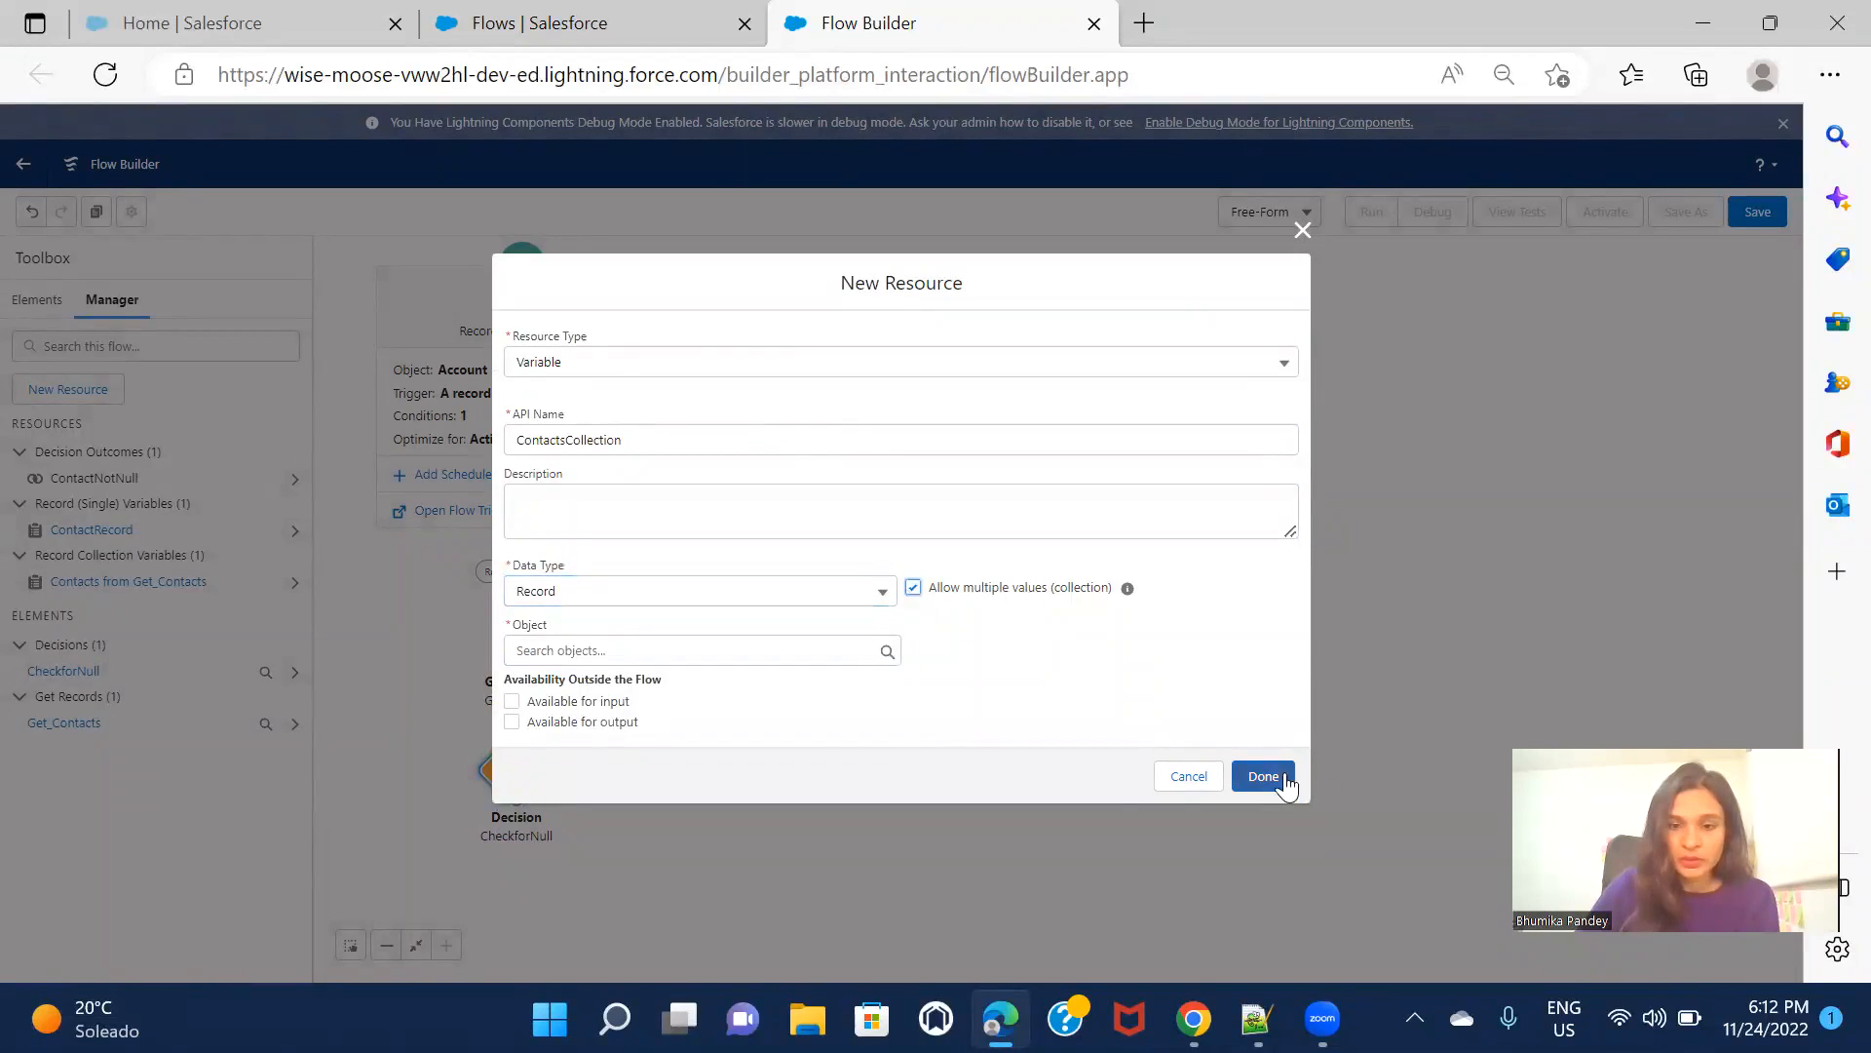
left_click(769, 651)
type("cont")
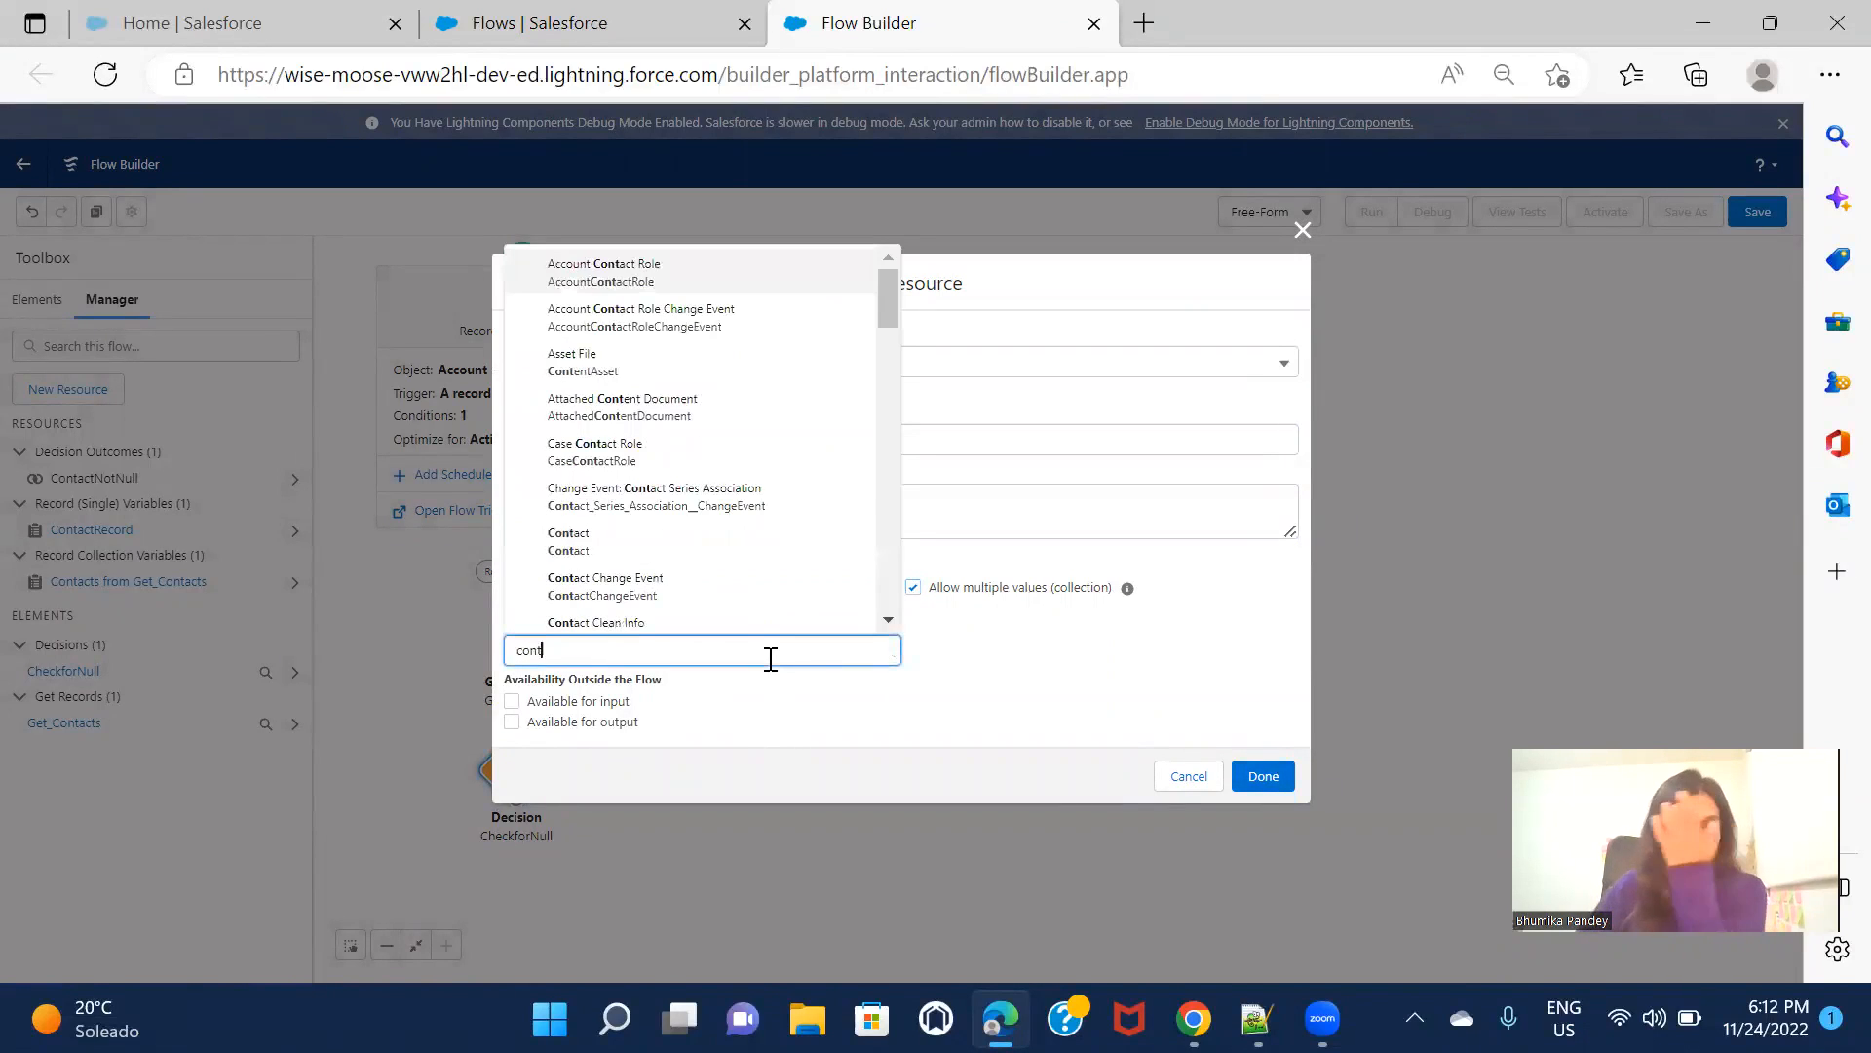
left_click(710, 539)
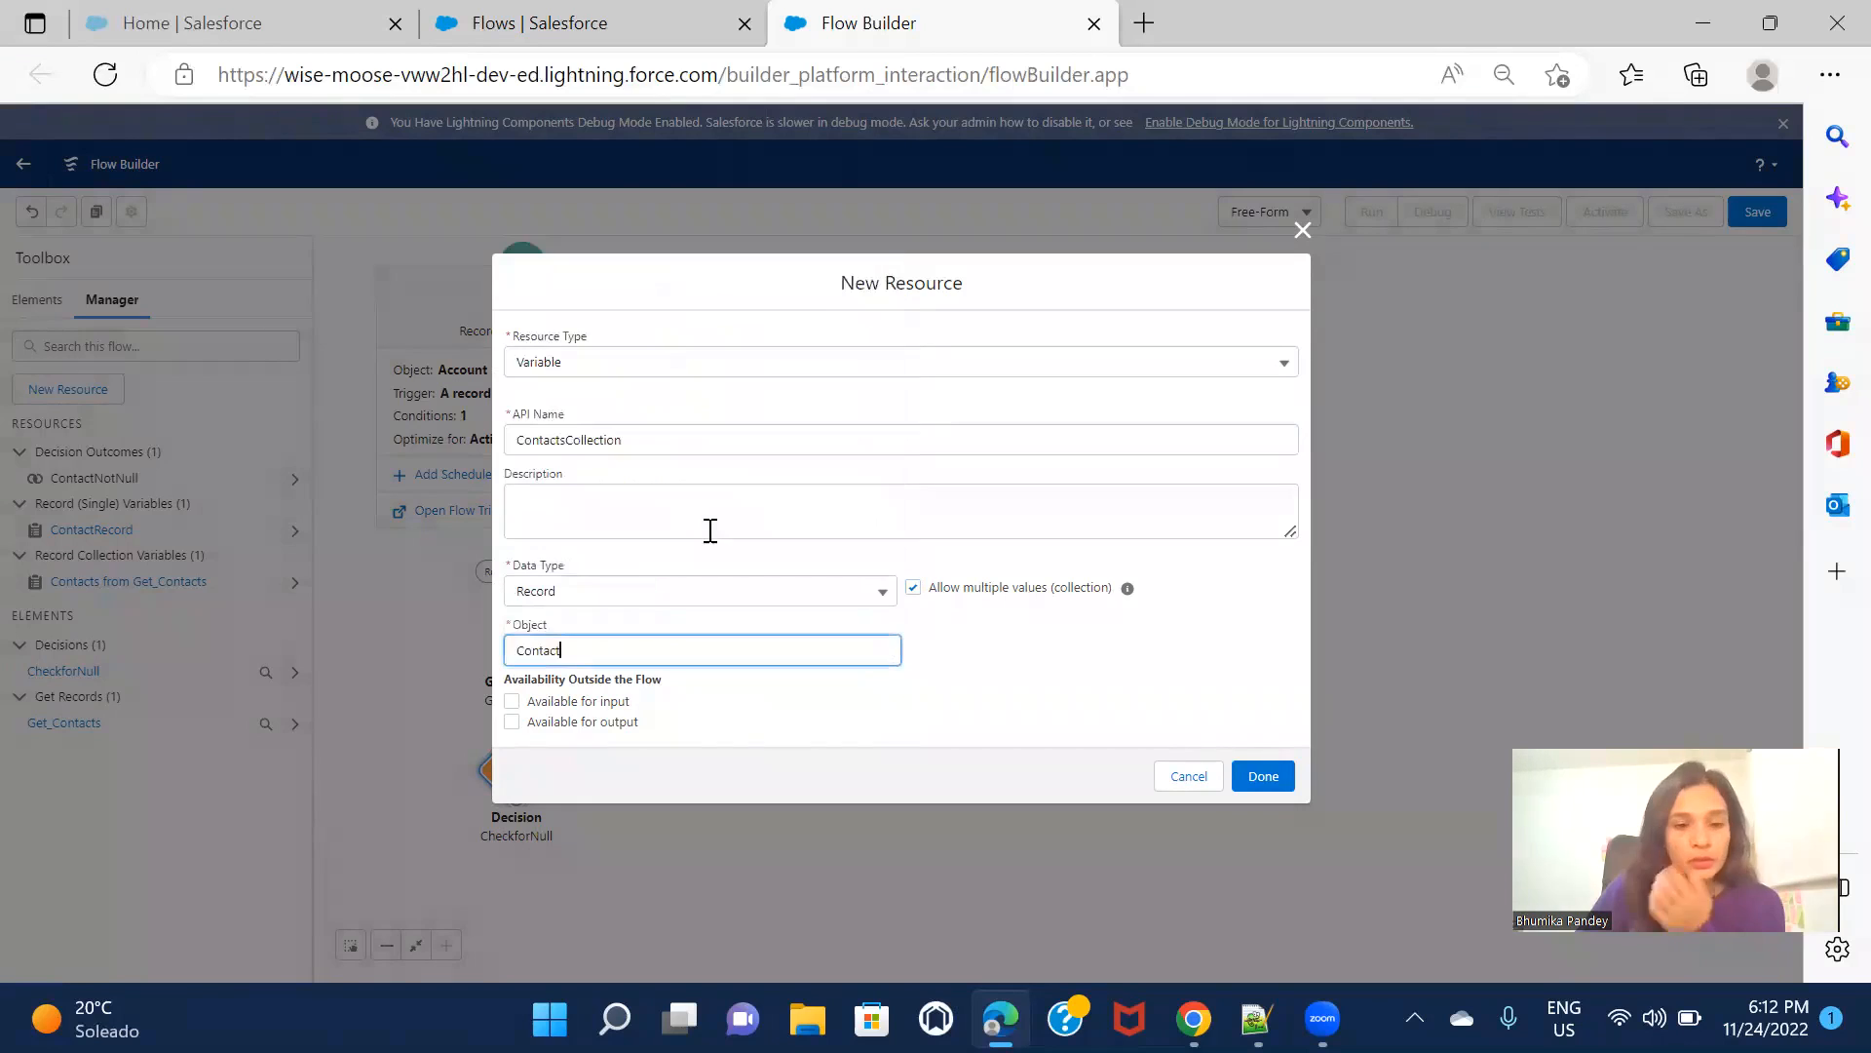
Change the collection variable's API name to ContactsList and complete the resource
double_click(604, 448)
left_click(603, 448)
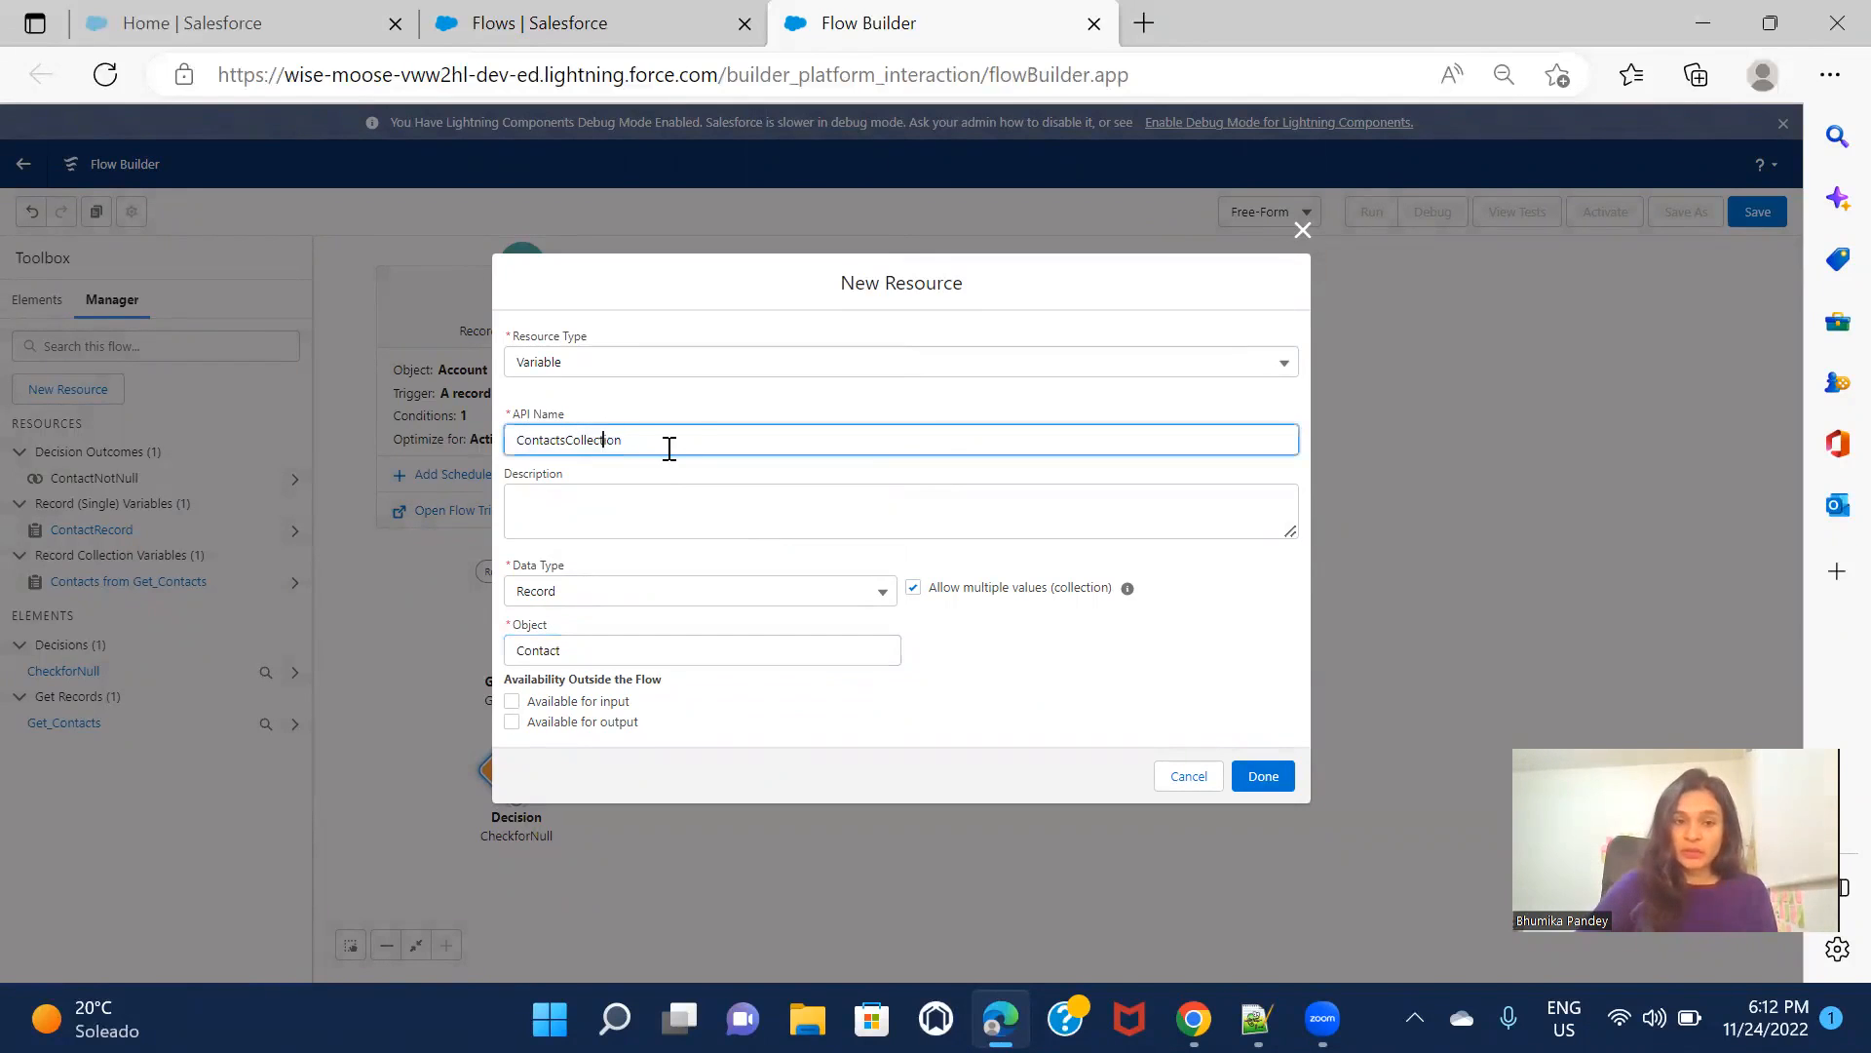
key("BackSpace")
key("BackSpace")
key("BackSpace")
key("BackSpace")
key("BackSpace")
key("BackSpace")
key("BackSpace")
key("BackSpace")
key("BackSpace")
type("List")
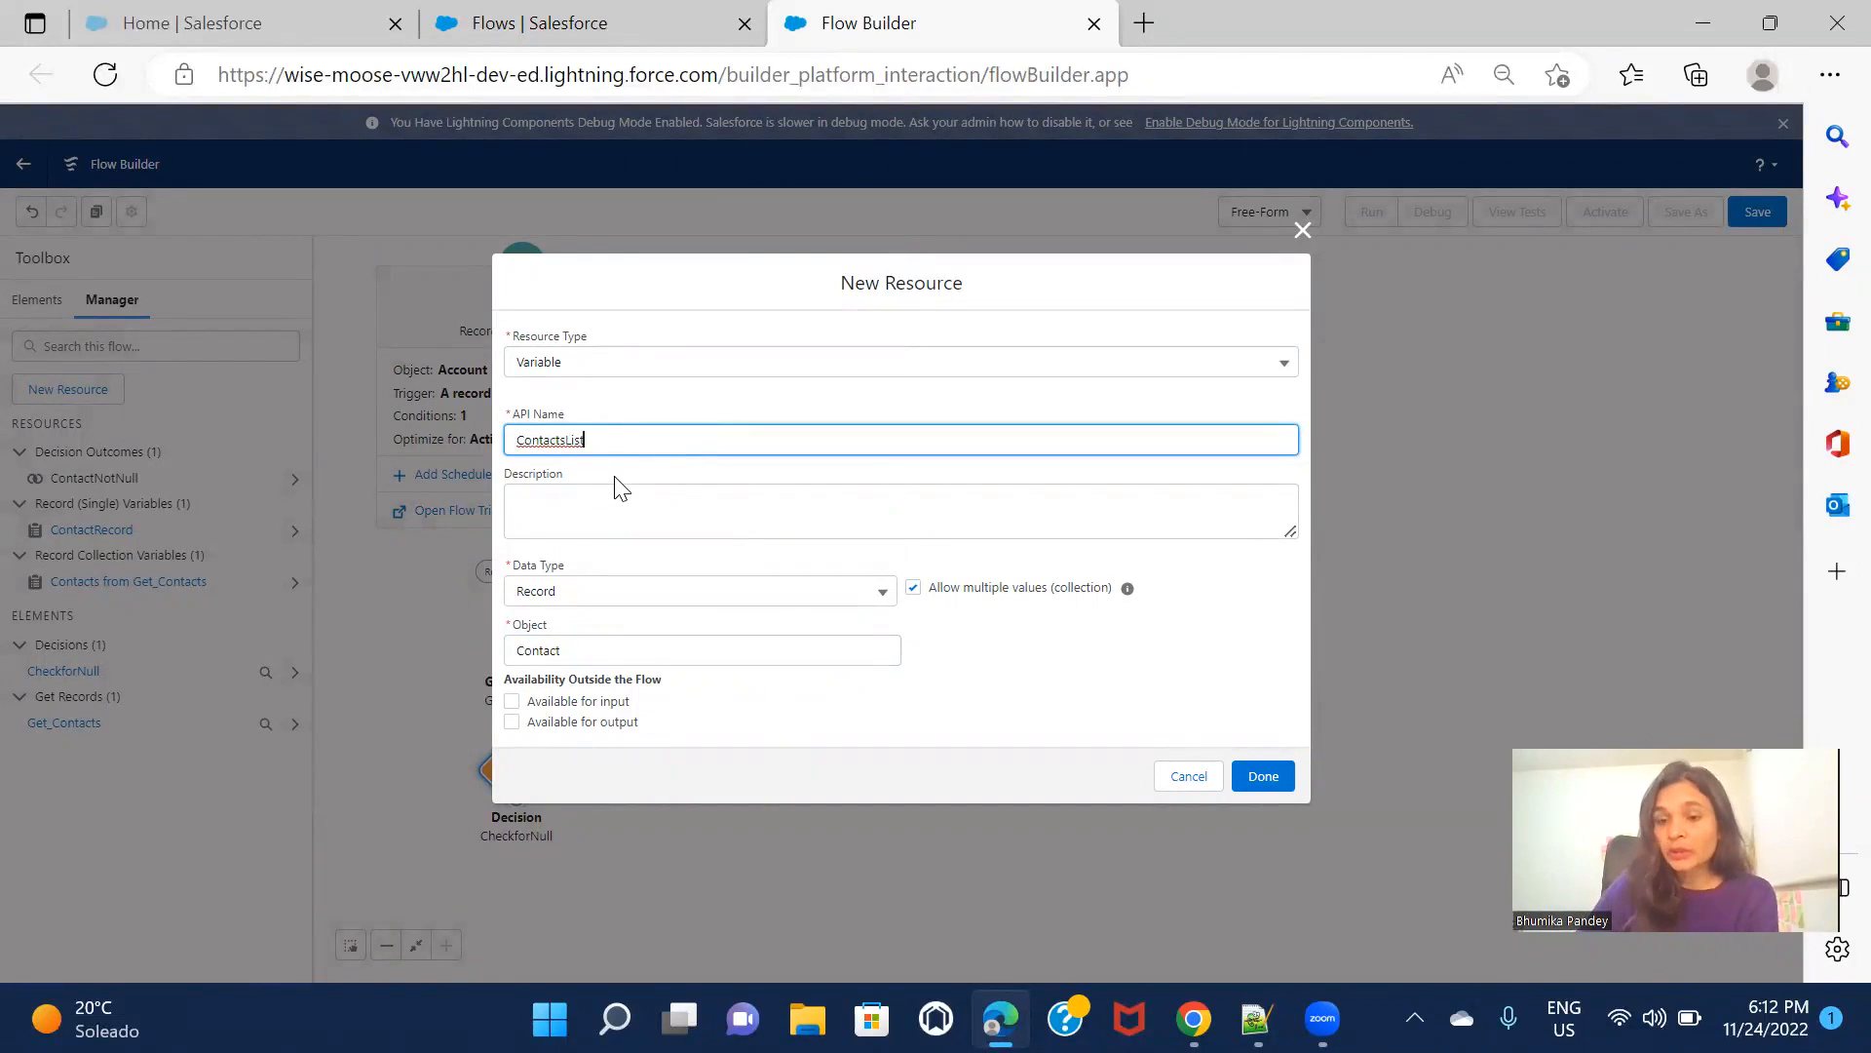
left_click(1264, 774)
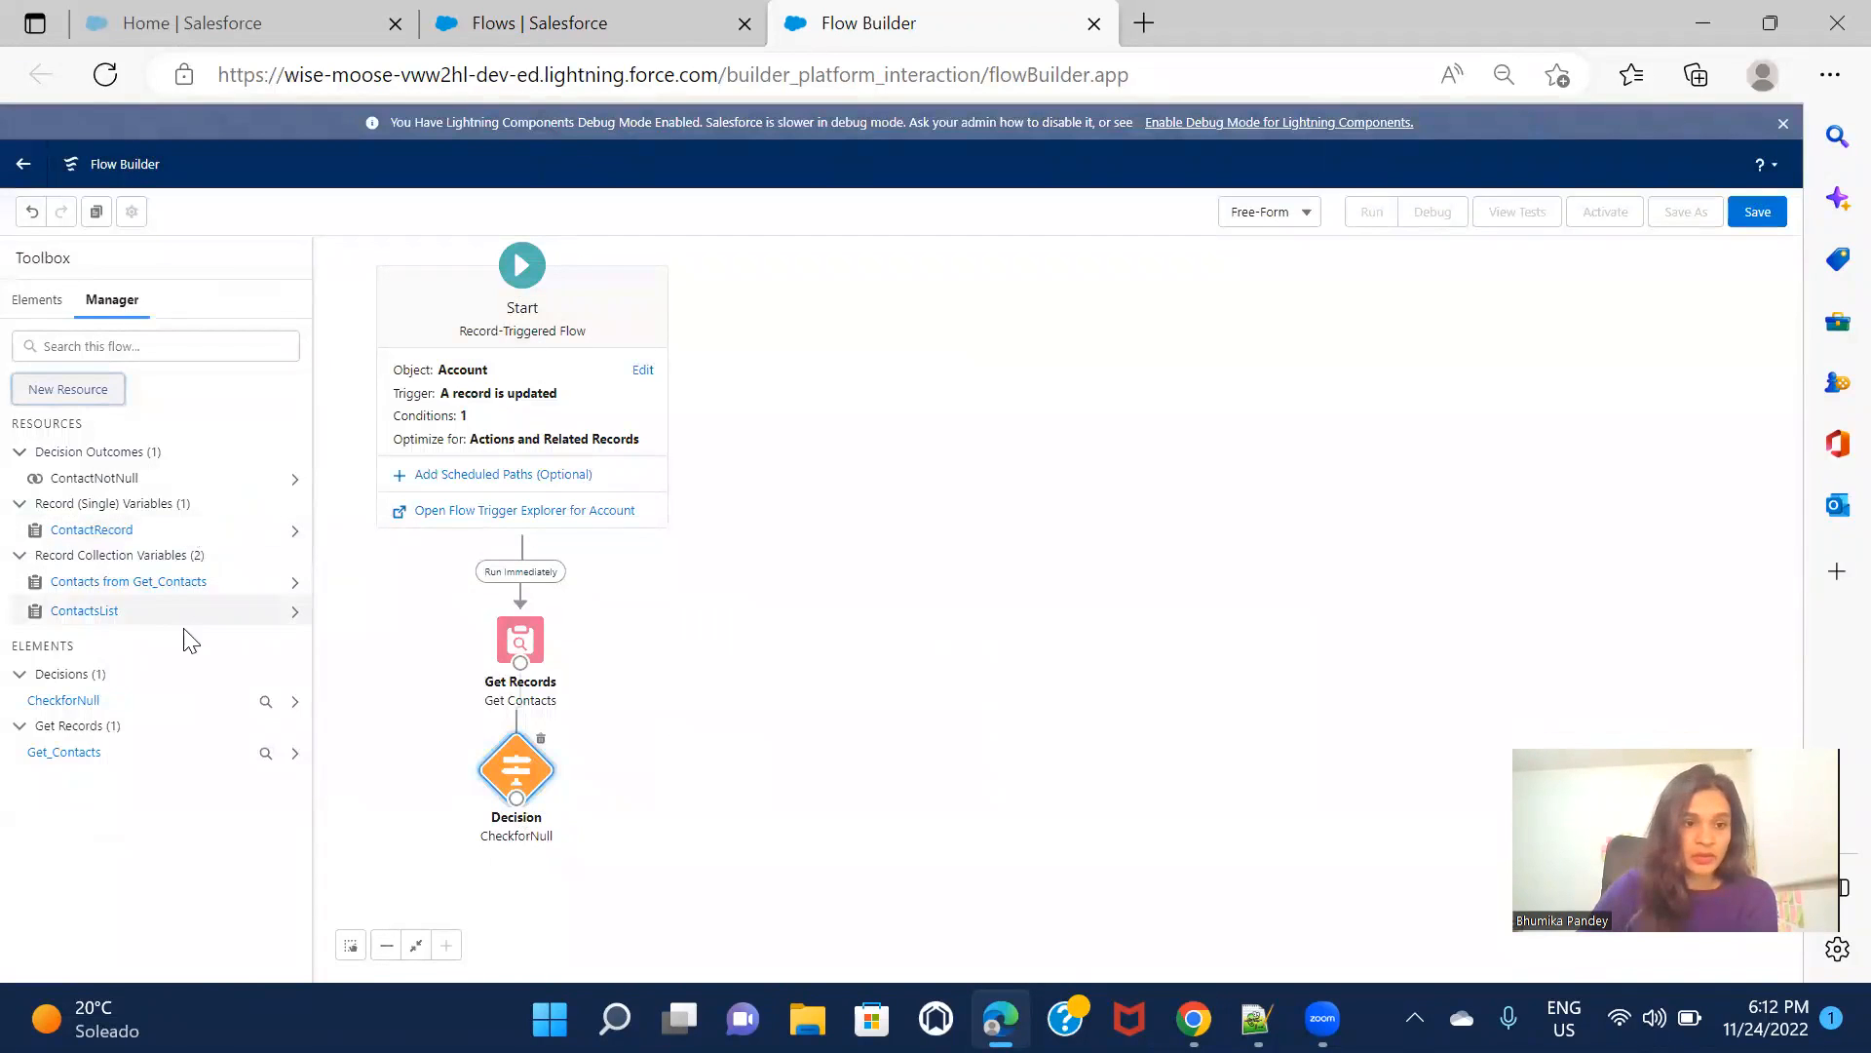
Add a Loop element beside the CheckforNull decision and label it IterateOverContacts, with the matching API name
left_click(39, 310)
left_click_drag(78, 508, 649, 738)
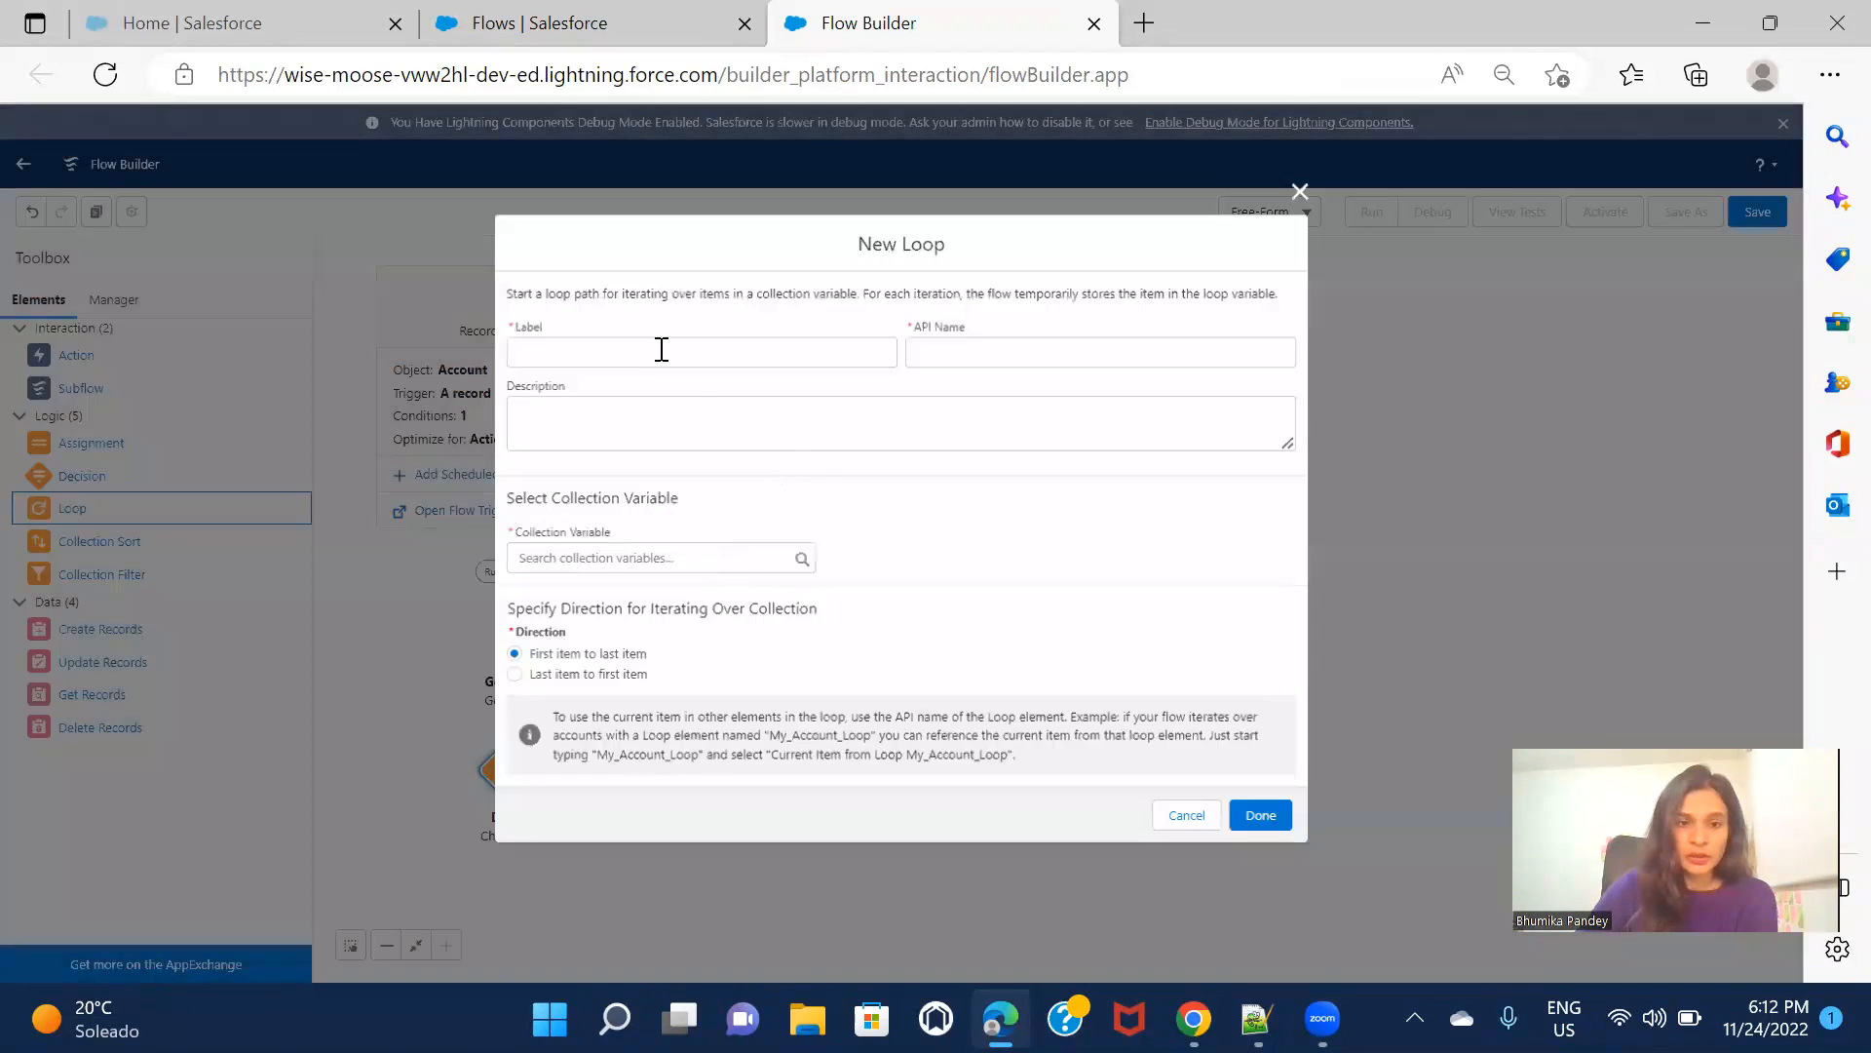
type("I")
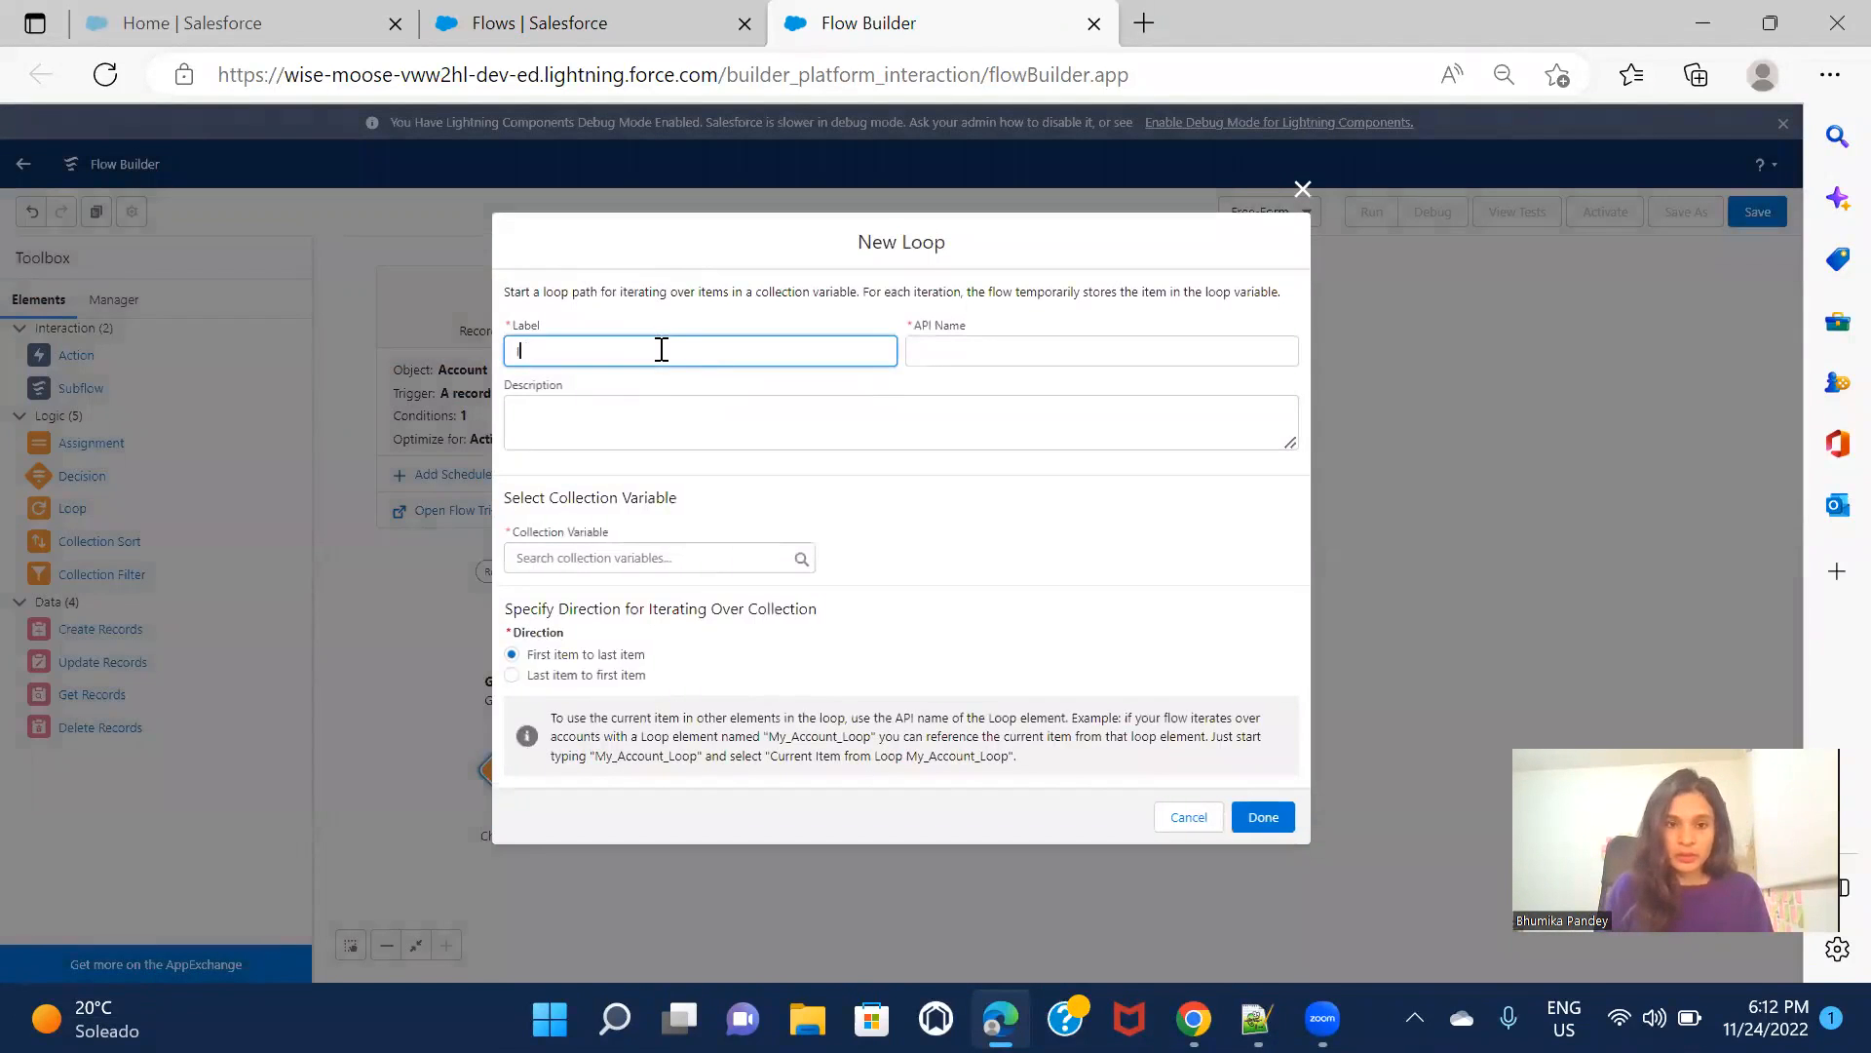
type("terateO")
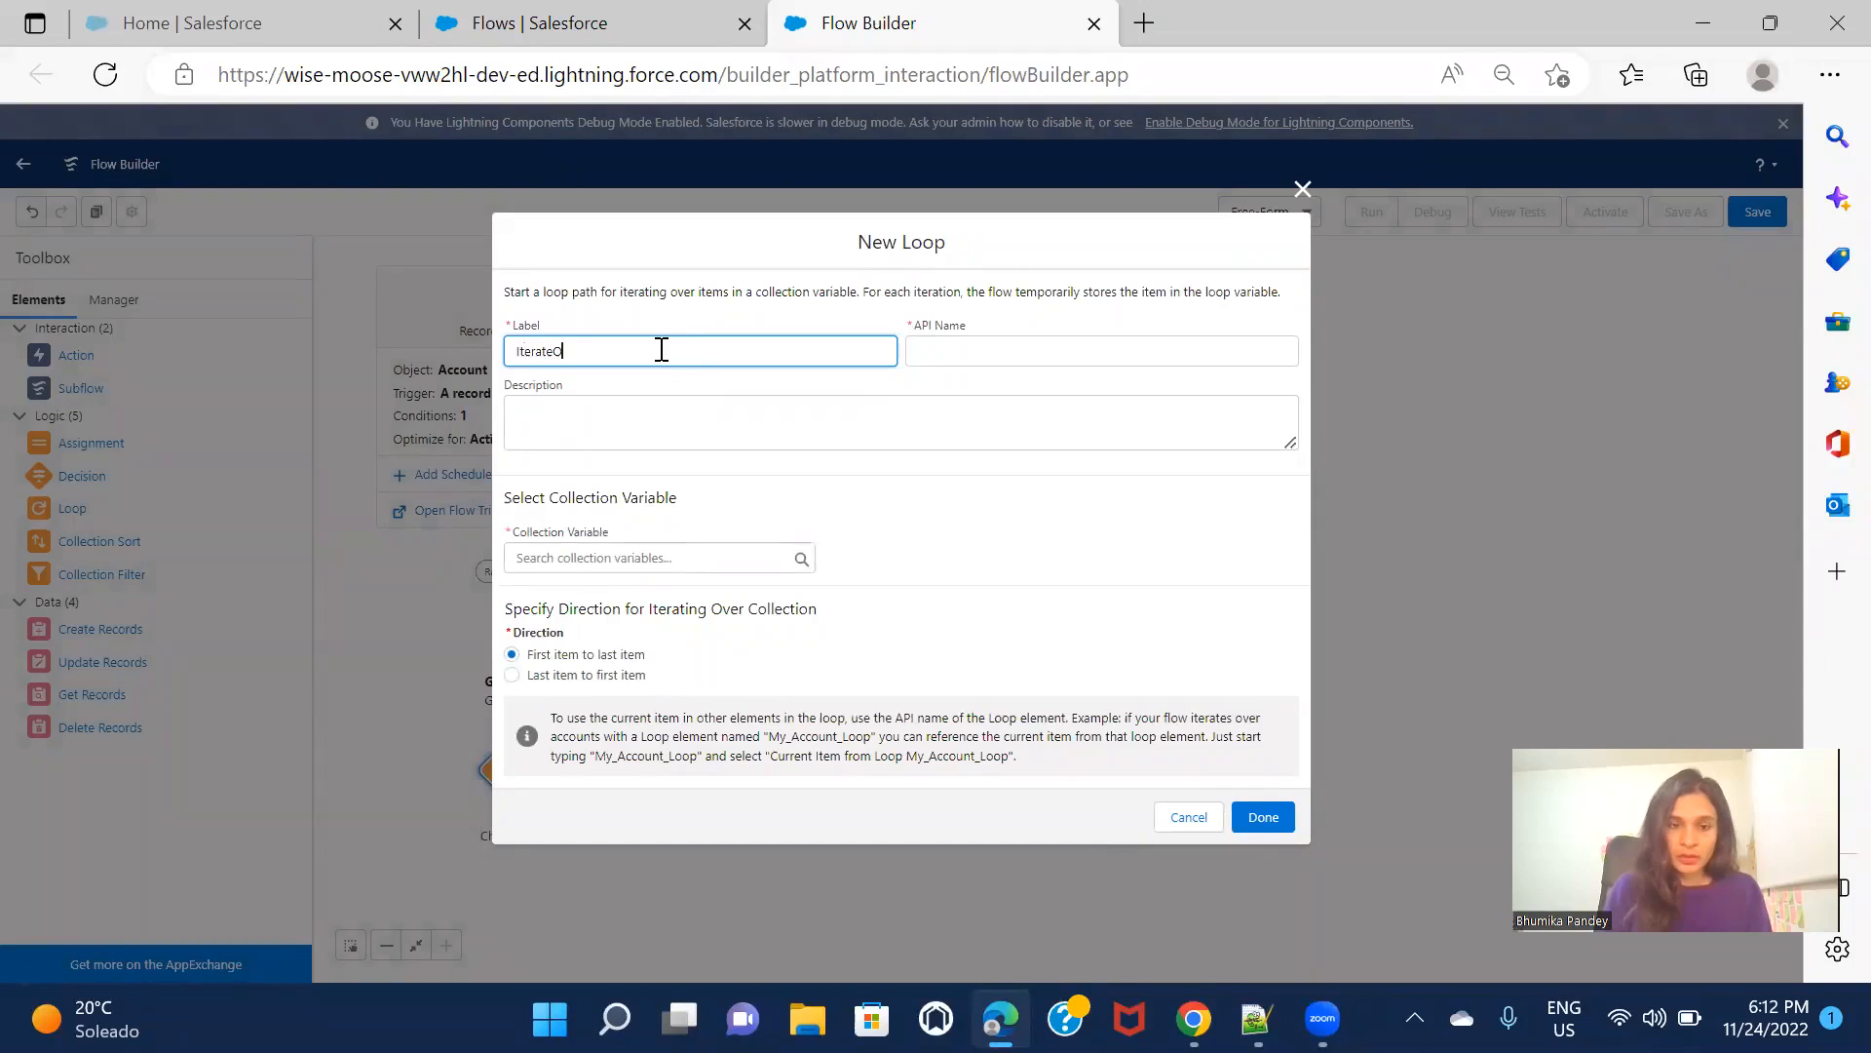
type("verContacts")
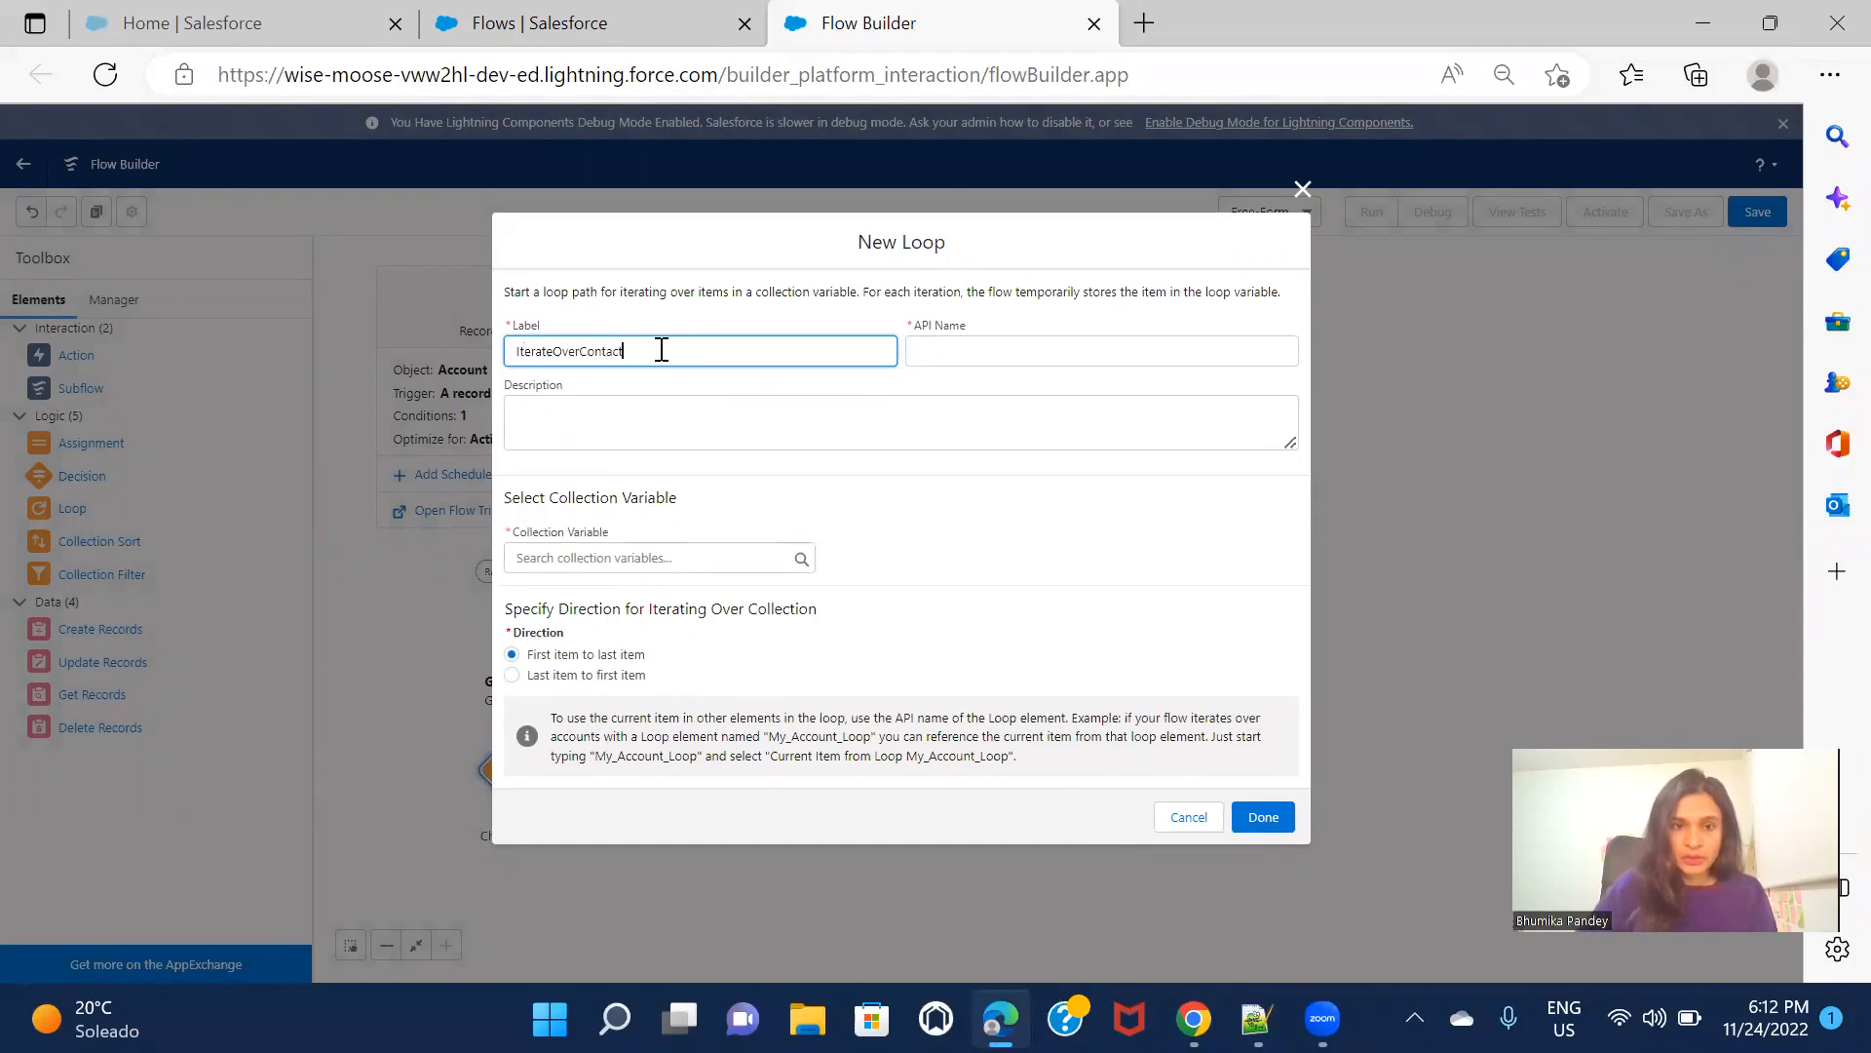
left_click(901, 390)
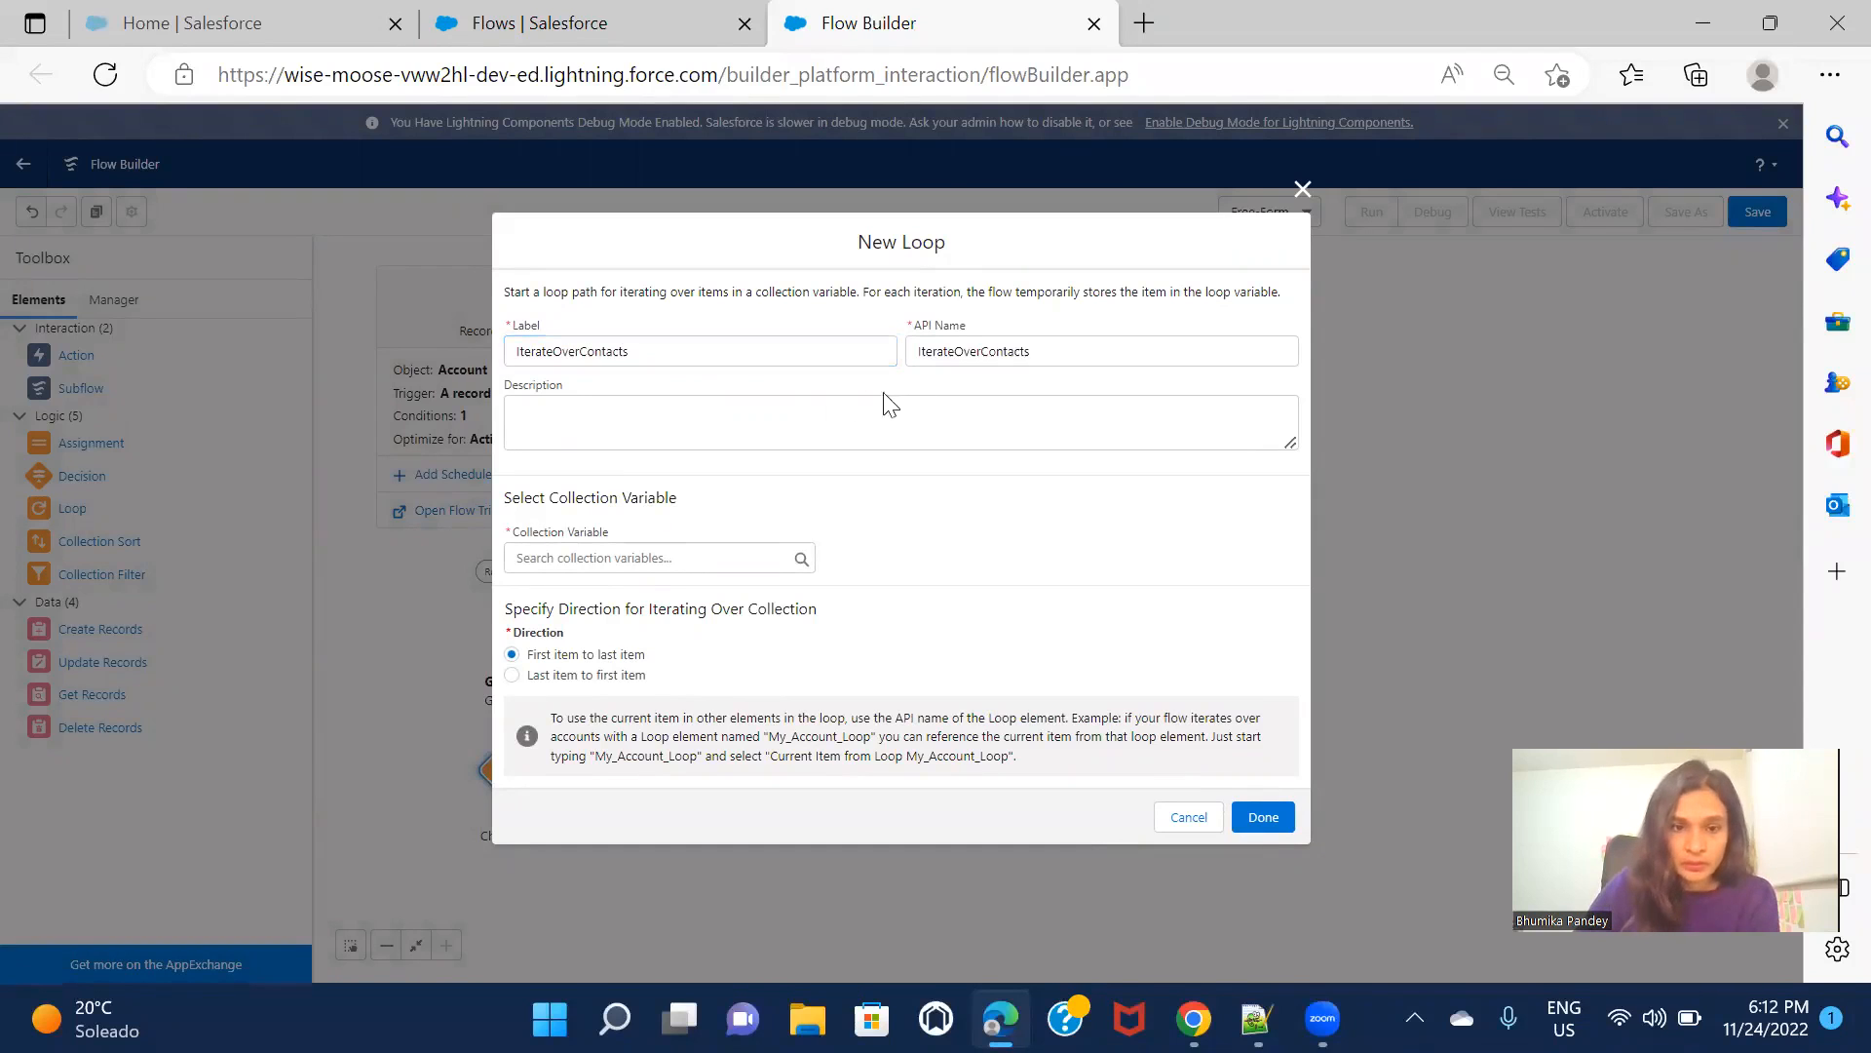
Make the loop iterate over Contacts from Get_Contacts, complete it, and connect the decision to it through the ContactNotNull outcome
left_click(610, 560)
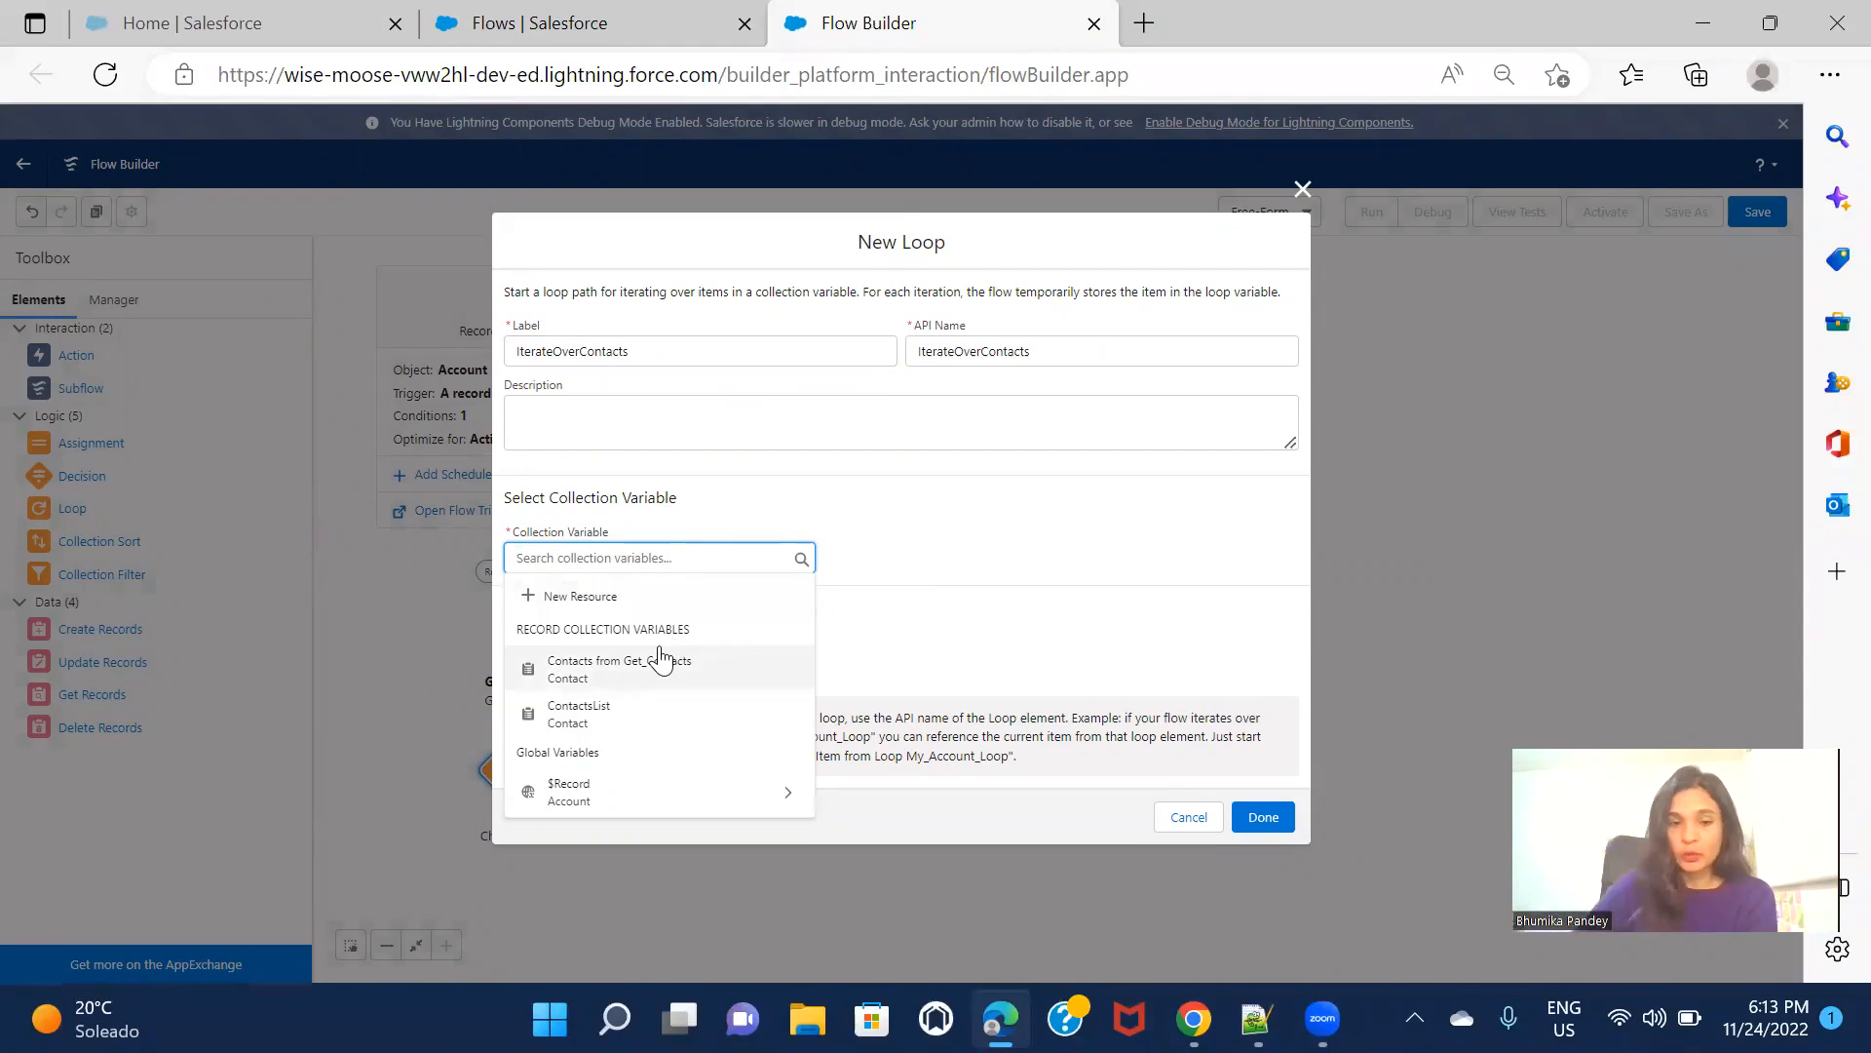
left_click(713, 677)
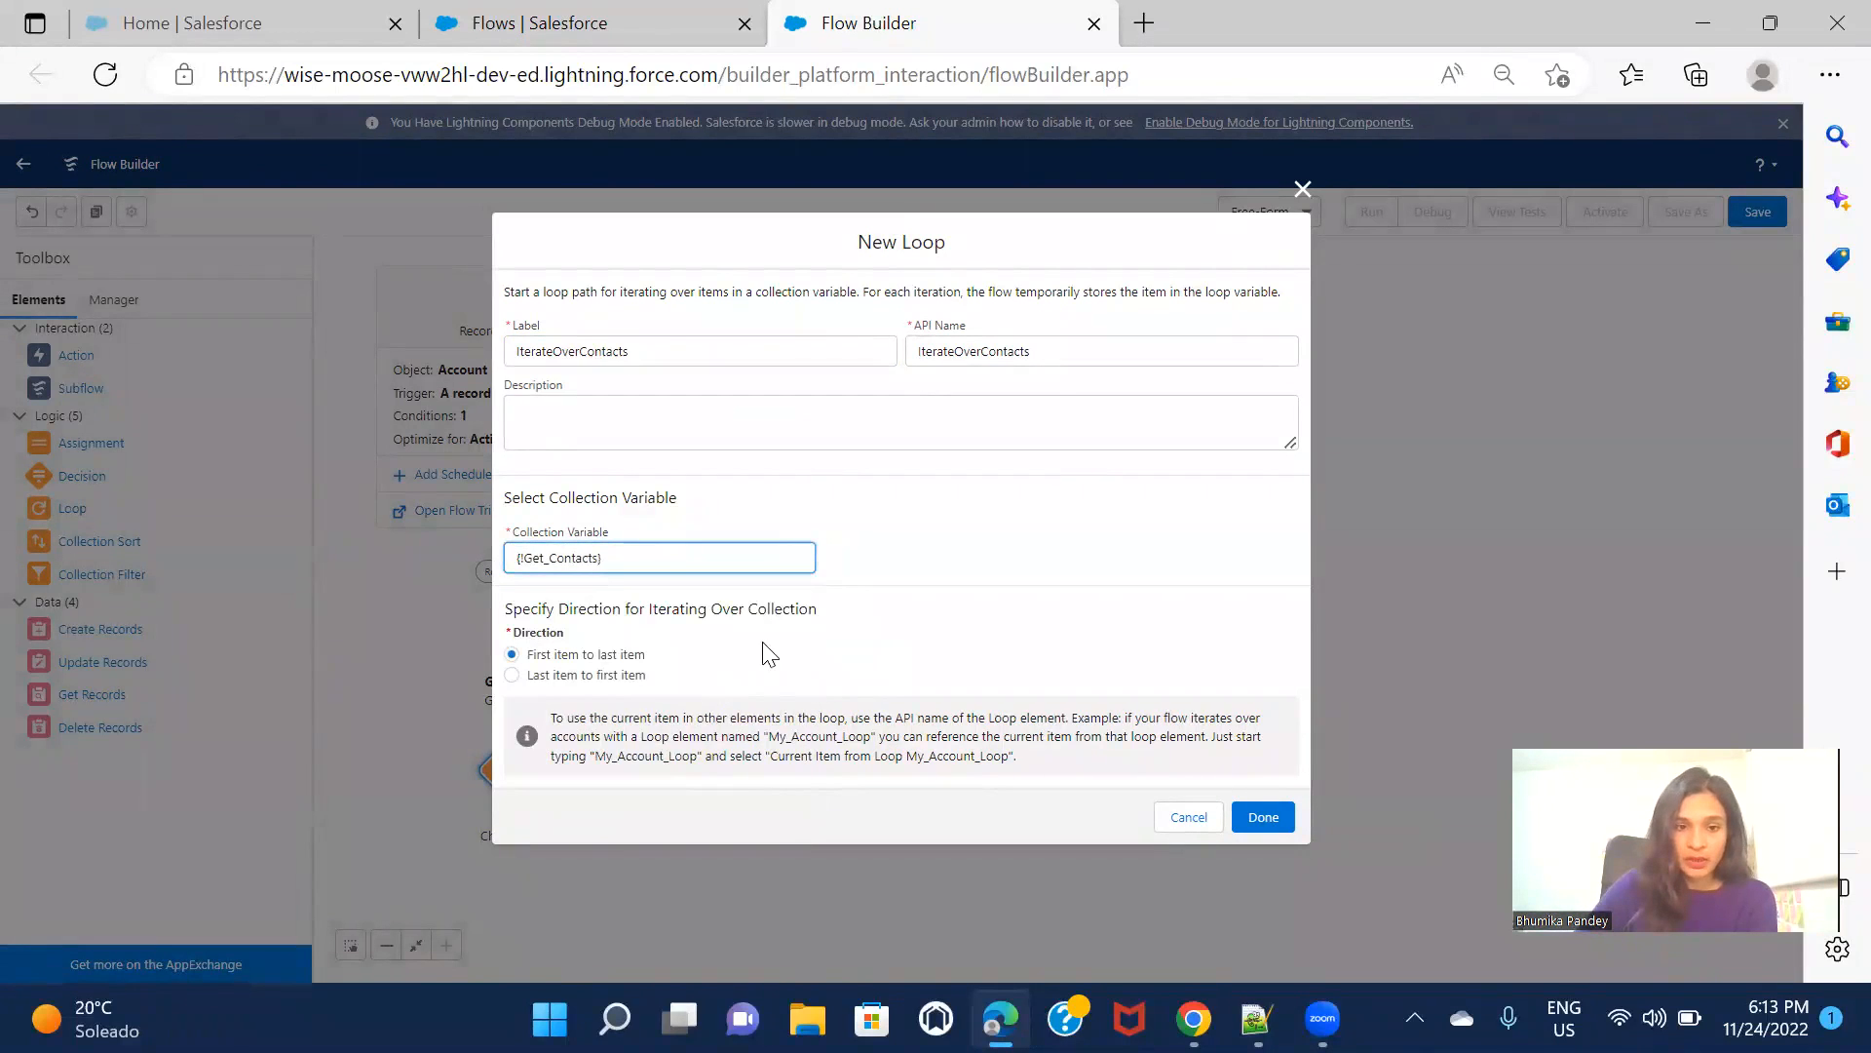
left_click(1264, 819)
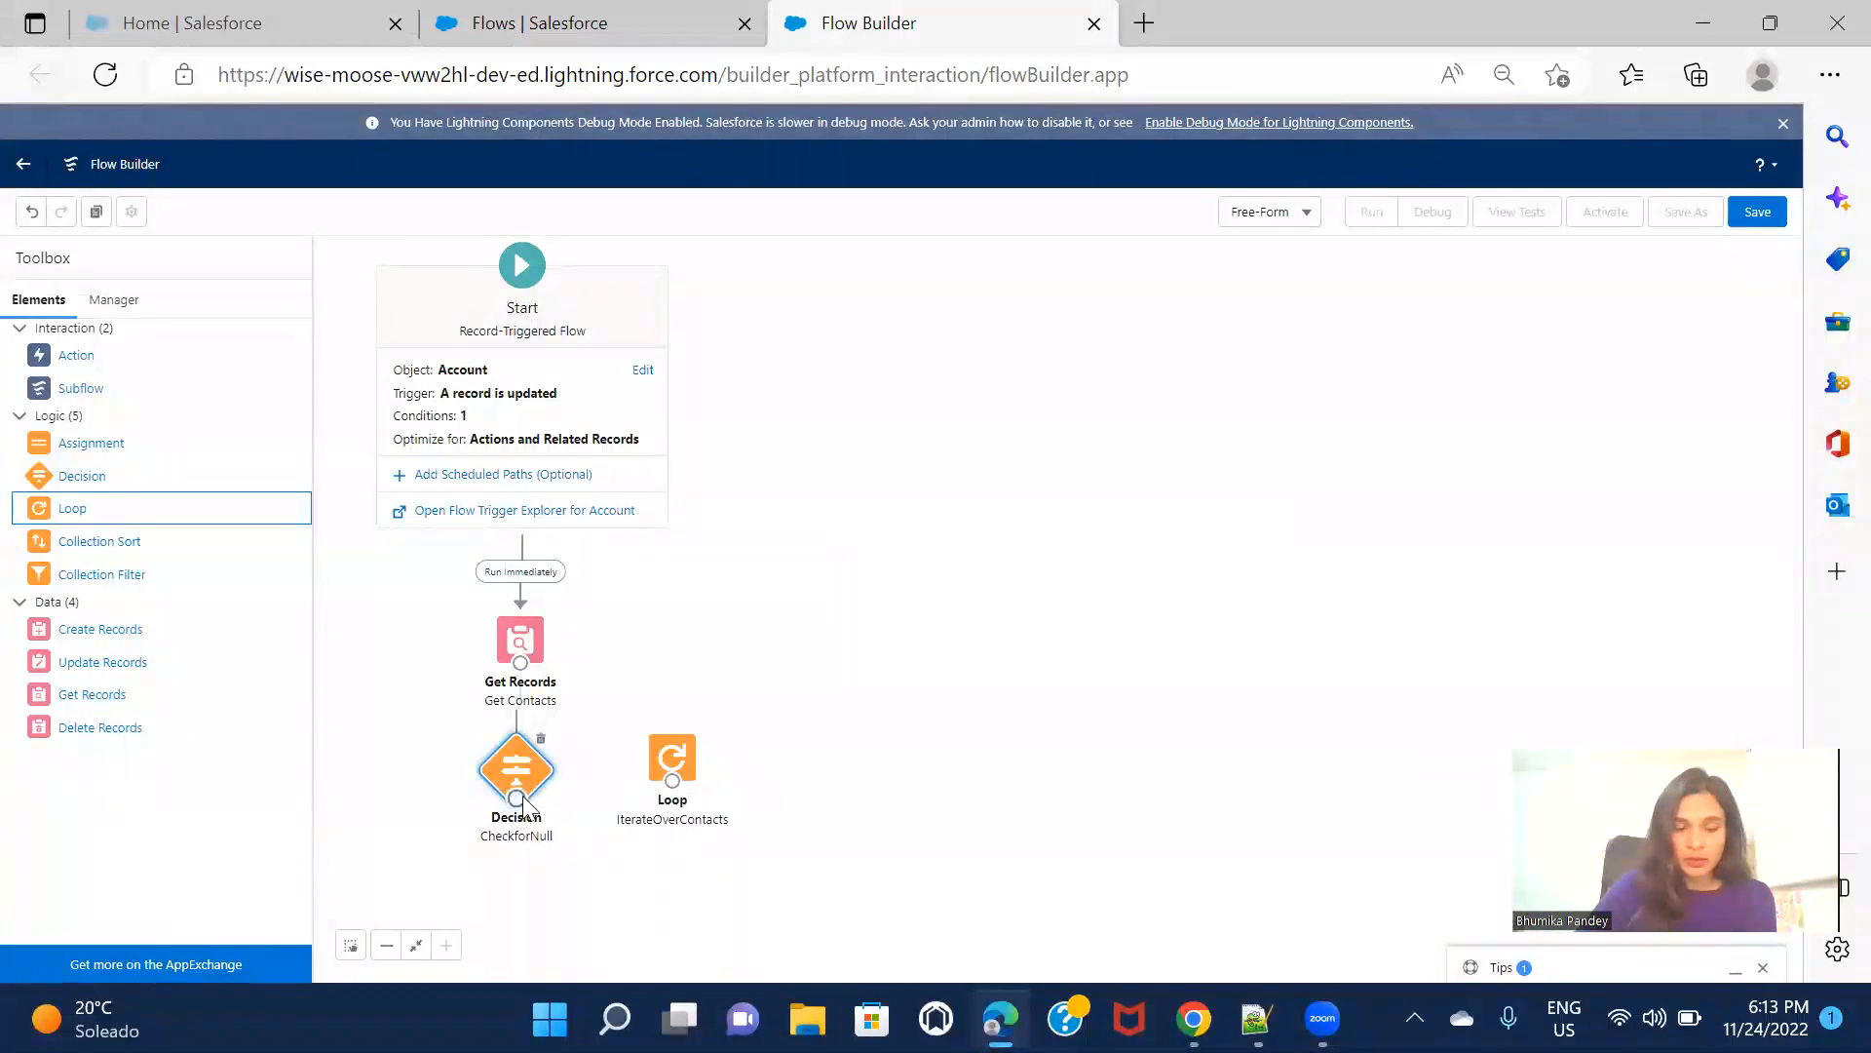
left_click_drag(524, 799, 646, 767)
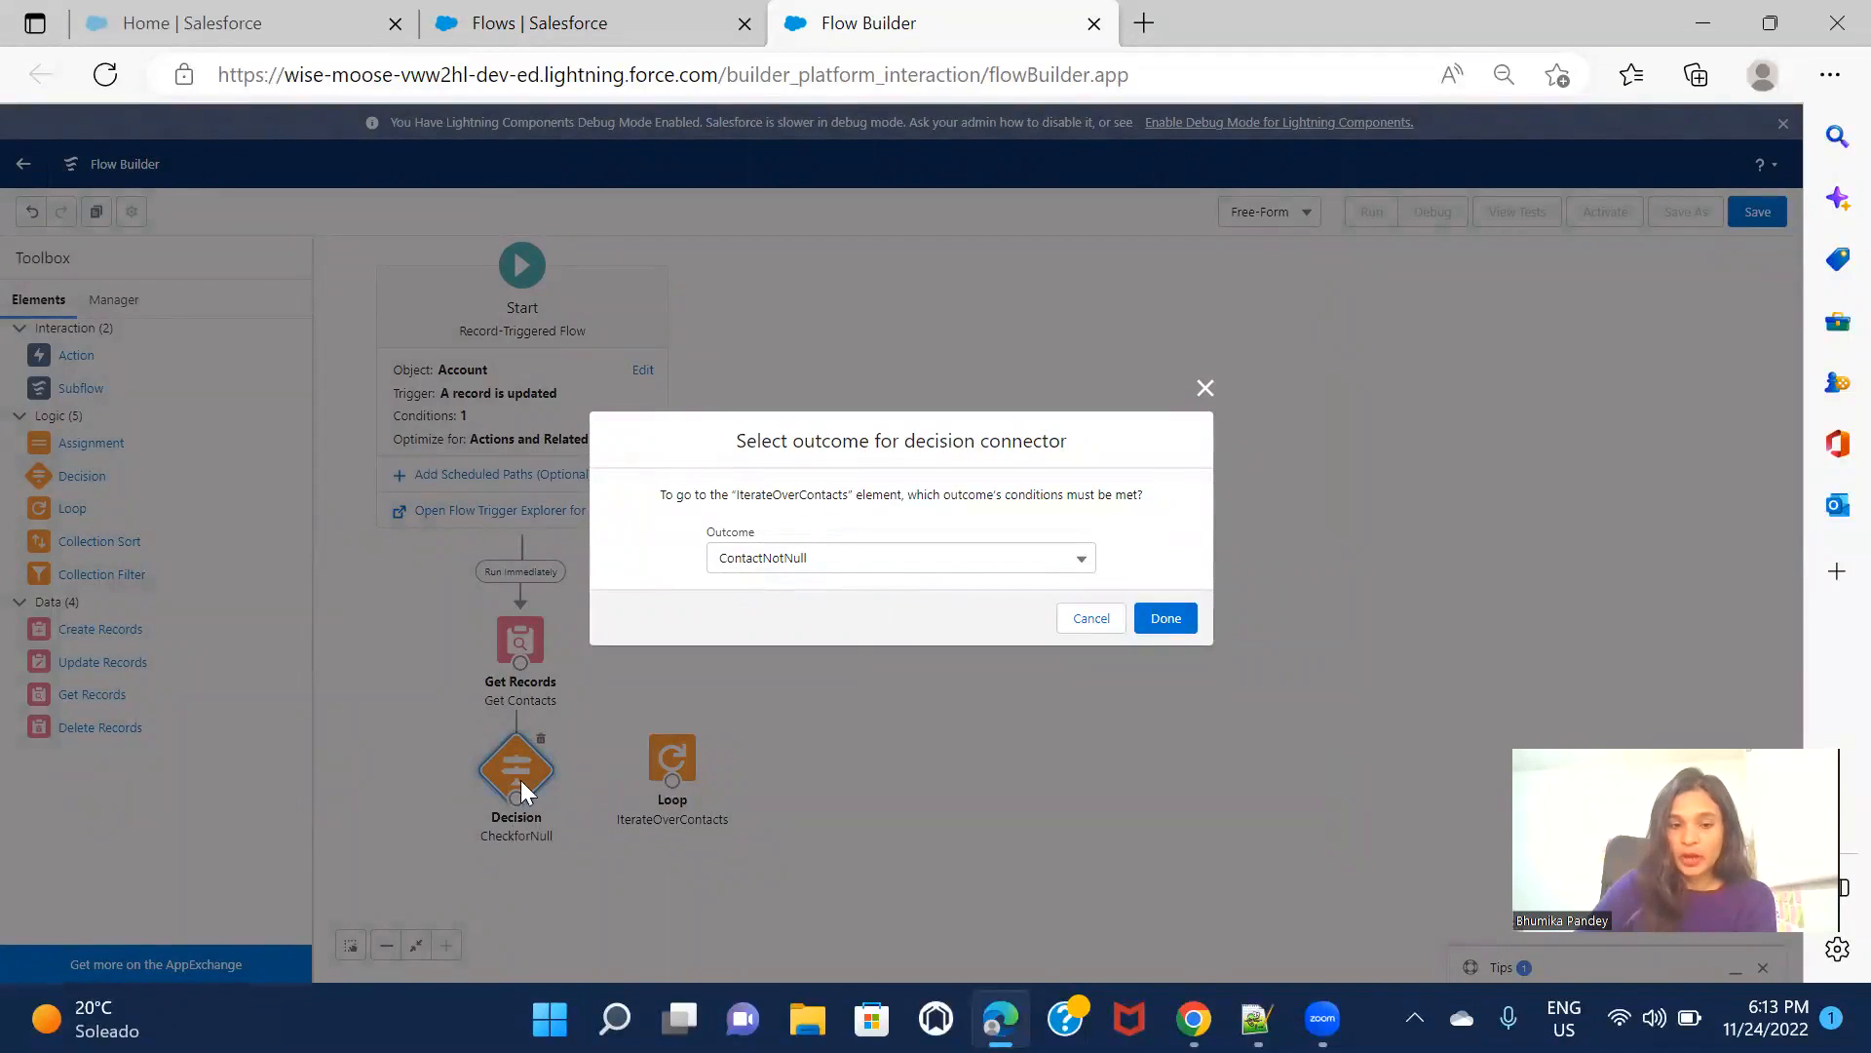
left_click(1167, 620)
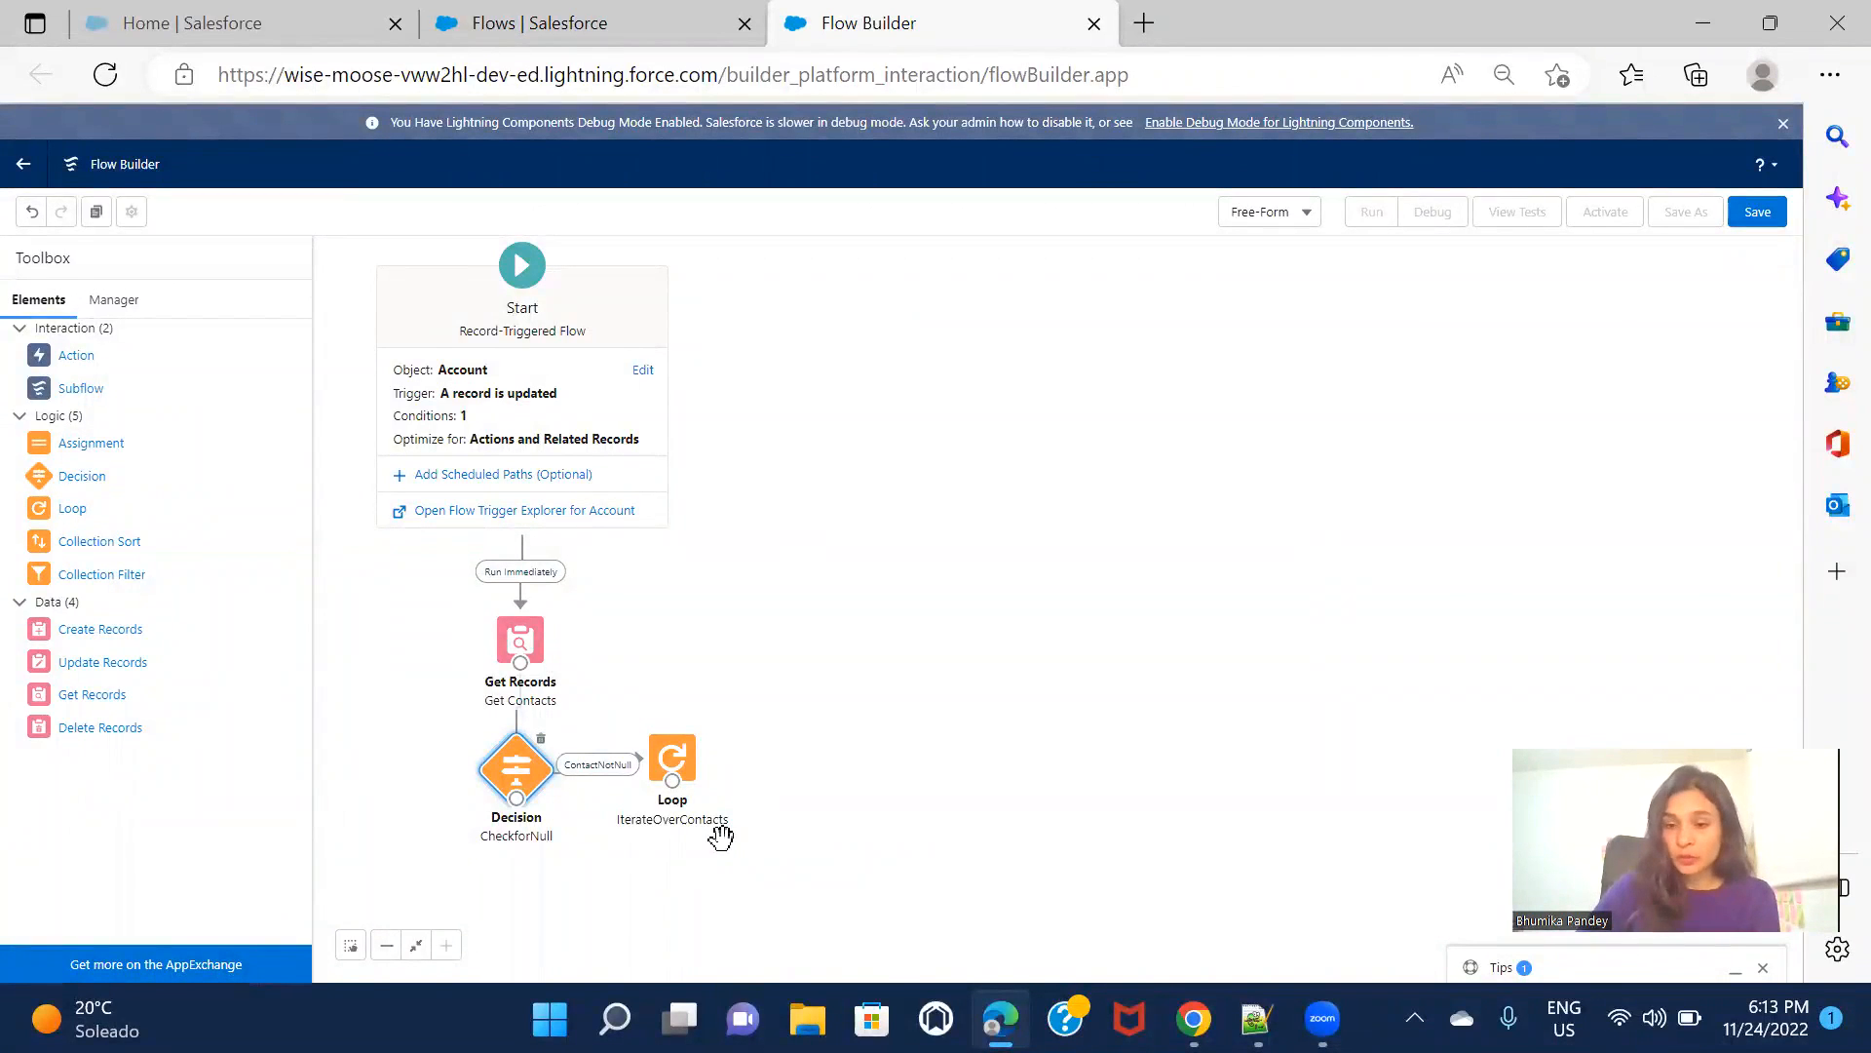
left_click_drag(91, 445, 776, 741)
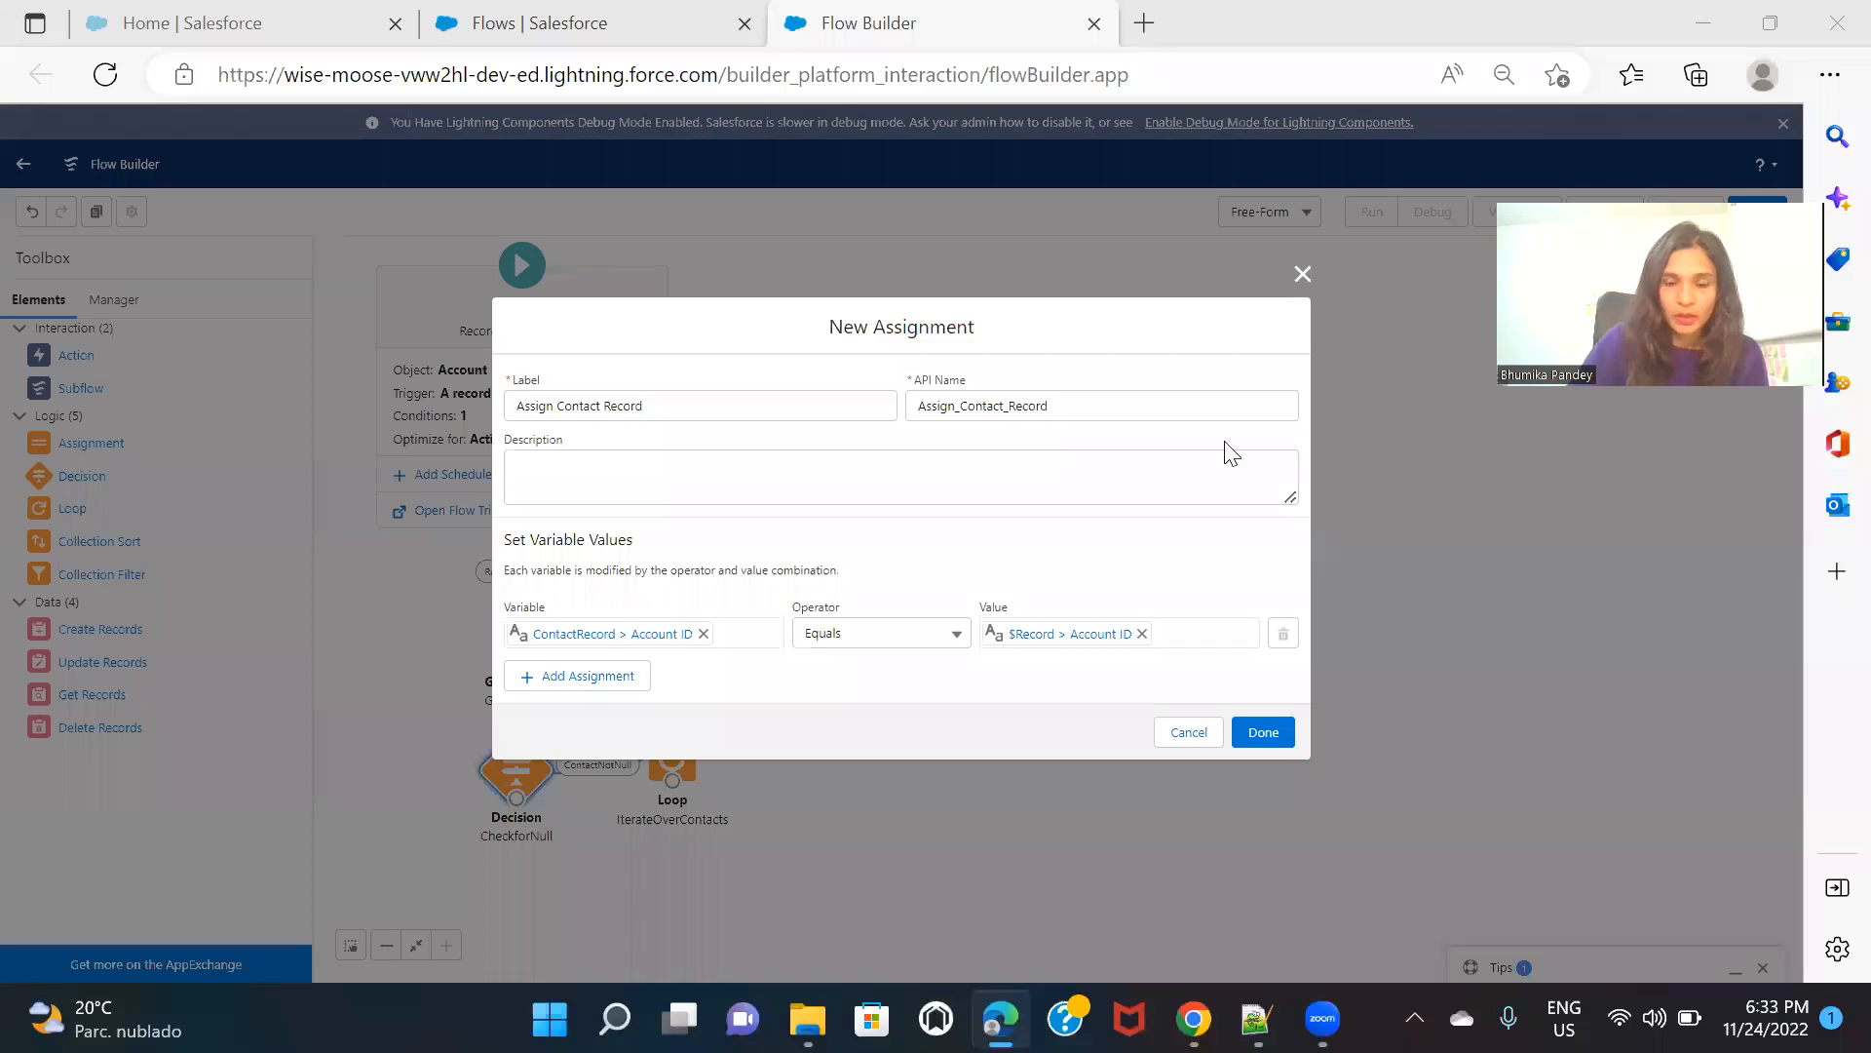
left_click(1302, 274)
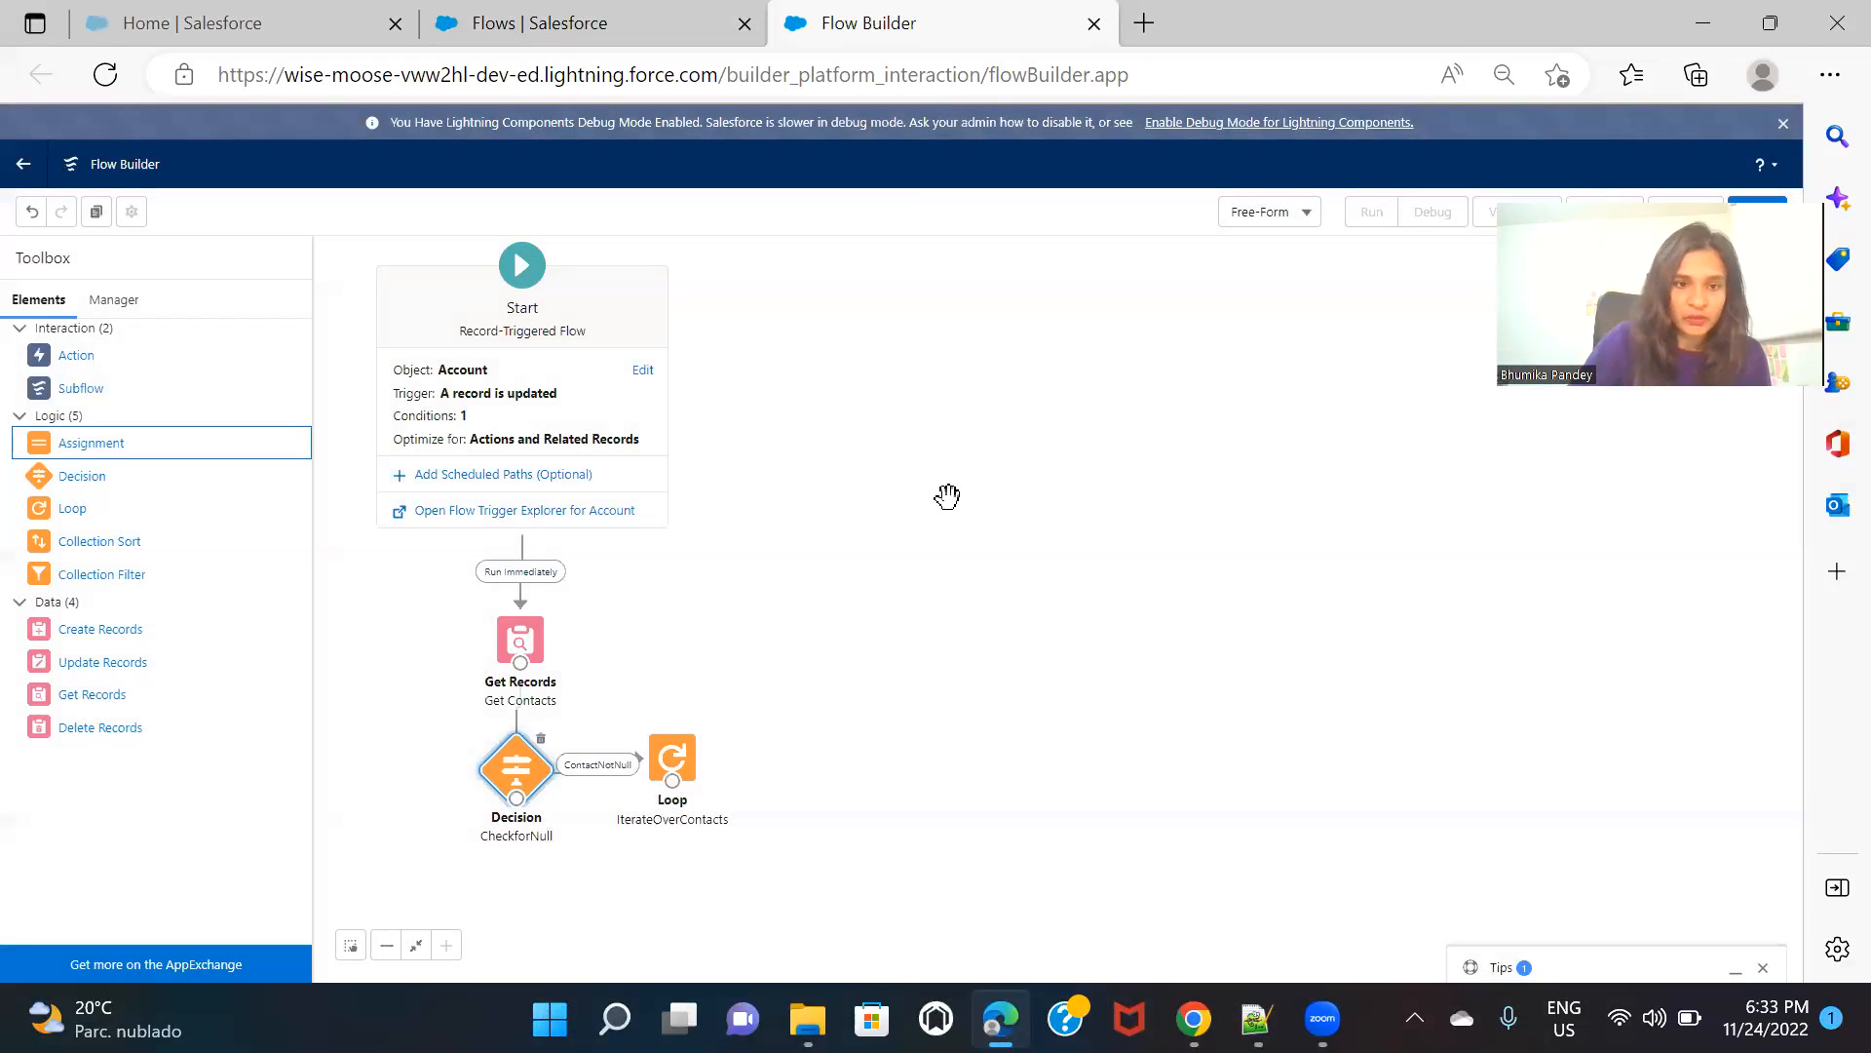
Change the flow's Start entry condition on Phone to Is Changed with the value $GlobalConstant.True, and complete the start configuration
left_click(530, 428)
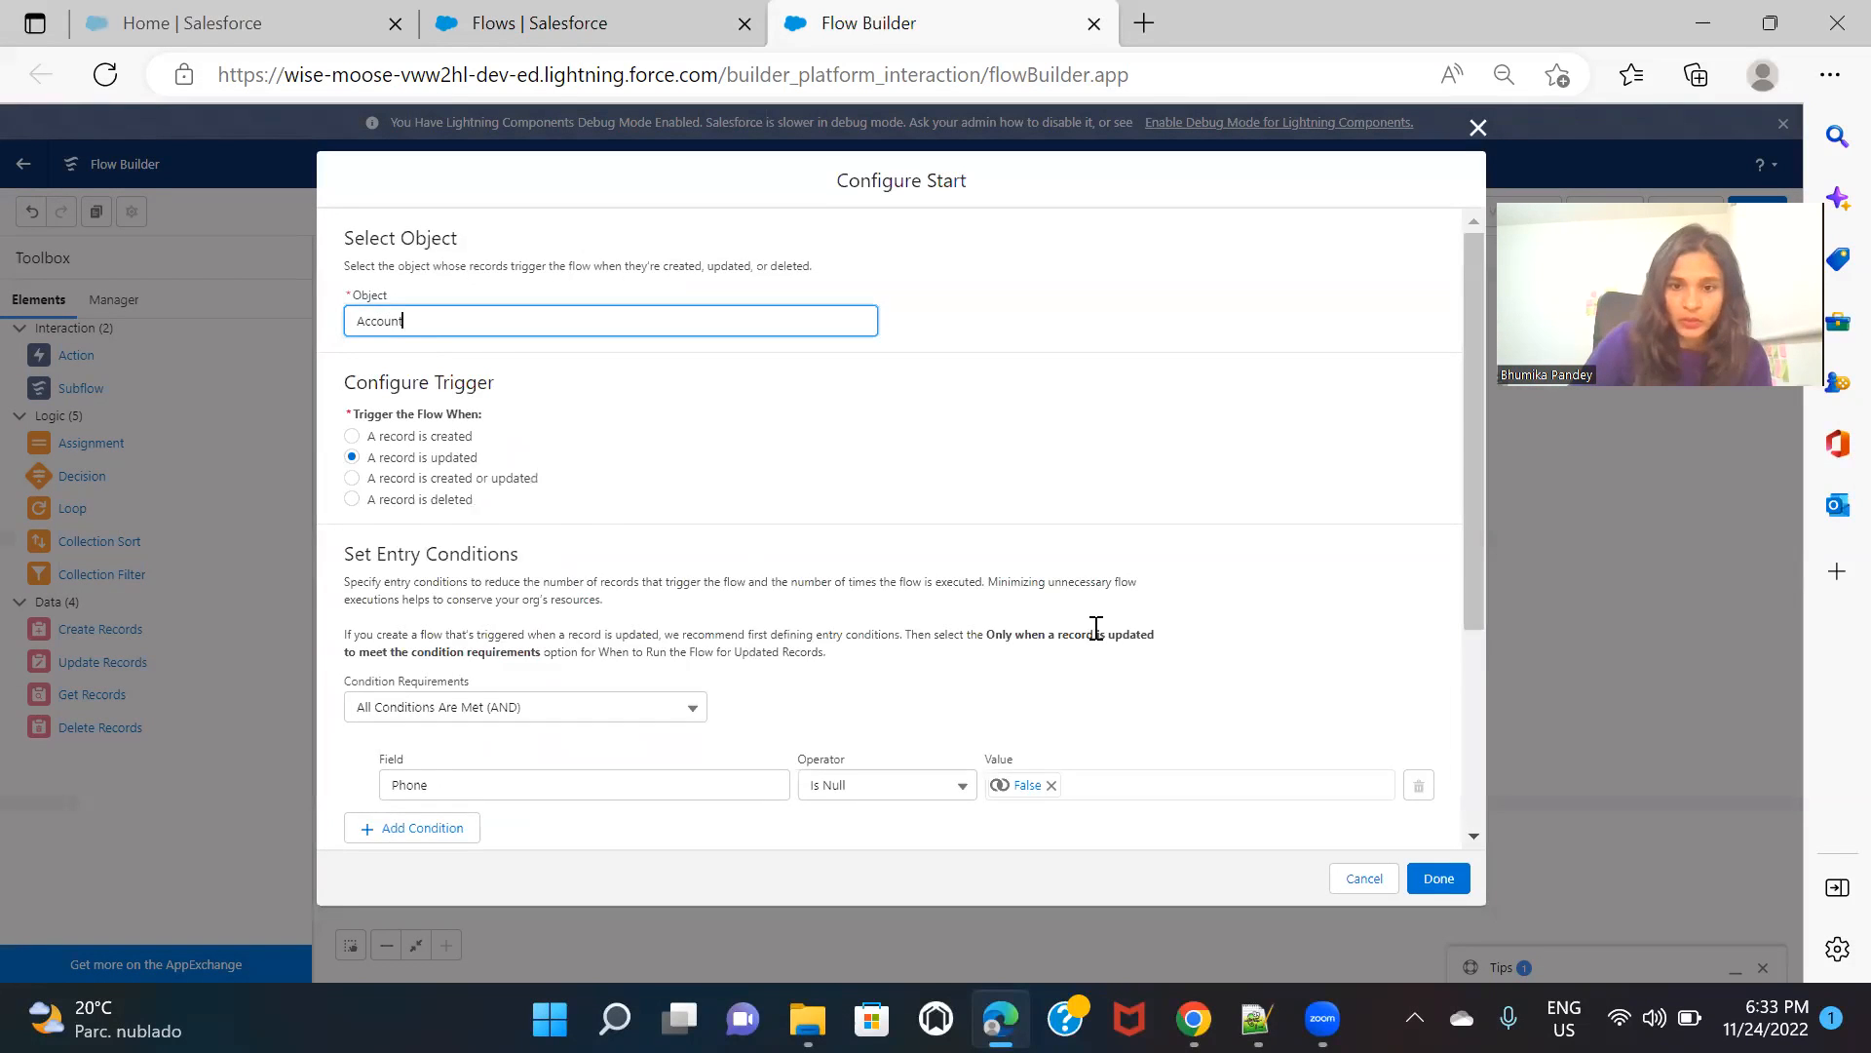
scroll(1099, 638, "down", 1)
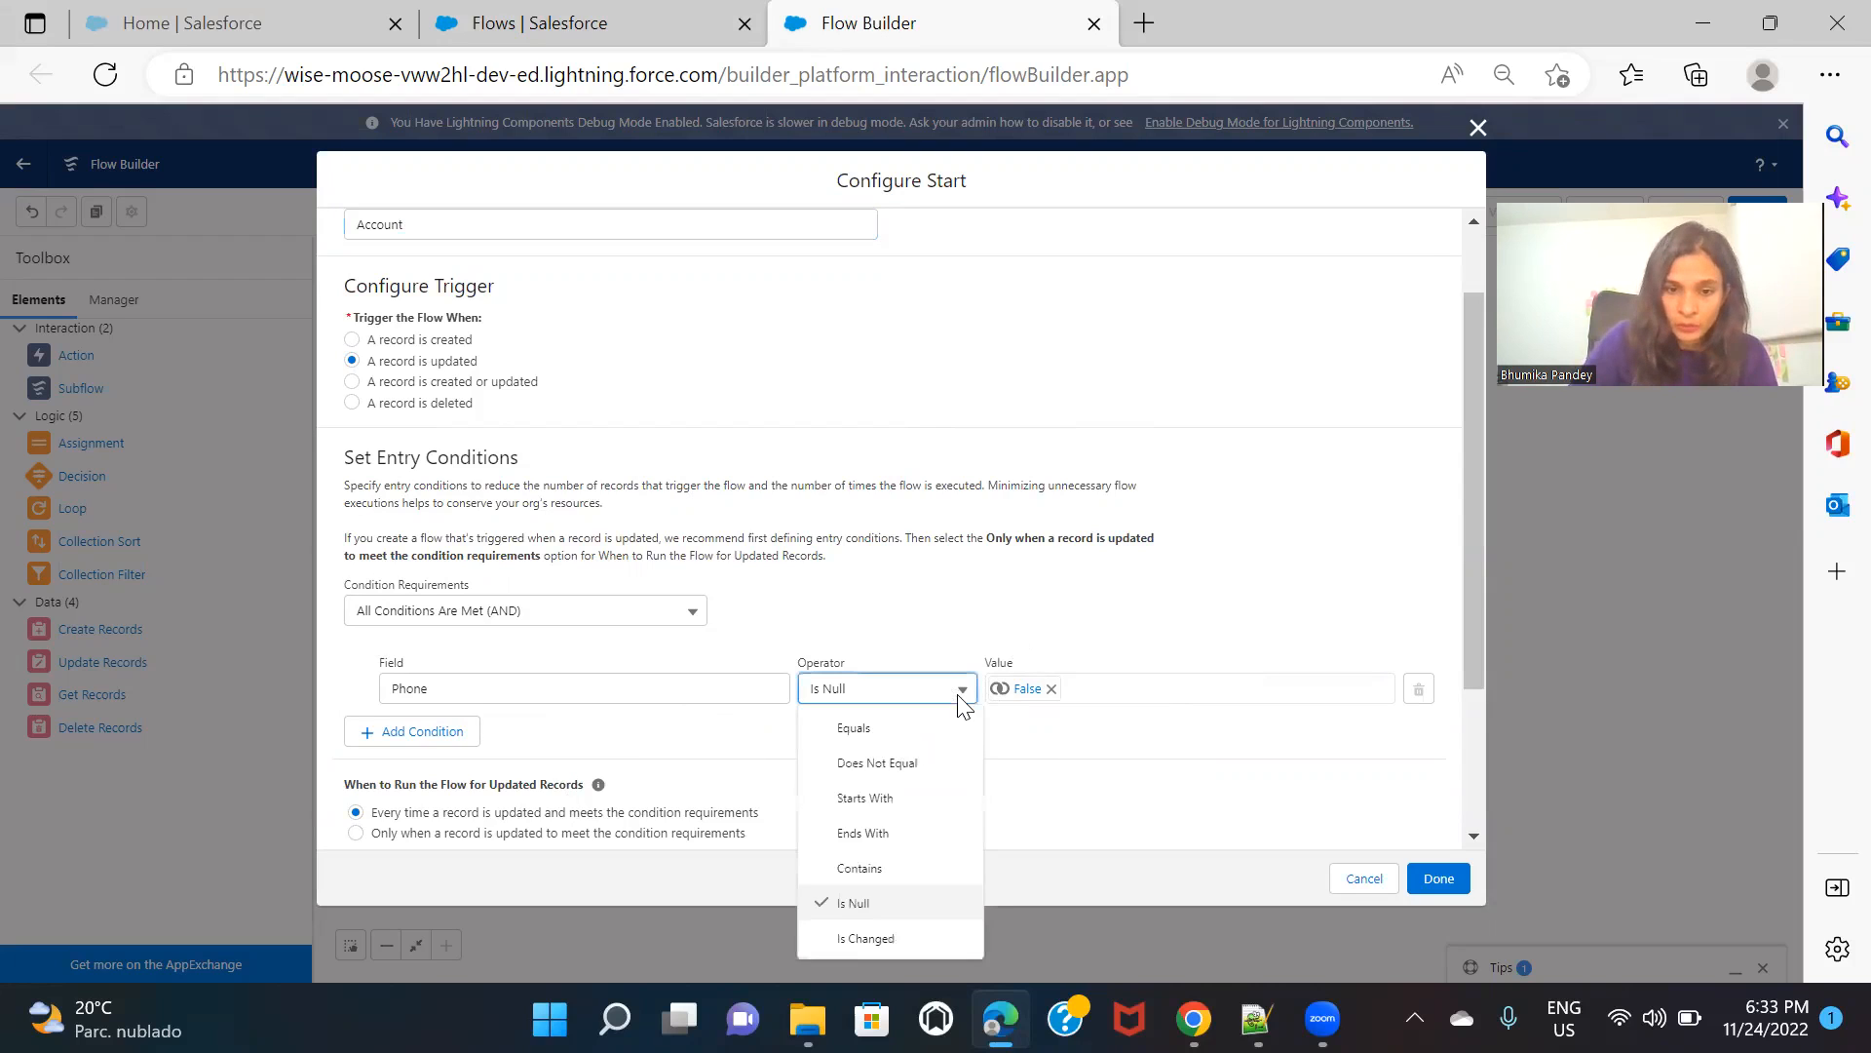
left_click(932, 938)
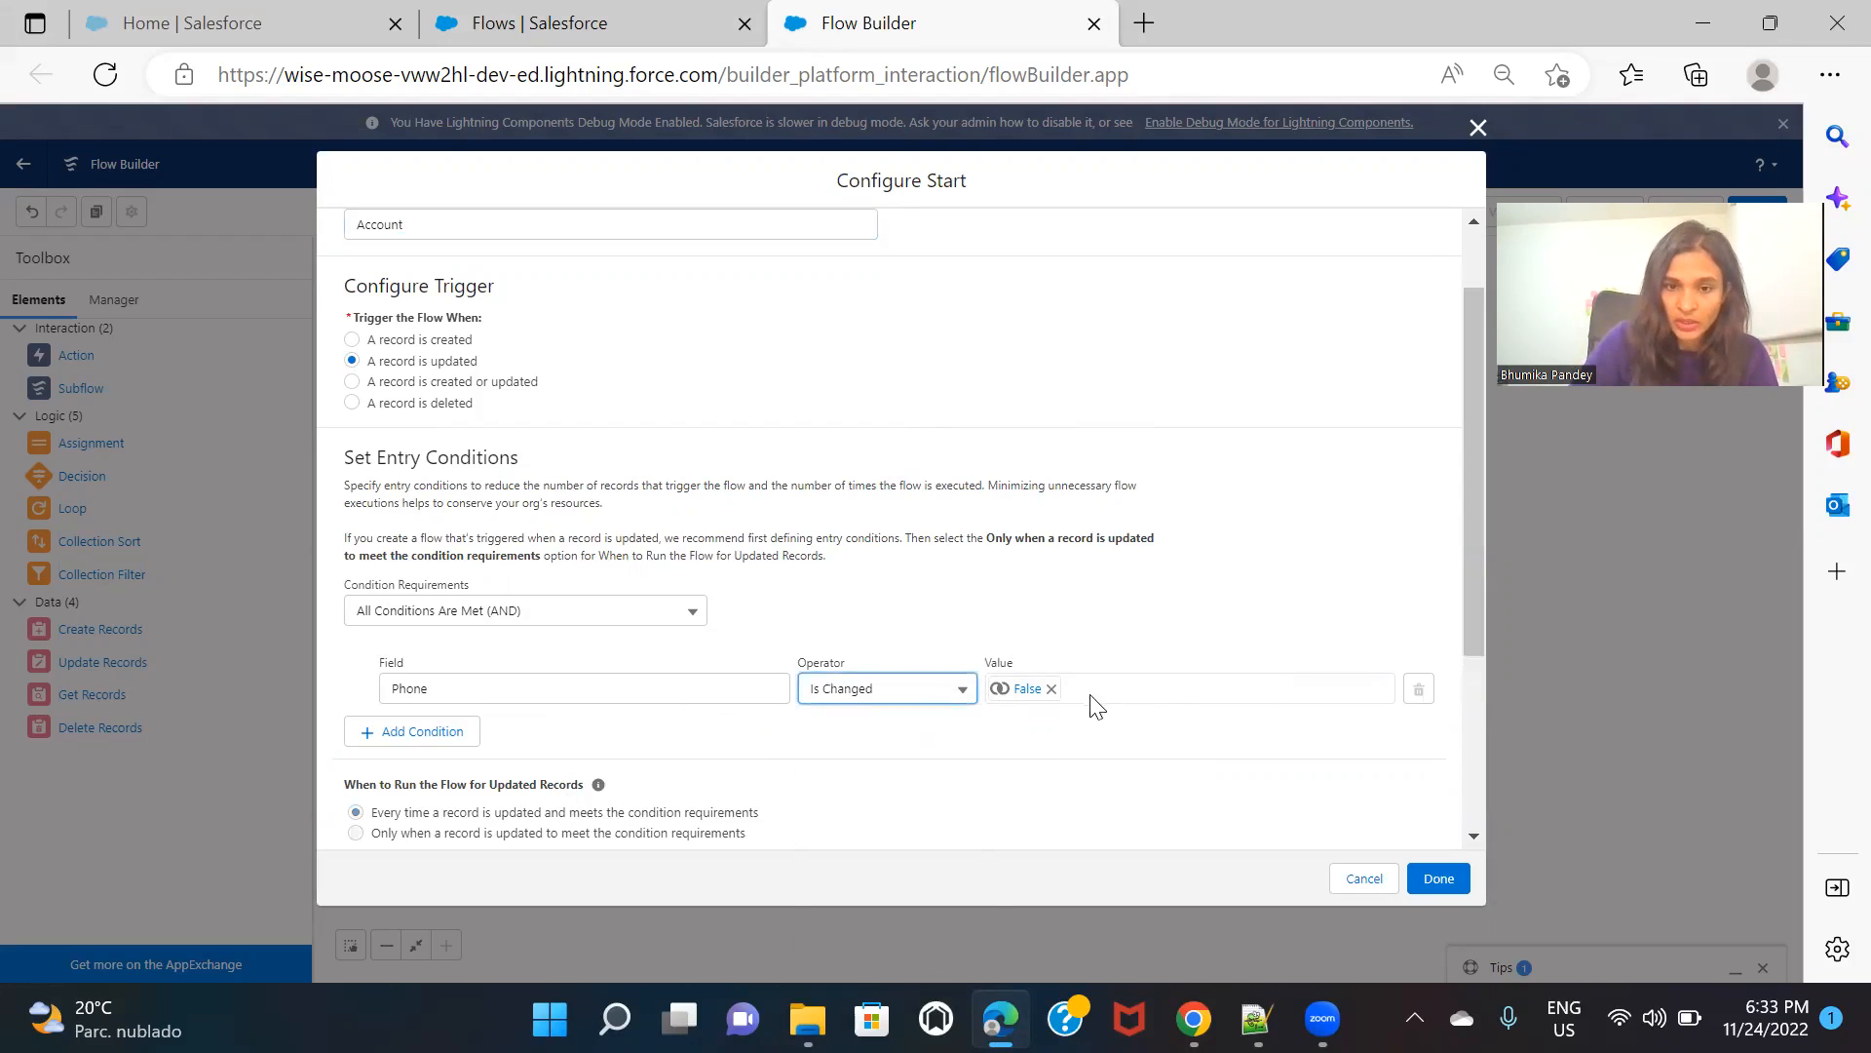
left_click(1052, 689)
type("T")
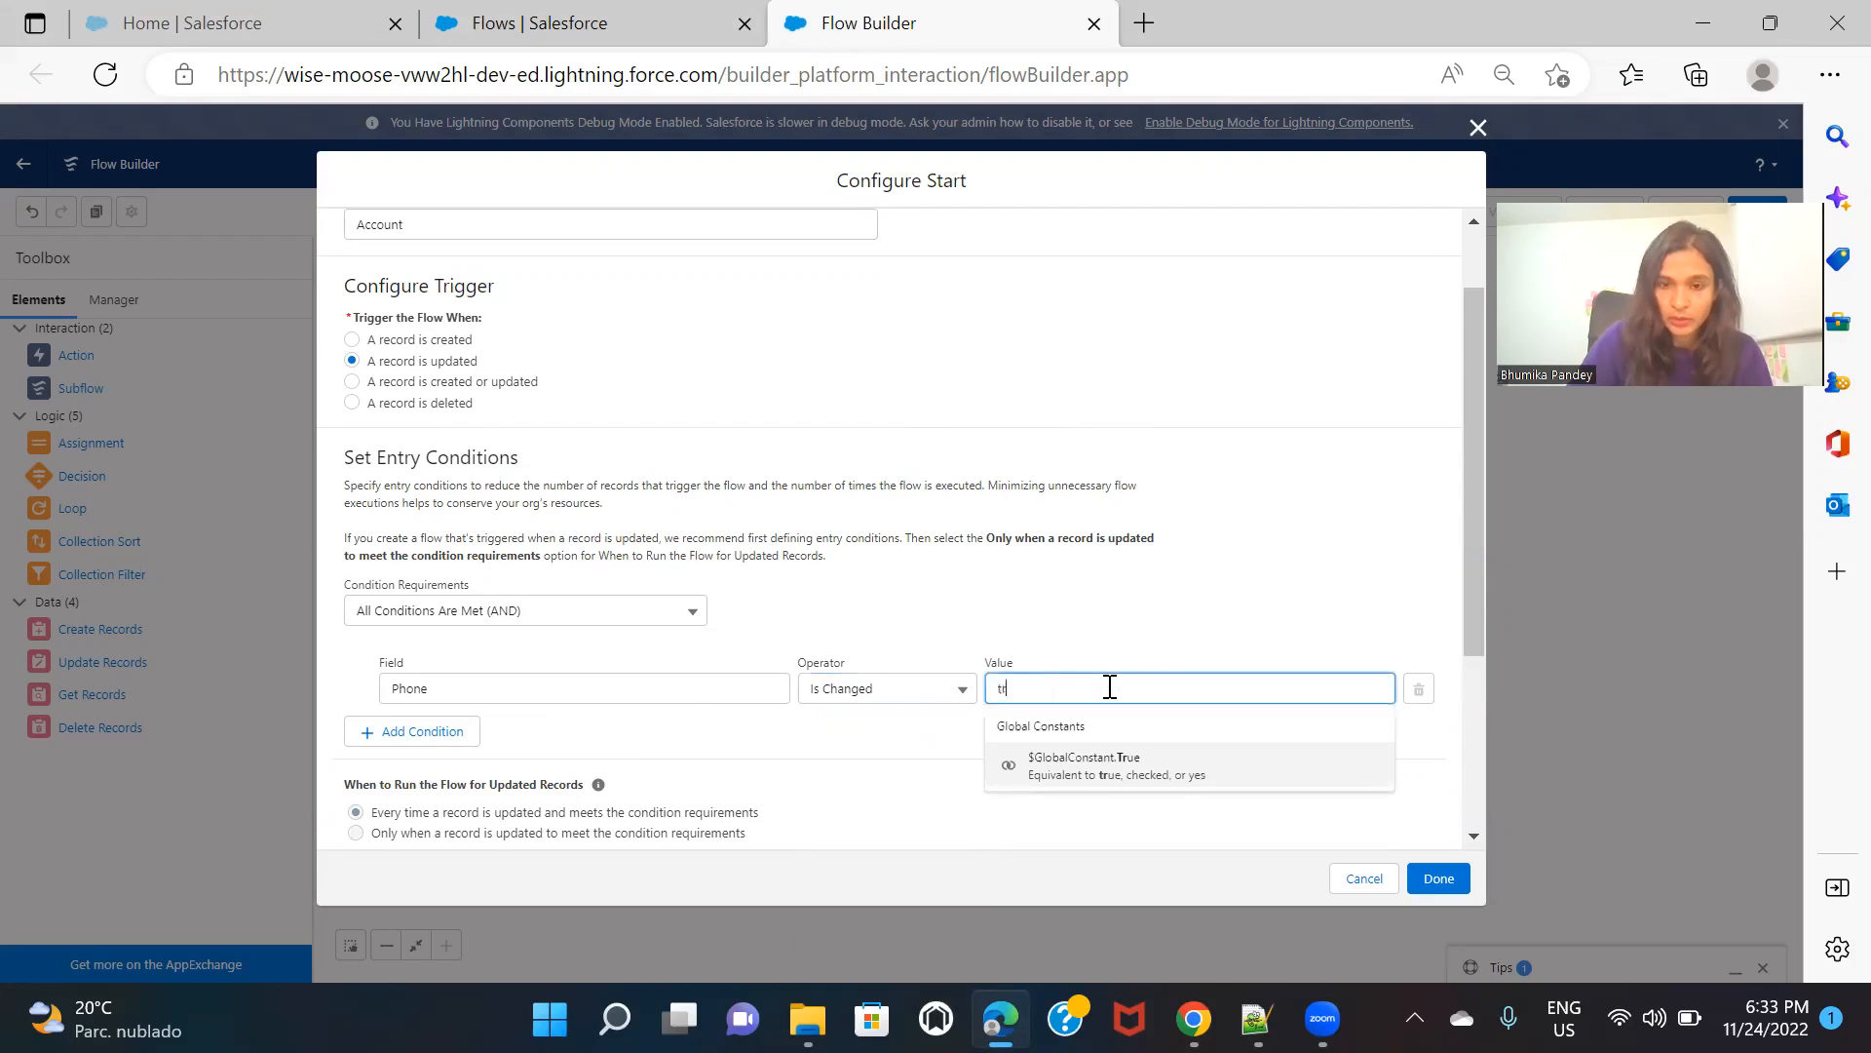
left_click(1131, 775)
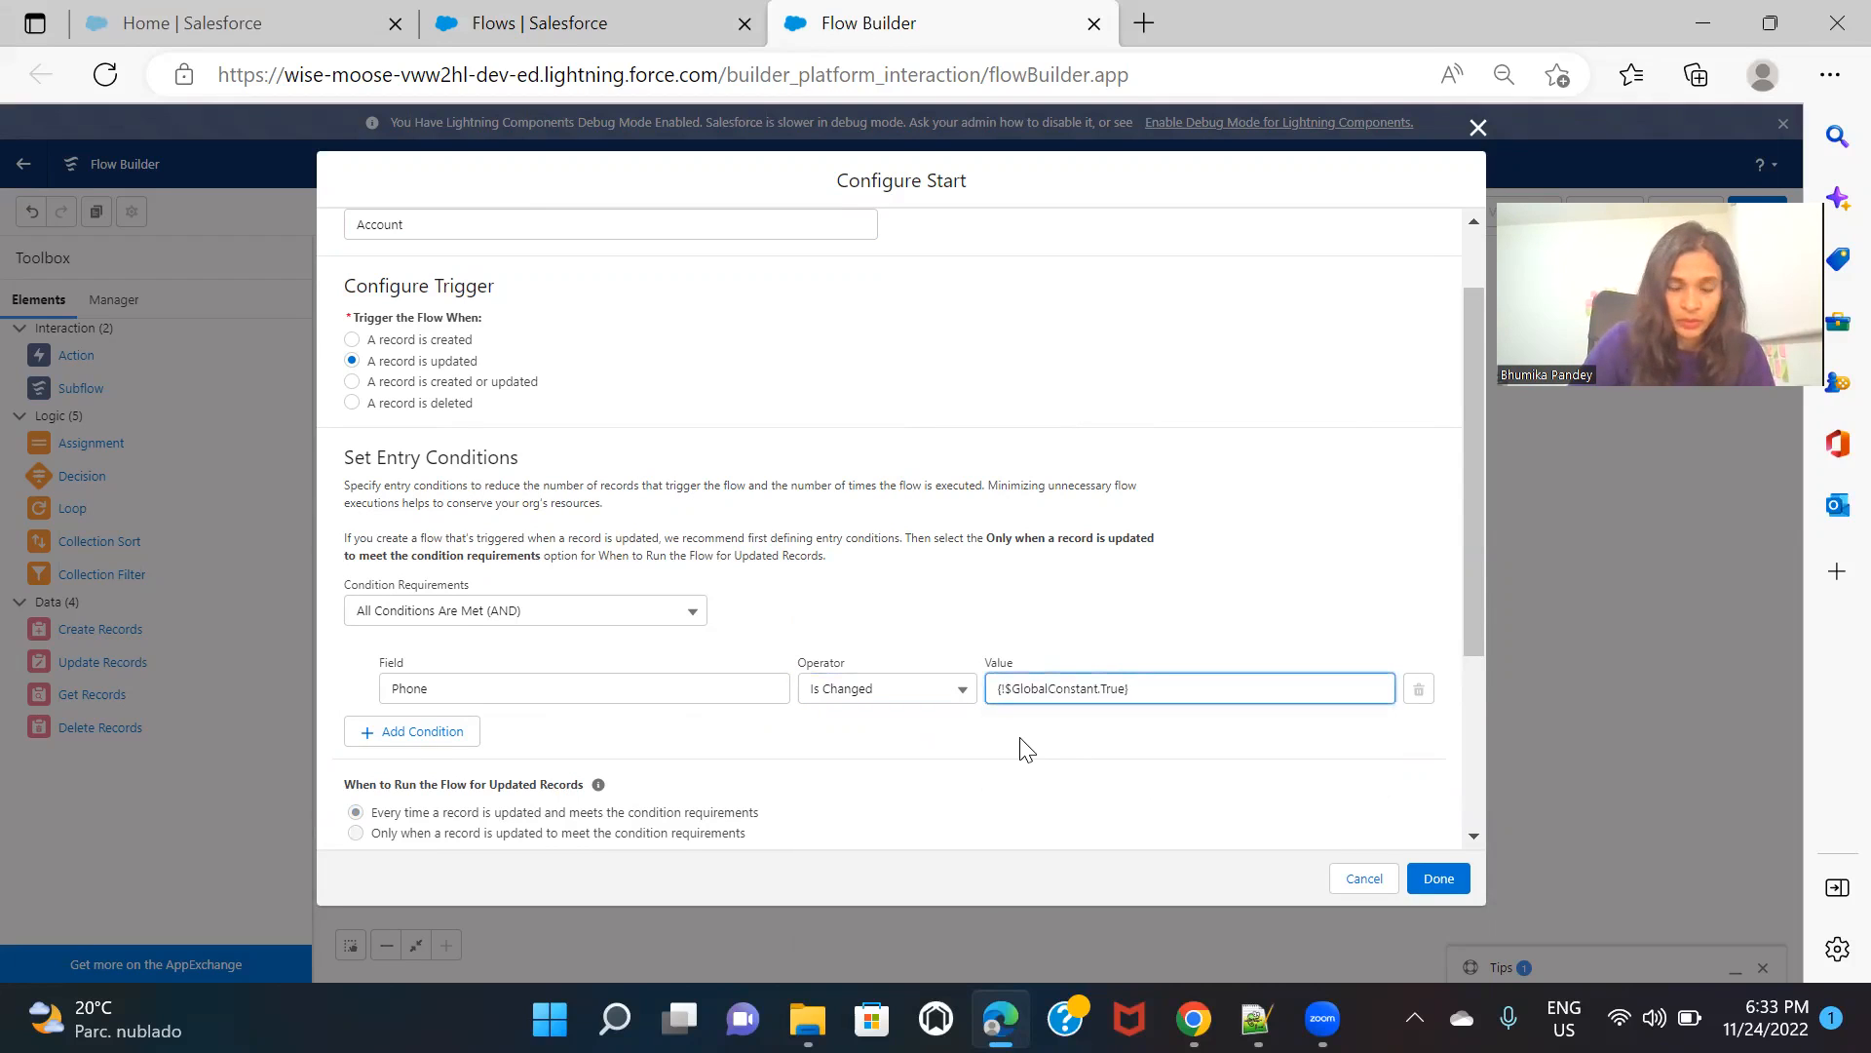
scroll(1019, 747, "down", 1)
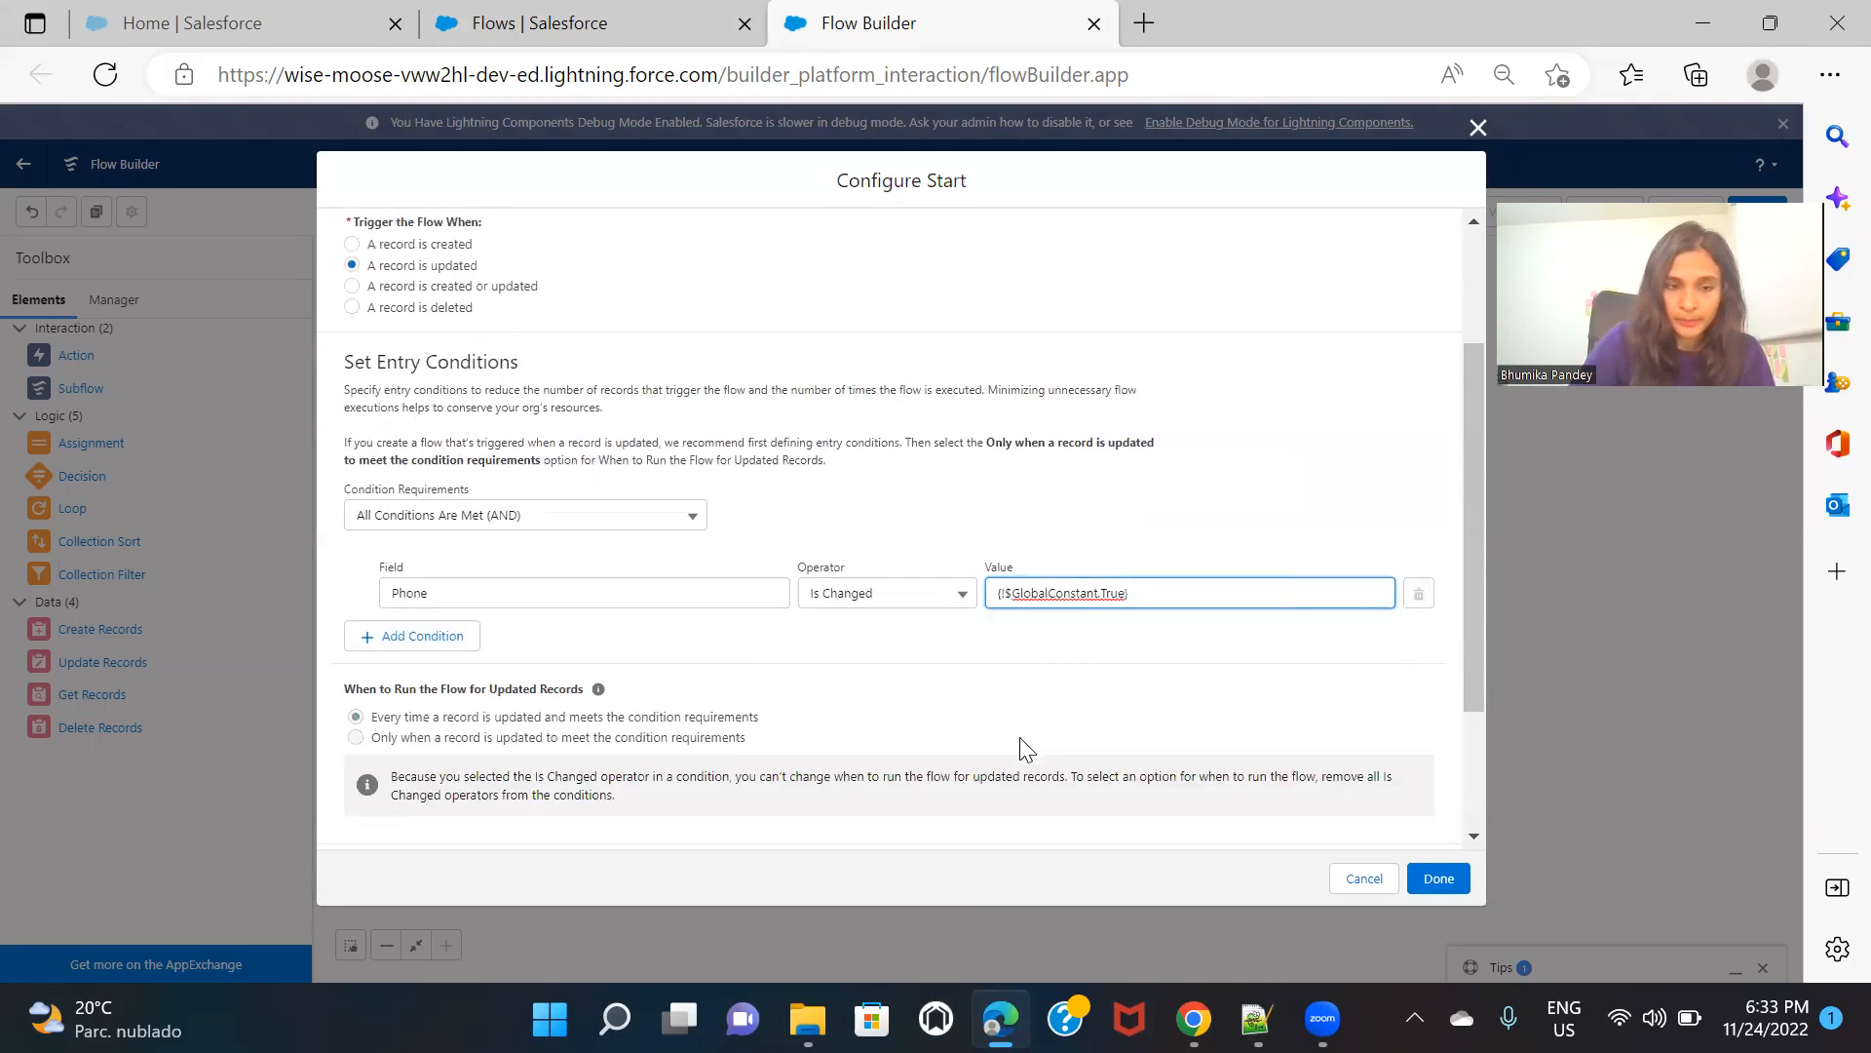
left_click(1439, 882)
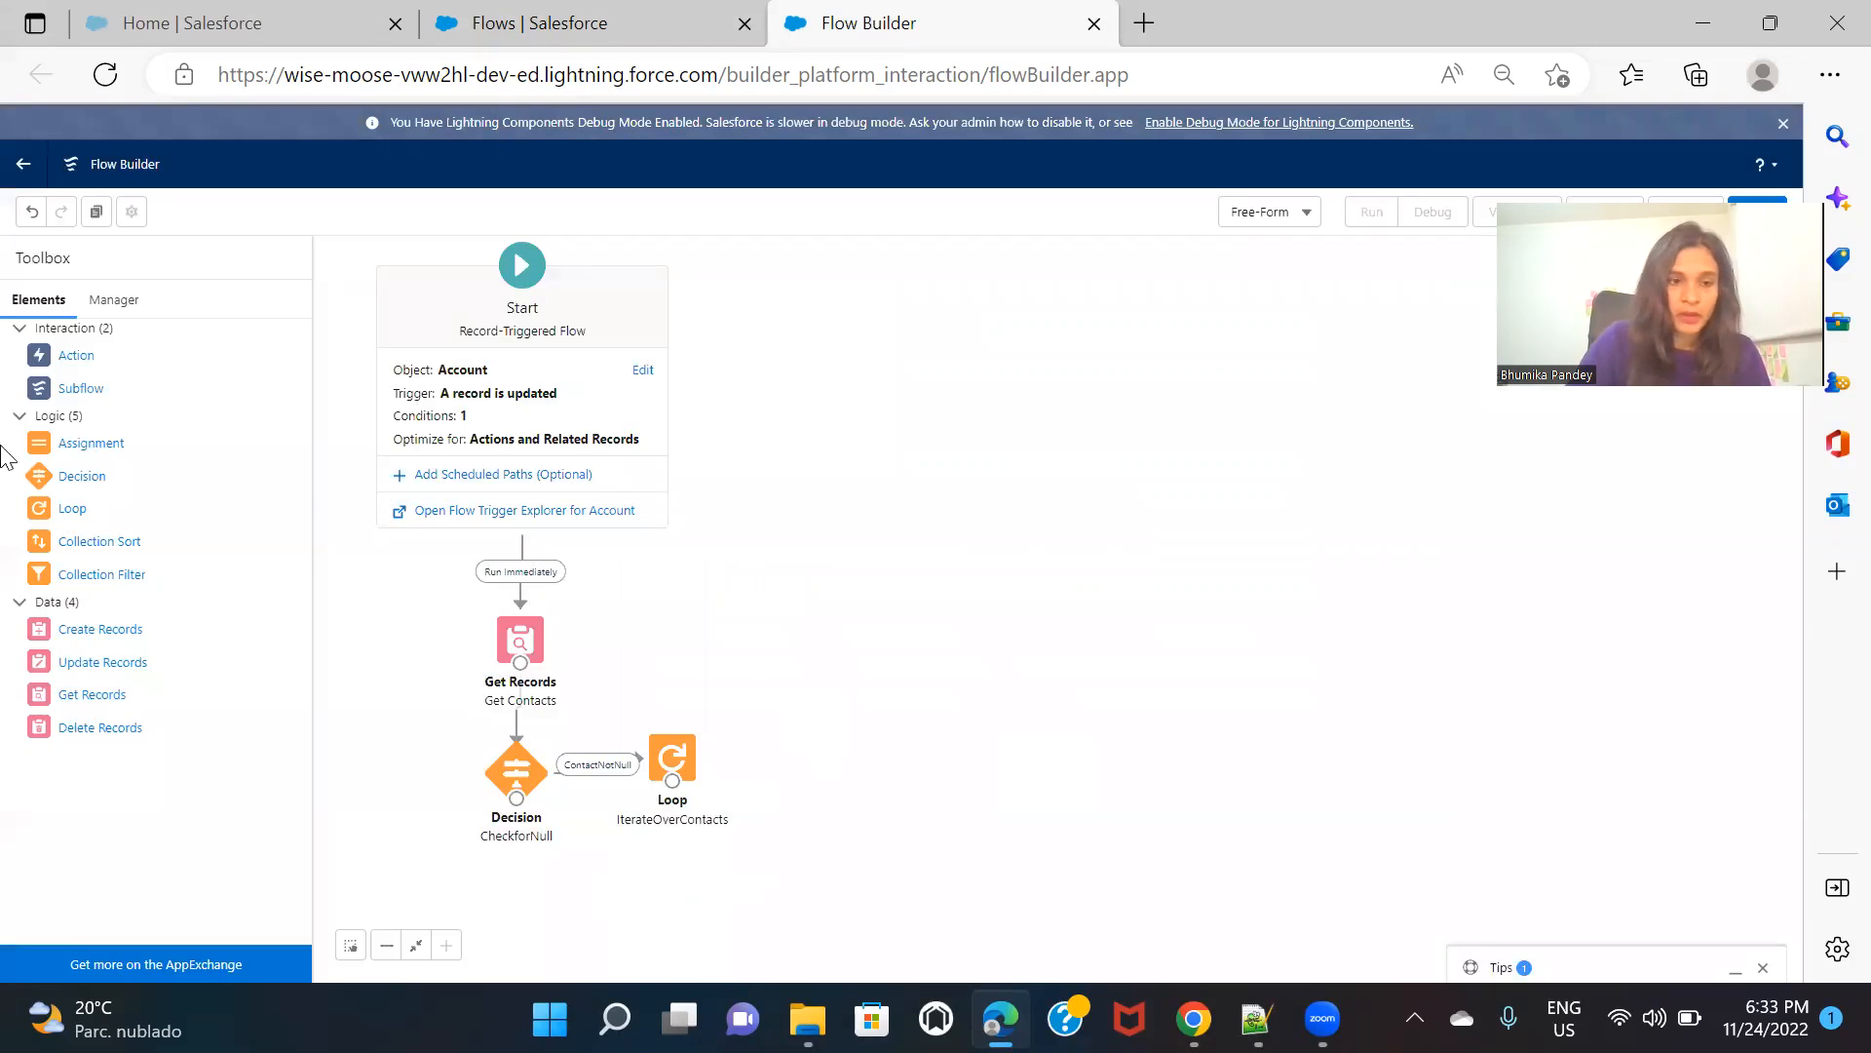
Add an Assignment element beside the loop and label it Assign Contact Record, with API name Assign_Contact_Record
left_click_drag(102, 445, 845, 770)
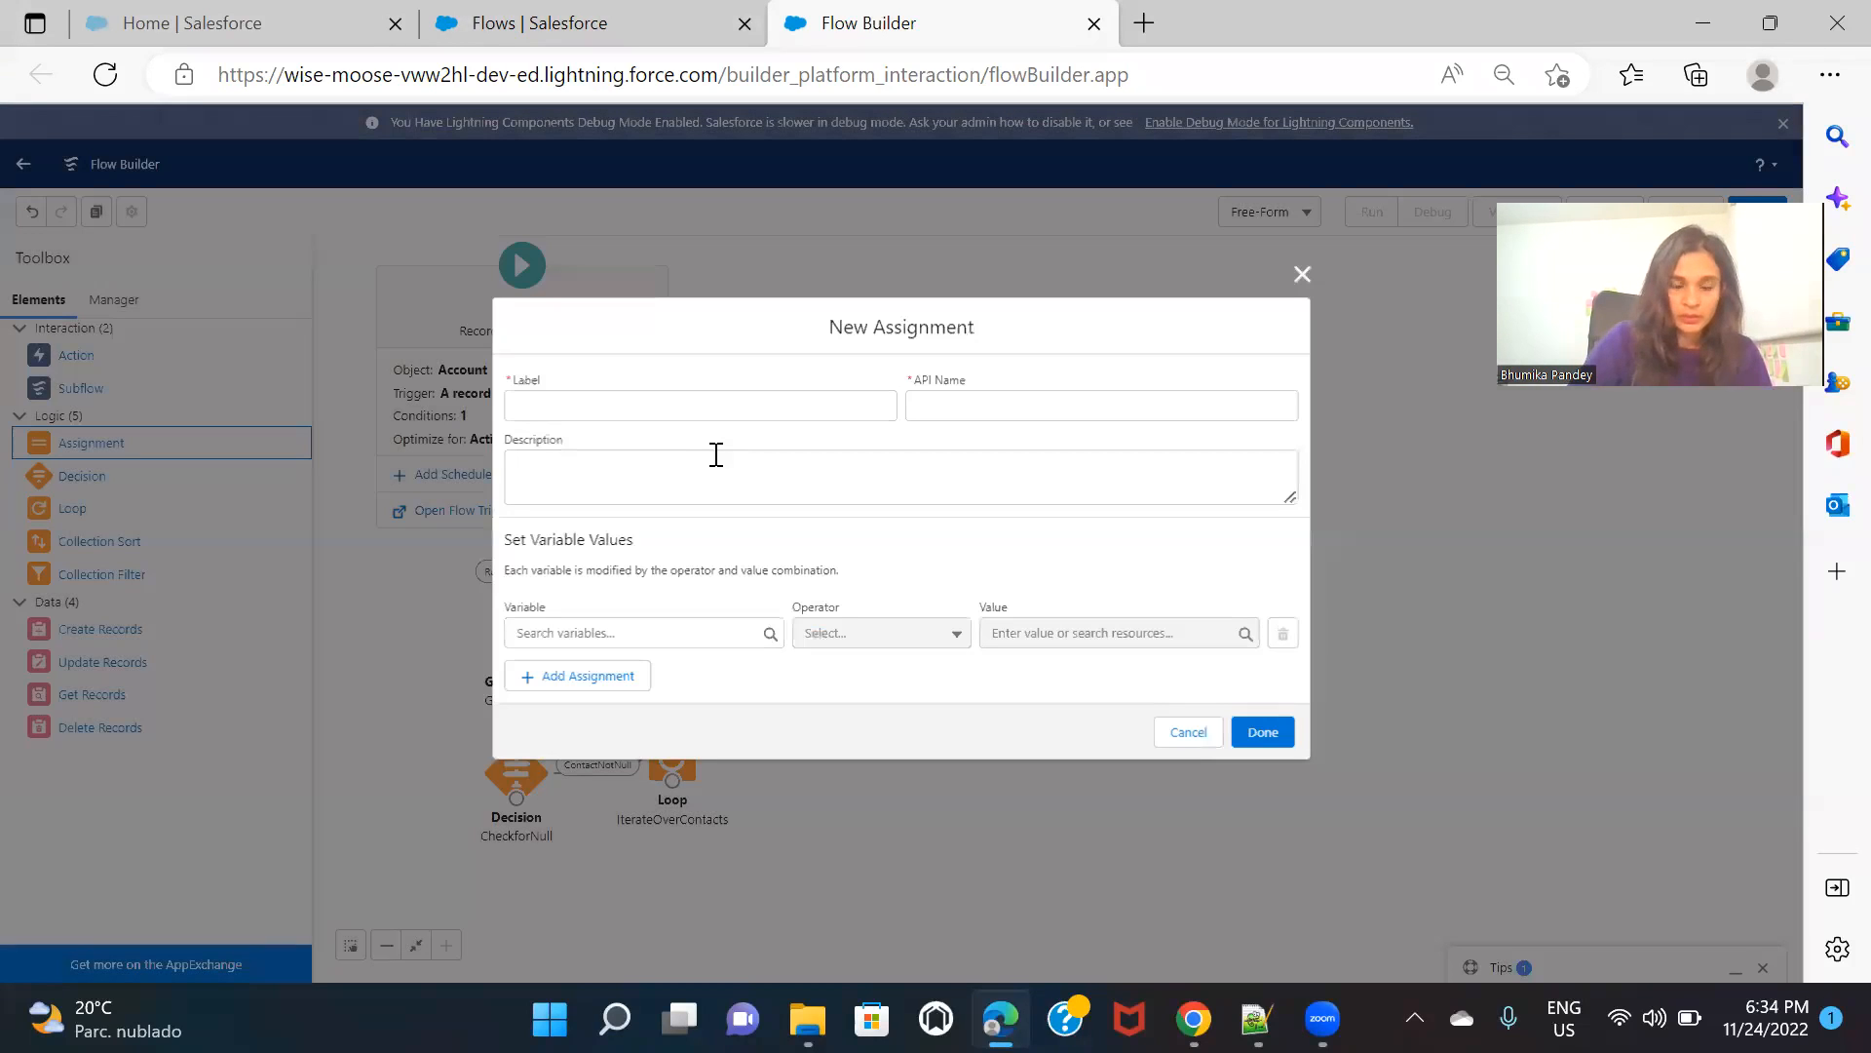
type("Assign Contact")
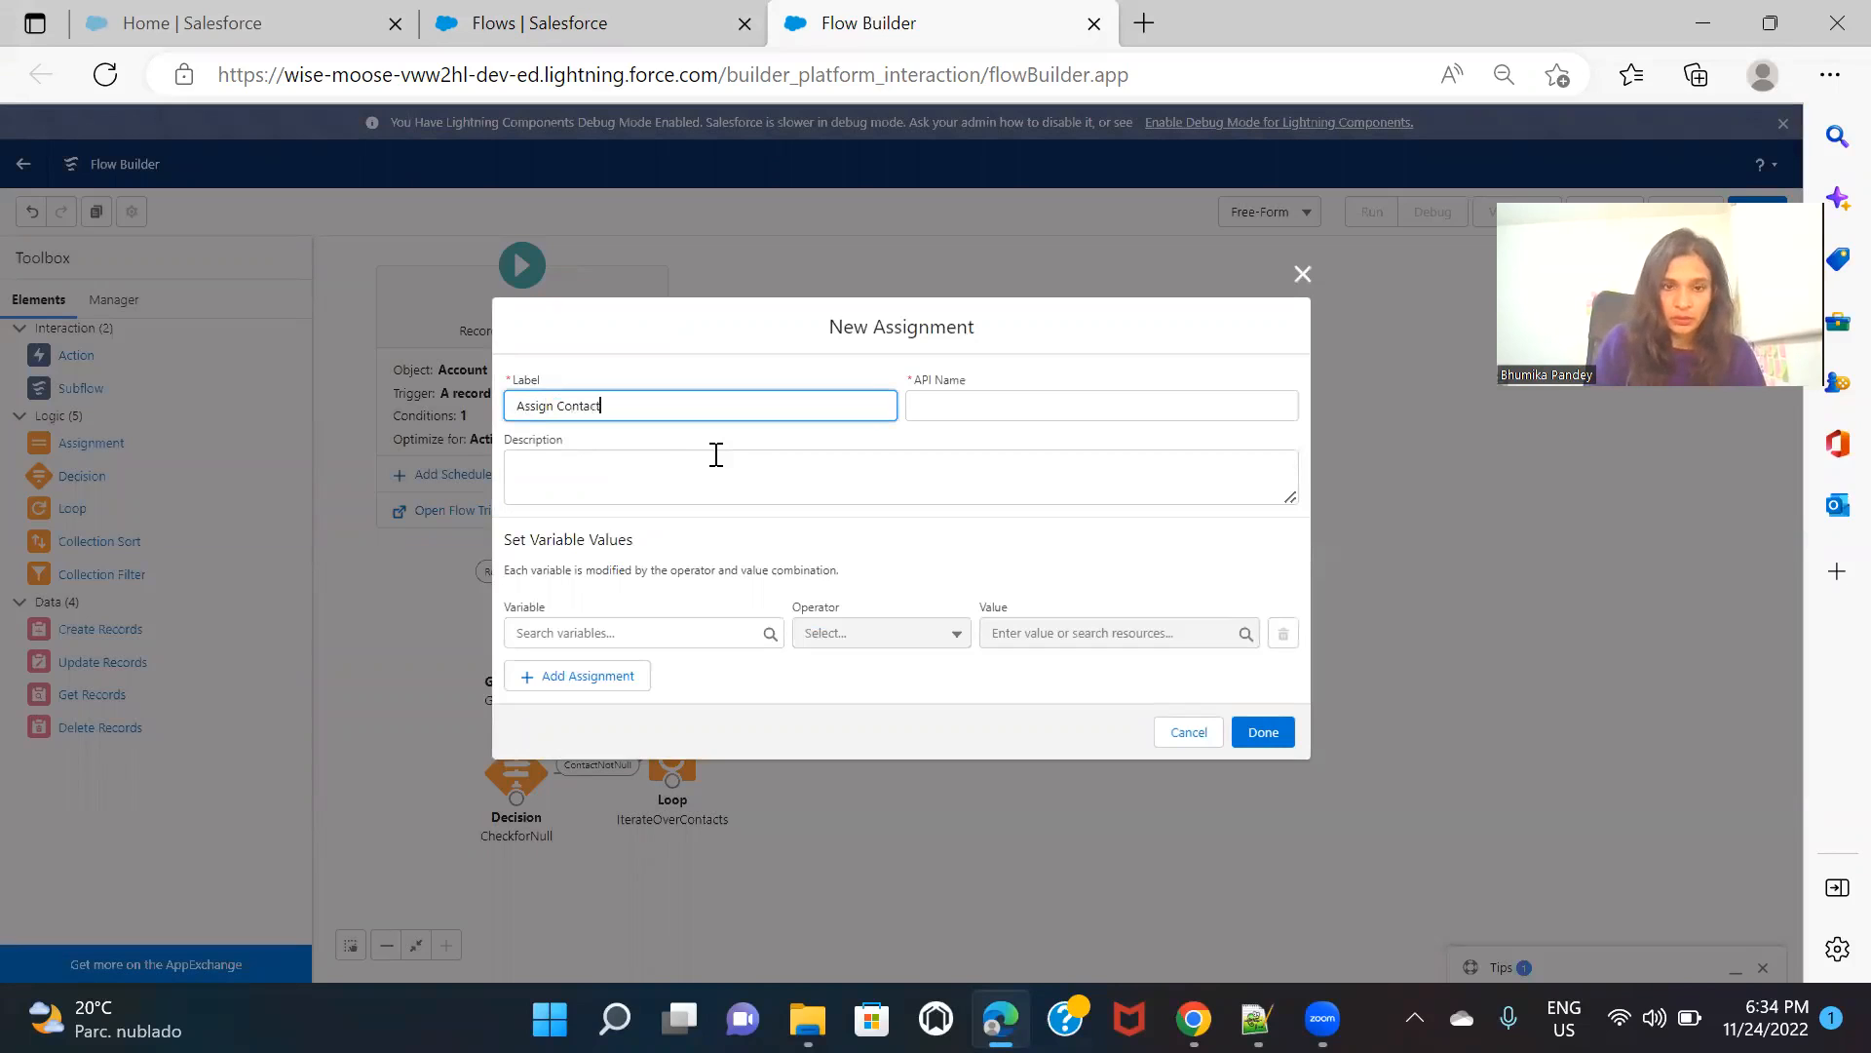
type(" Record")
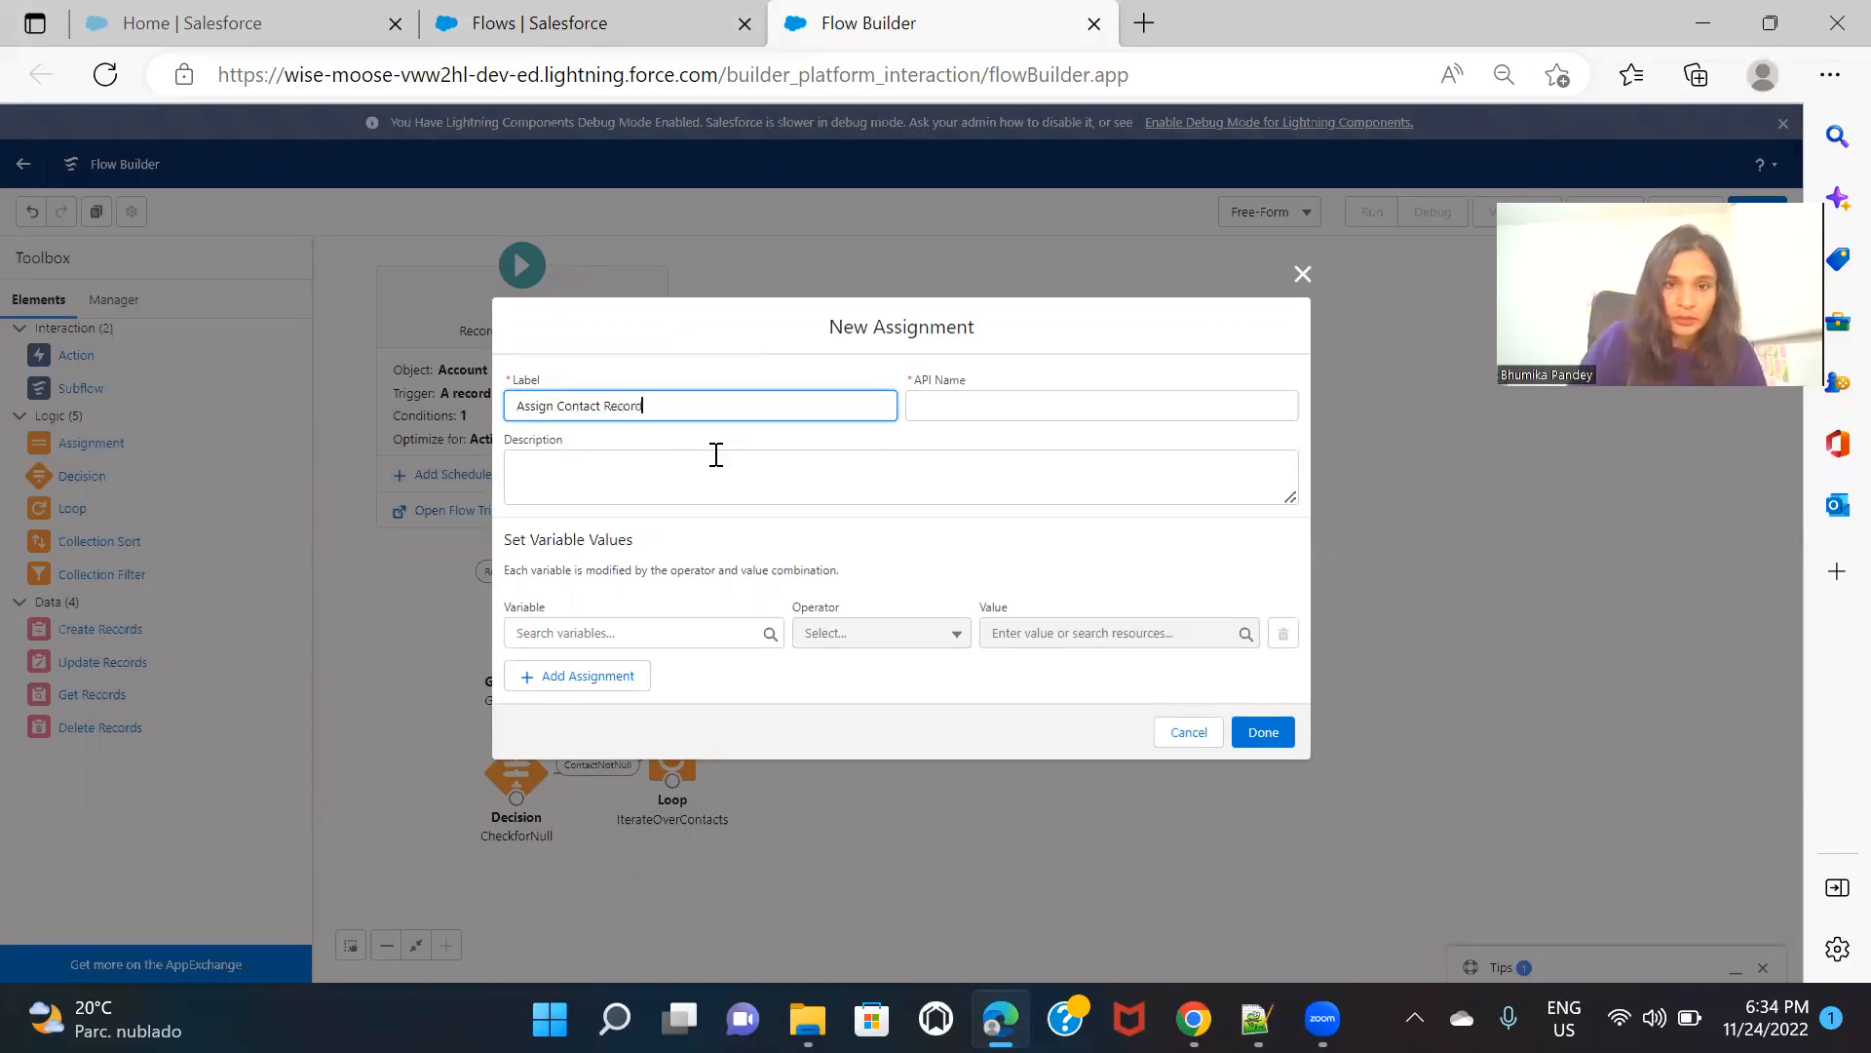
left_click(892, 437)
Set the assignment's first row so ContactRecord's Contact ID equals the Id of the current item from the IterateOverContacts loop
left_click(680, 625)
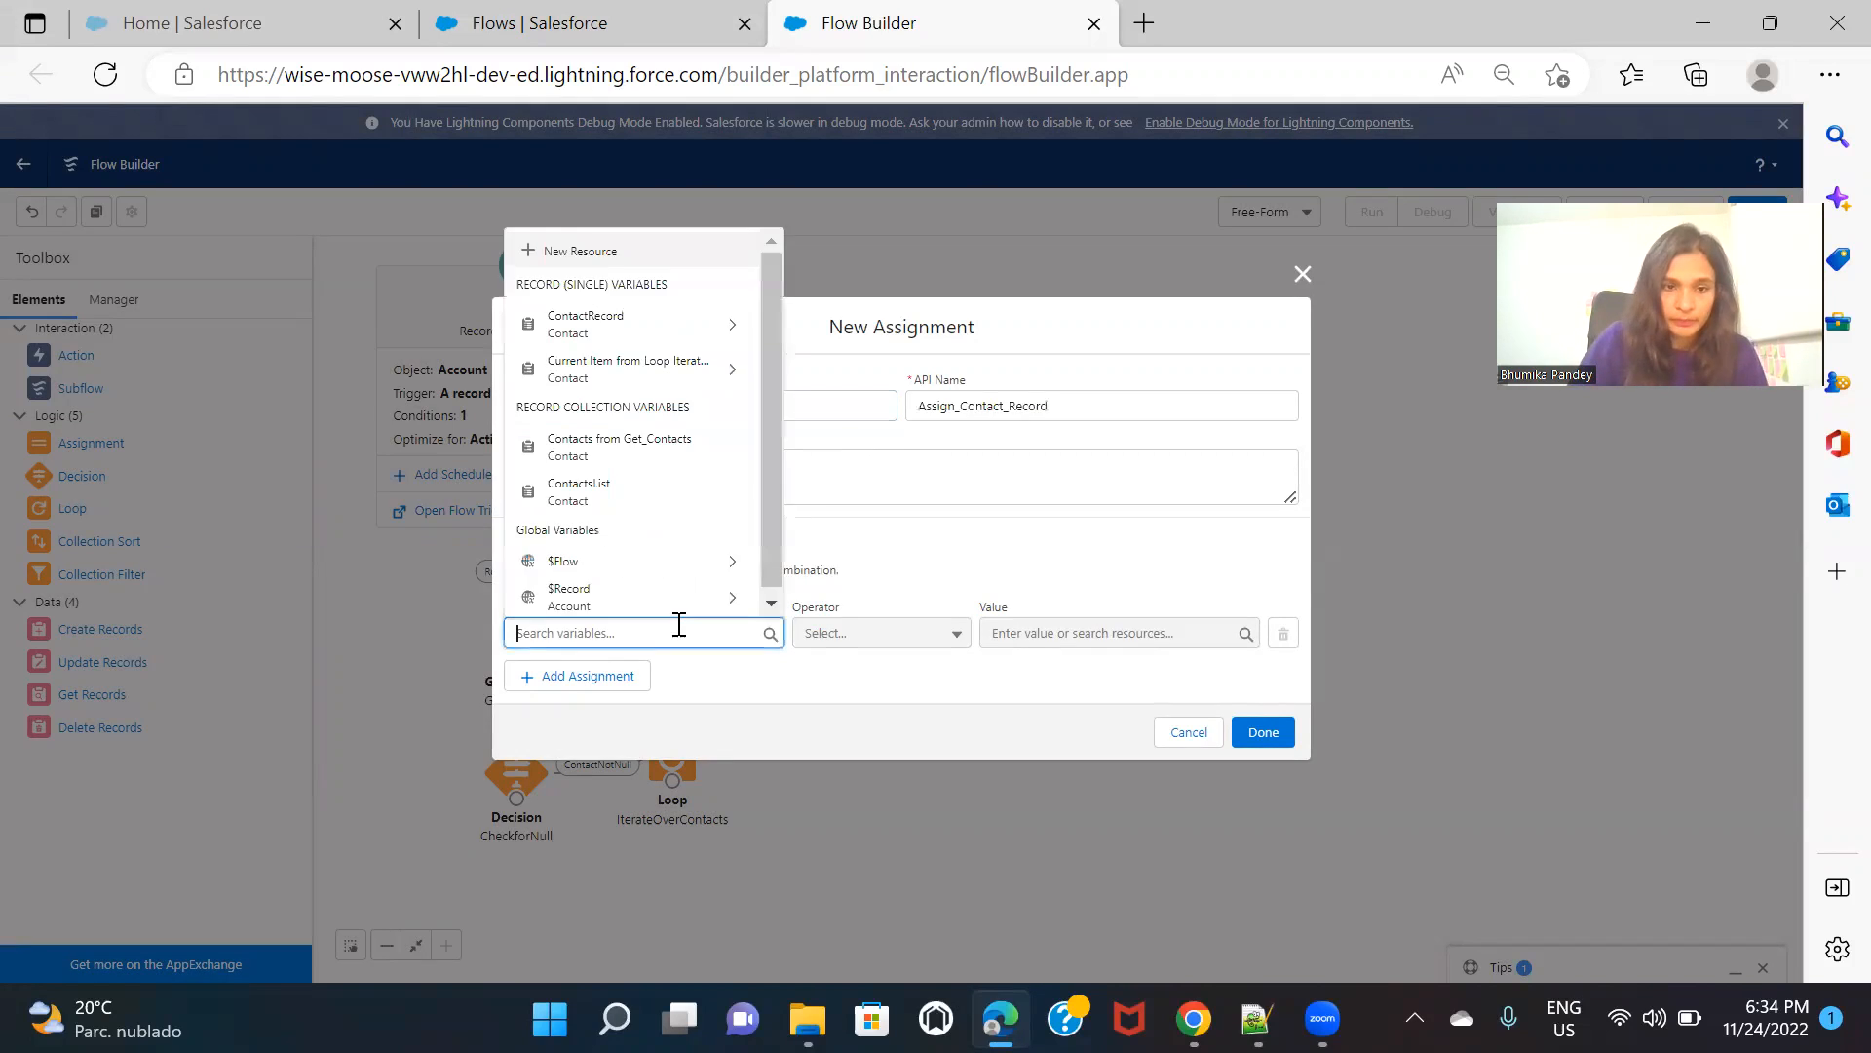
type("cont")
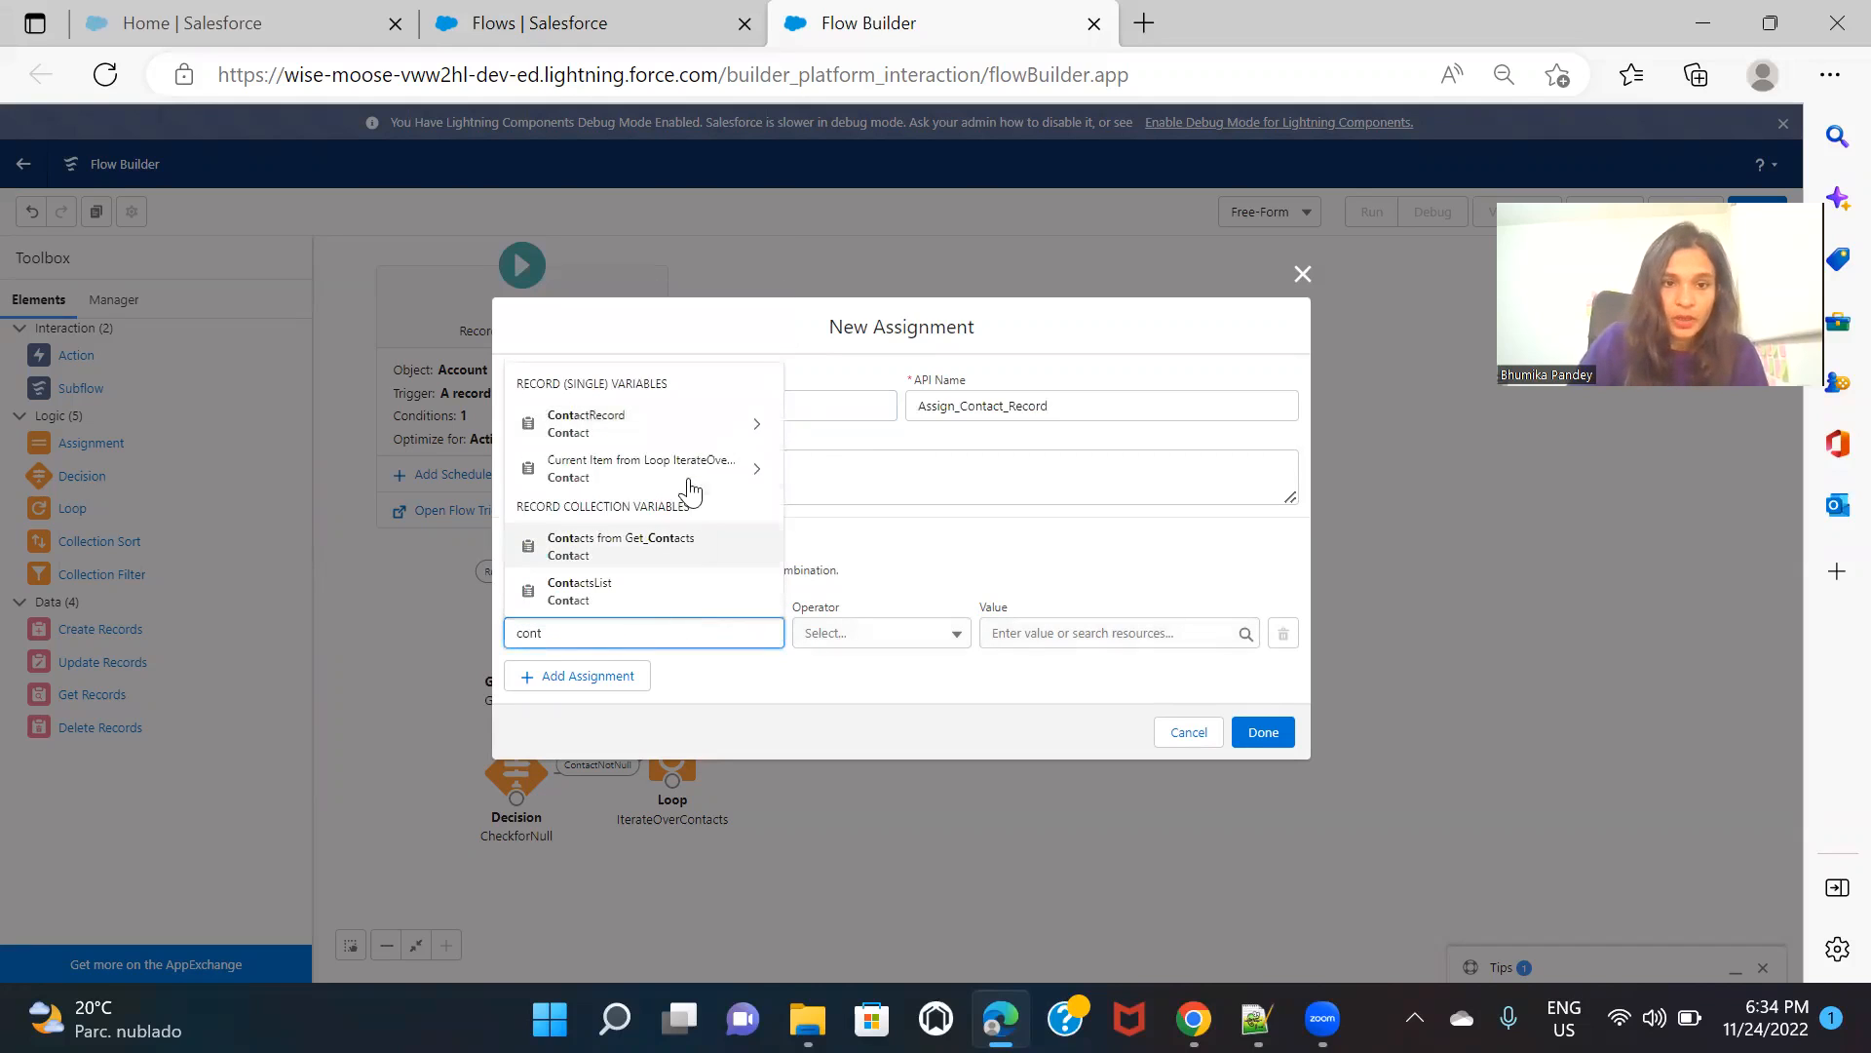
left_click(687, 433)
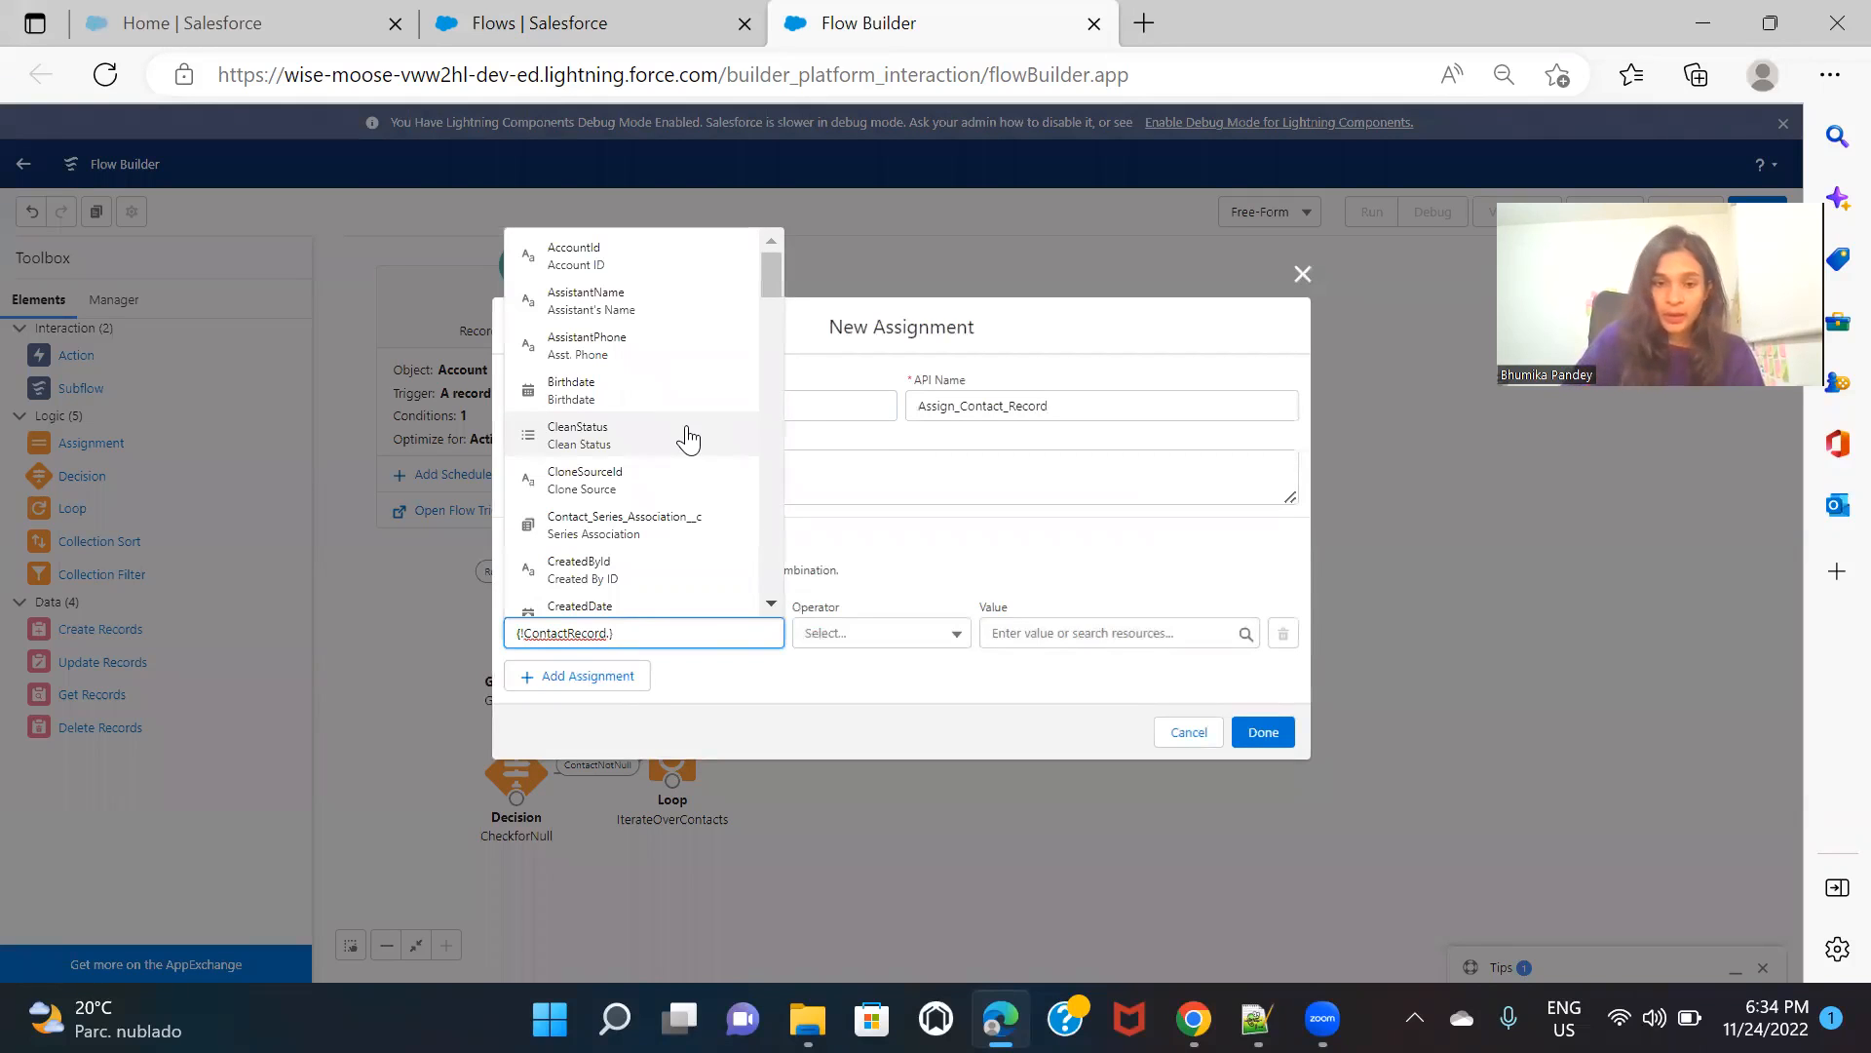
type("Id")
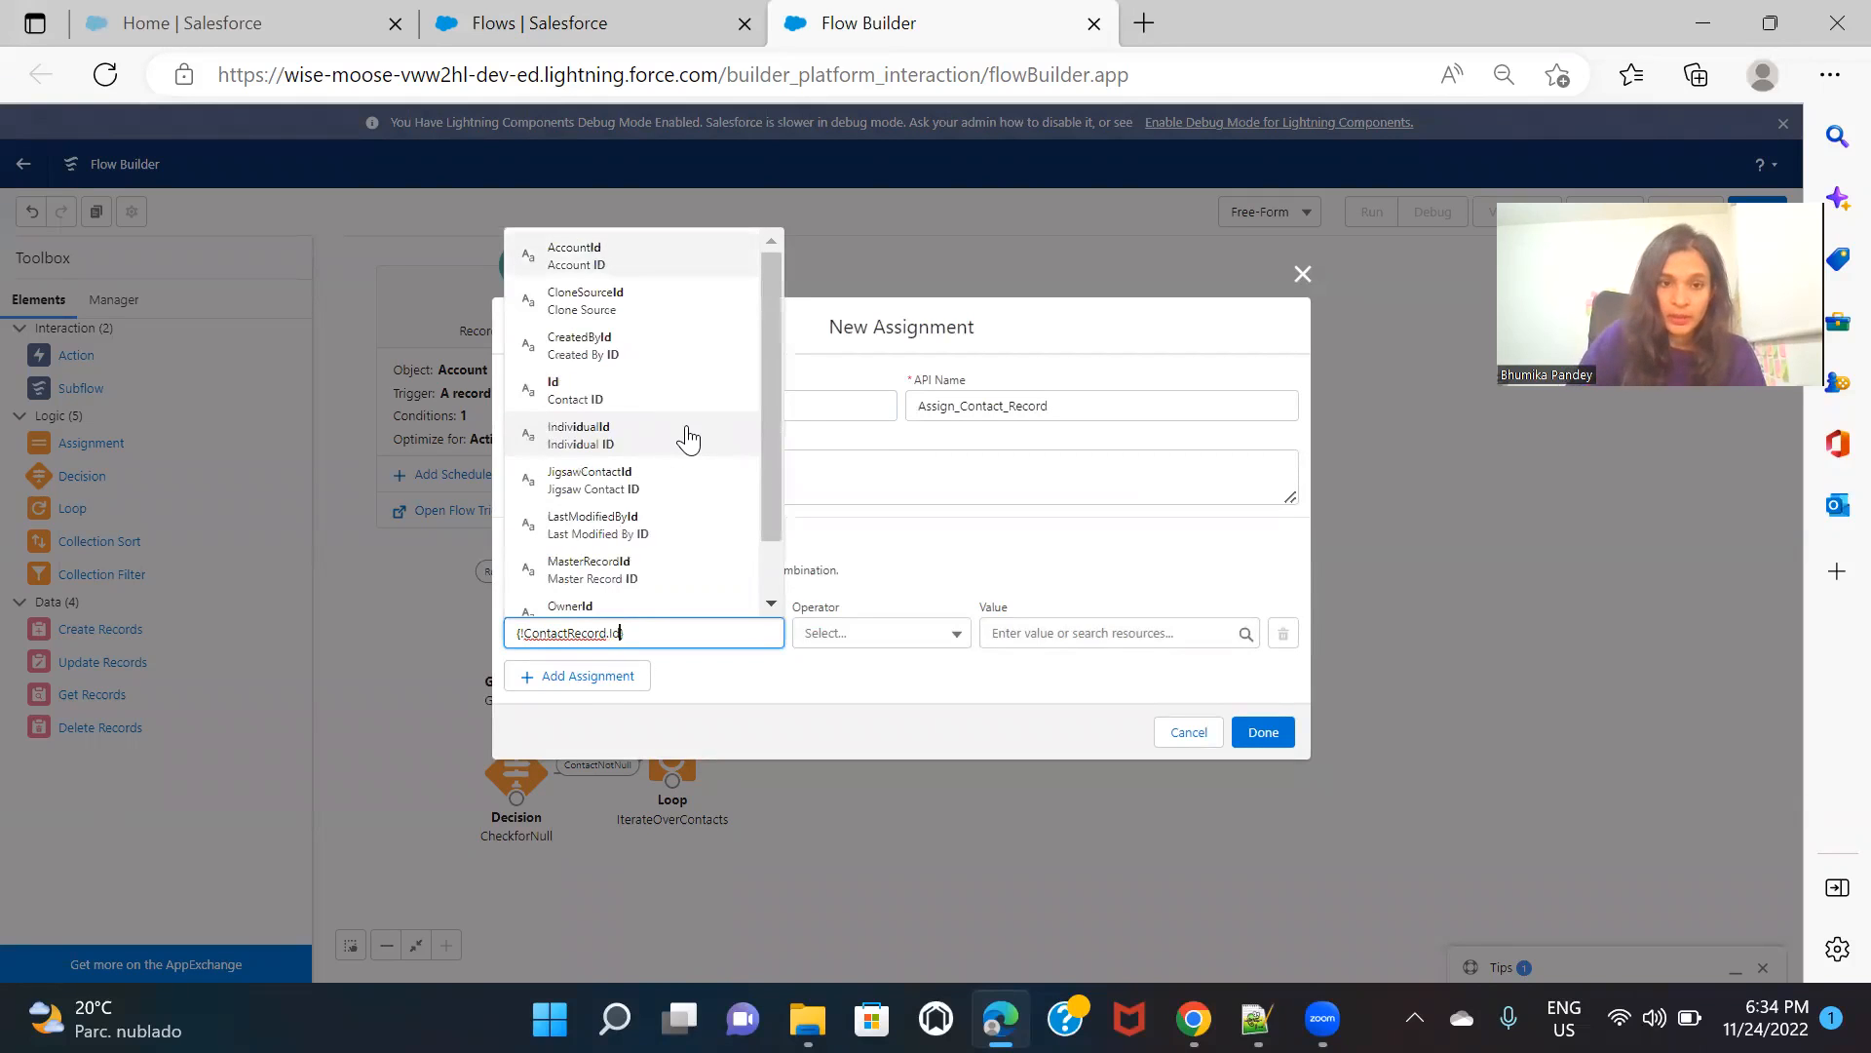
left_click(660, 398)
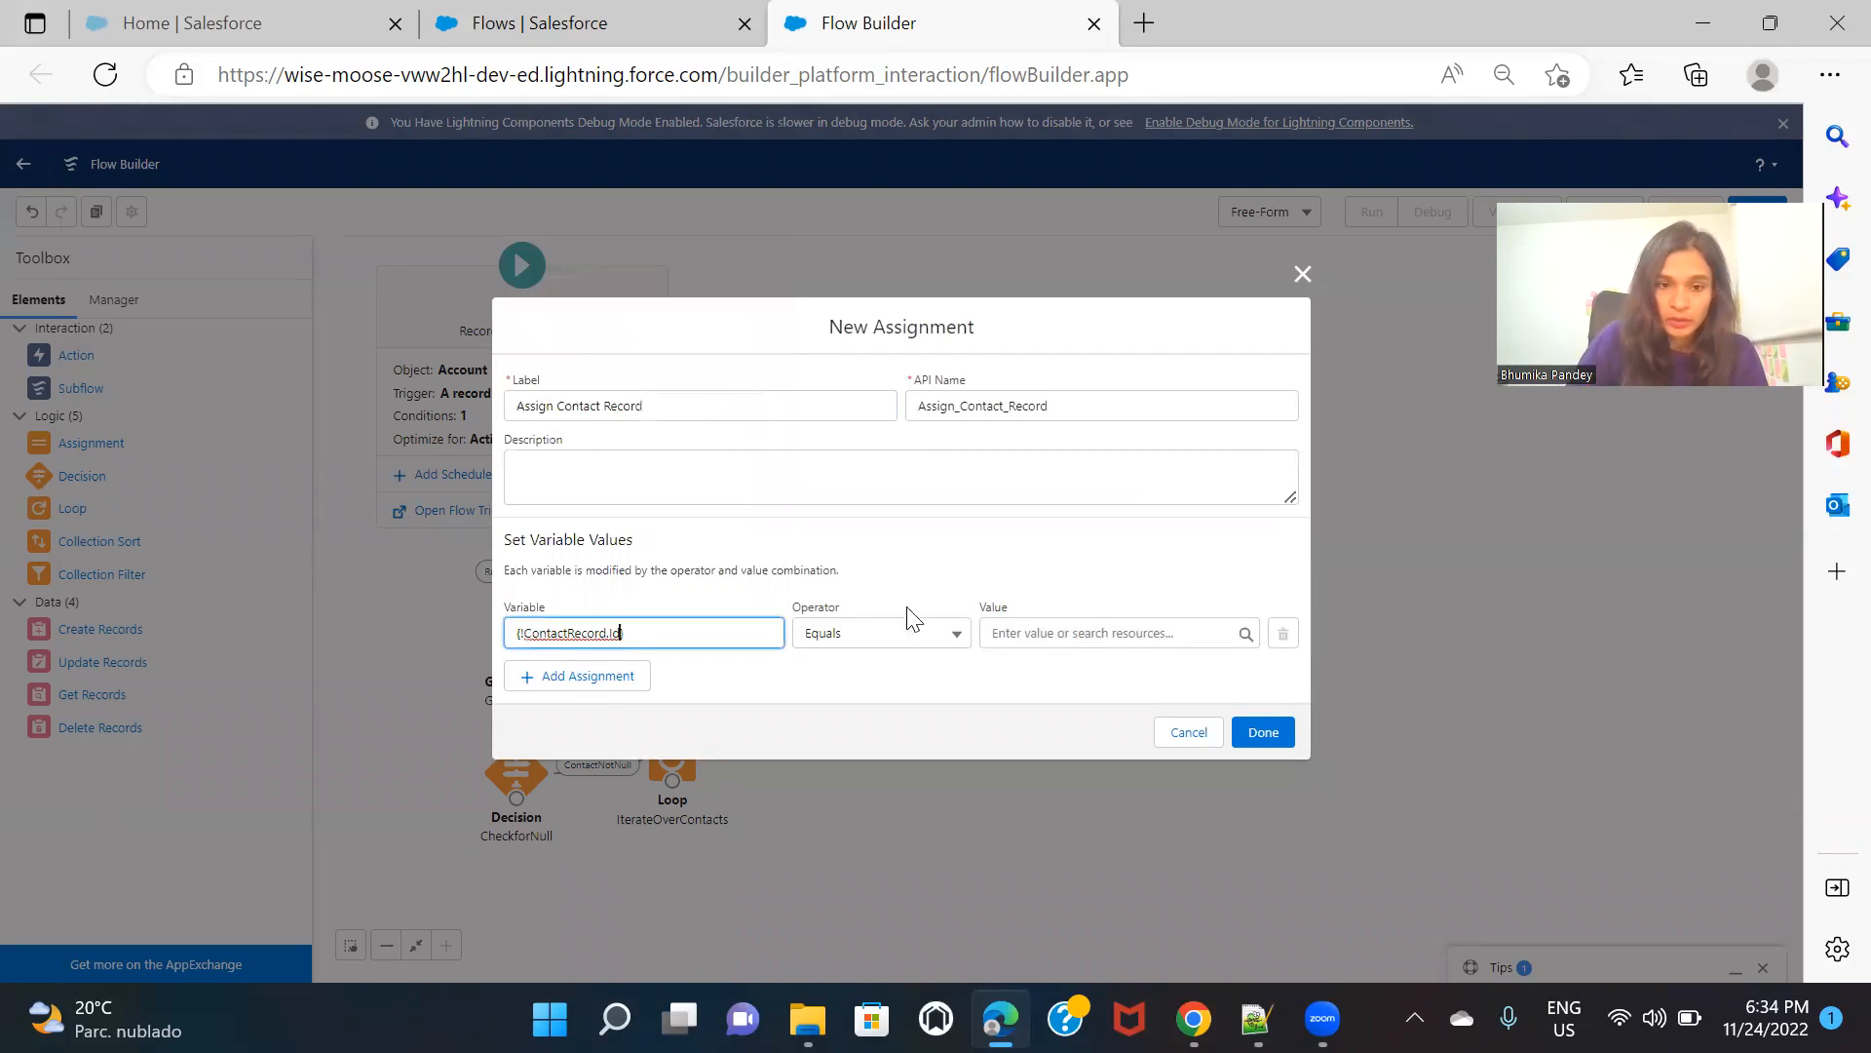
left_click(1111, 629)
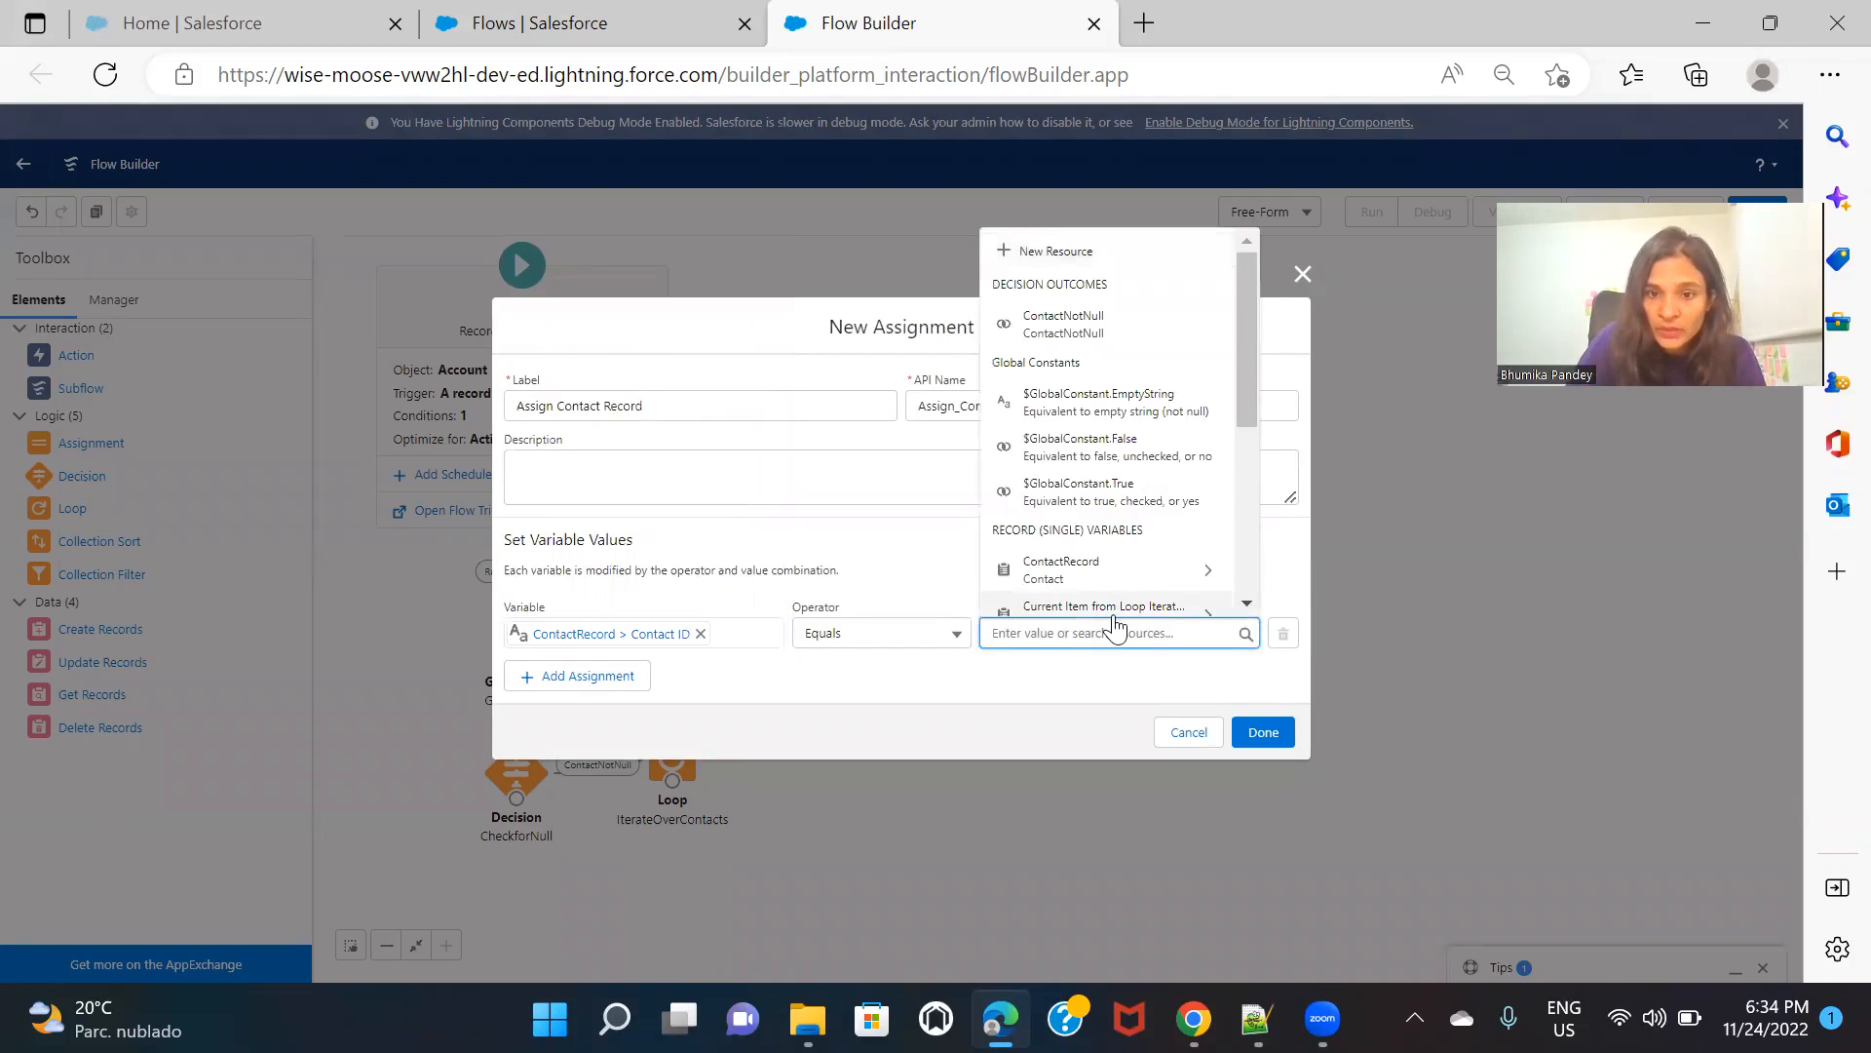
left_click(1111, 608)
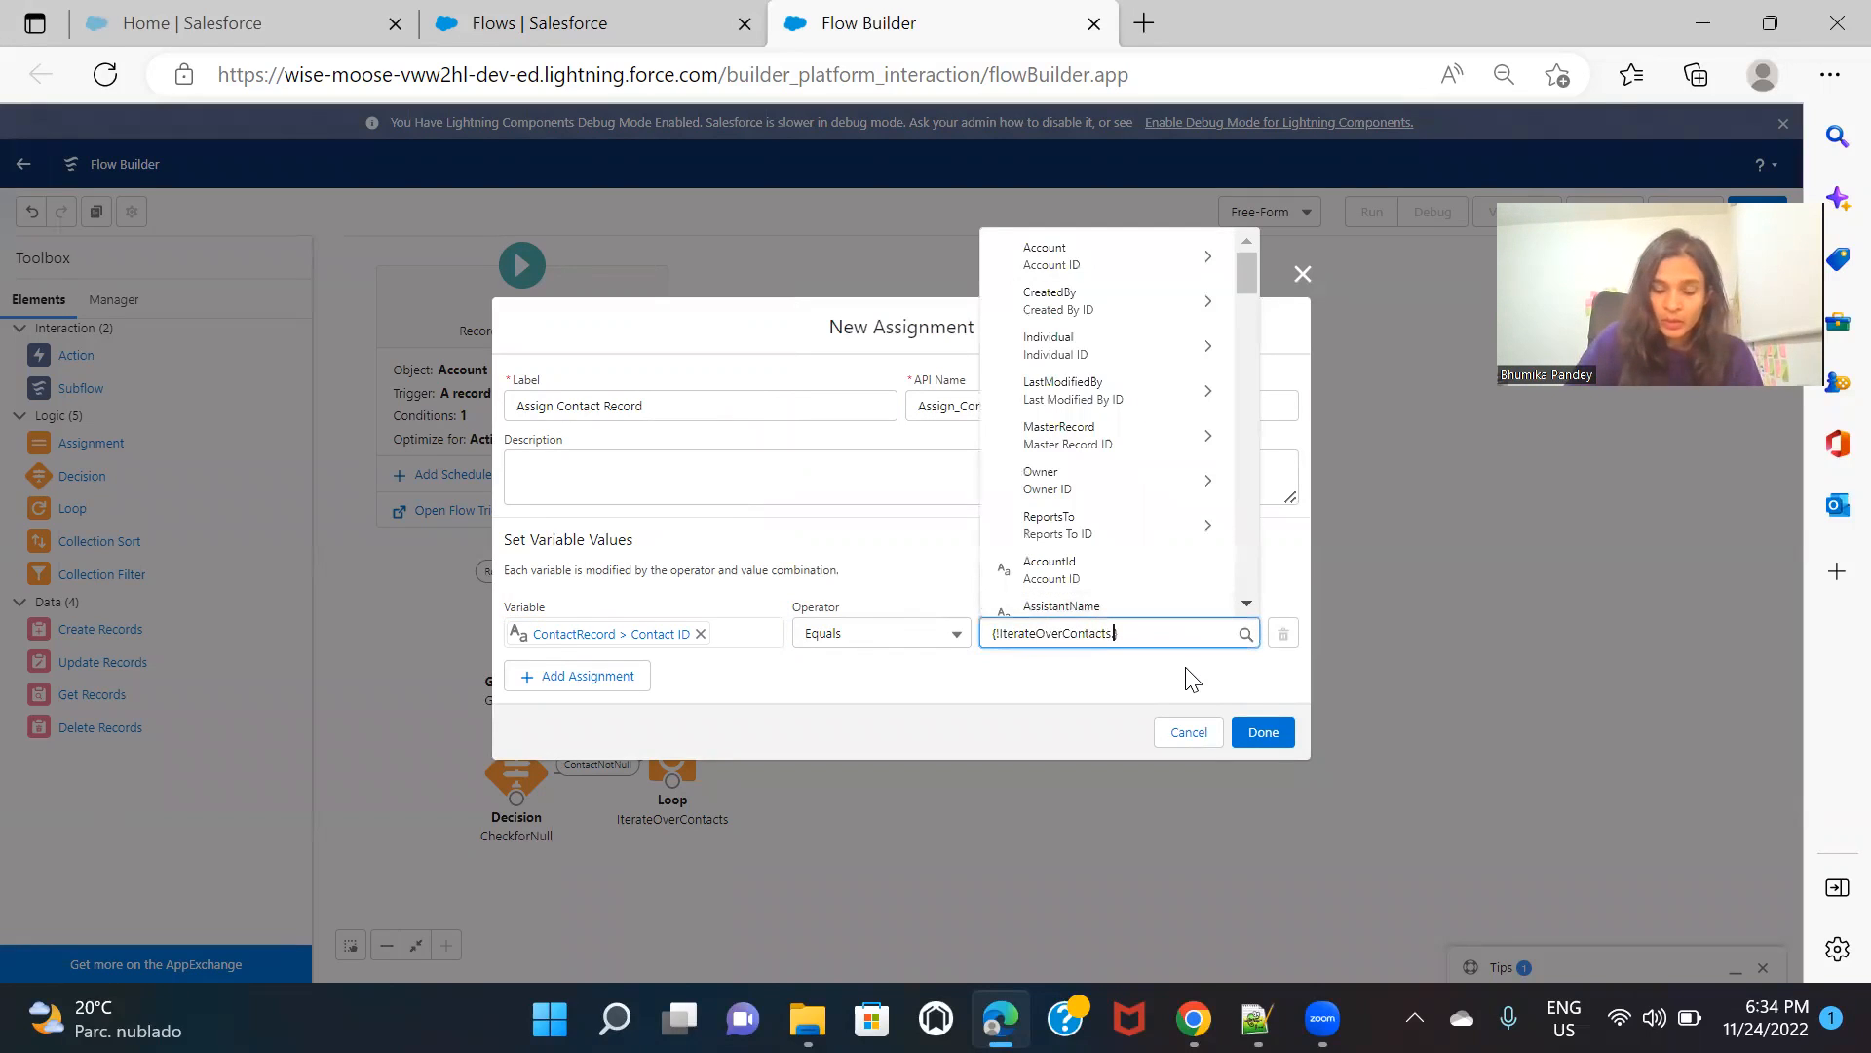
type("Id")
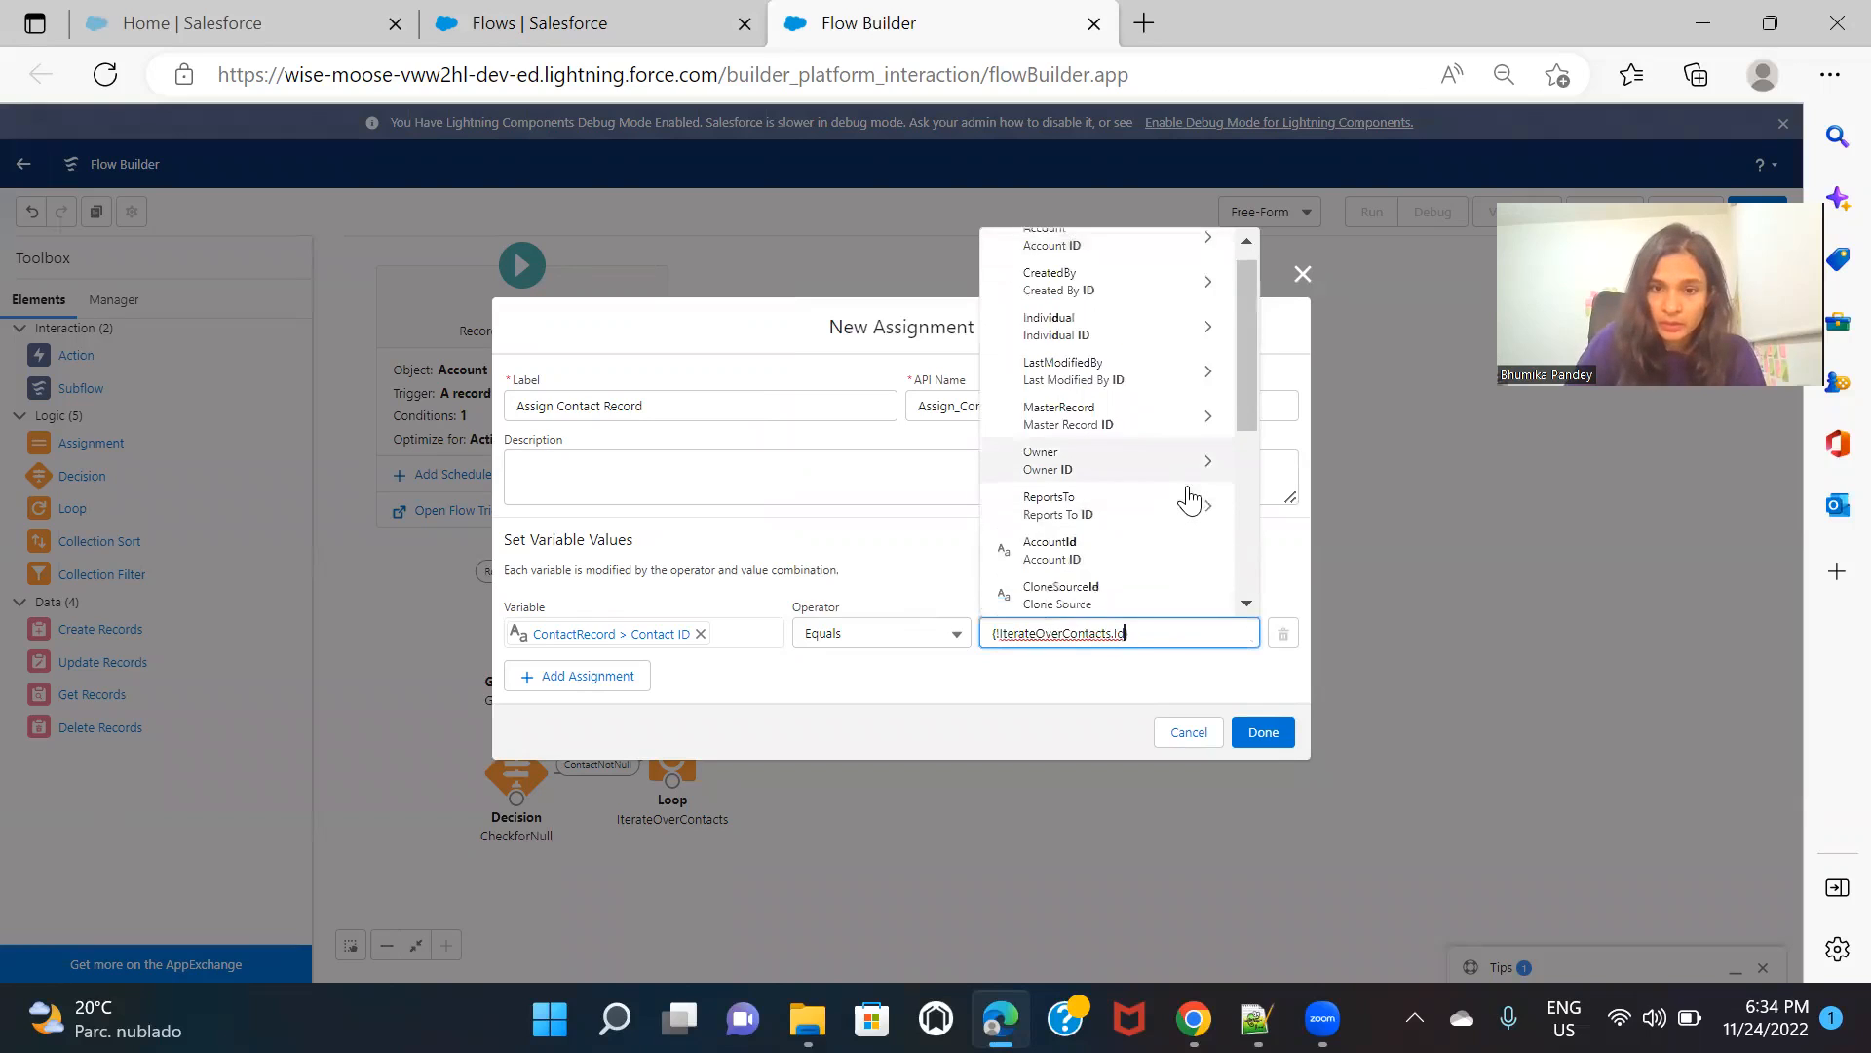
scroll(1186, 501, "down", 3)
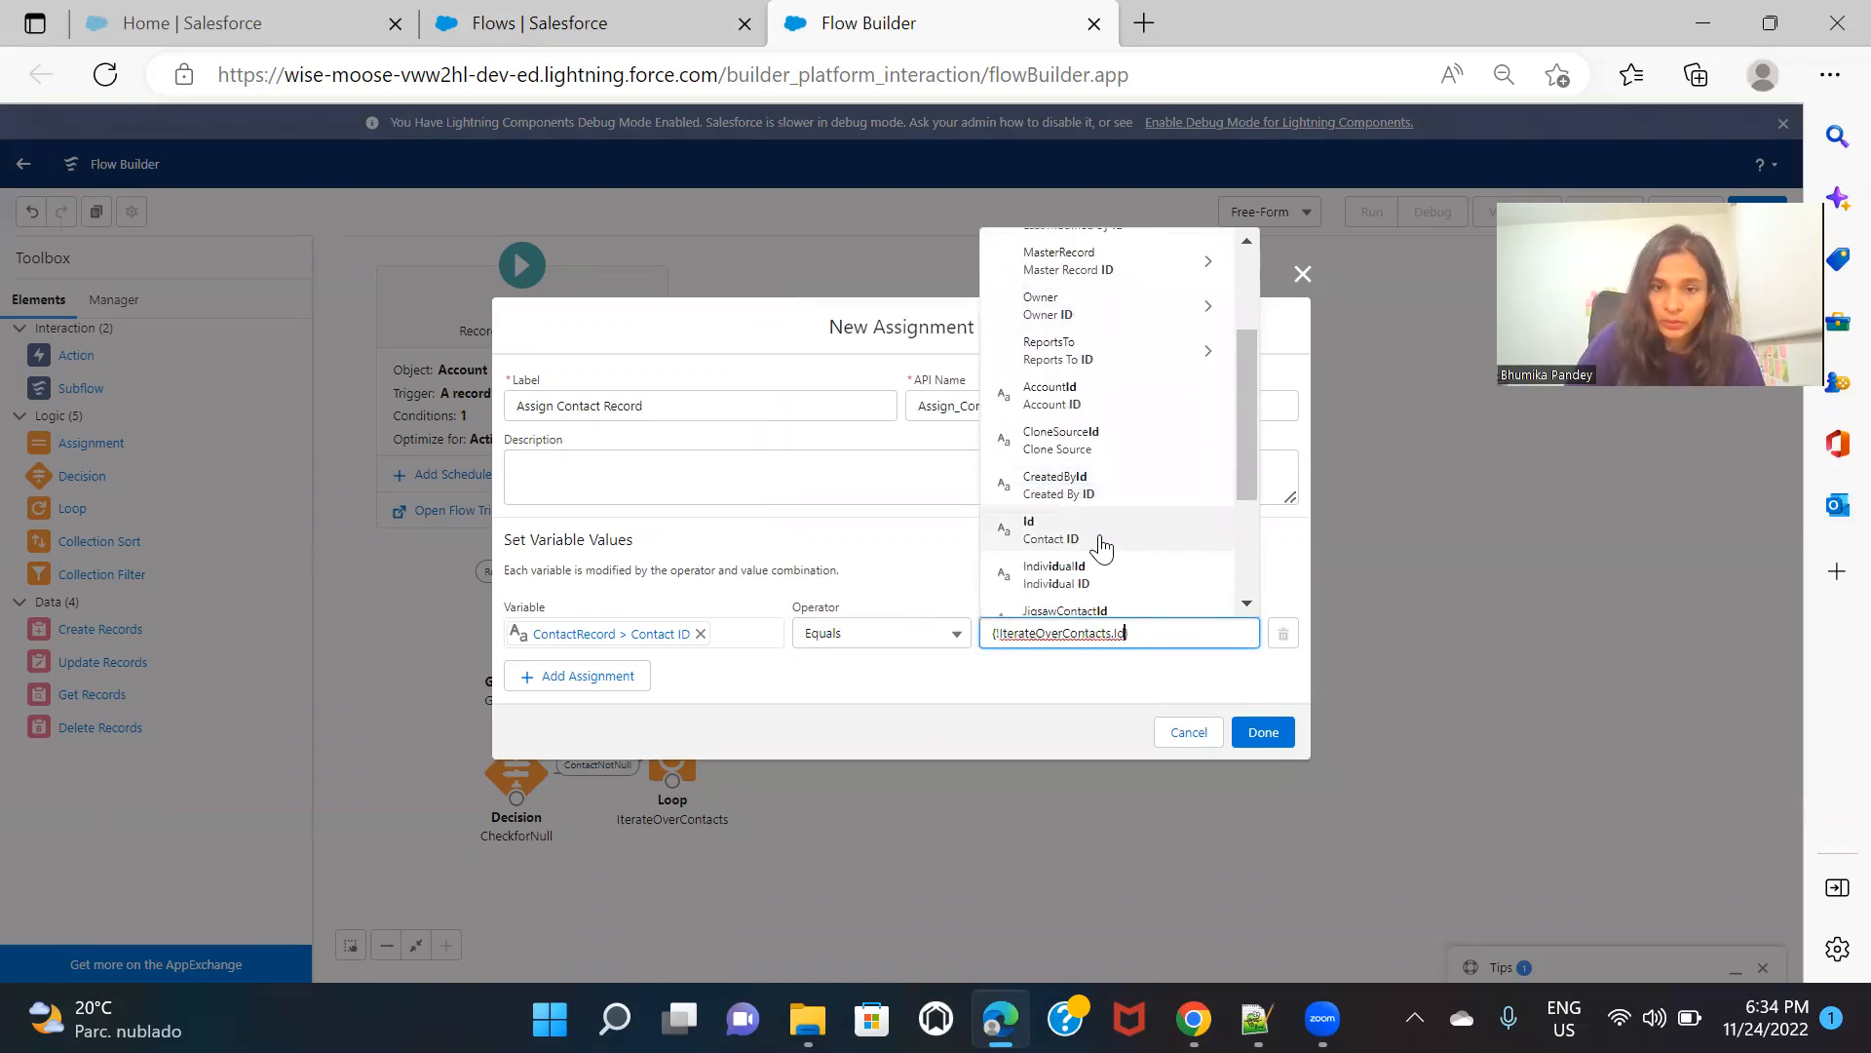
left_click(1101, 532)
Add a second row to the Assign Contact Record assignment with ContactRecord's Business Phone as its variable
left_click(549, 682)
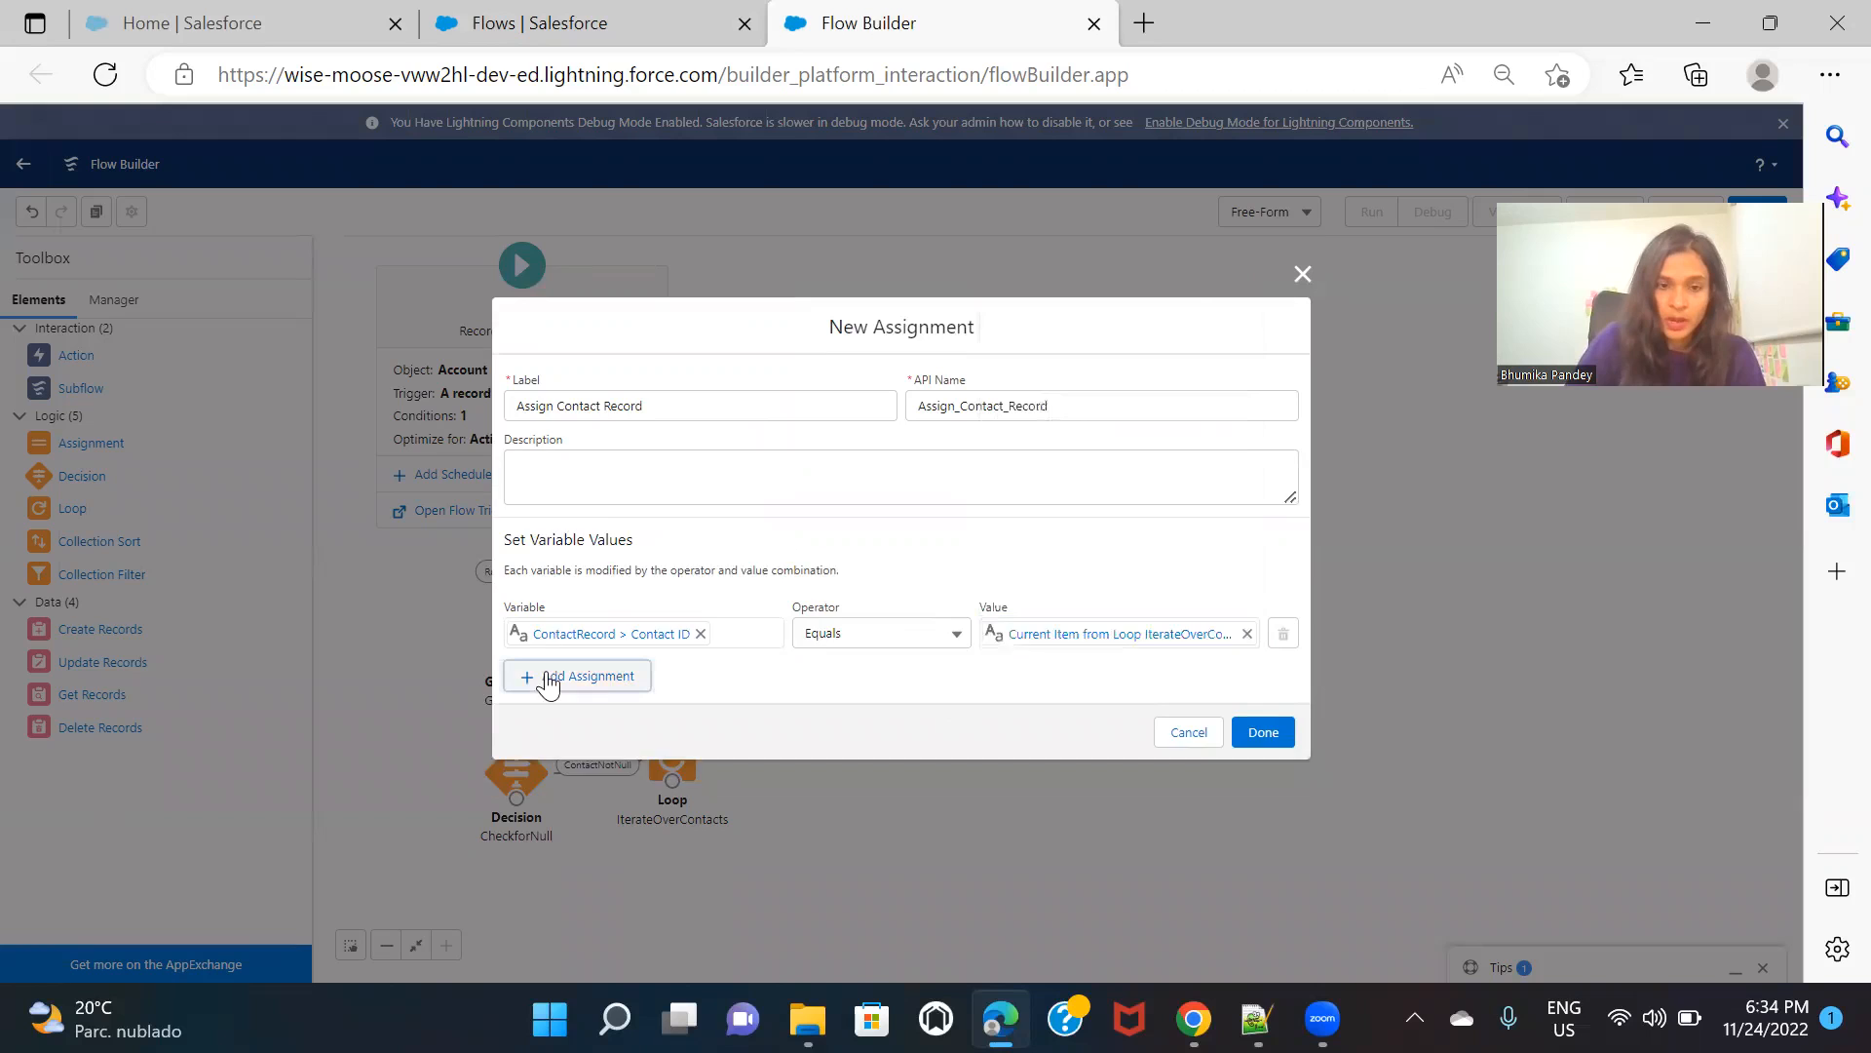
left_click(635, 664)
type("cont")
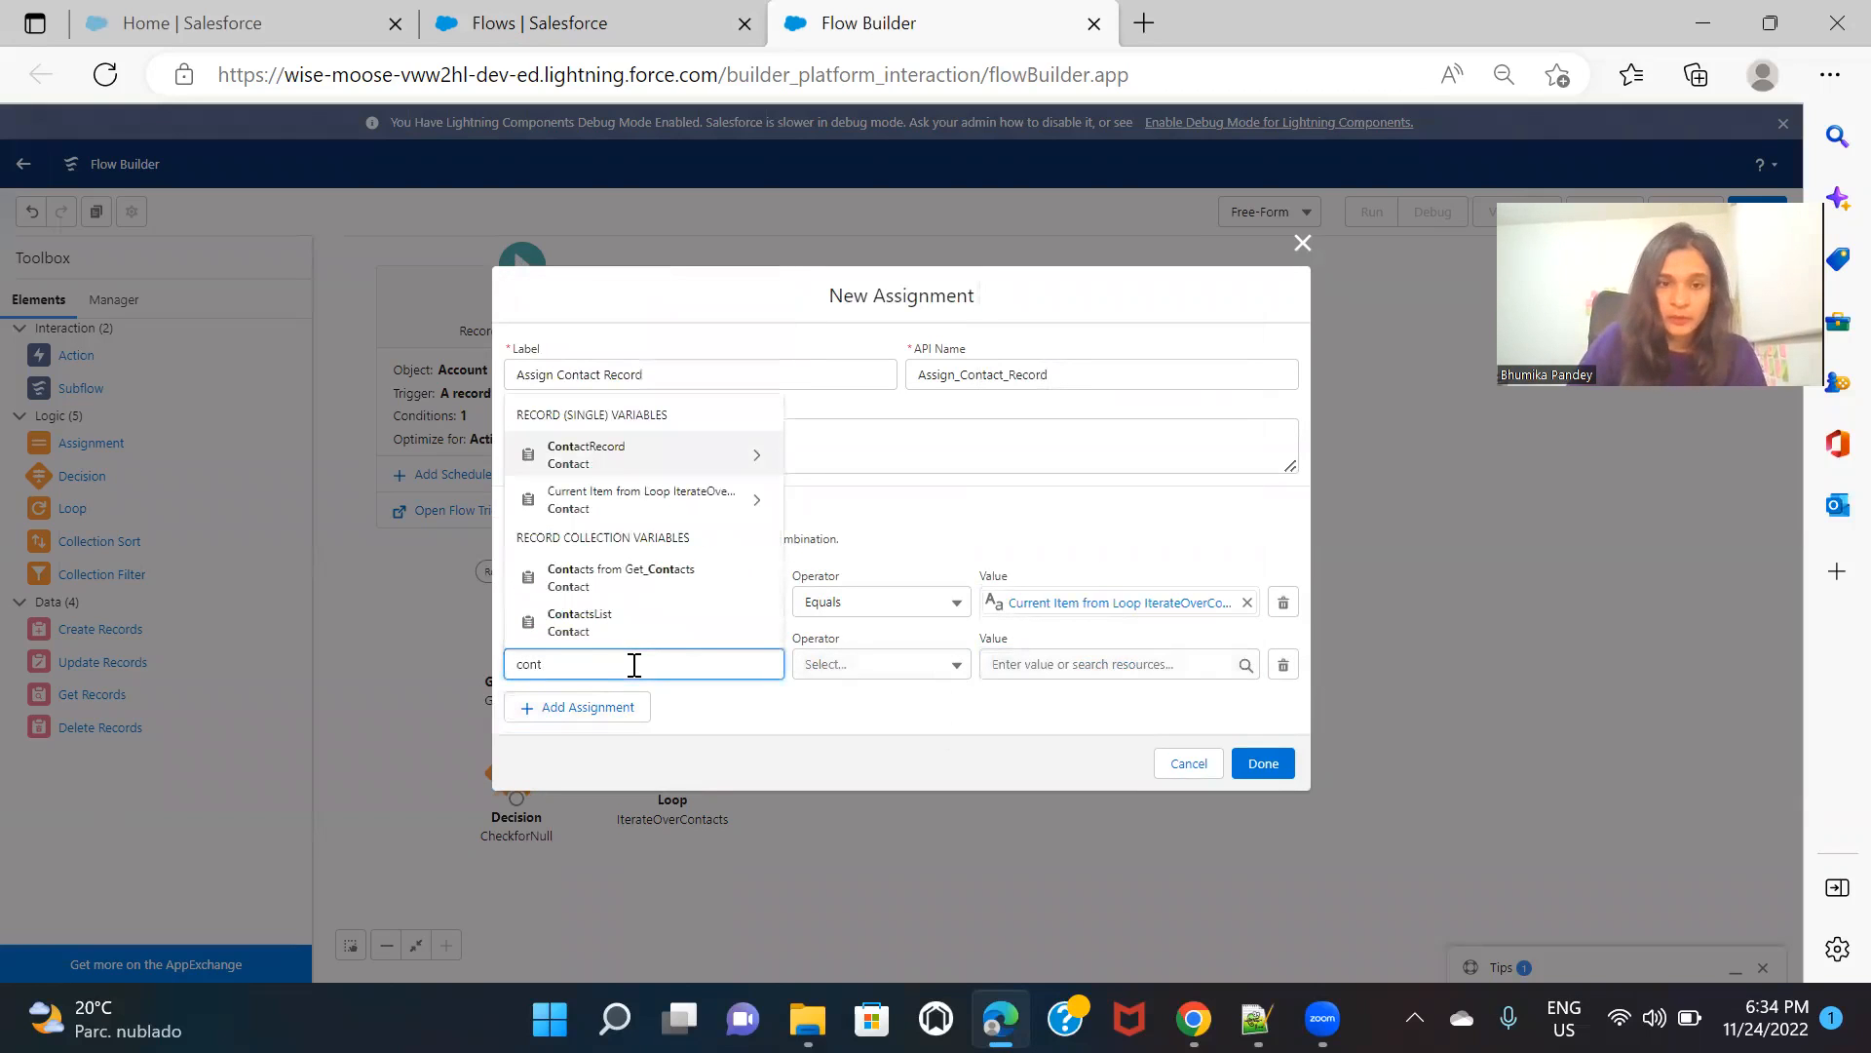
left_click(633, 453)
type("Pho")
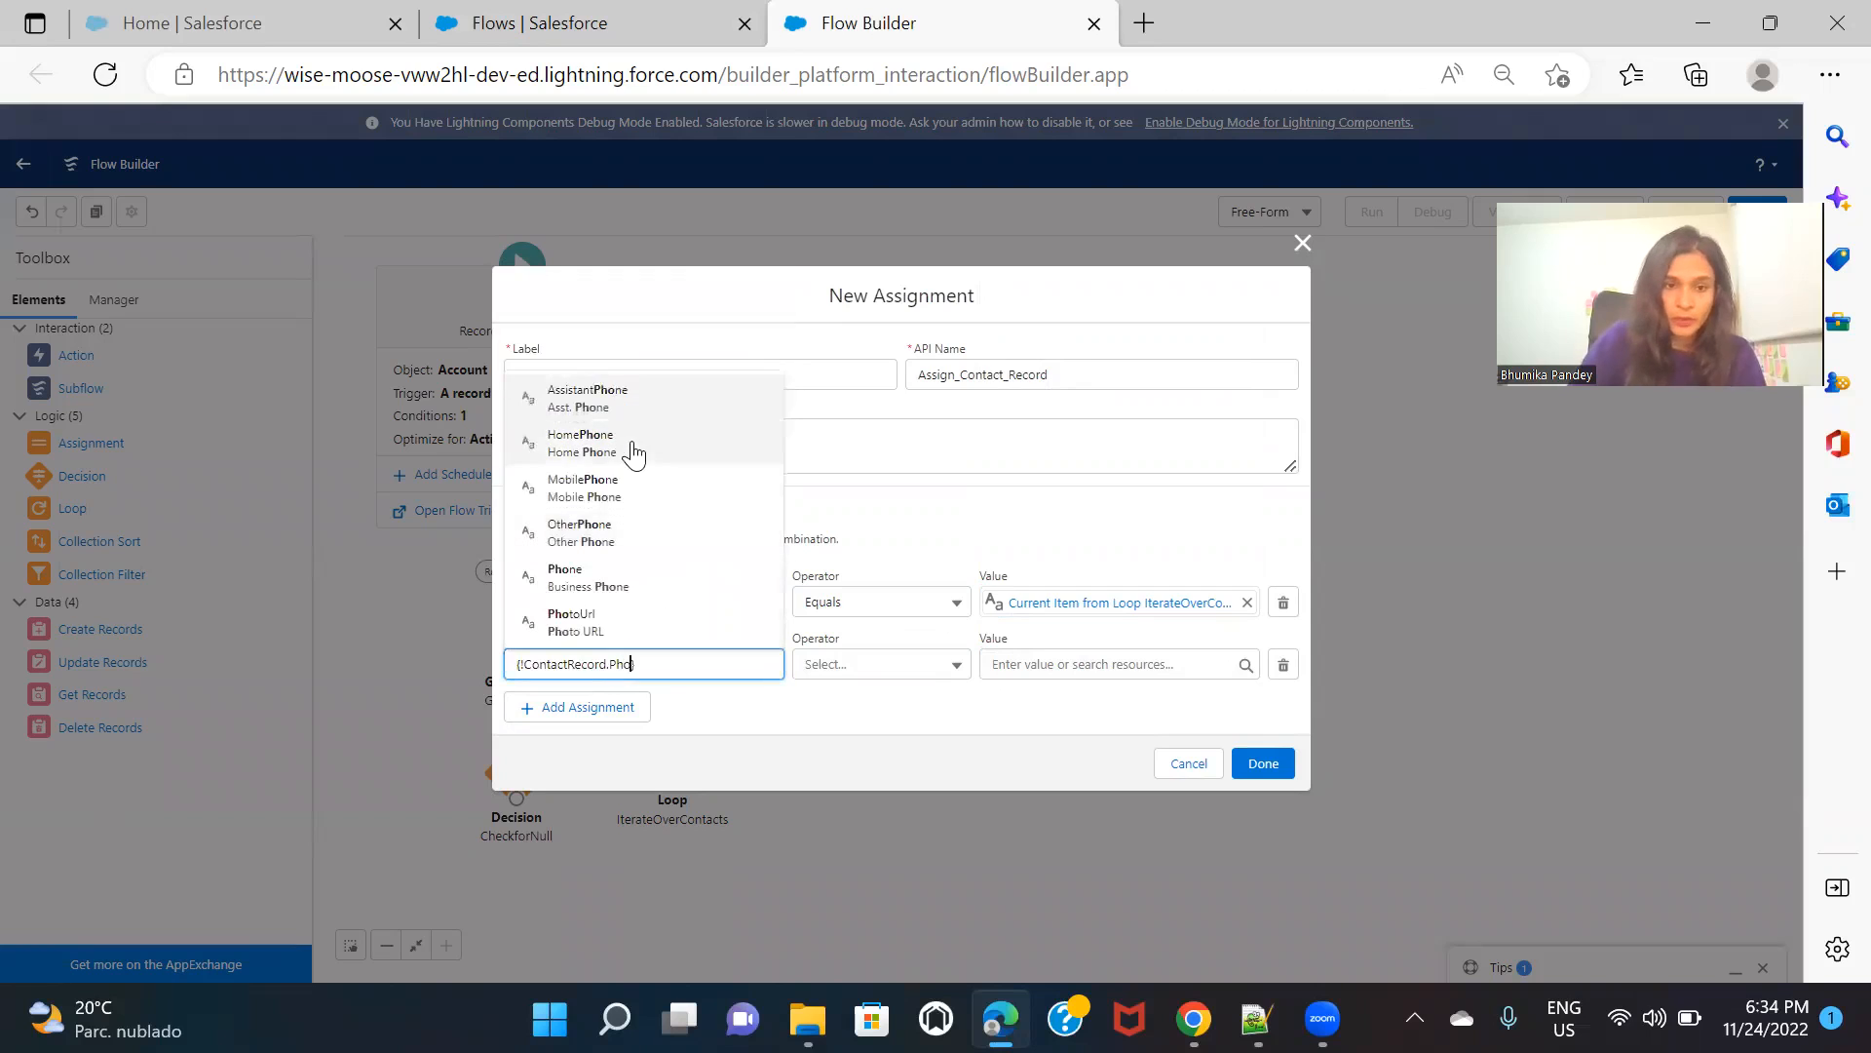
left_click(659, 594)
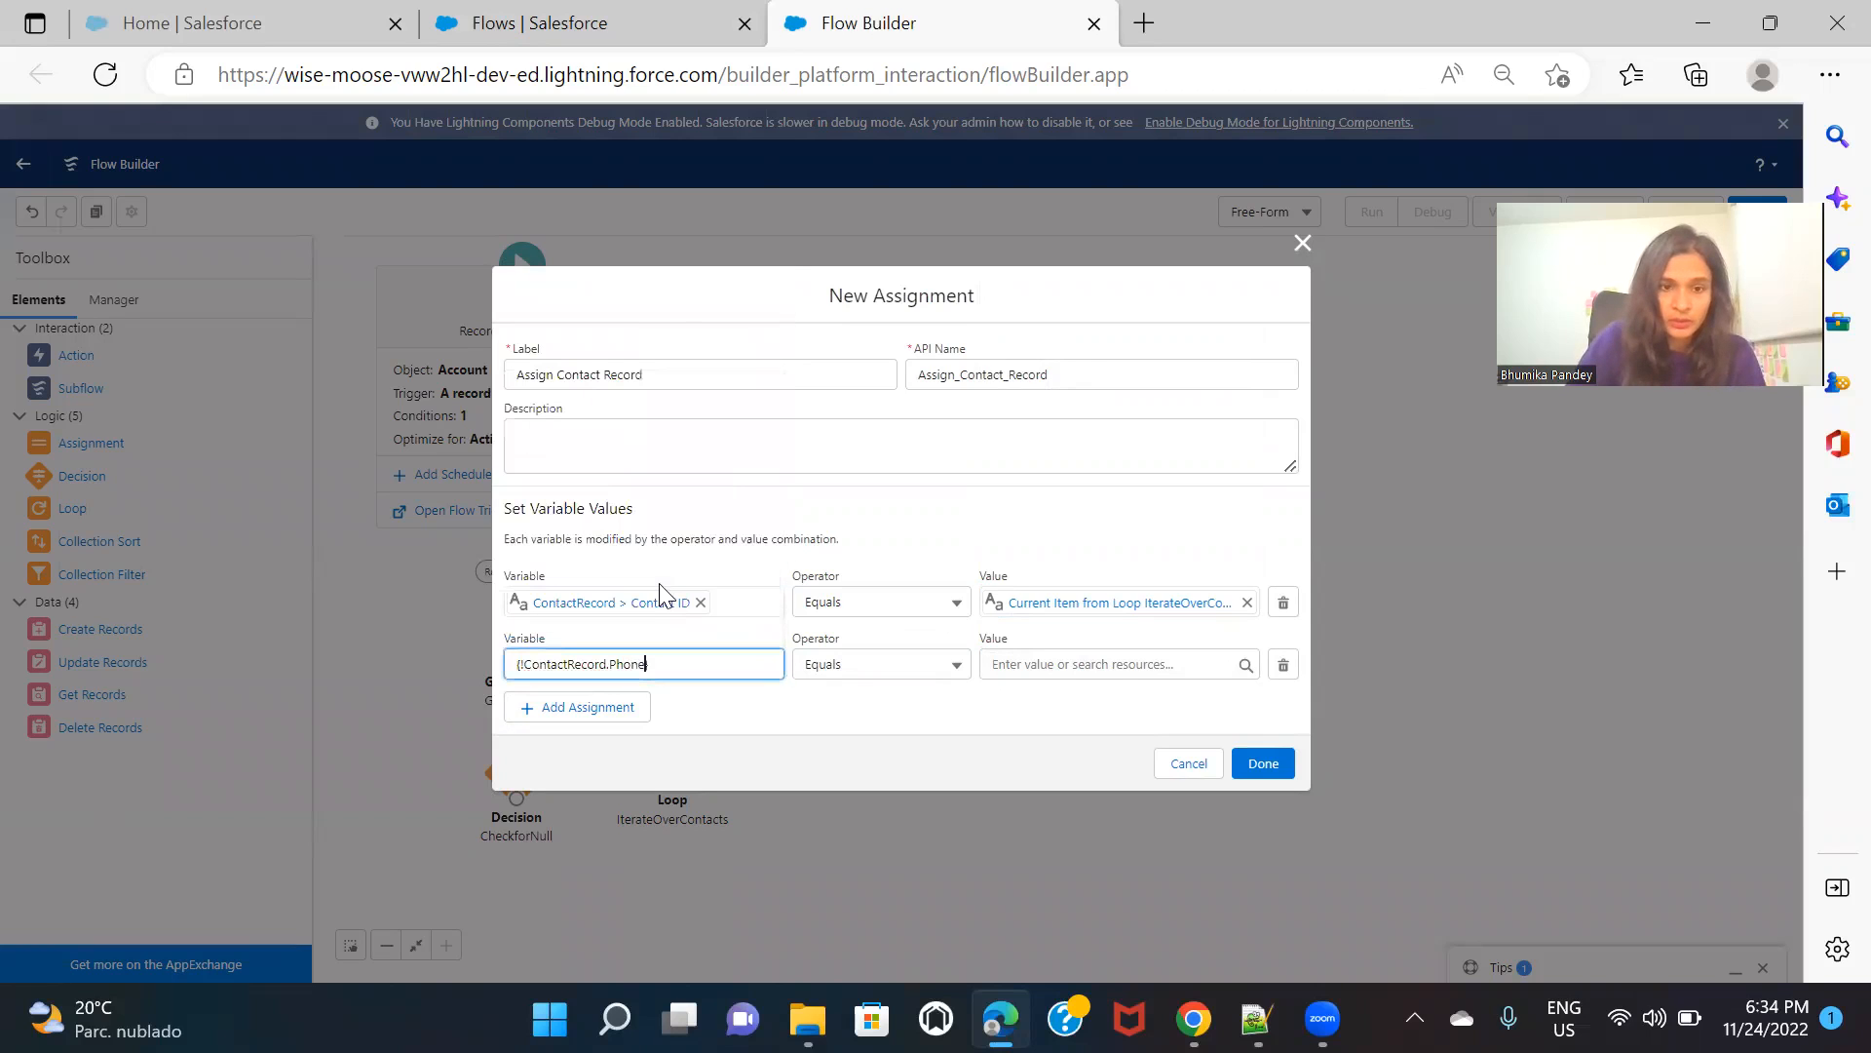
Set the Business Phone row's value to the Account Phone of $Record
left_click(1100, 666)
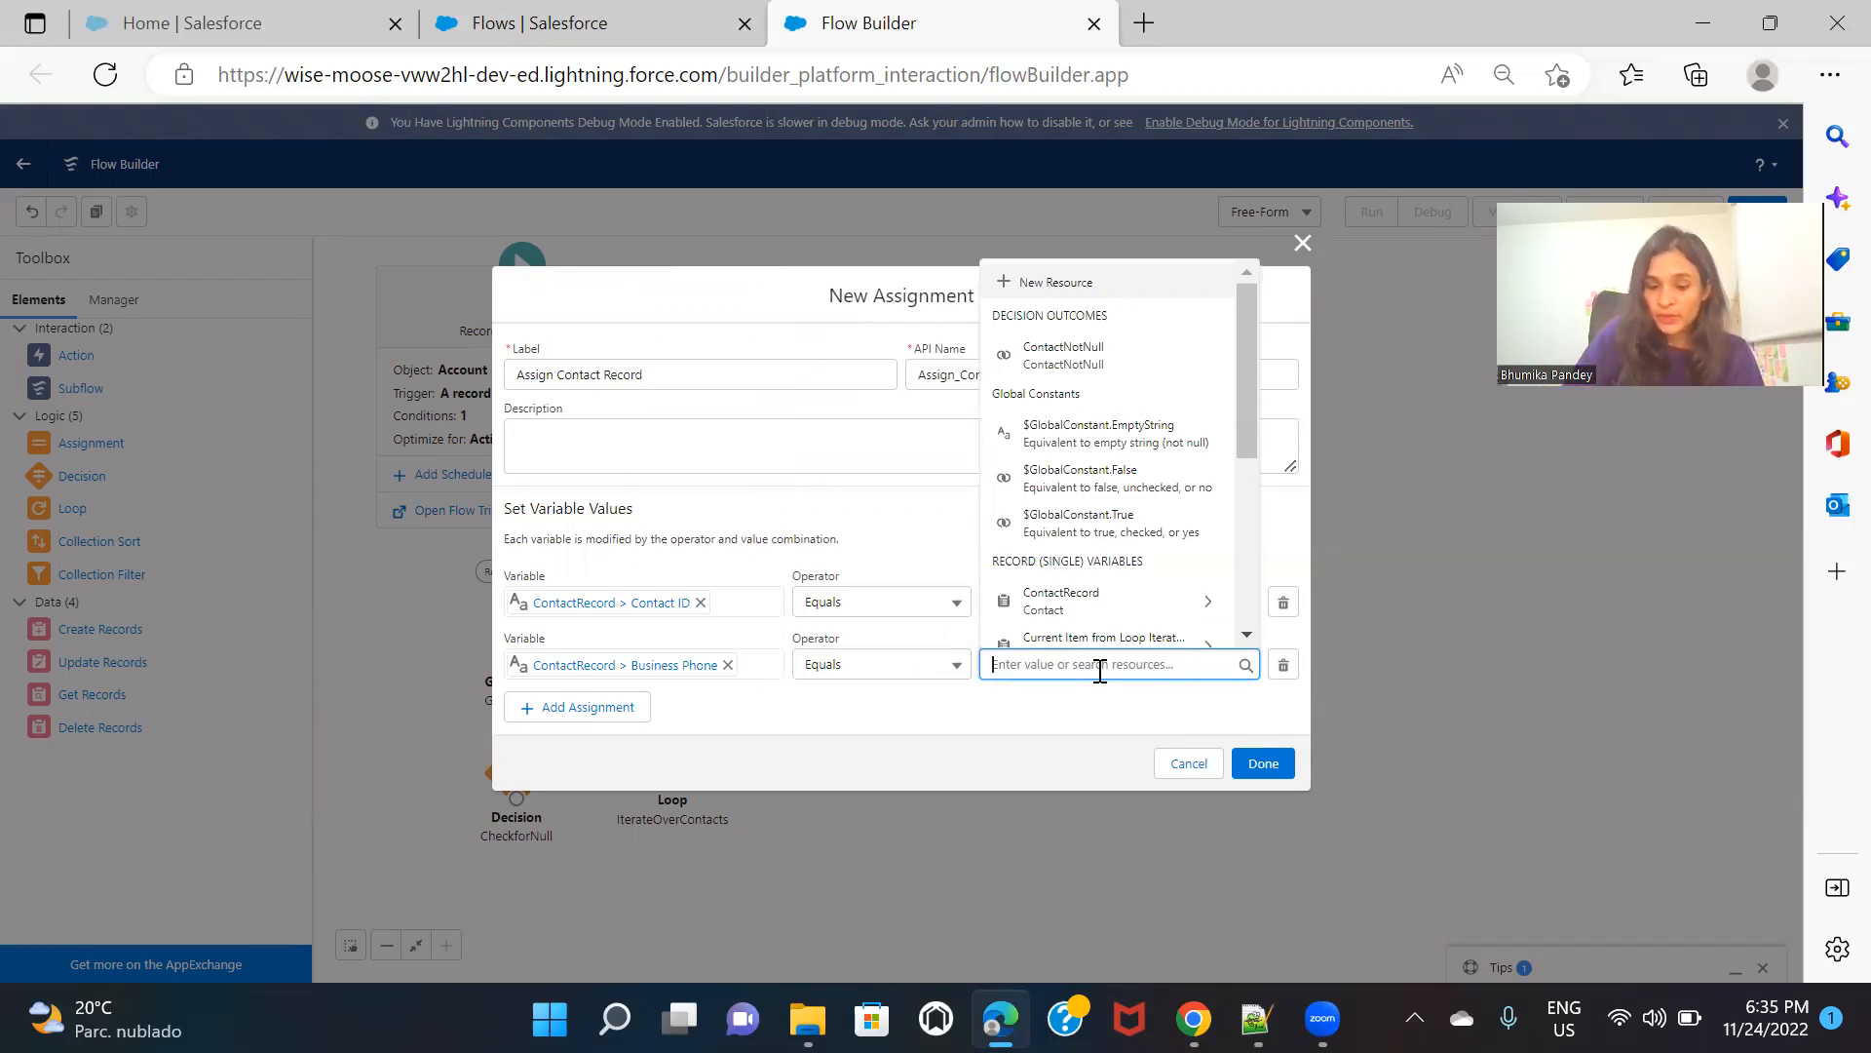
type("re")
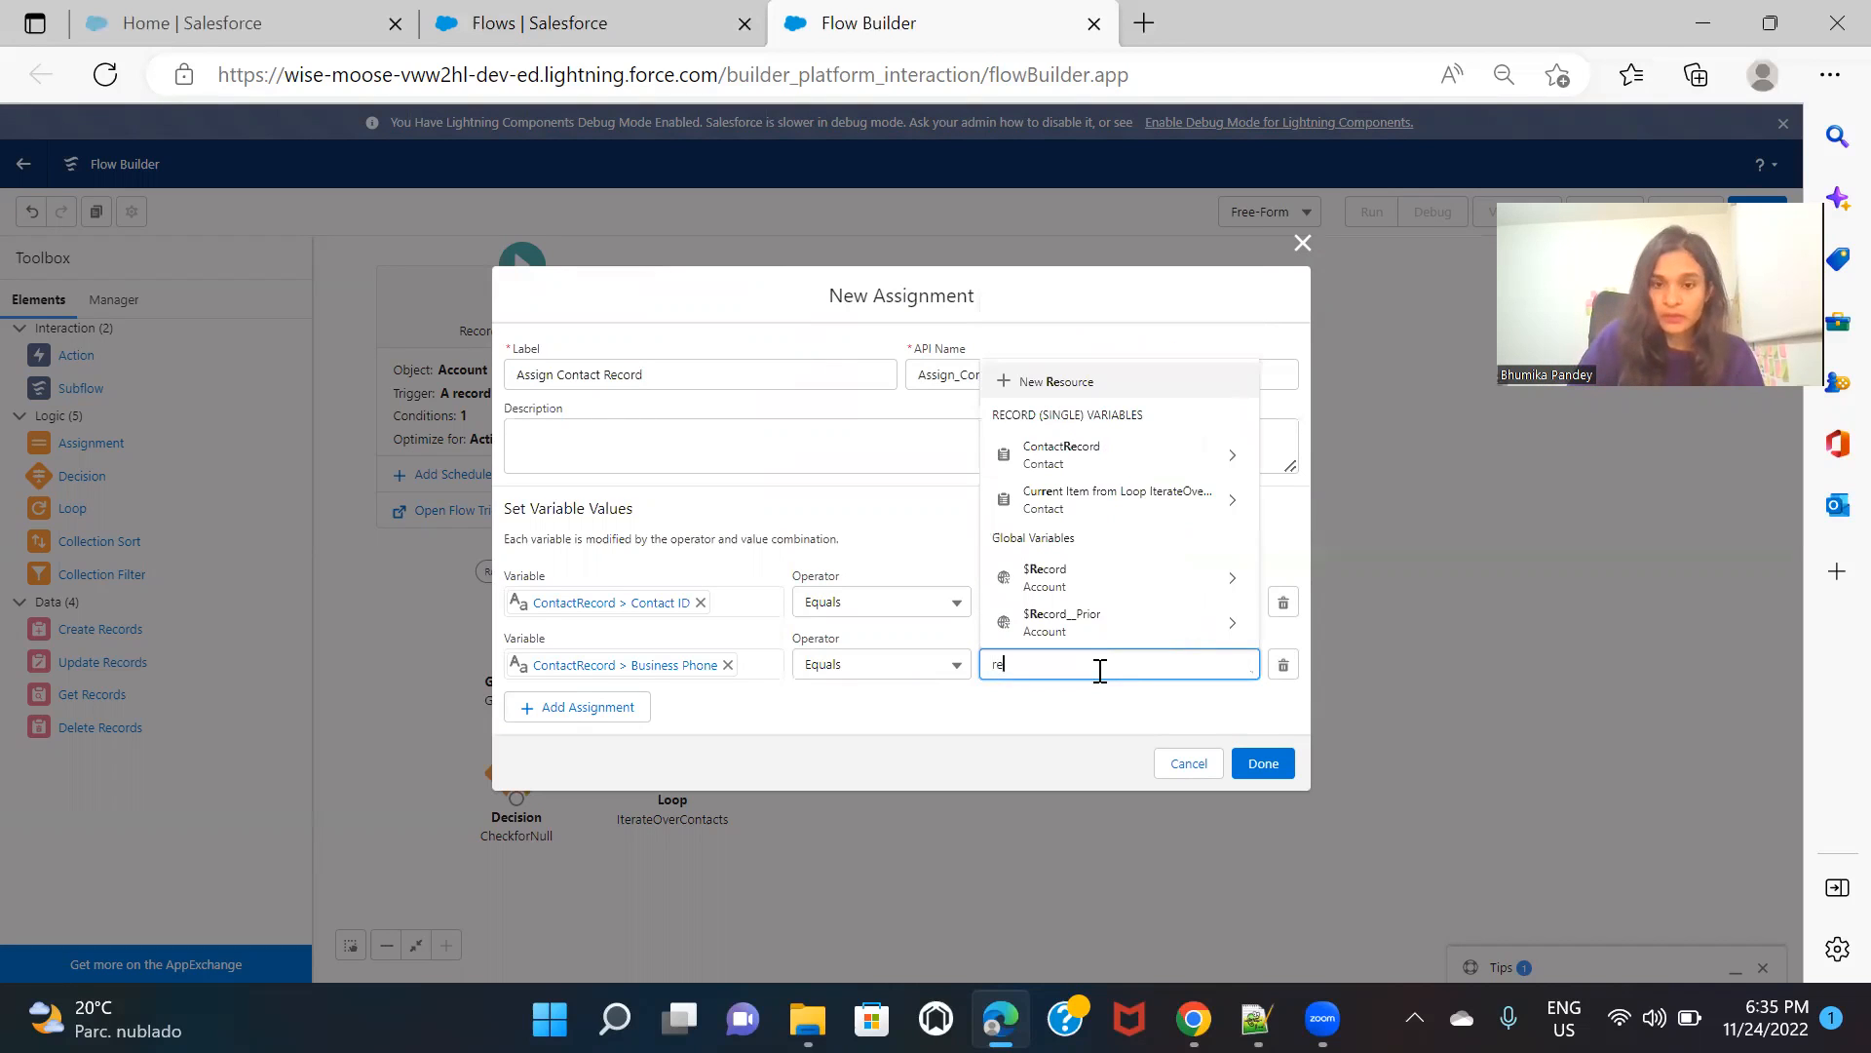
left_click(1106, 575)
type("ph")
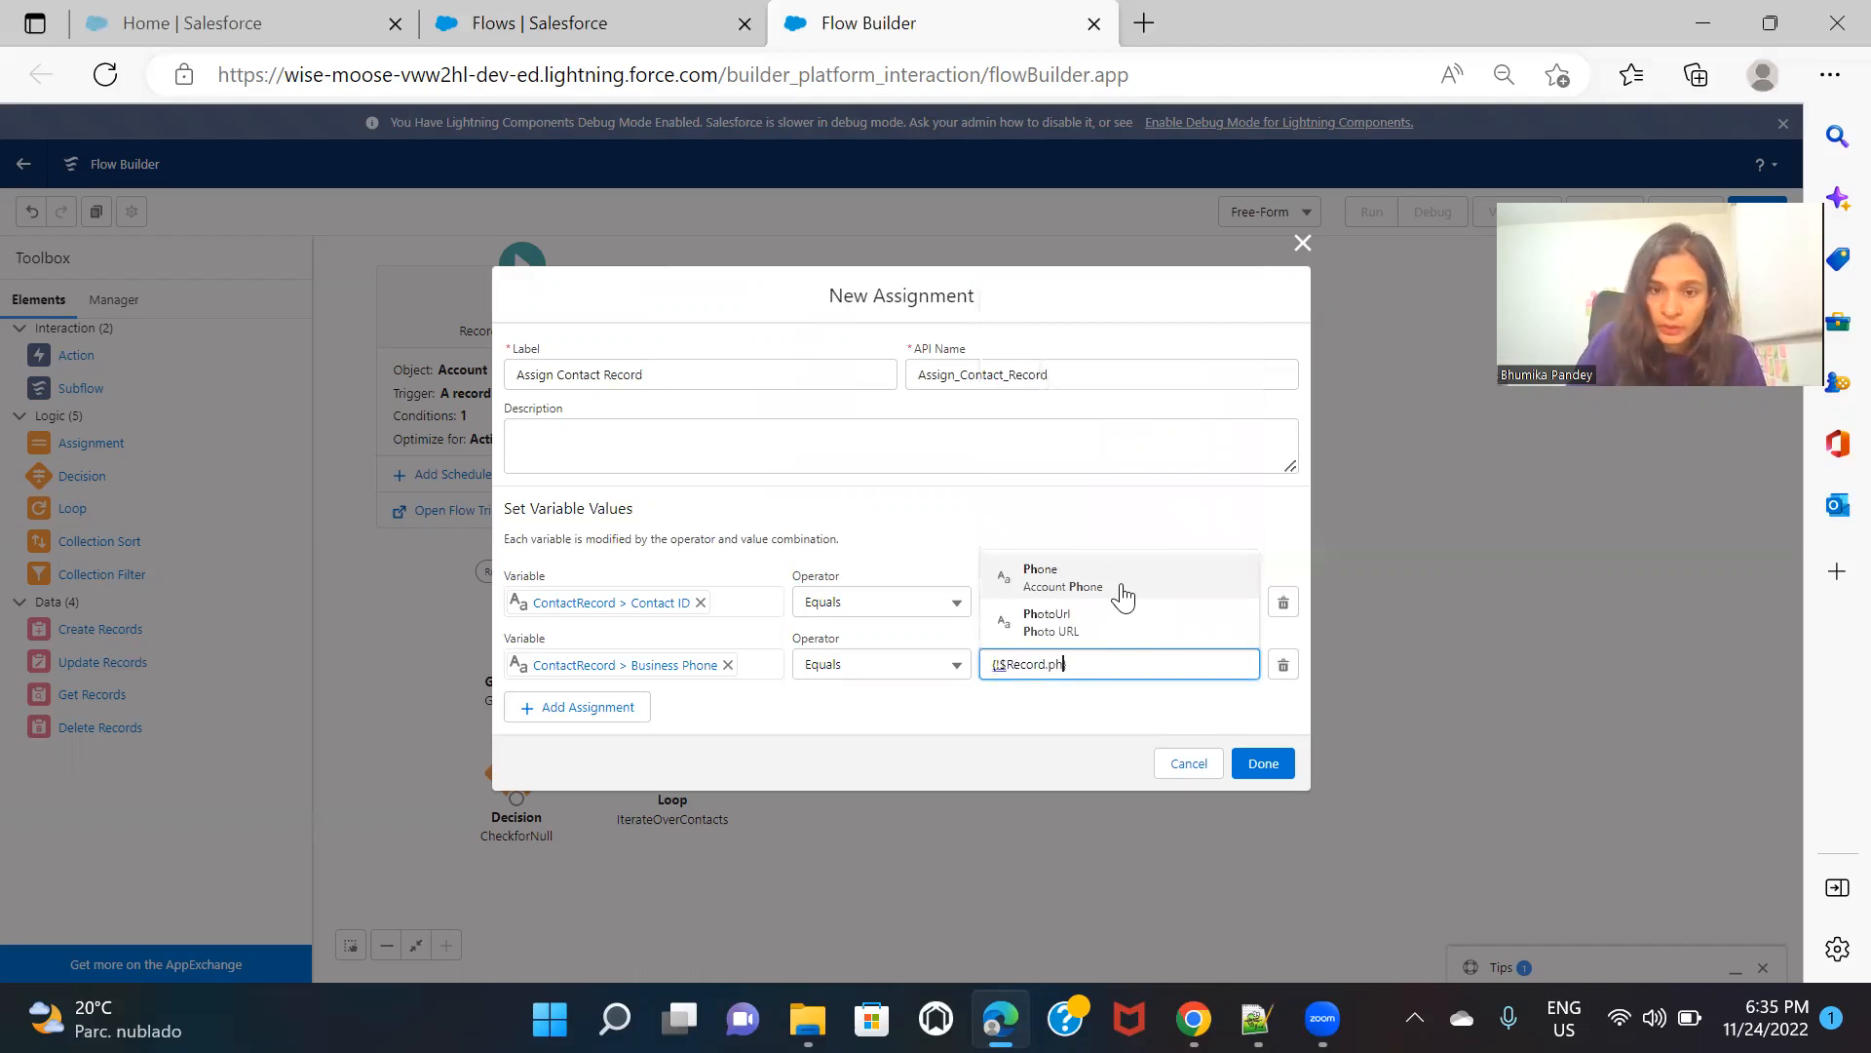
left_click(1123, 585)
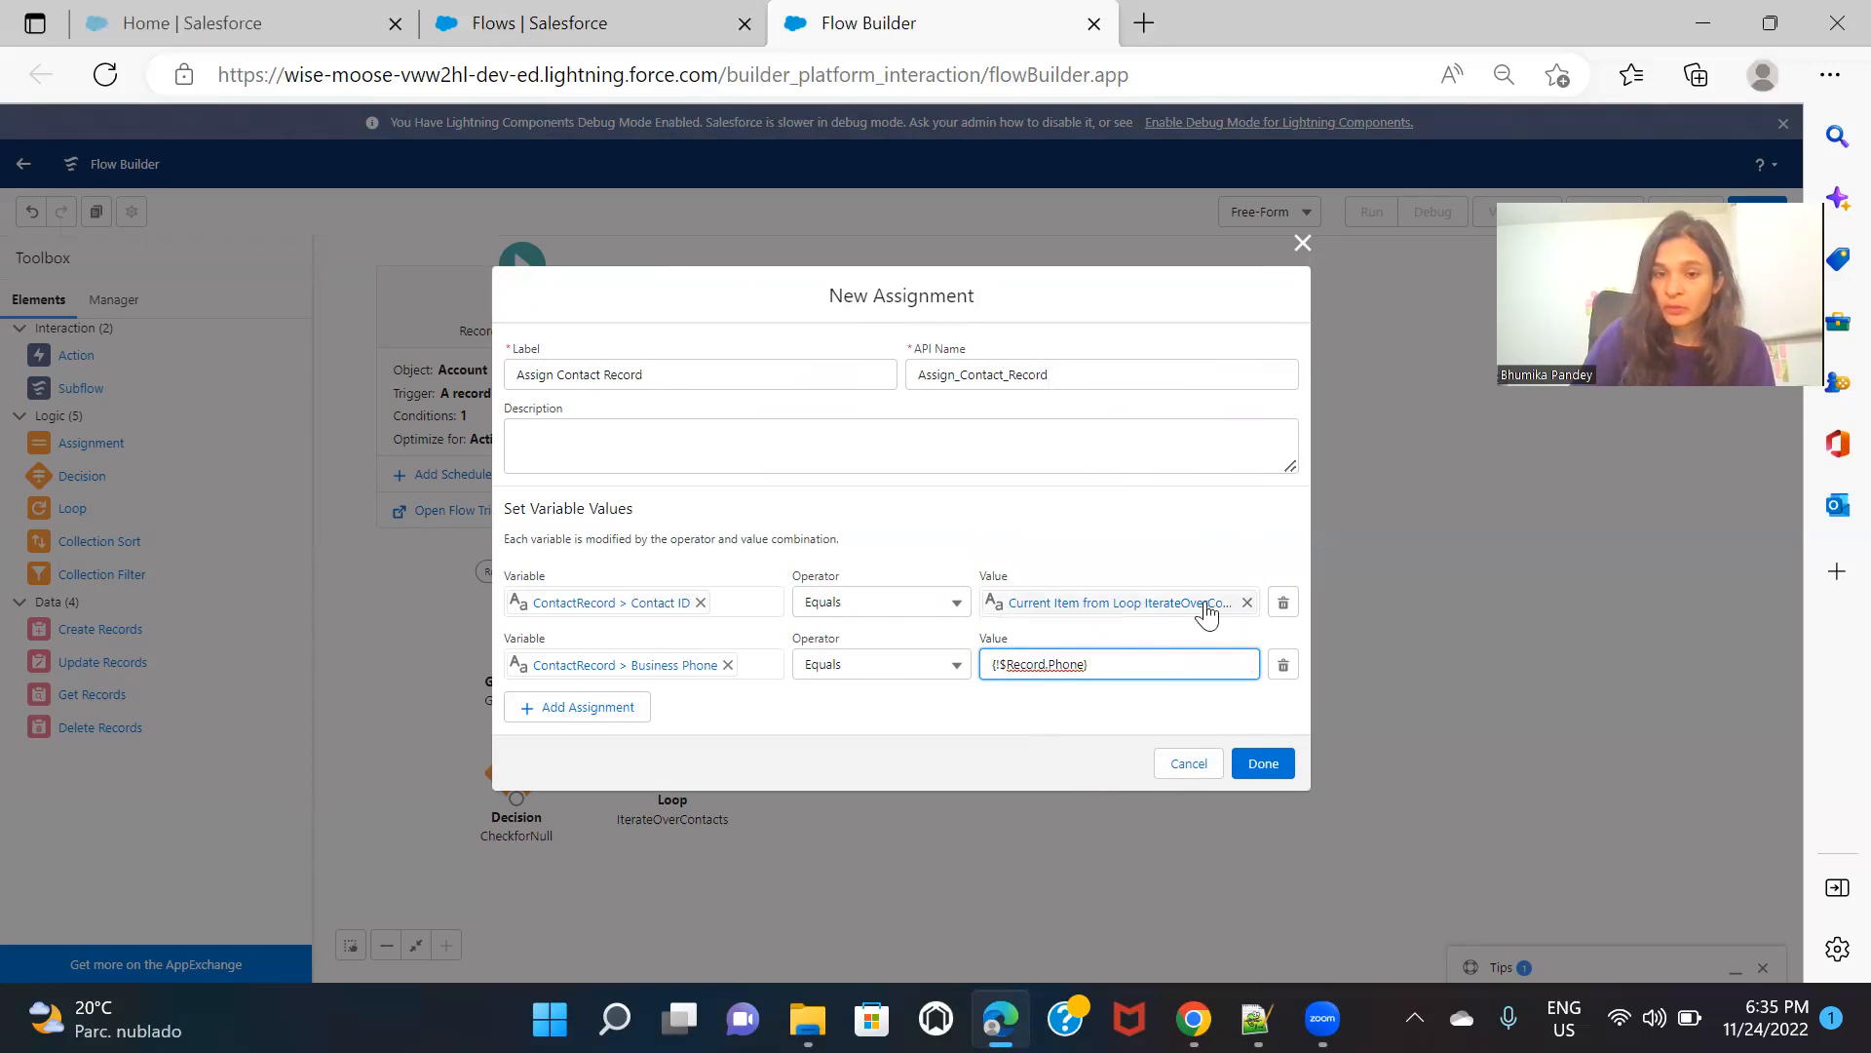
type("}")
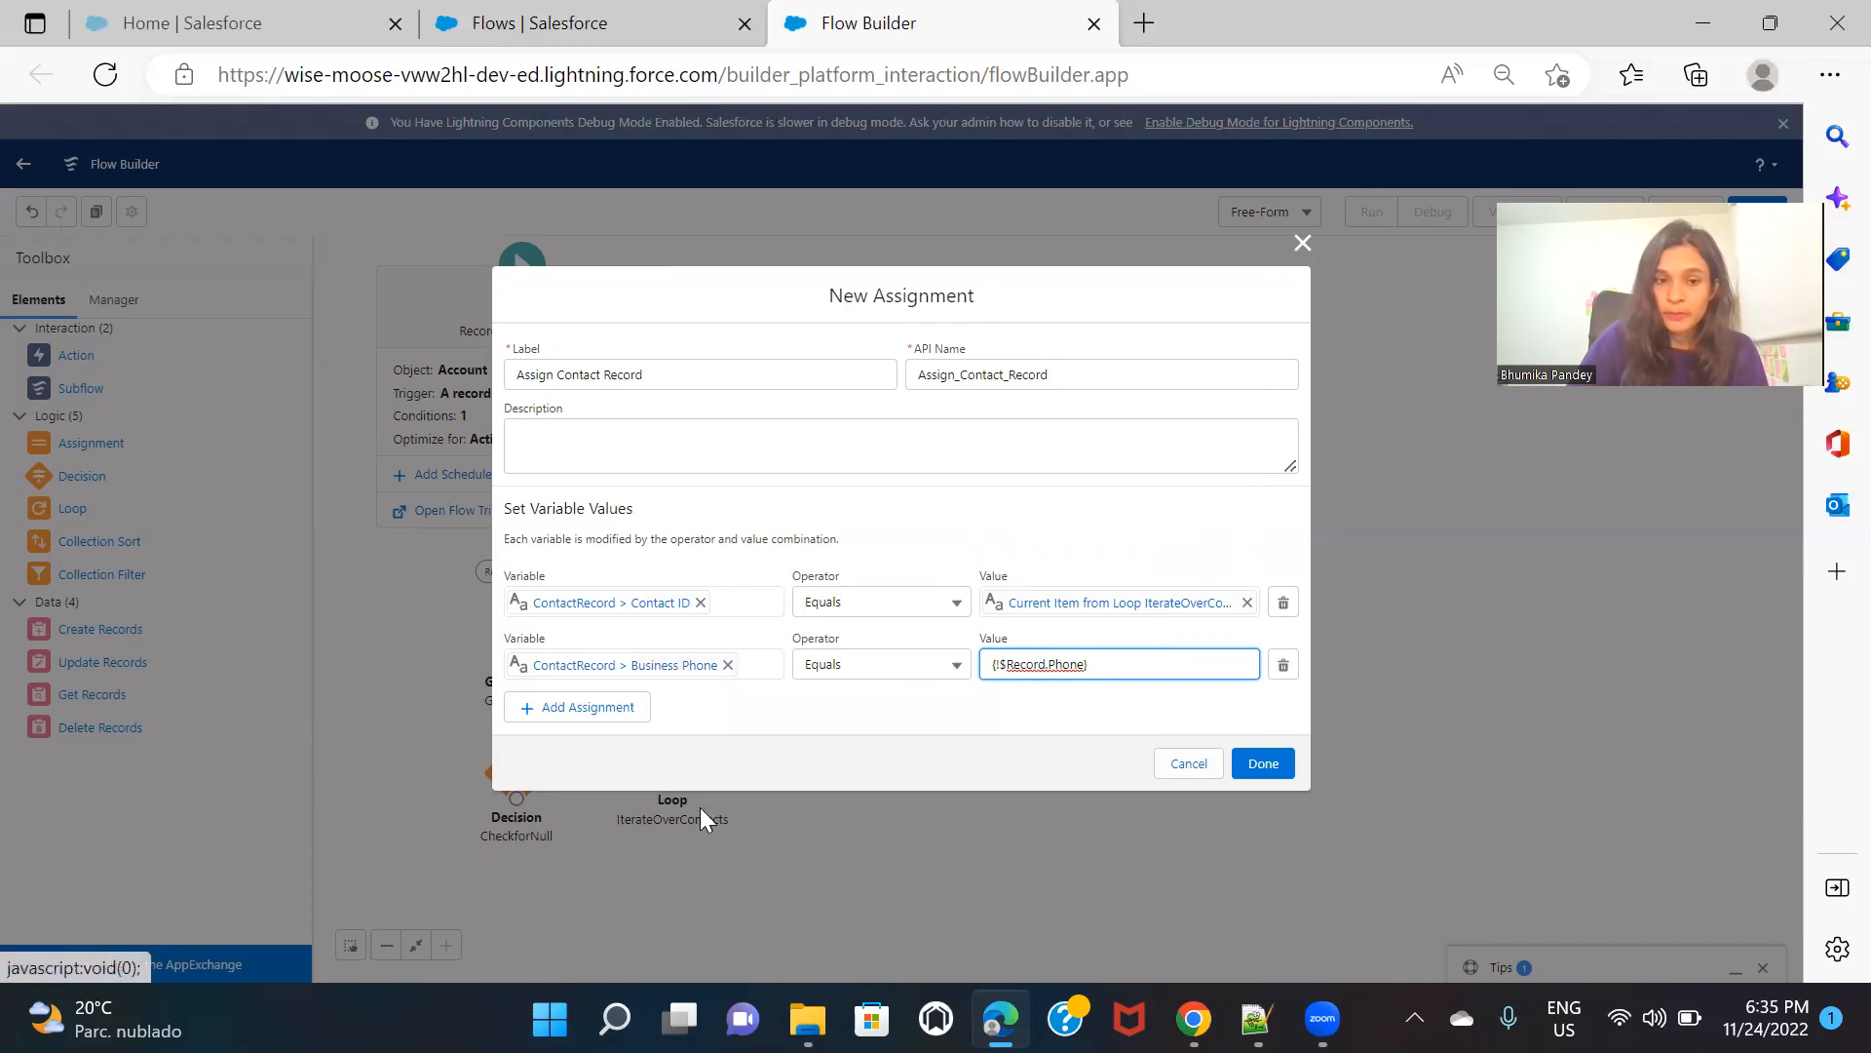
Complete the assignment and connect the IterateOverContacts loop to it using For each item in the collection
left_click(1264, 764)
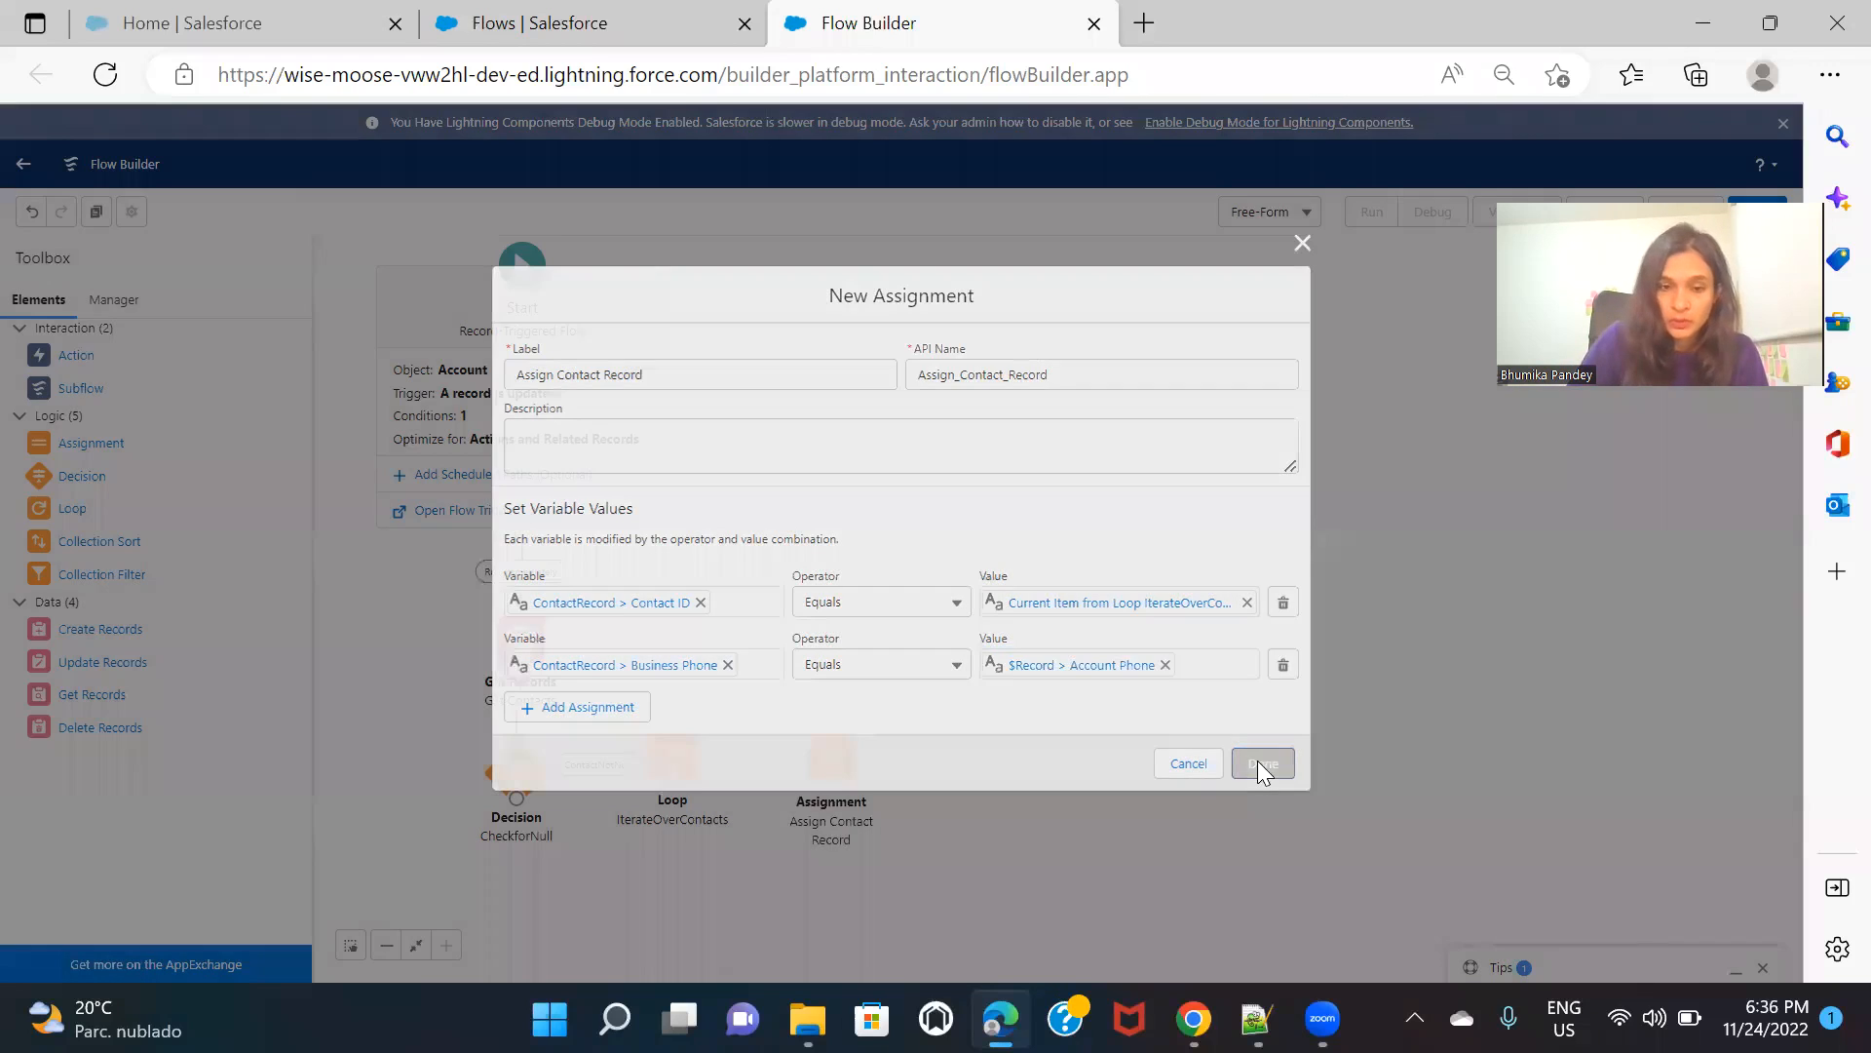
left_click_drag(672, 787, 821, 756)
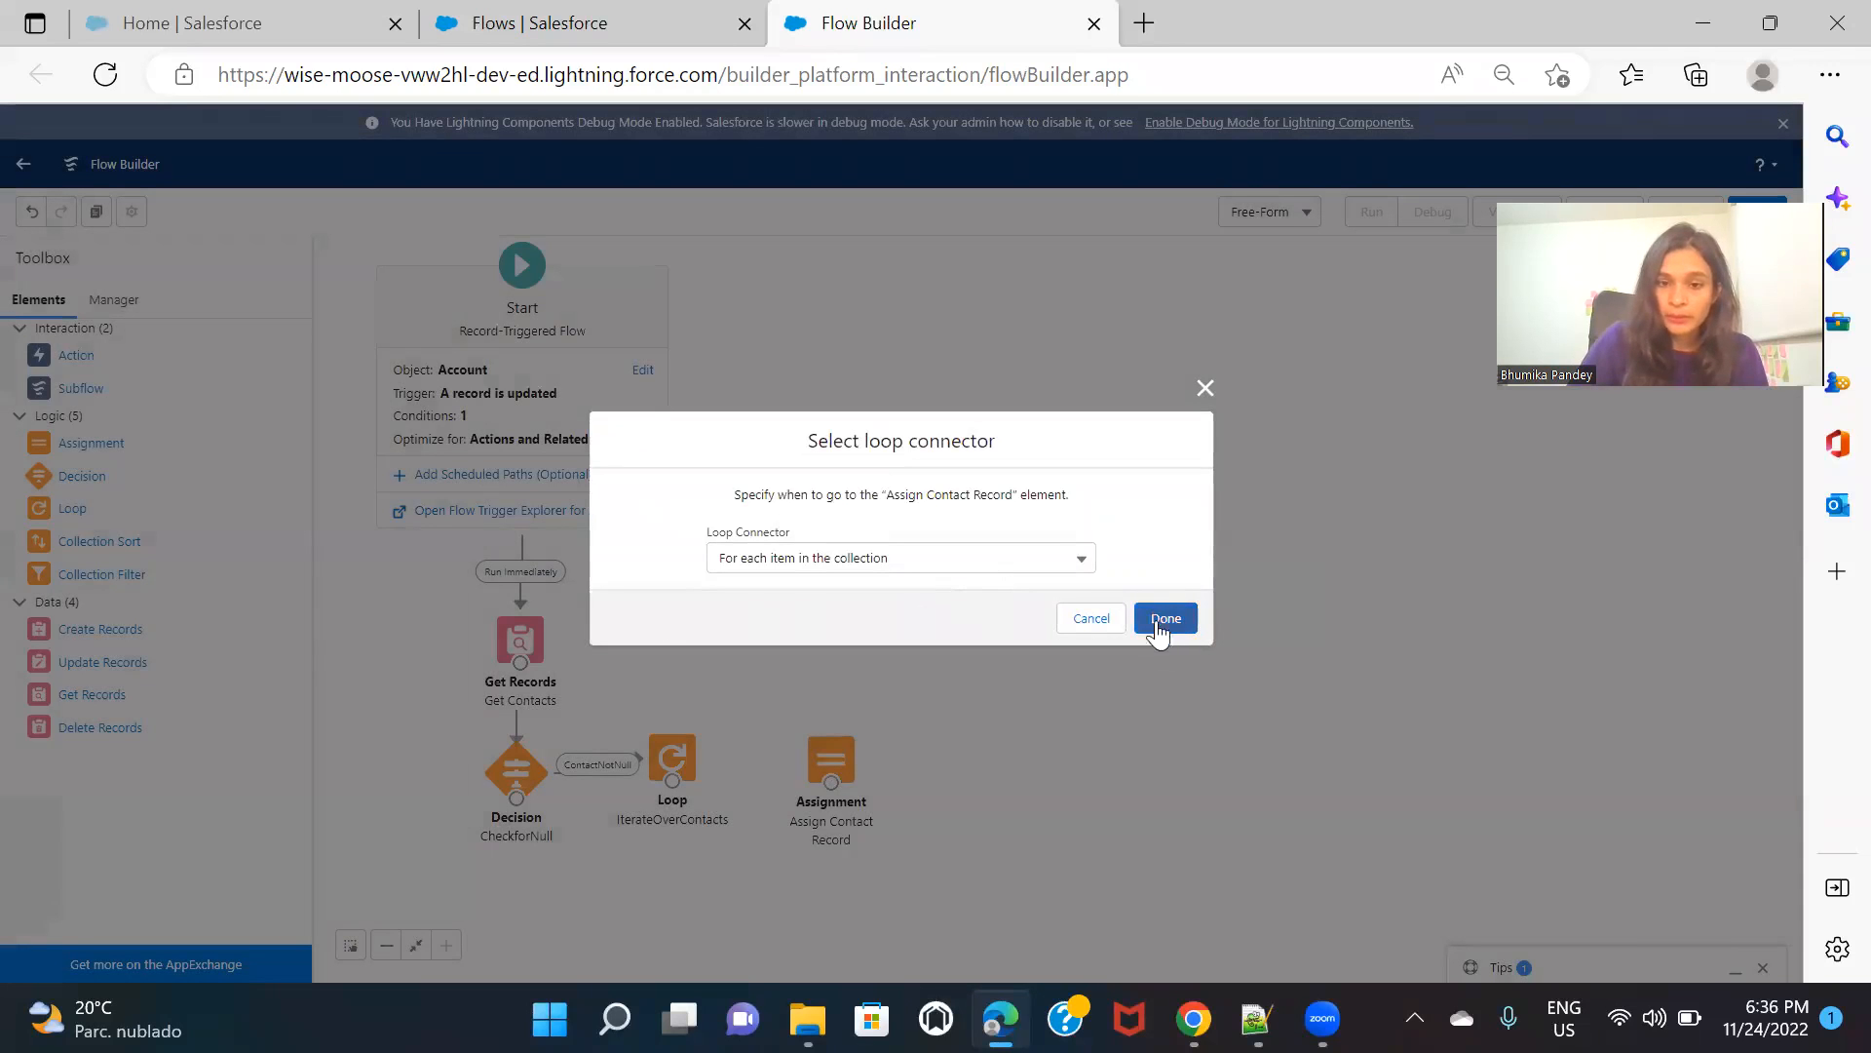
left_click(1166, 620)
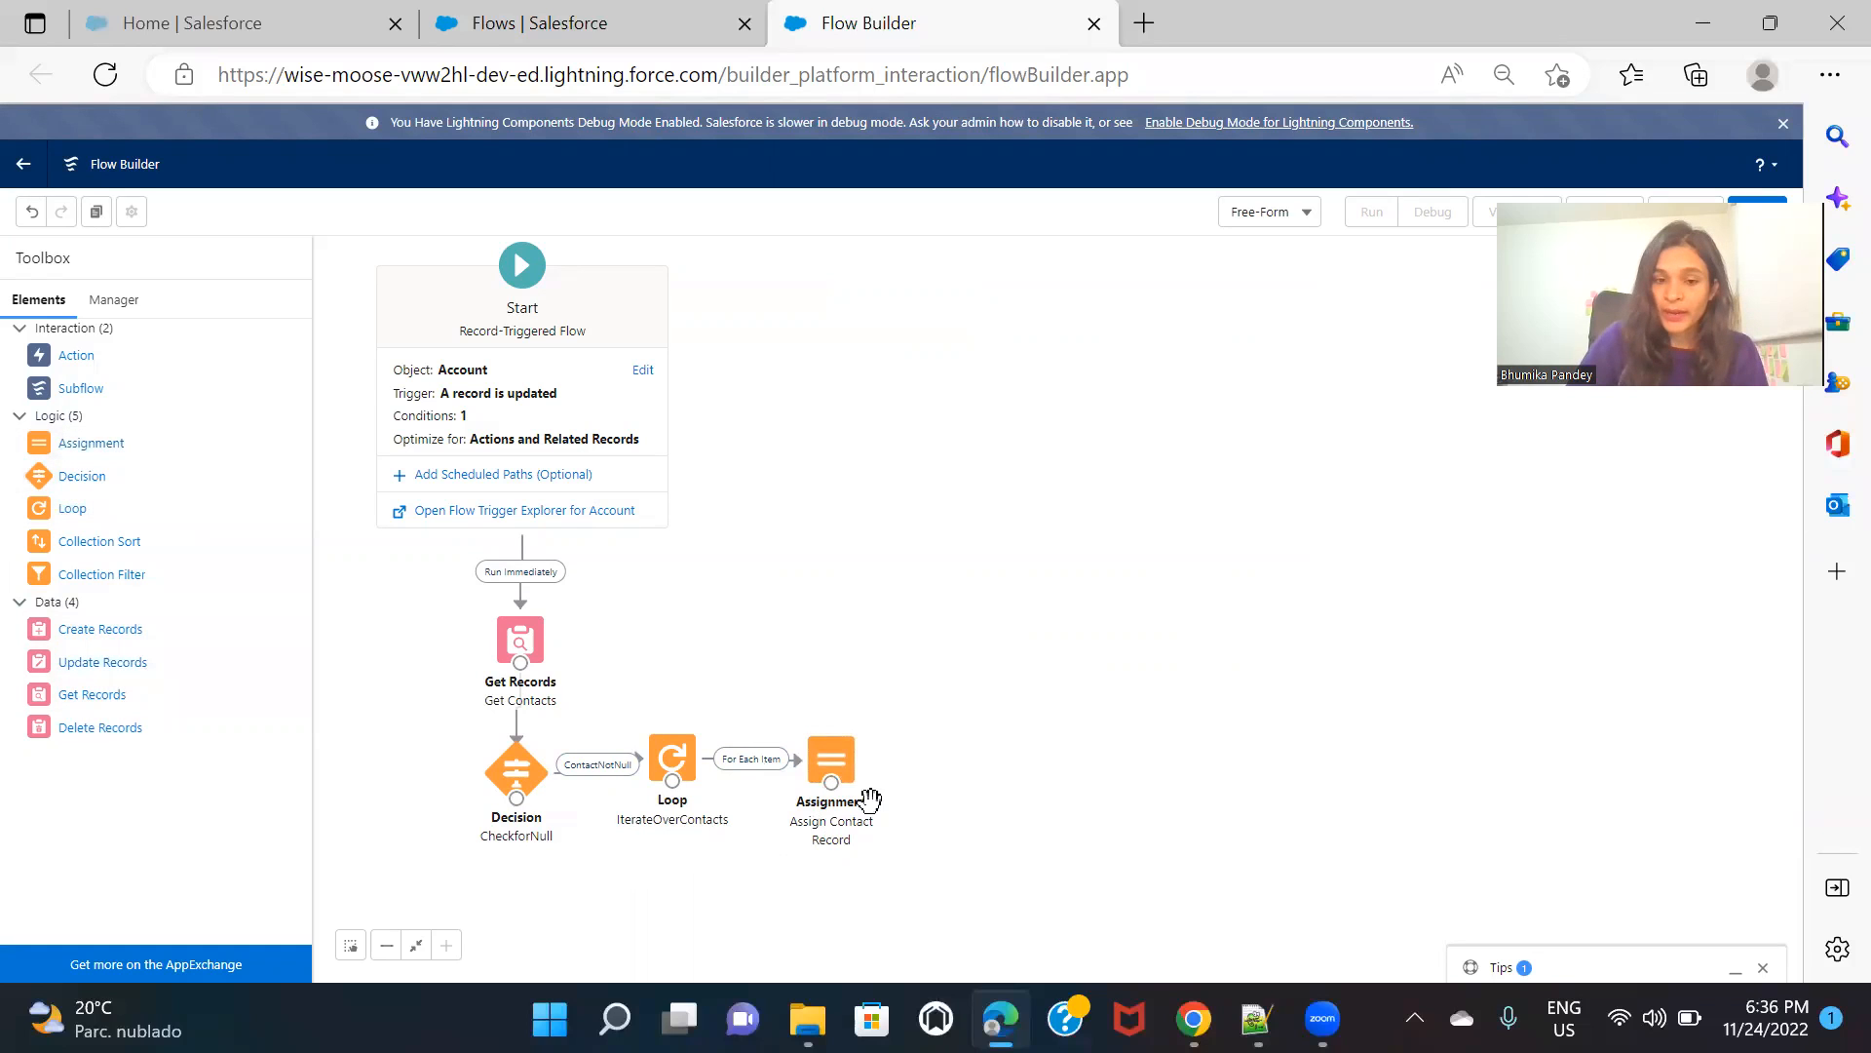
double_click(831, 765)
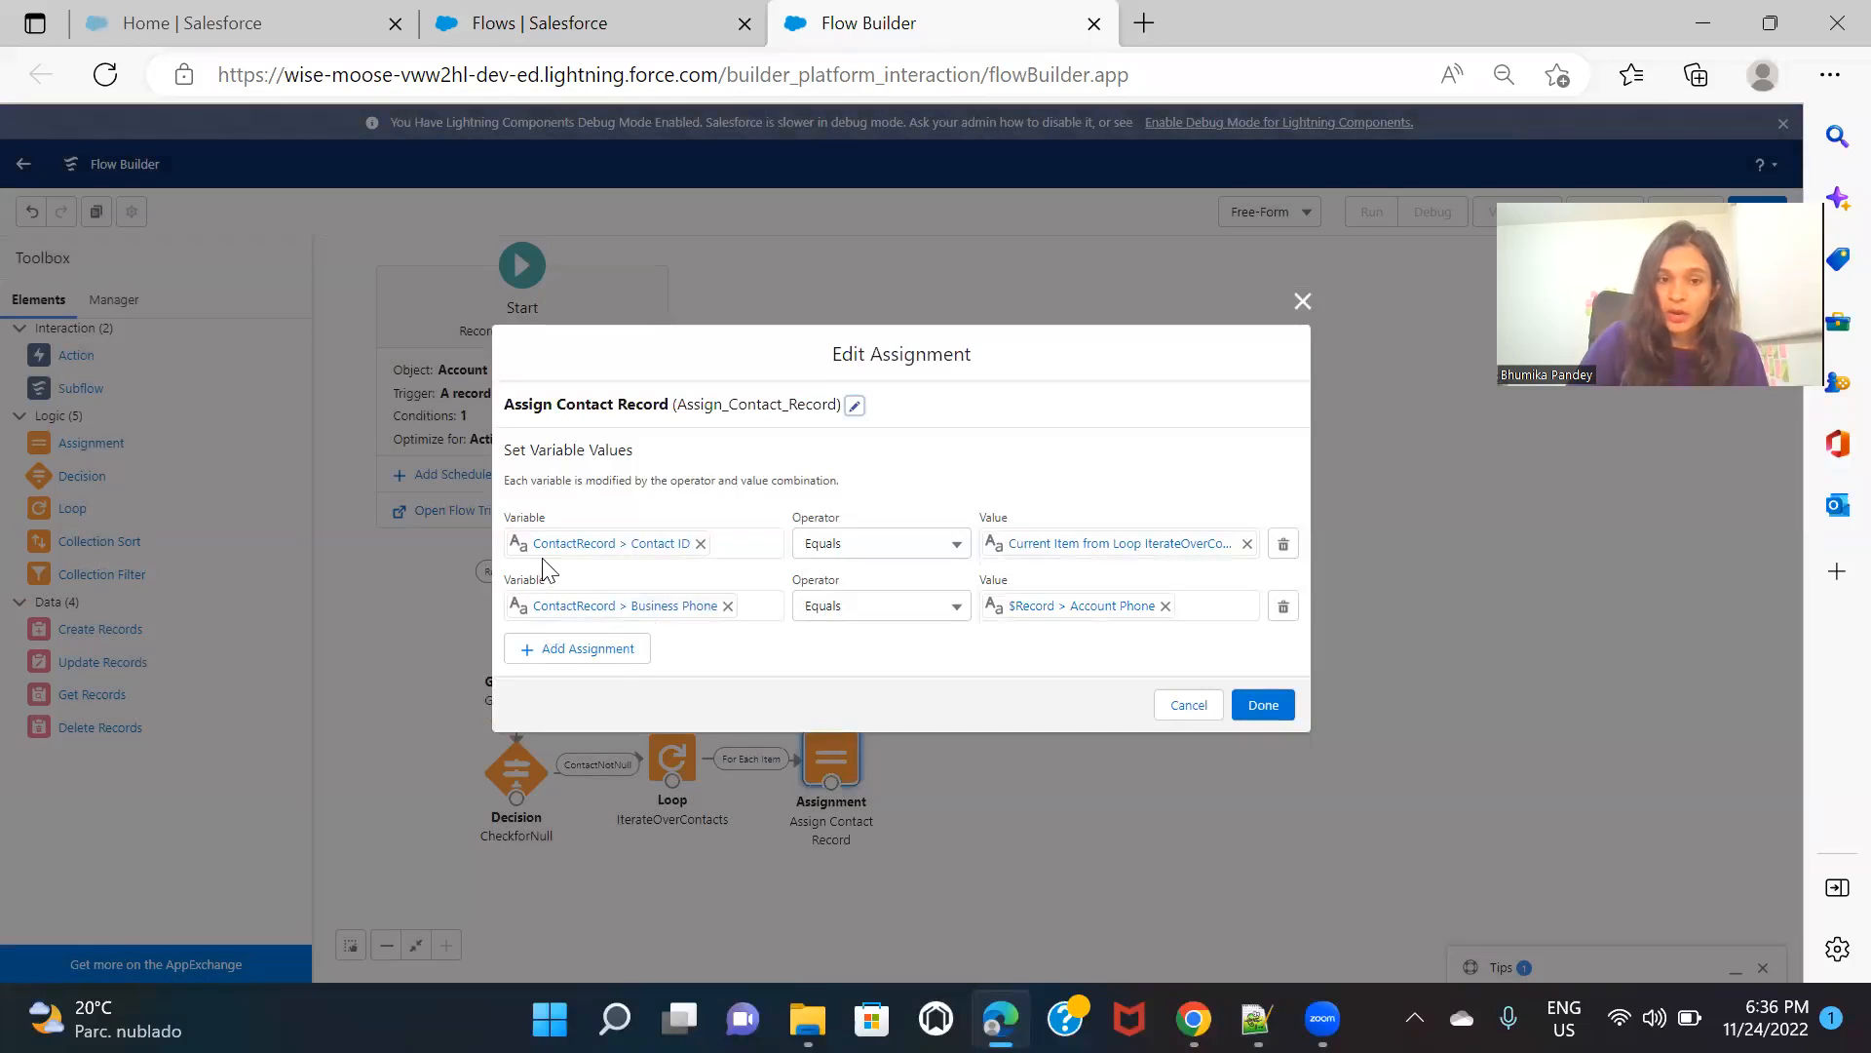
left_click(1302, 301)
left_click(112, 299)
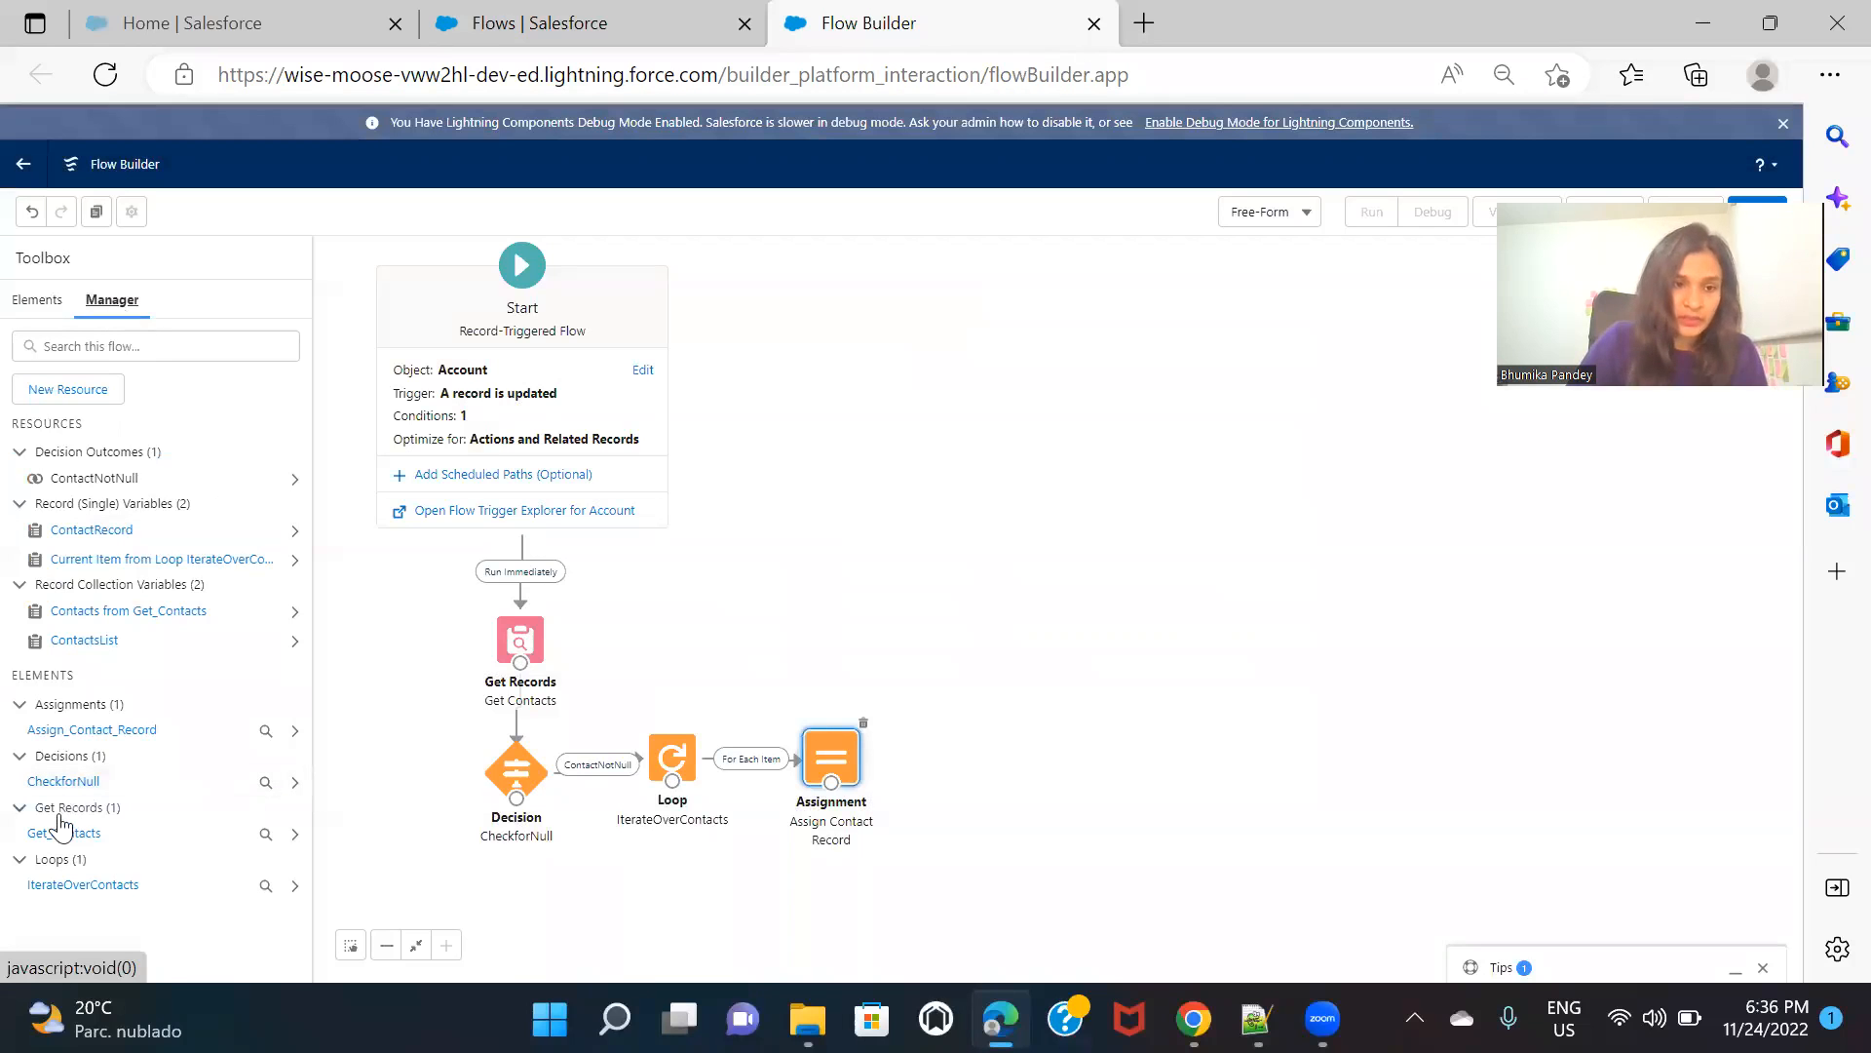
left_click(47, 302)
Add an Assignment element beside Assign Contact Record and label it Add Contacts to the List, with API name Add_Contacts_to_the_List
left_click_drag(90, 444, 935, 739)
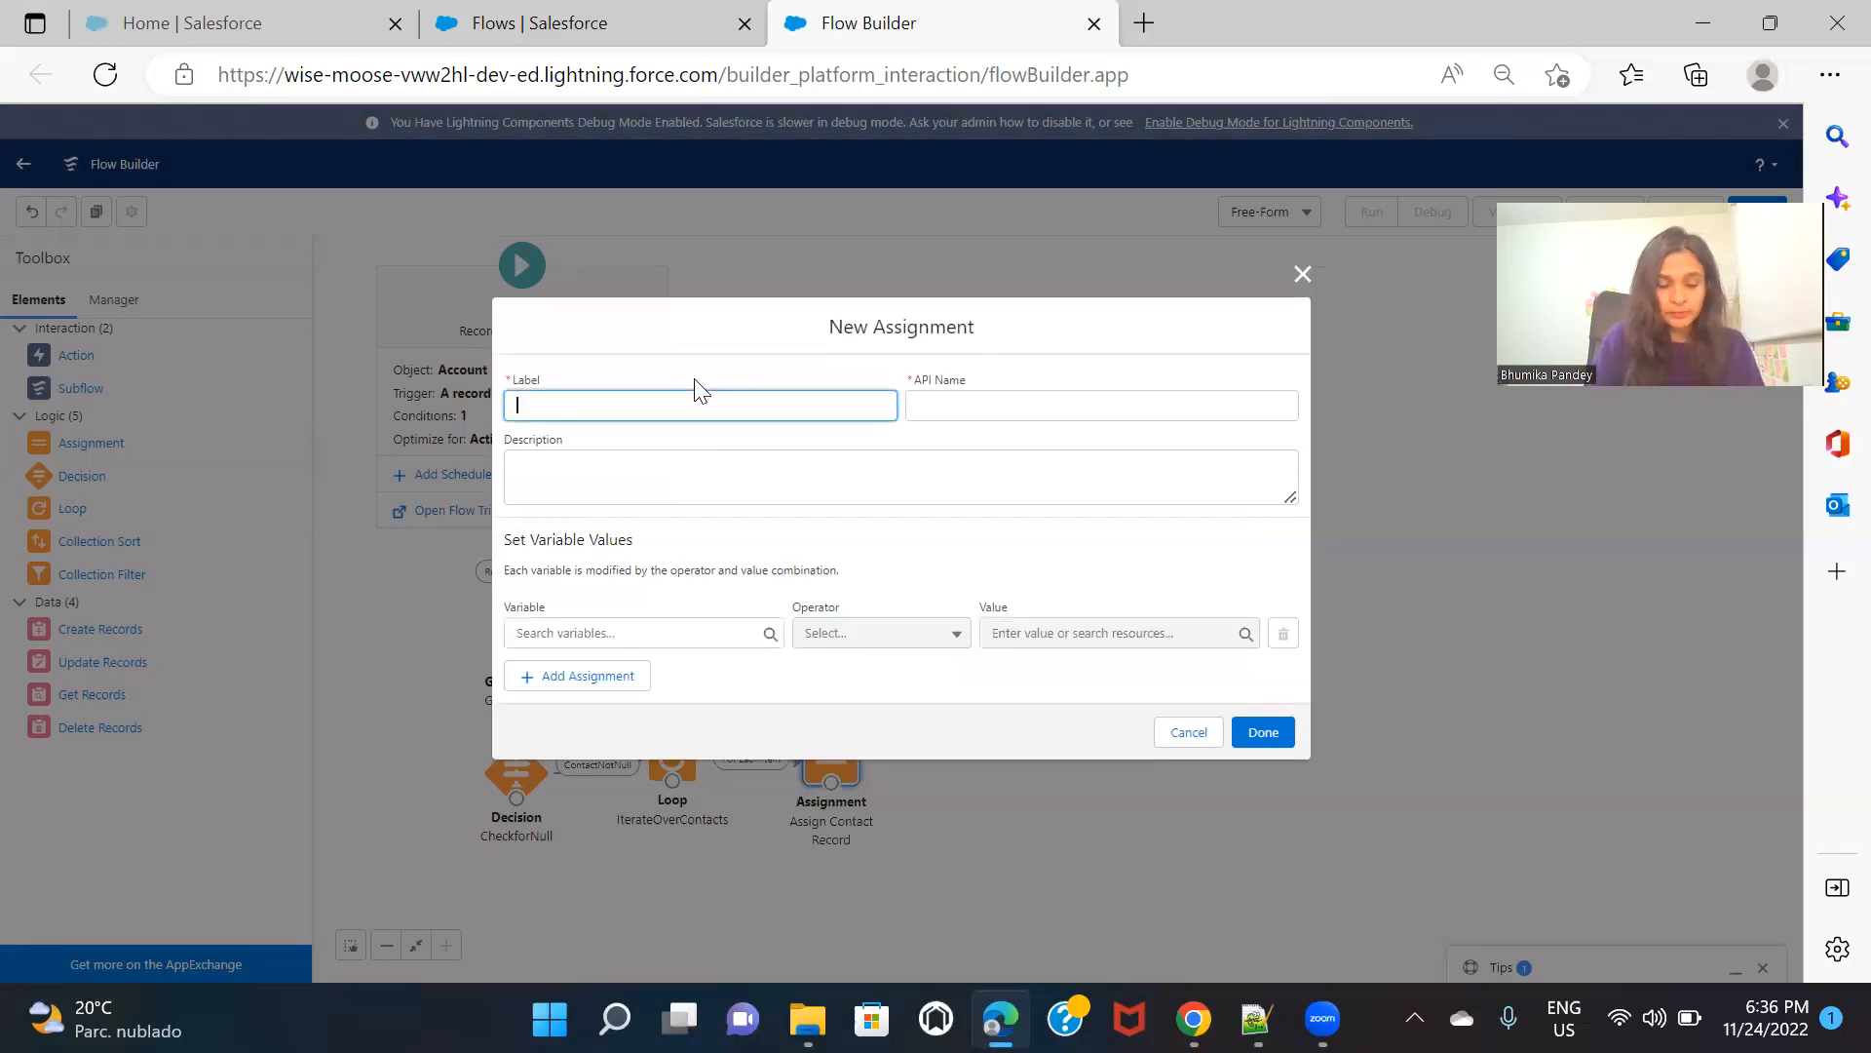
type("Add Contacts to the List")
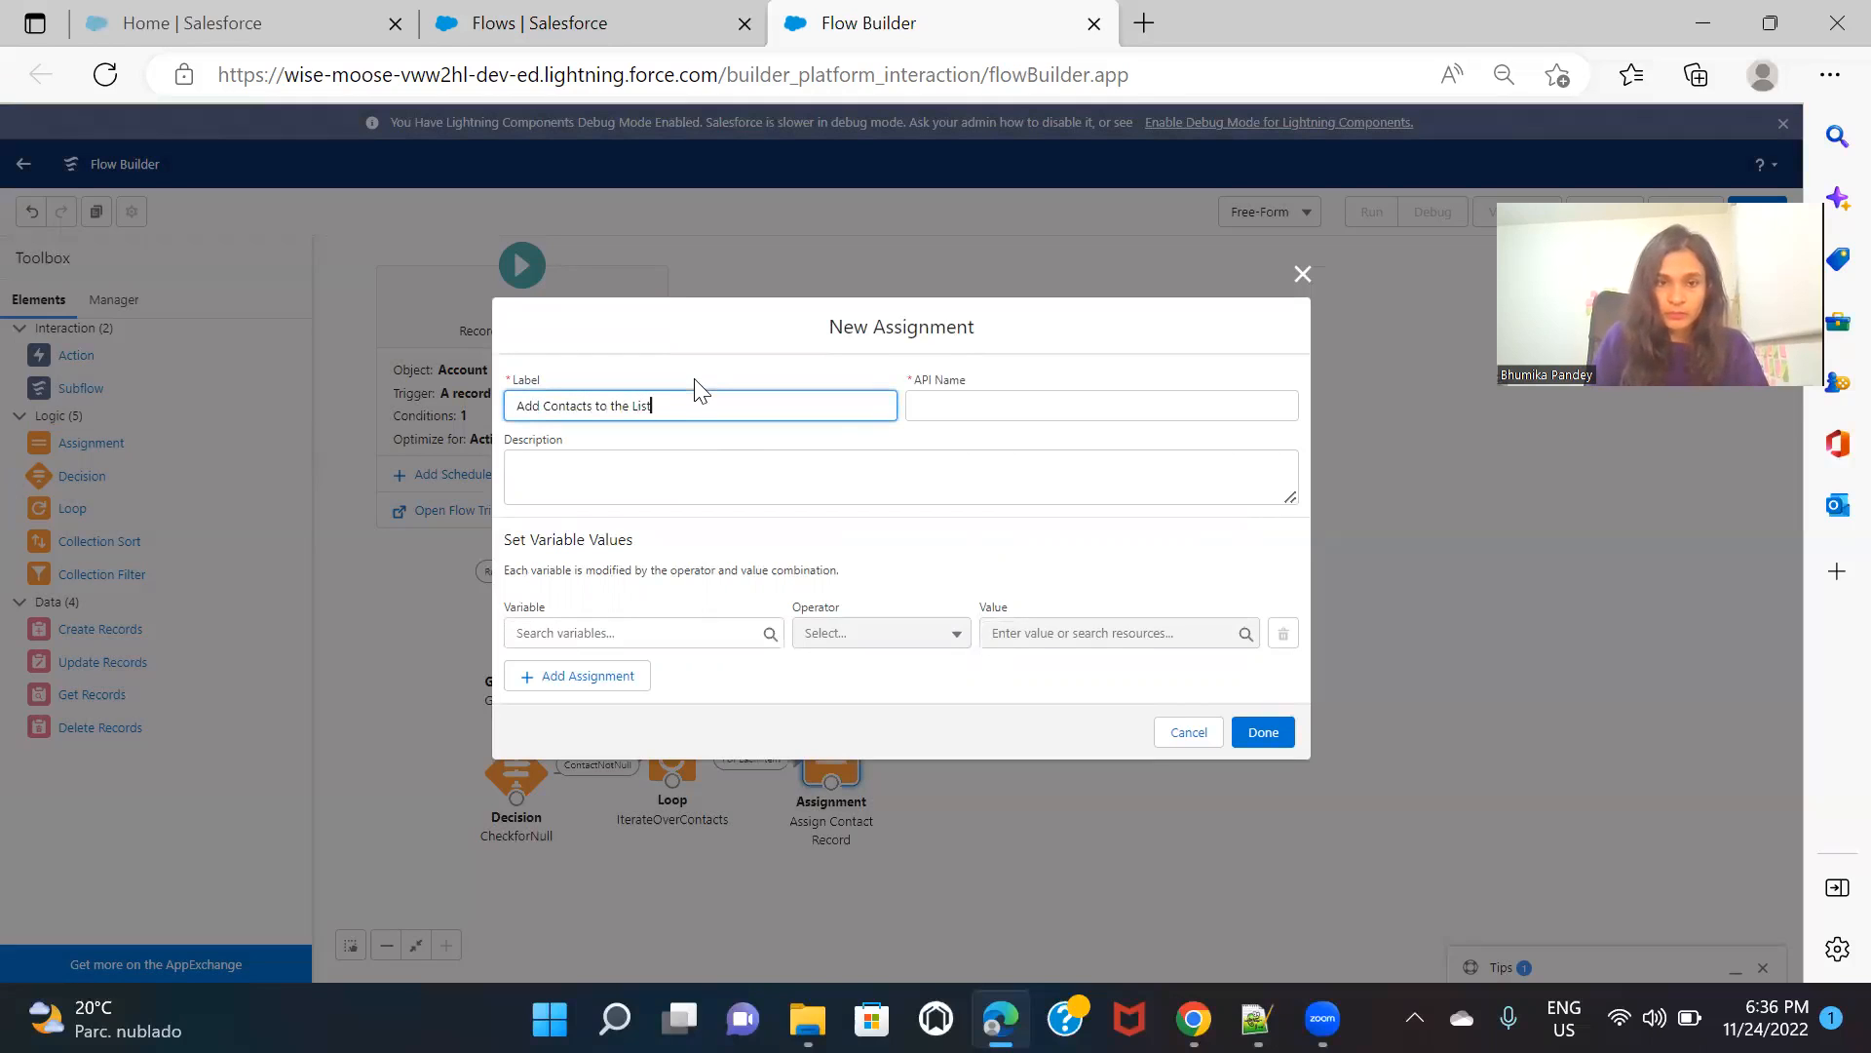
left_click(962, 444)
Make the new assignment add ContactRecord to ContactsList using the Add operator, and complete it
left_click(681, 635)
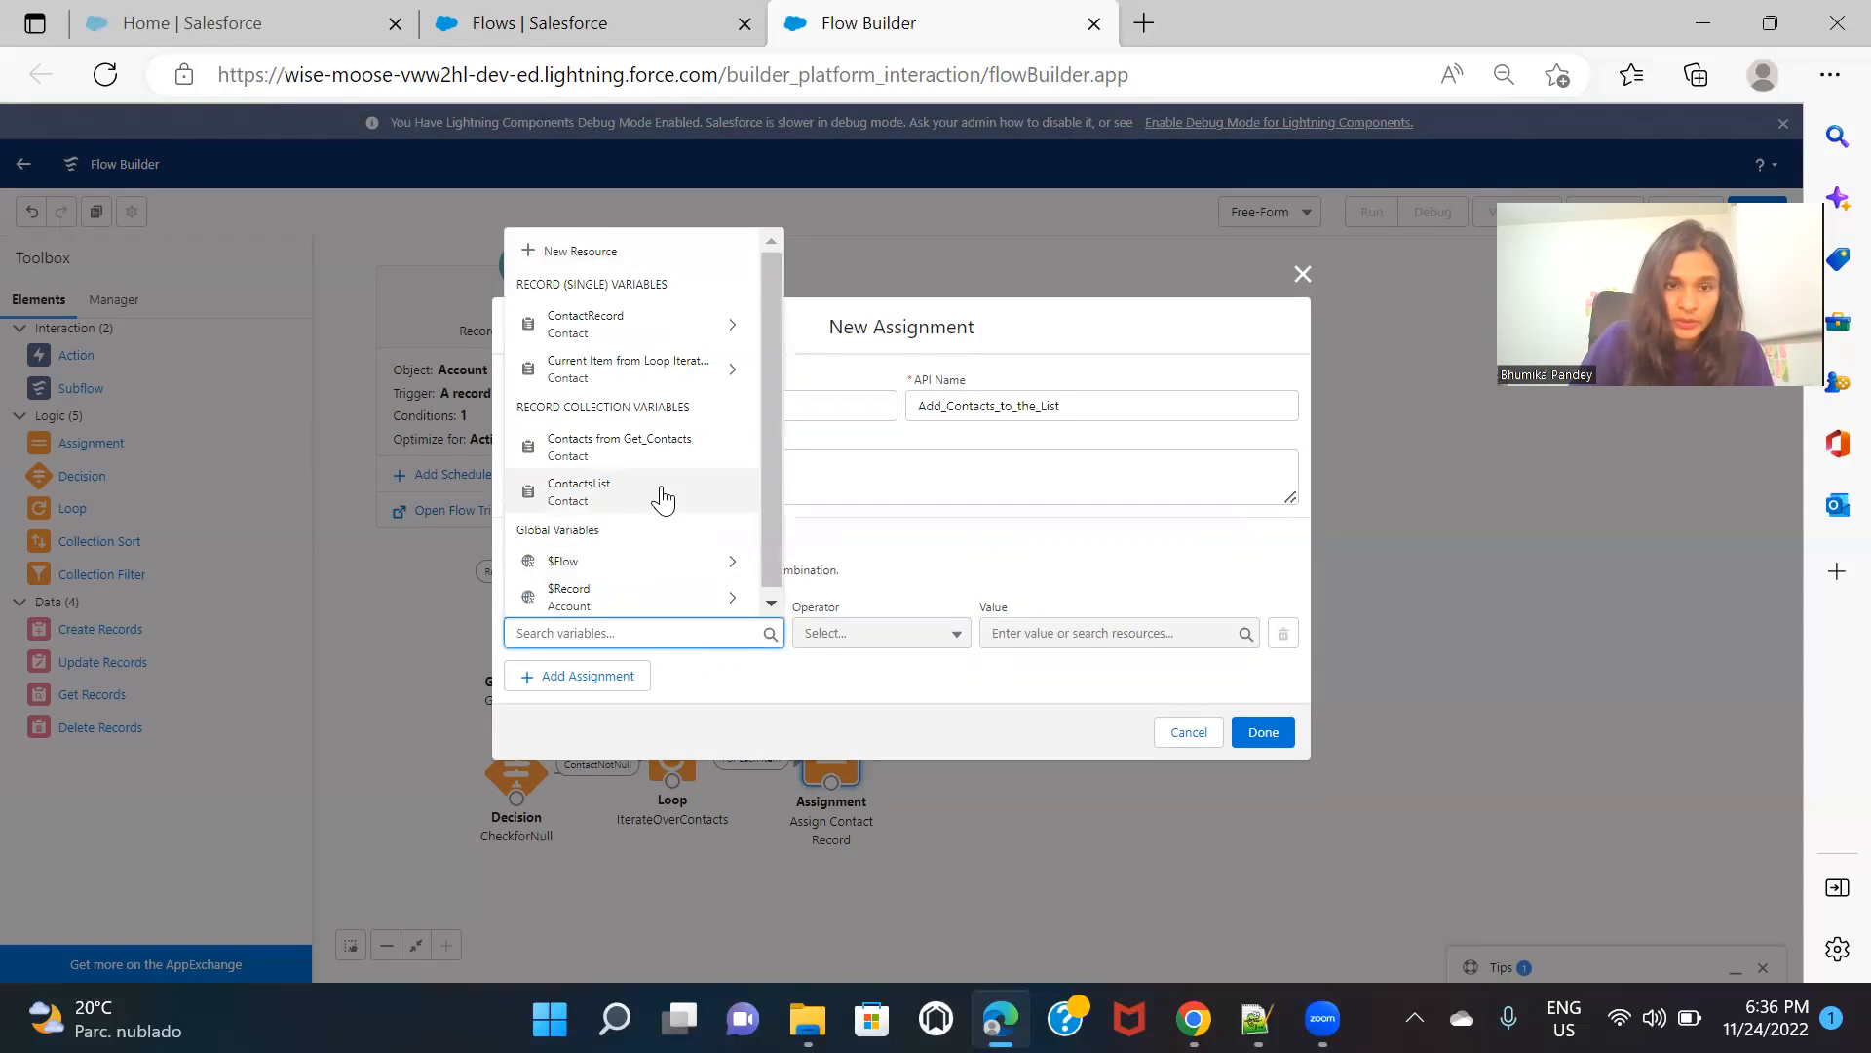
left_click(662, 499)
left_click(929, 635)
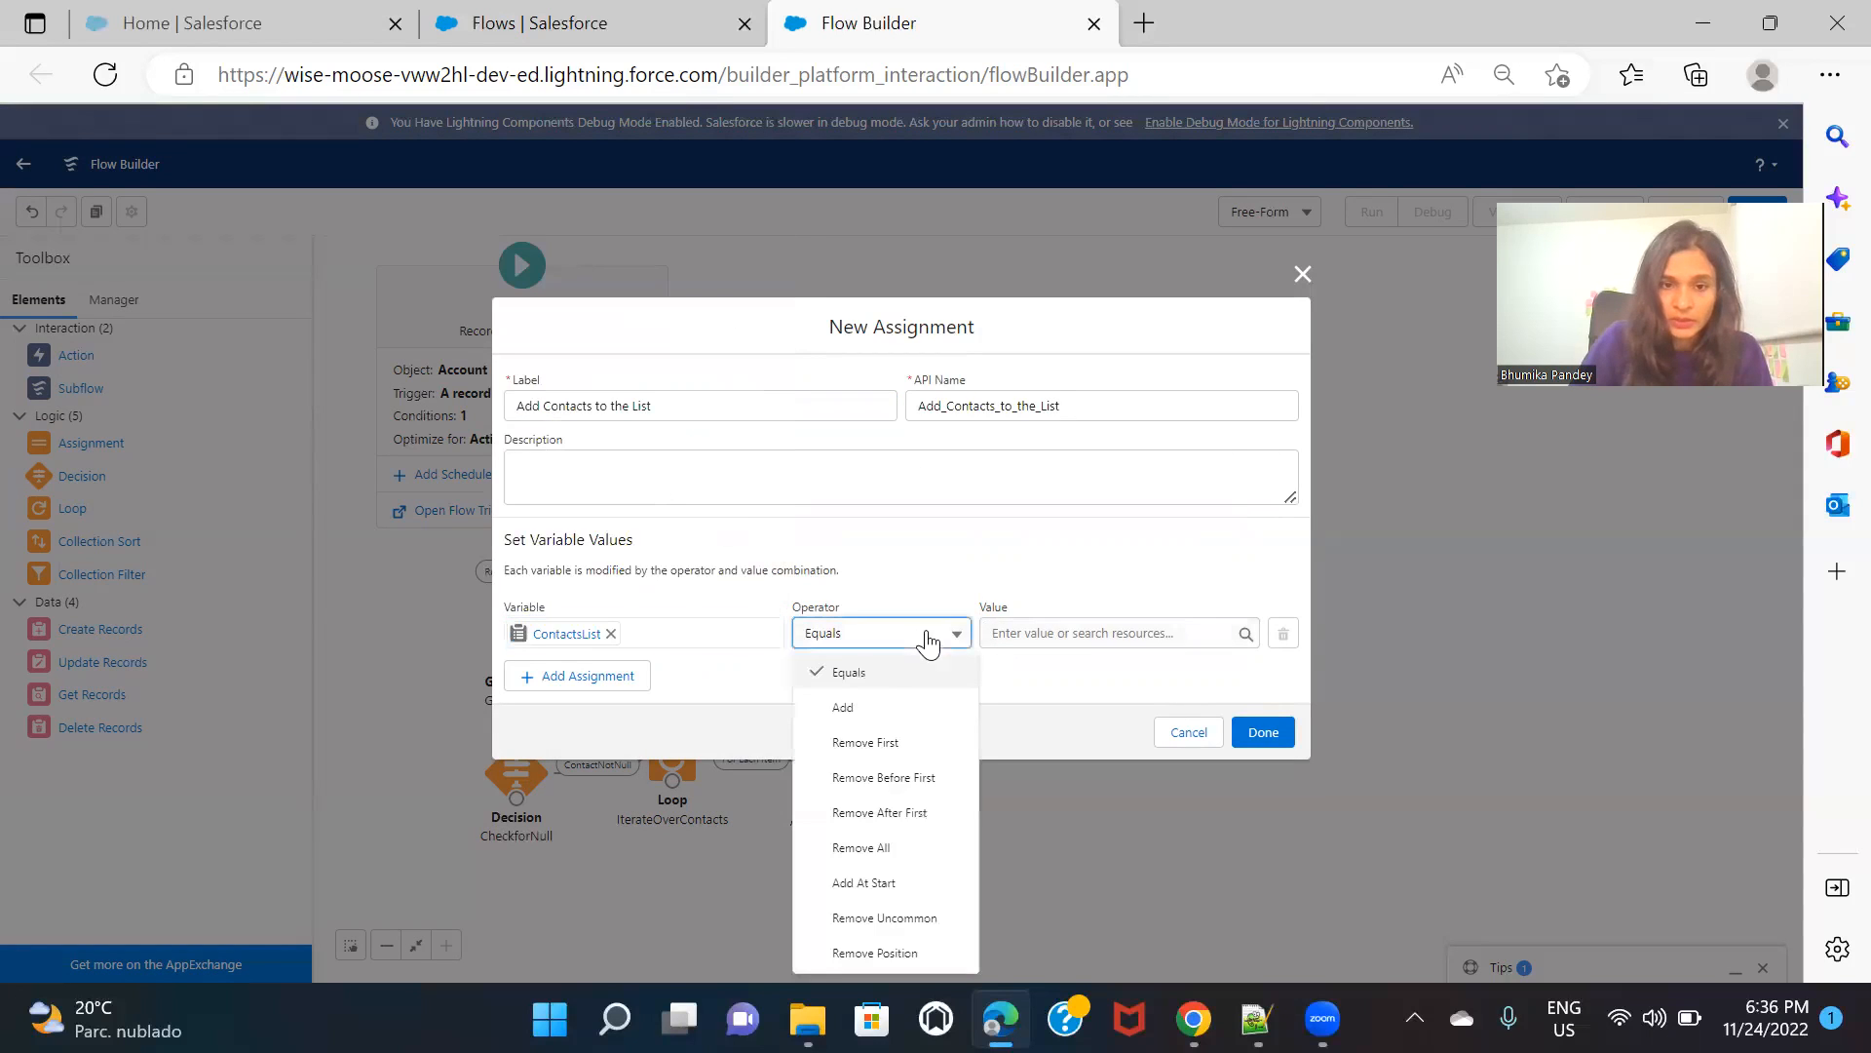
left_click(869, 724)
left_click(1073, 634)
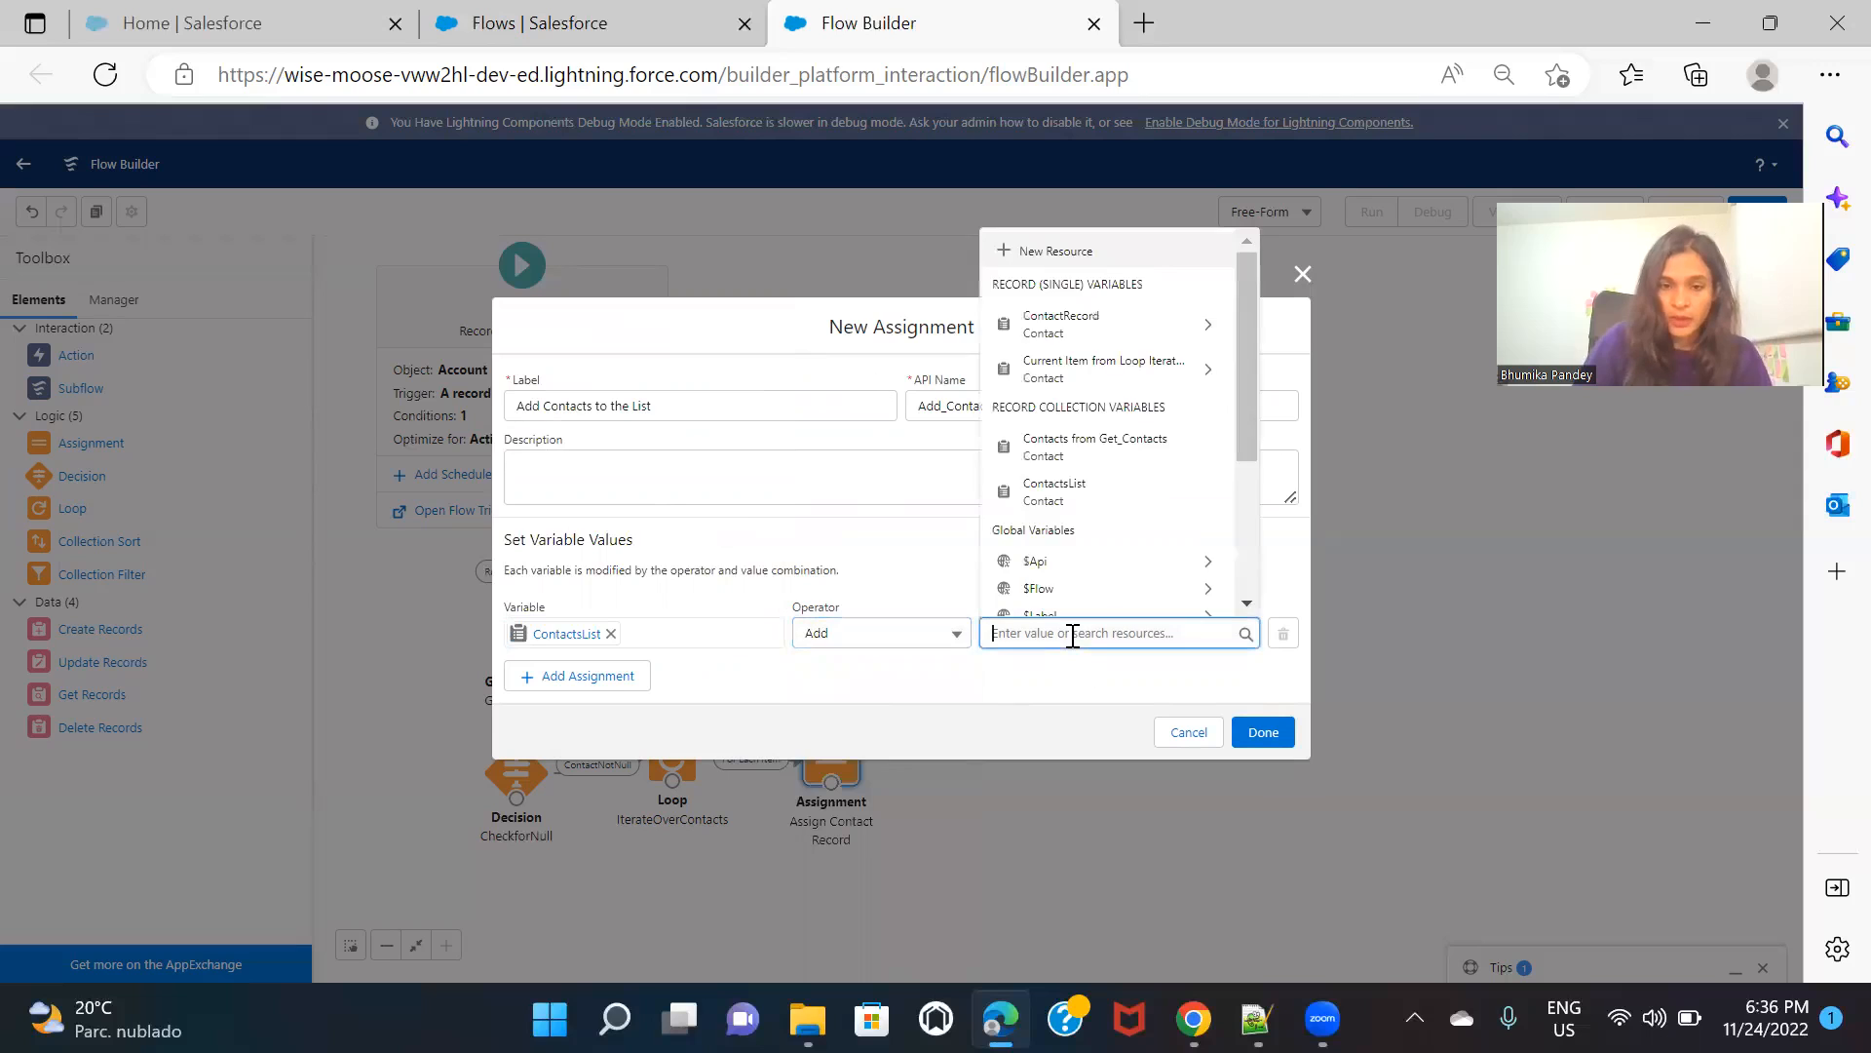
type("cont")
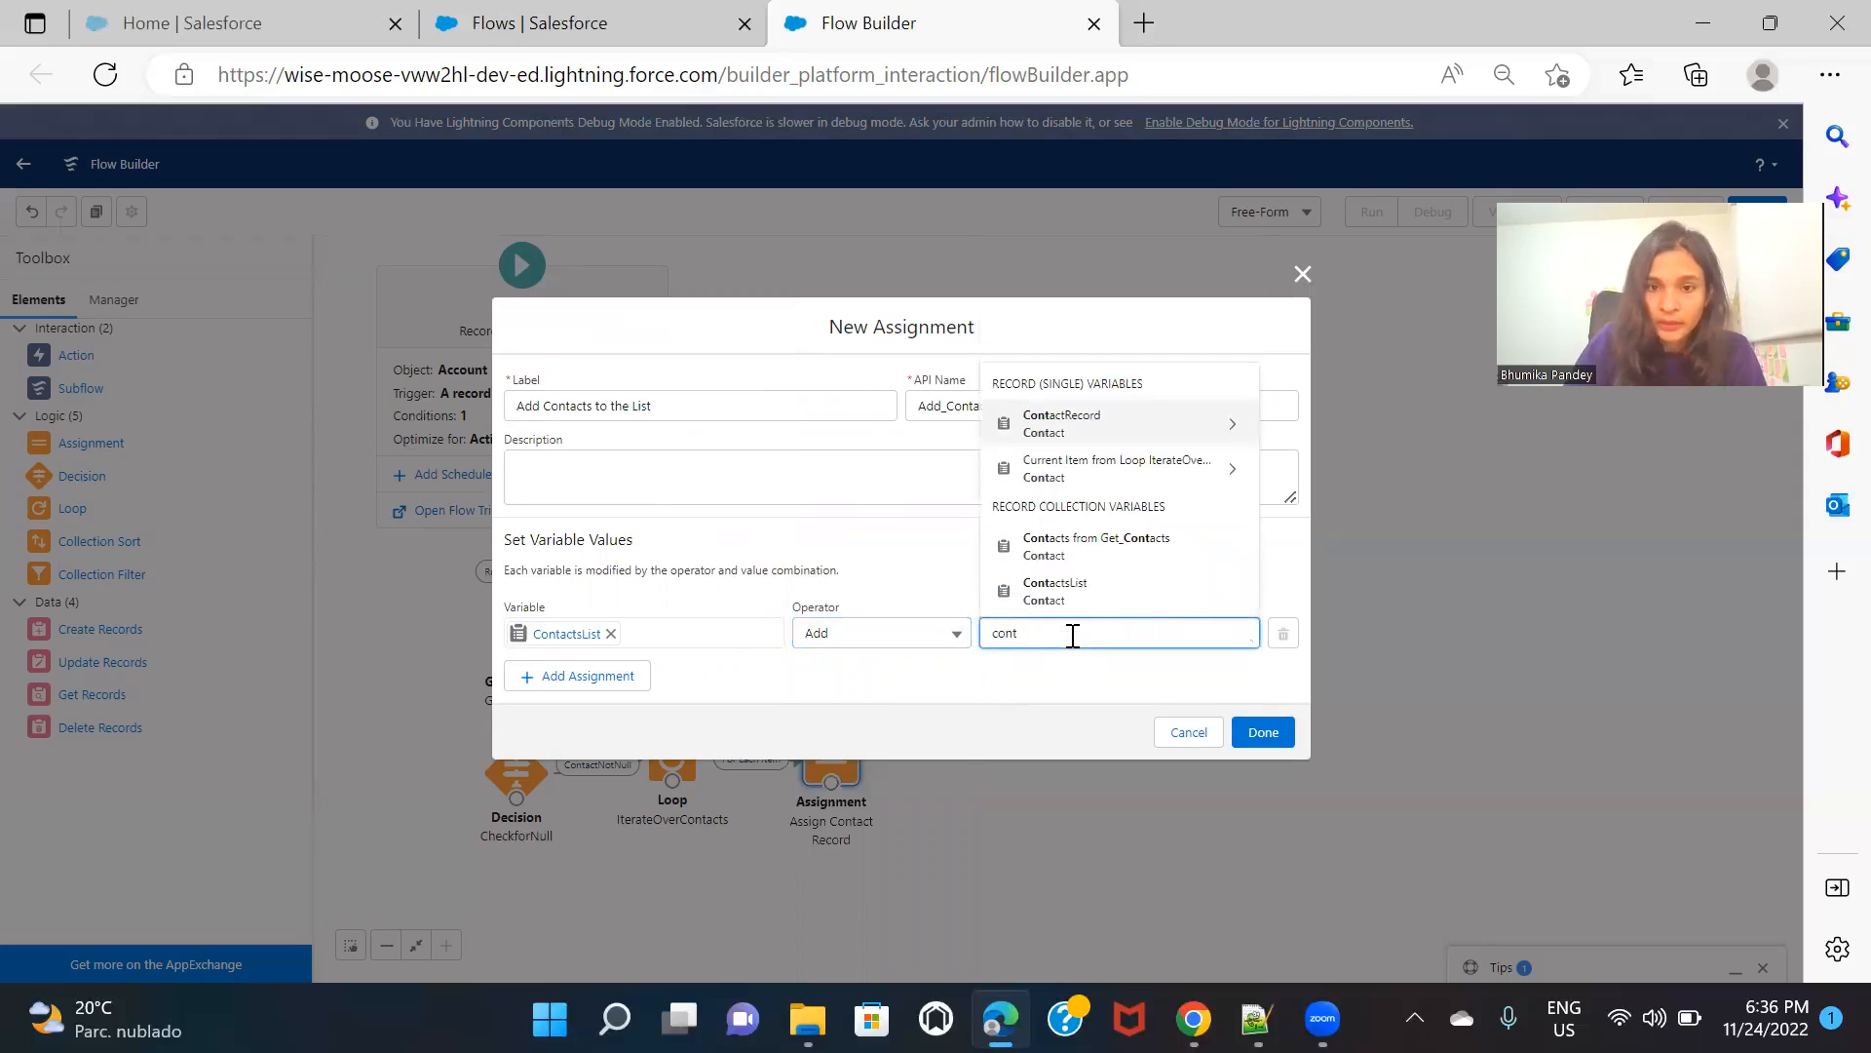
left_click(1109, 424)
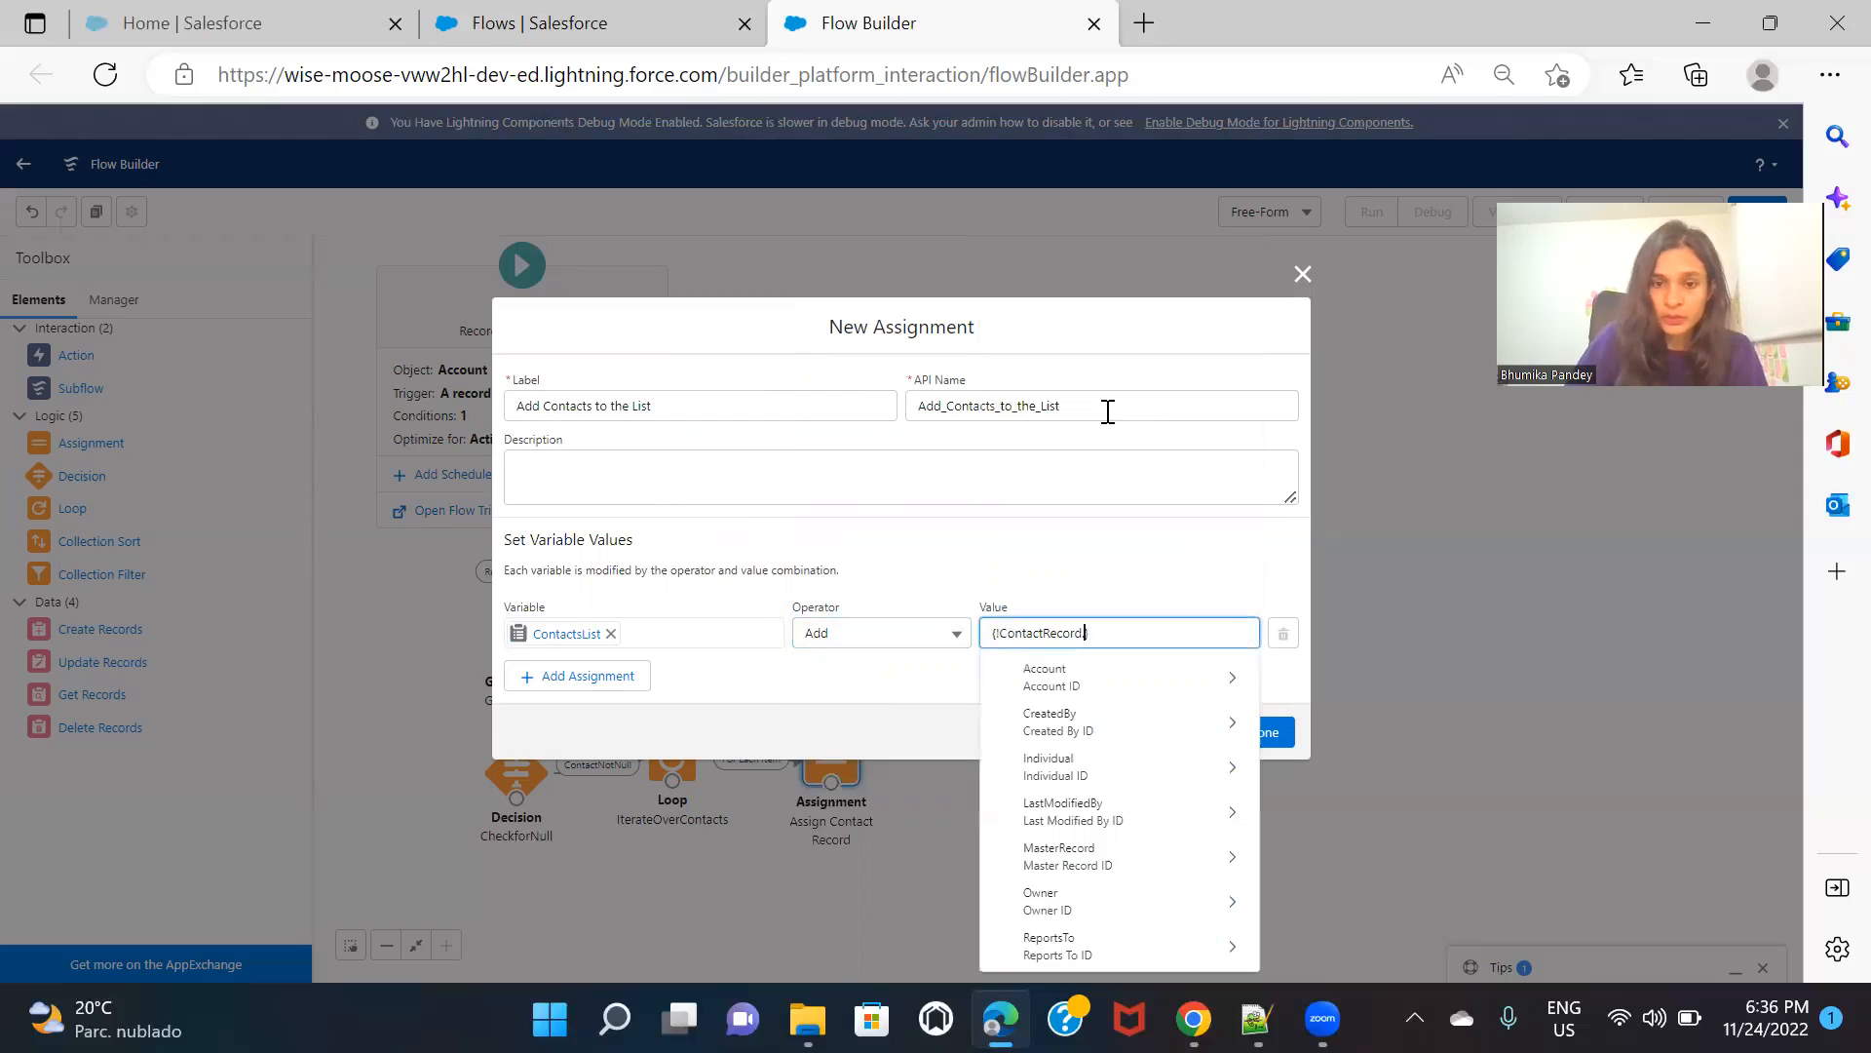
left_click(1140, 565)
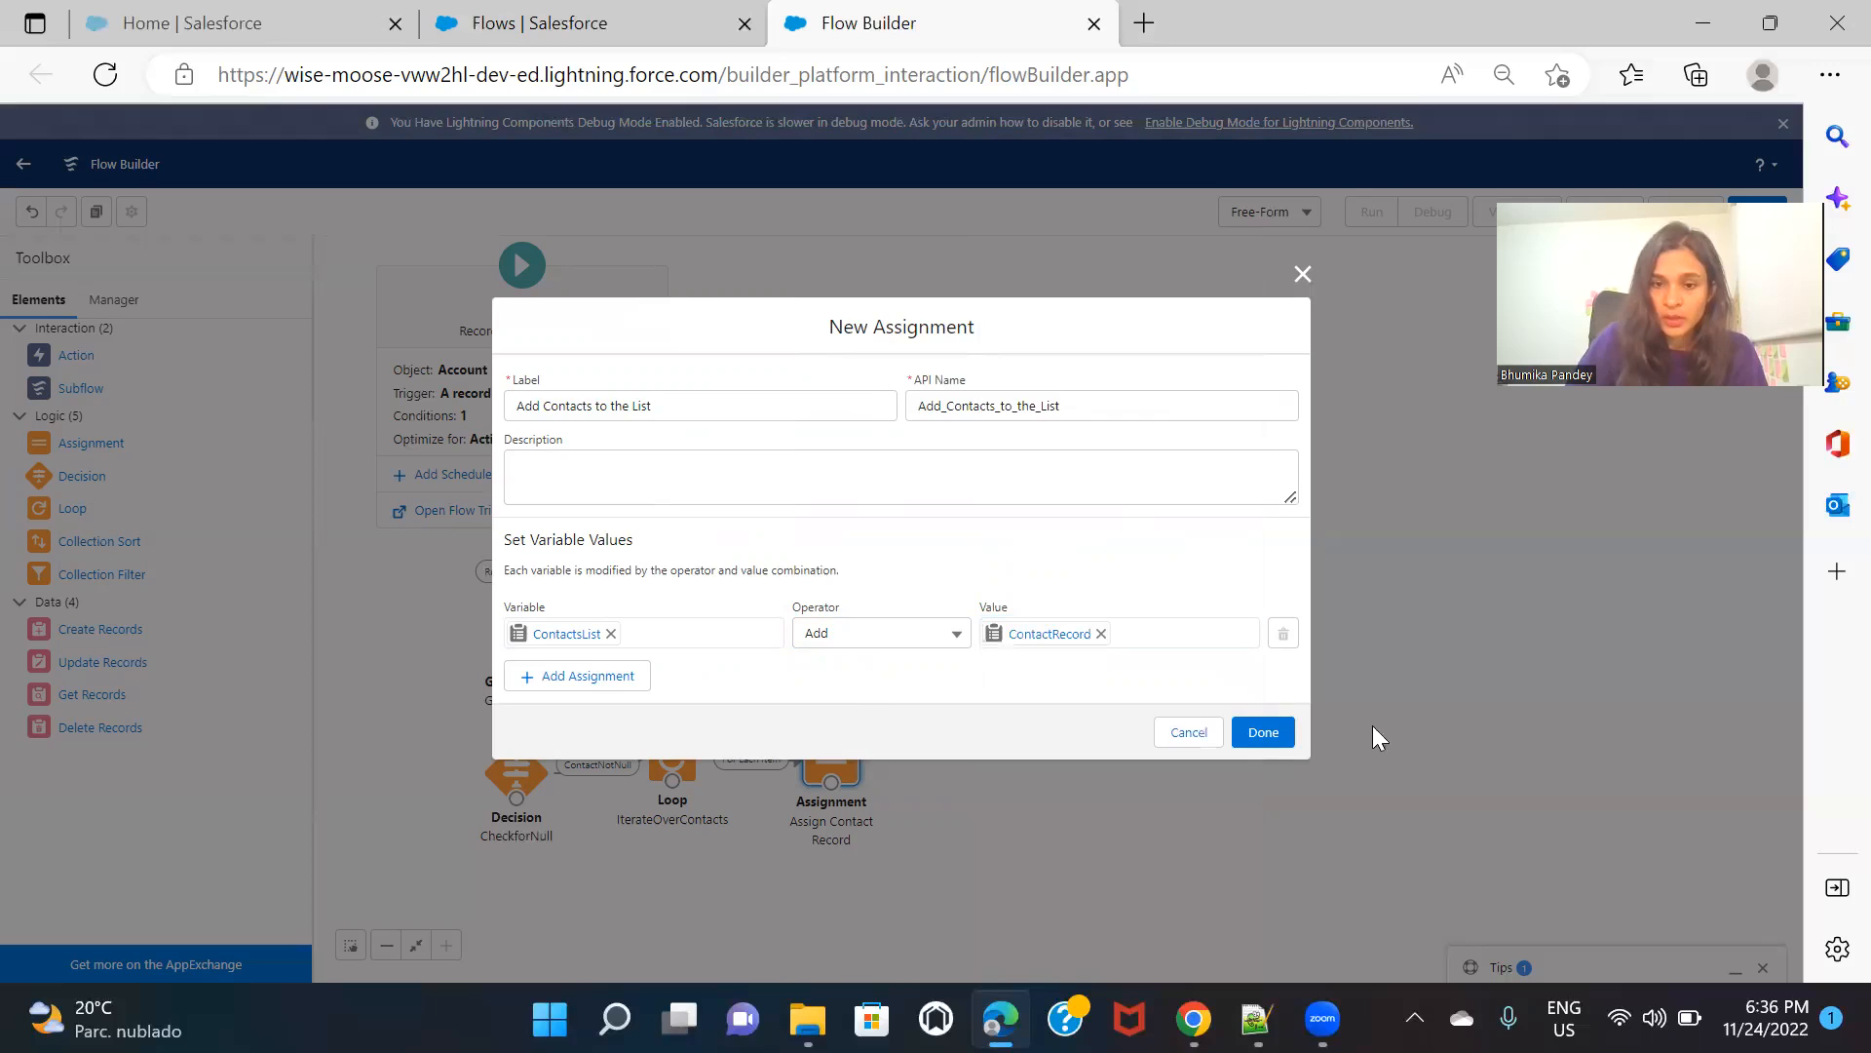
left_click(1263, 733)
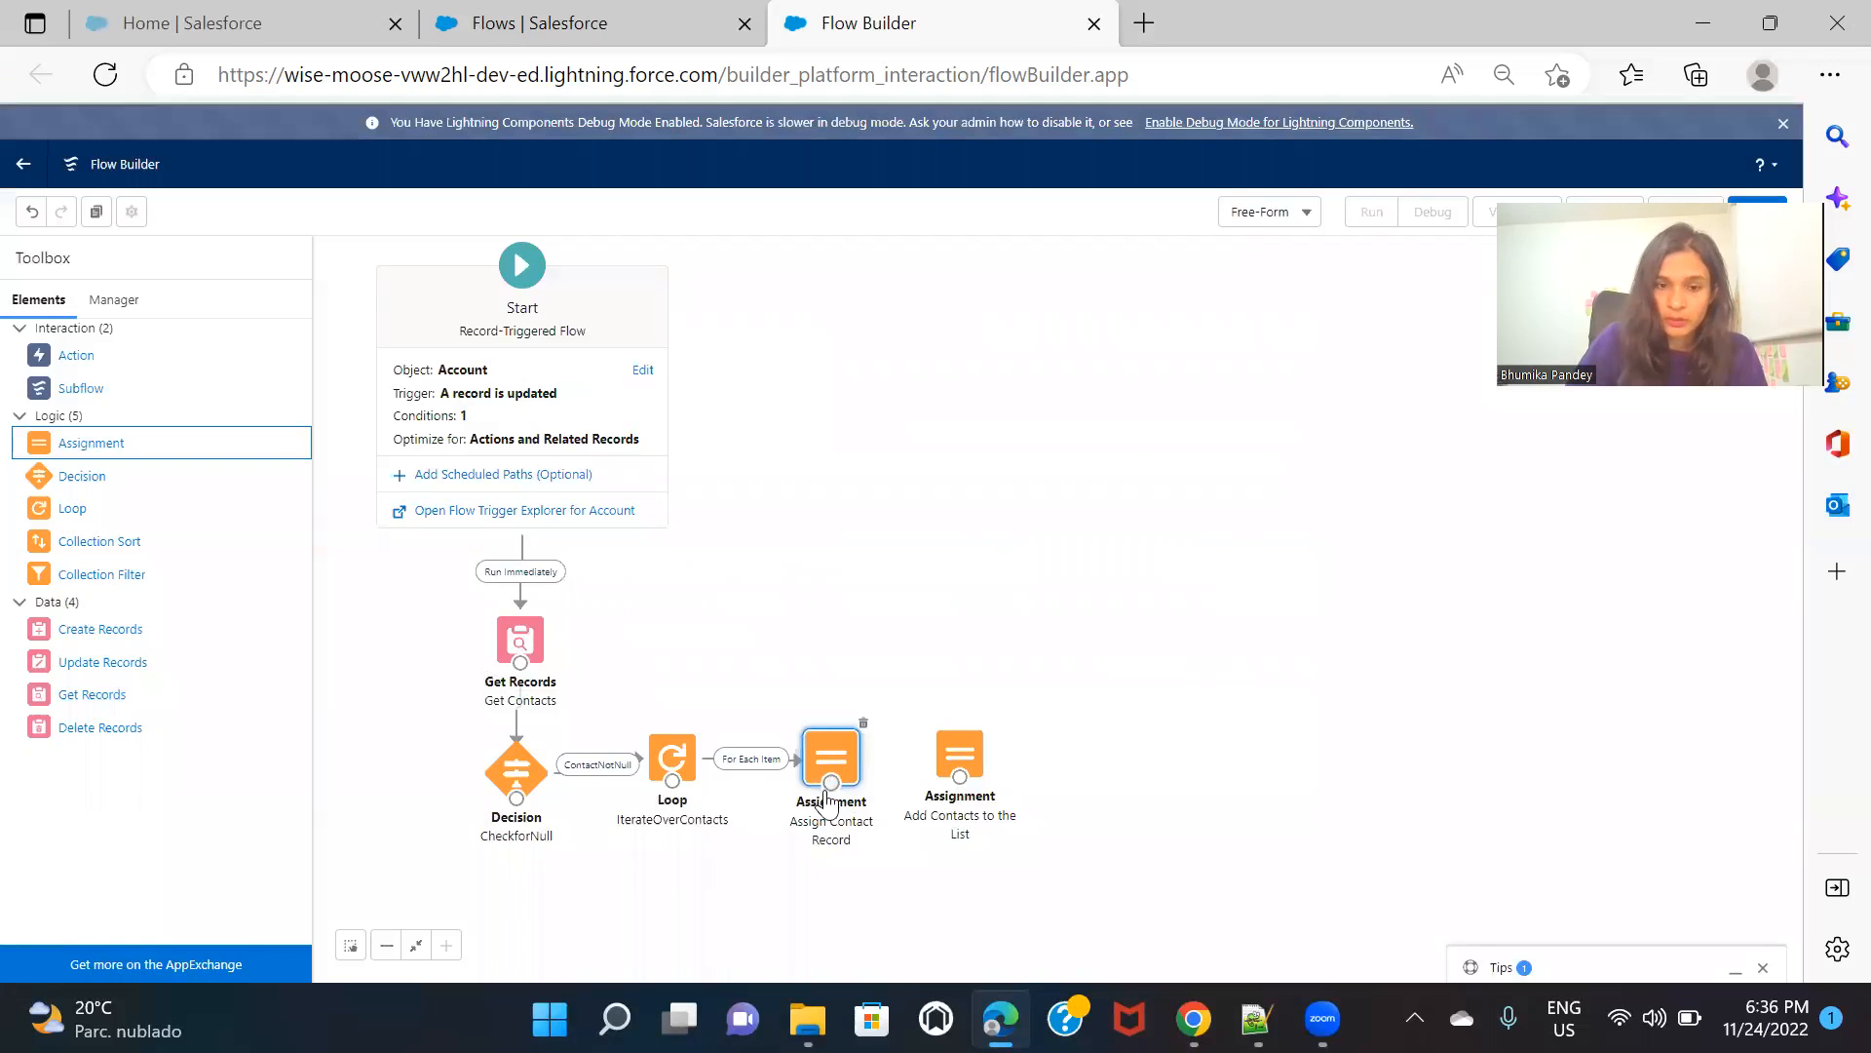
Connect Assign Contact Record to Add Contacts to the List and that back to the loop, stacking both assignments beside the loop
mouse_move(837, 786)
left_mouse_down()
mouse_move(942, 747)
mouse_move(882, 686)
mouse_move(840, 586)
mouse_move(612, 625)
mouse_move(686, 755)
left_mouse_up()
left_click_drag(854, 761, 908, 872)
left_click_drag(850, 609, 924, 729)
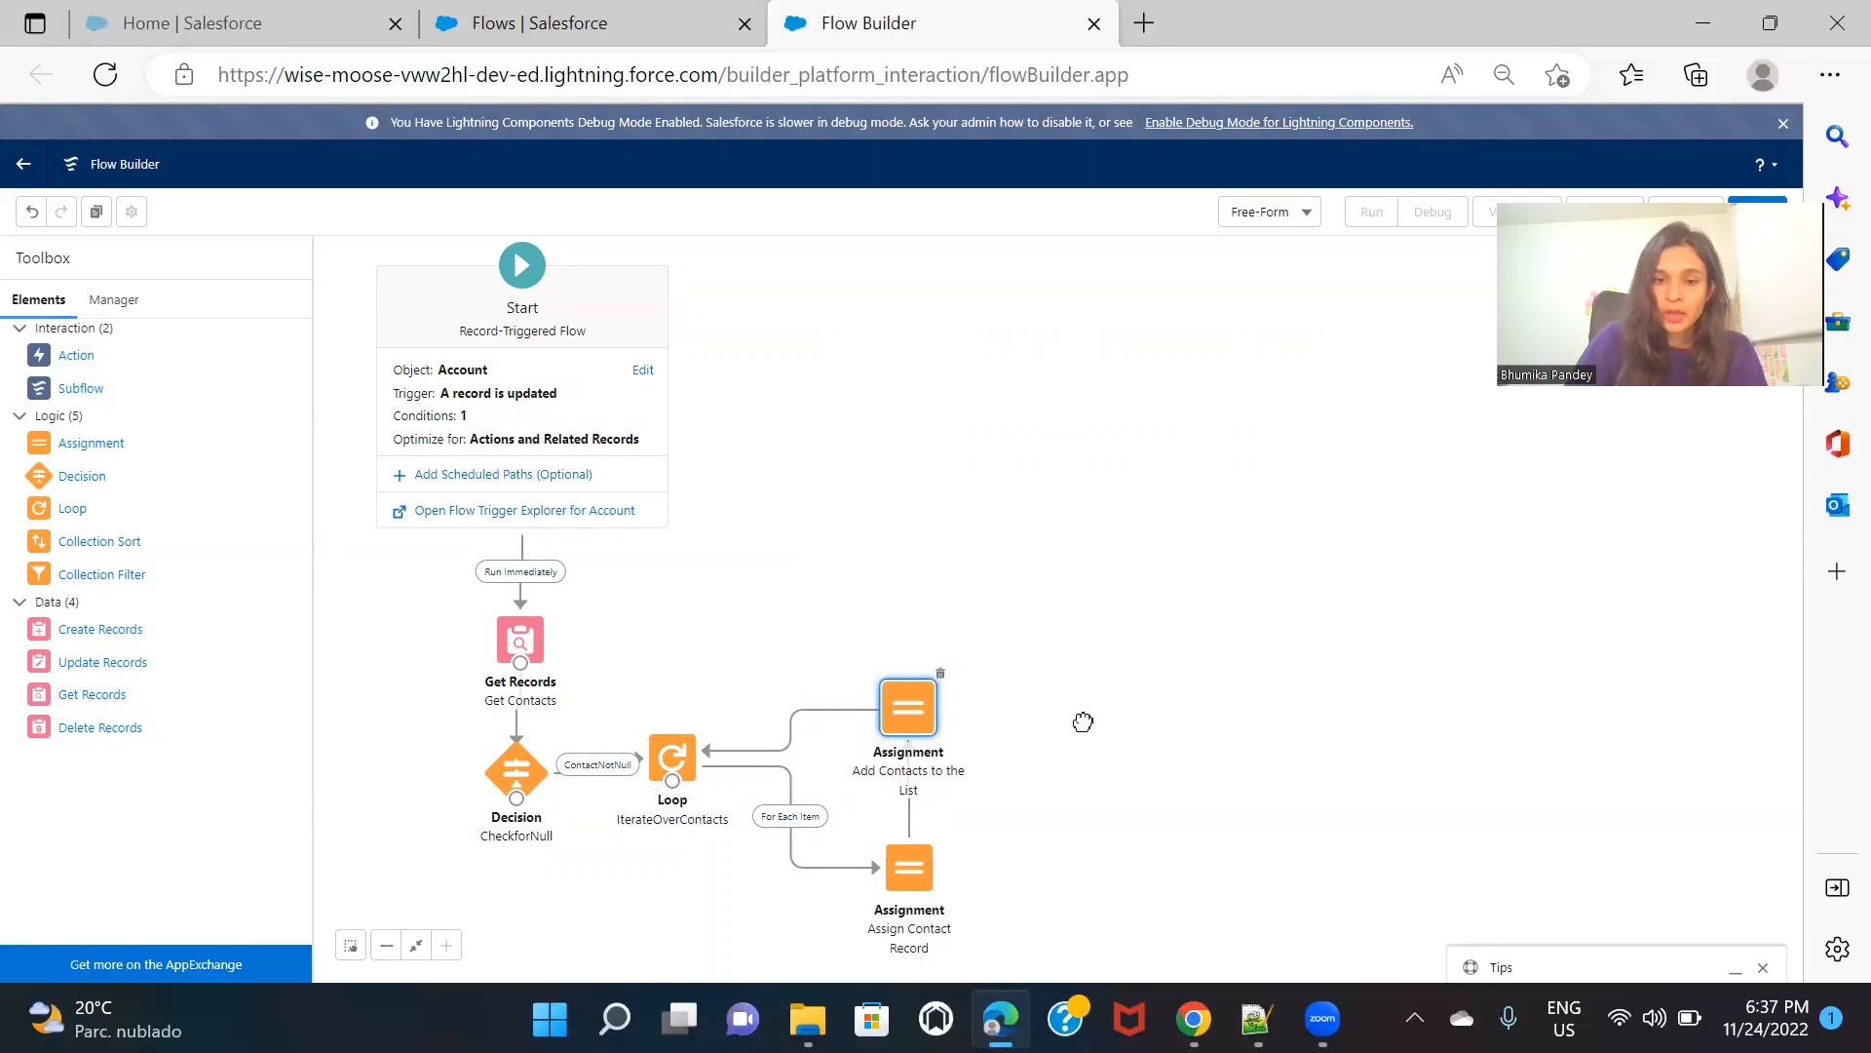
left_click(994, 804)
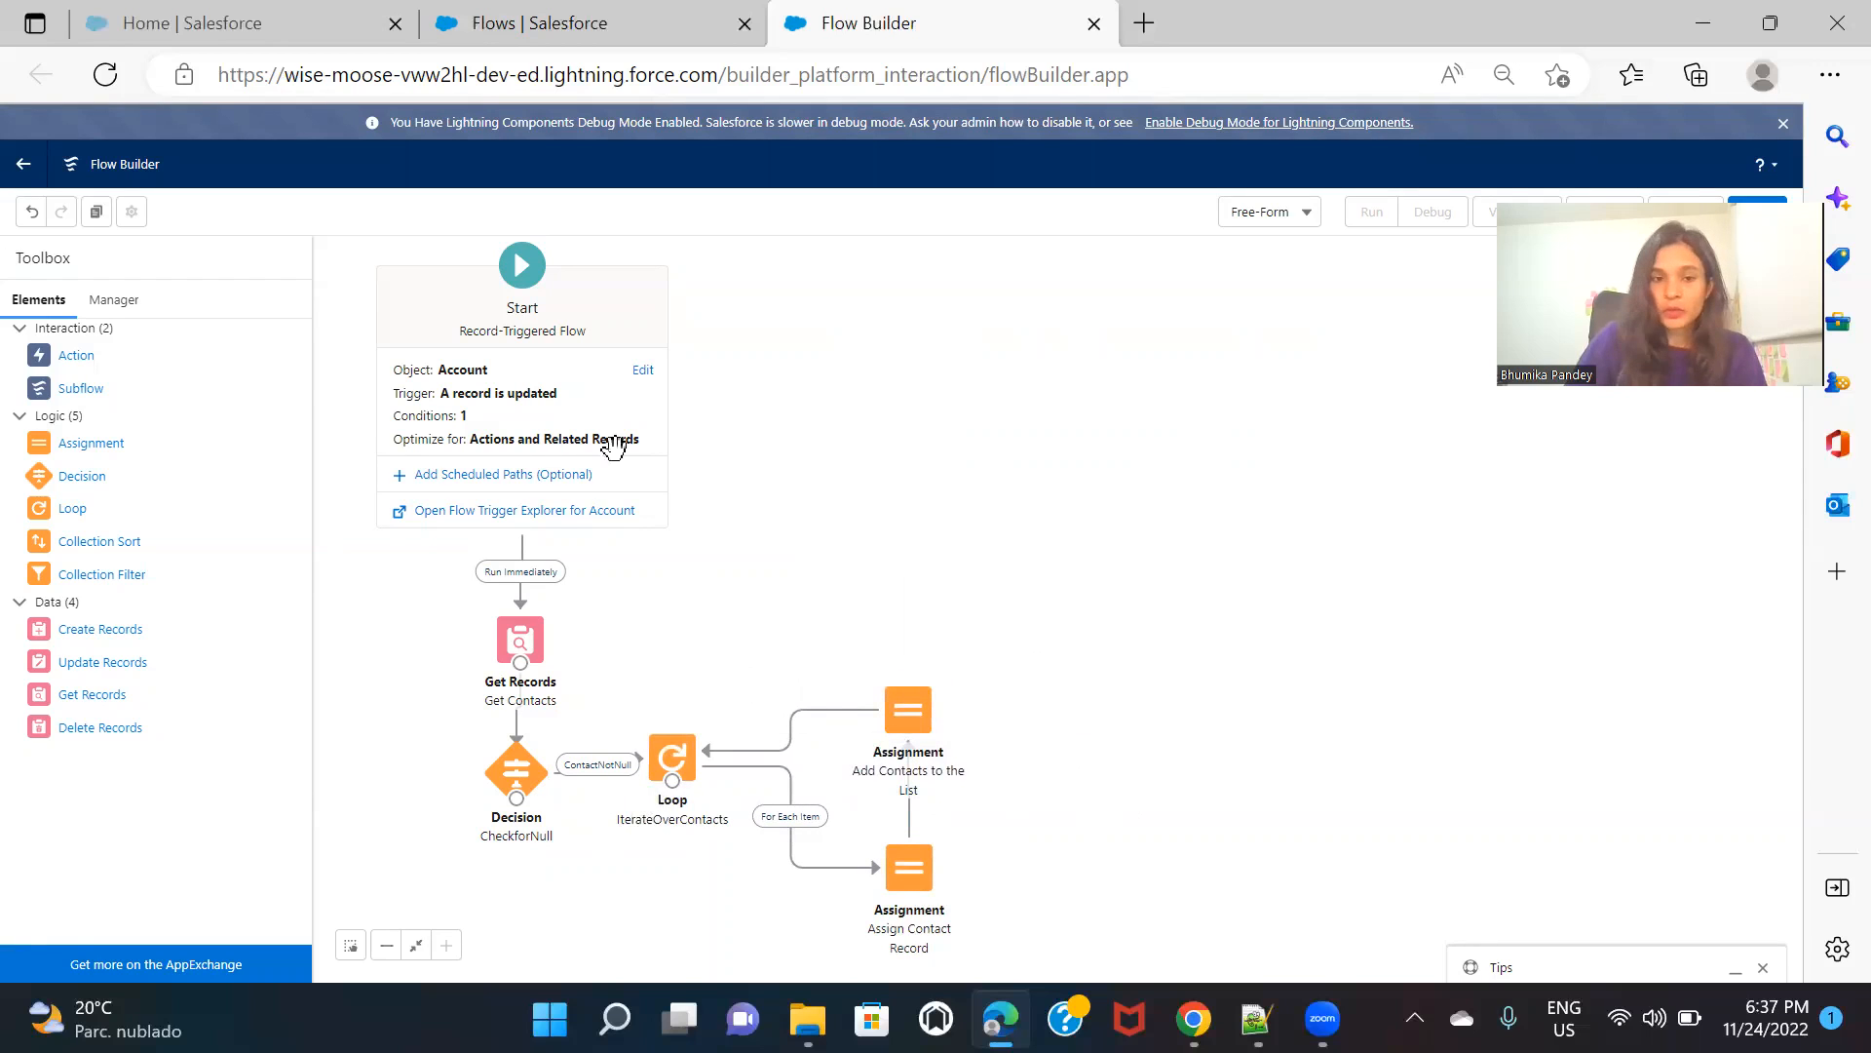
Review the Start element's trigger, entry condition and optimization settings, as well as the Get Contacts filter conditions
left_click(494, 403)
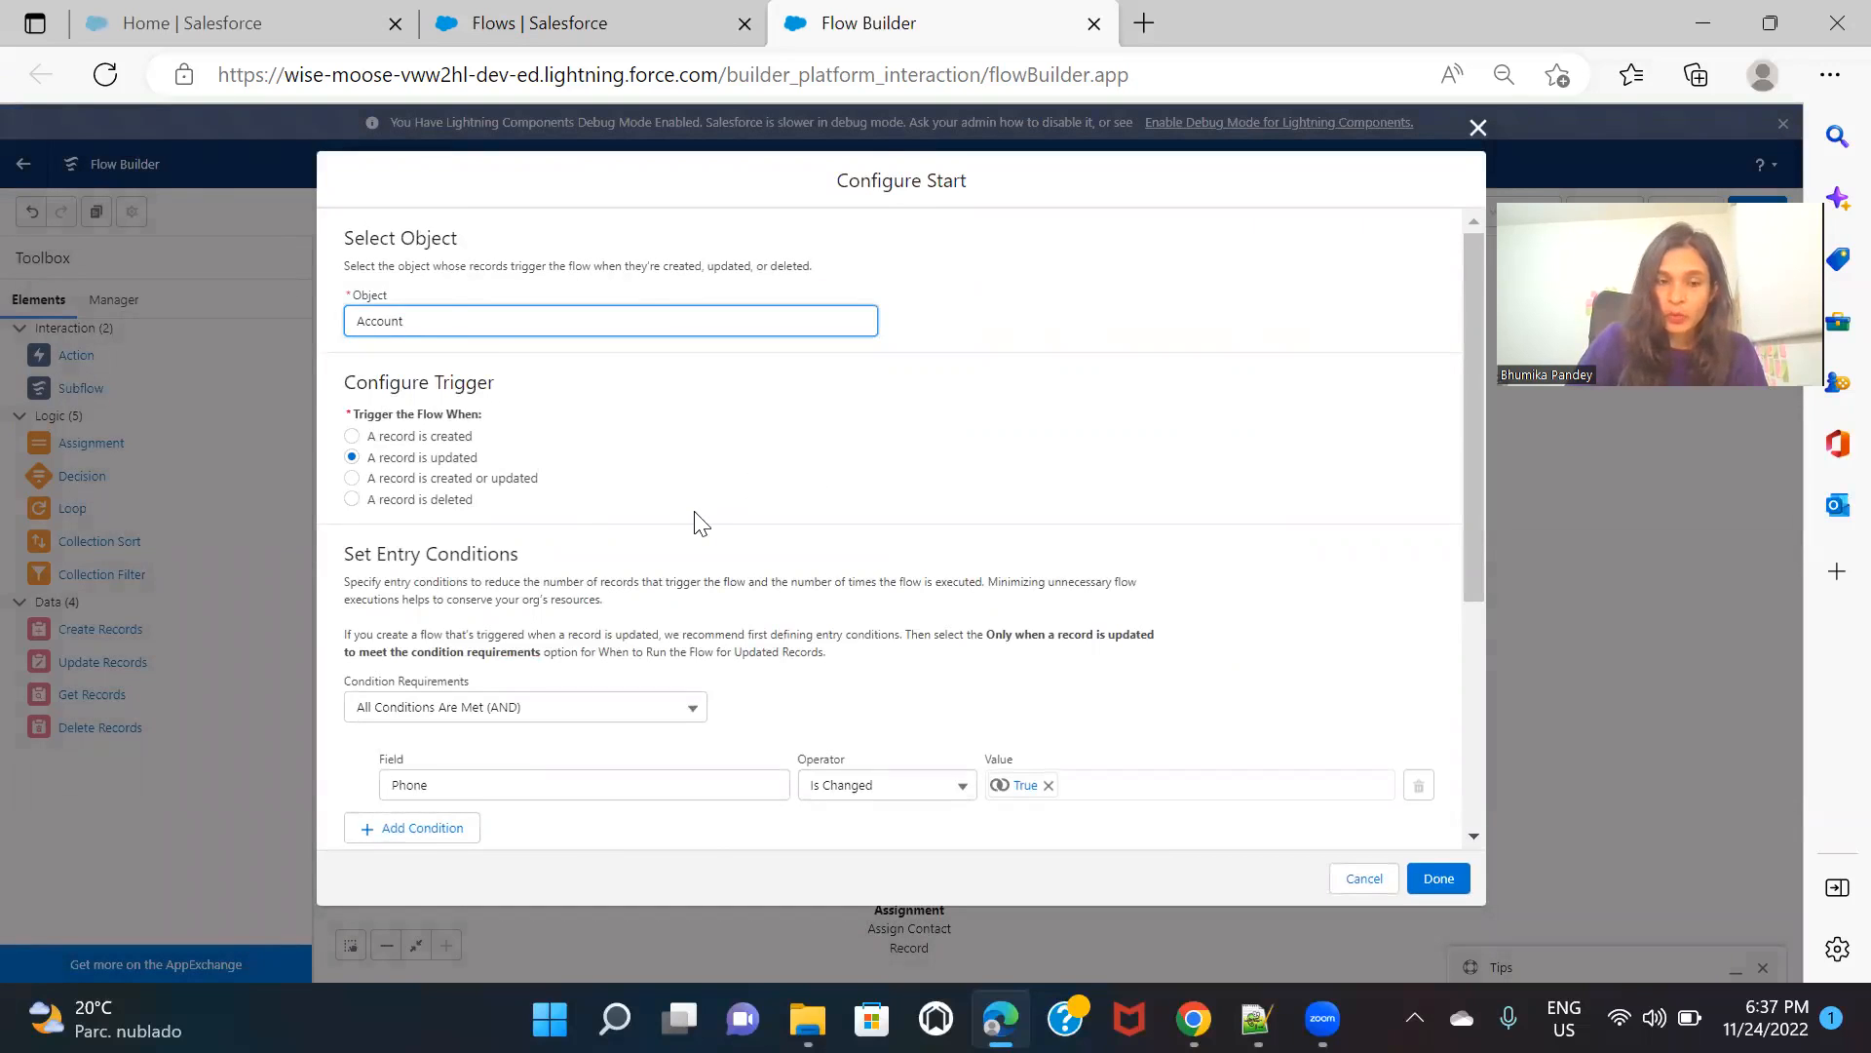
scroll(695, 513, "down", 1)
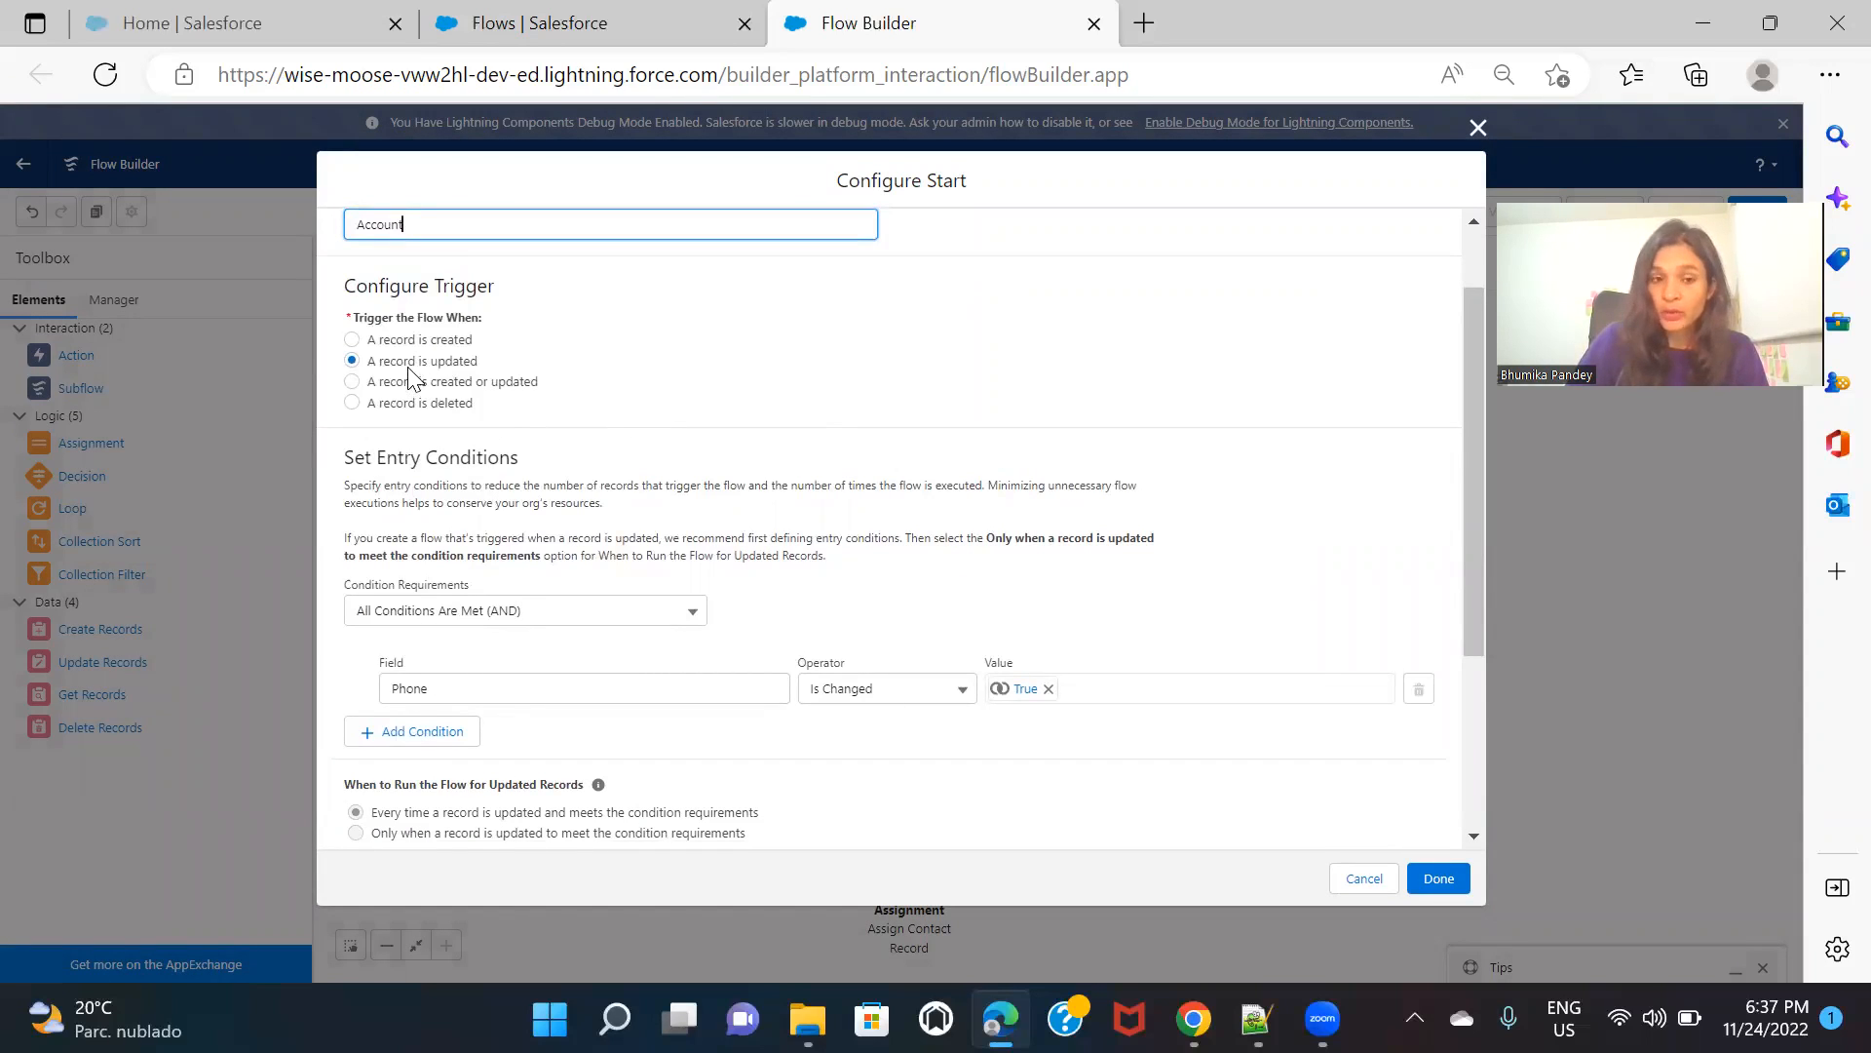
scroll(847, 458, "down", 1)
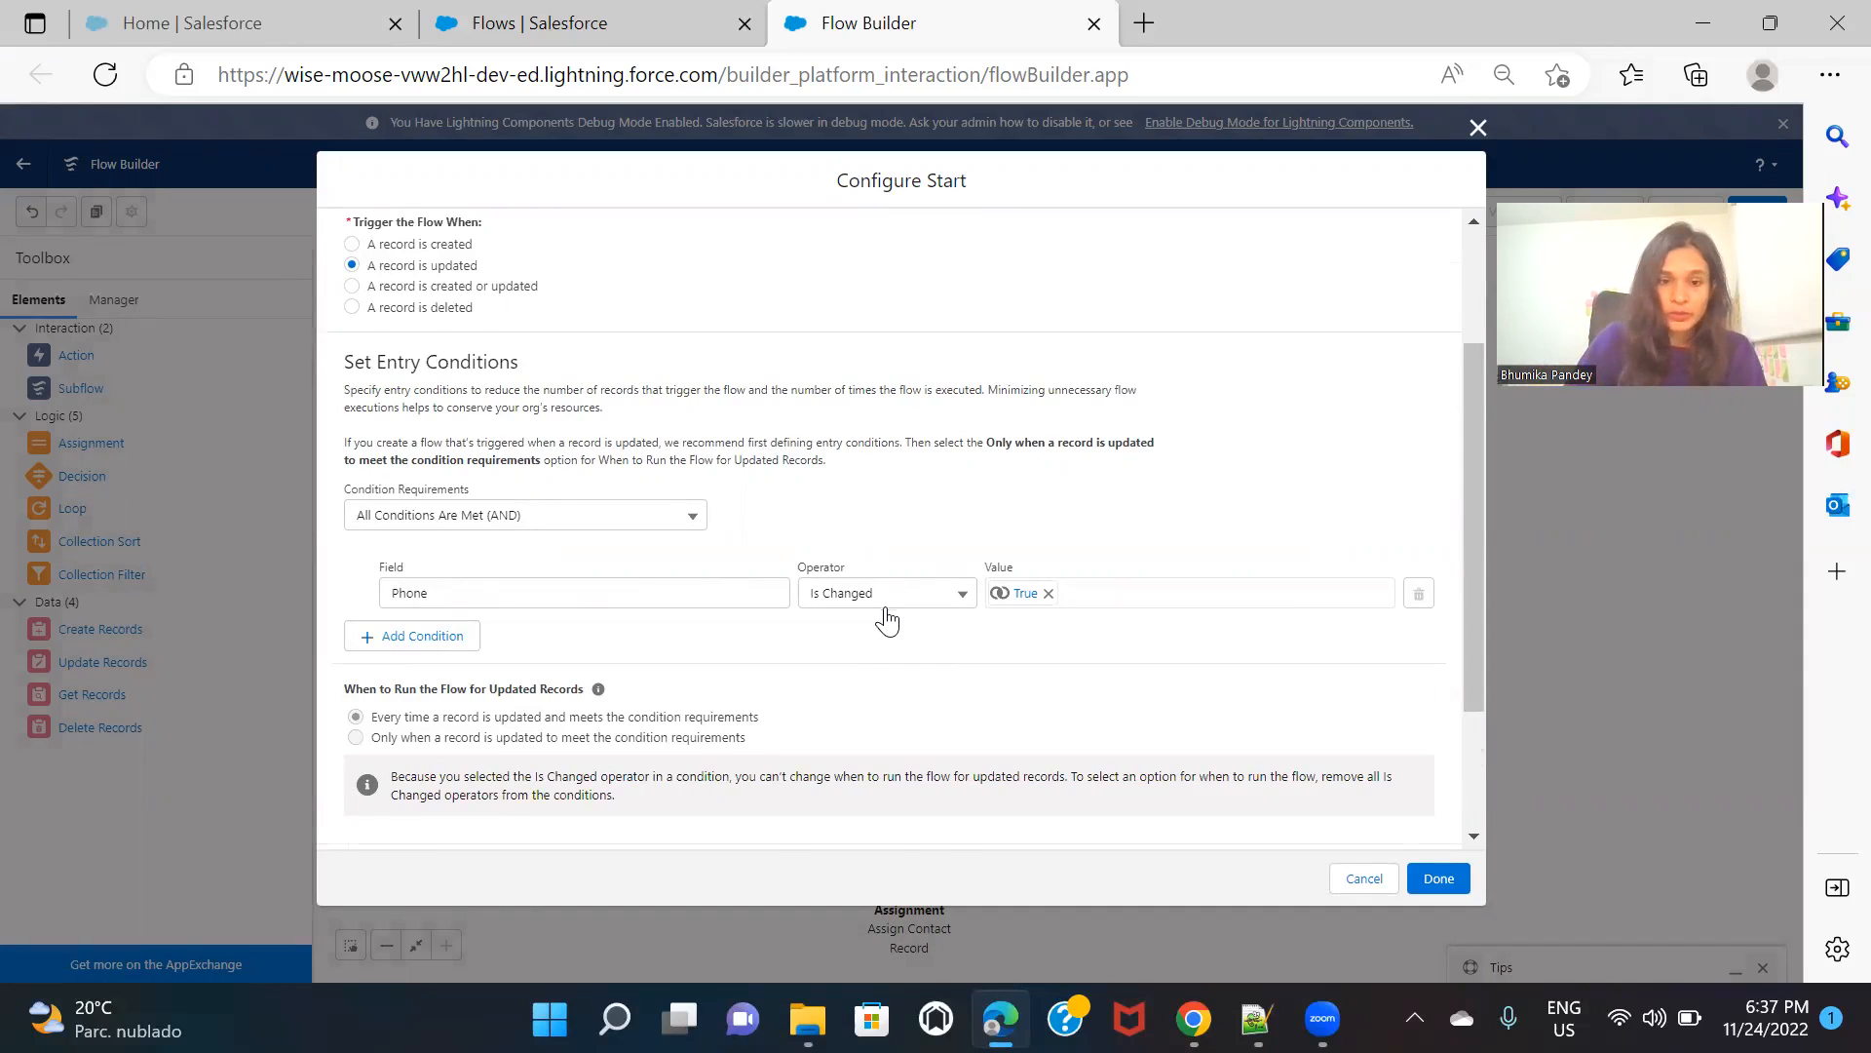
scroll(886, 620, "down", 1)
scroll(968, 629, "down", 1)
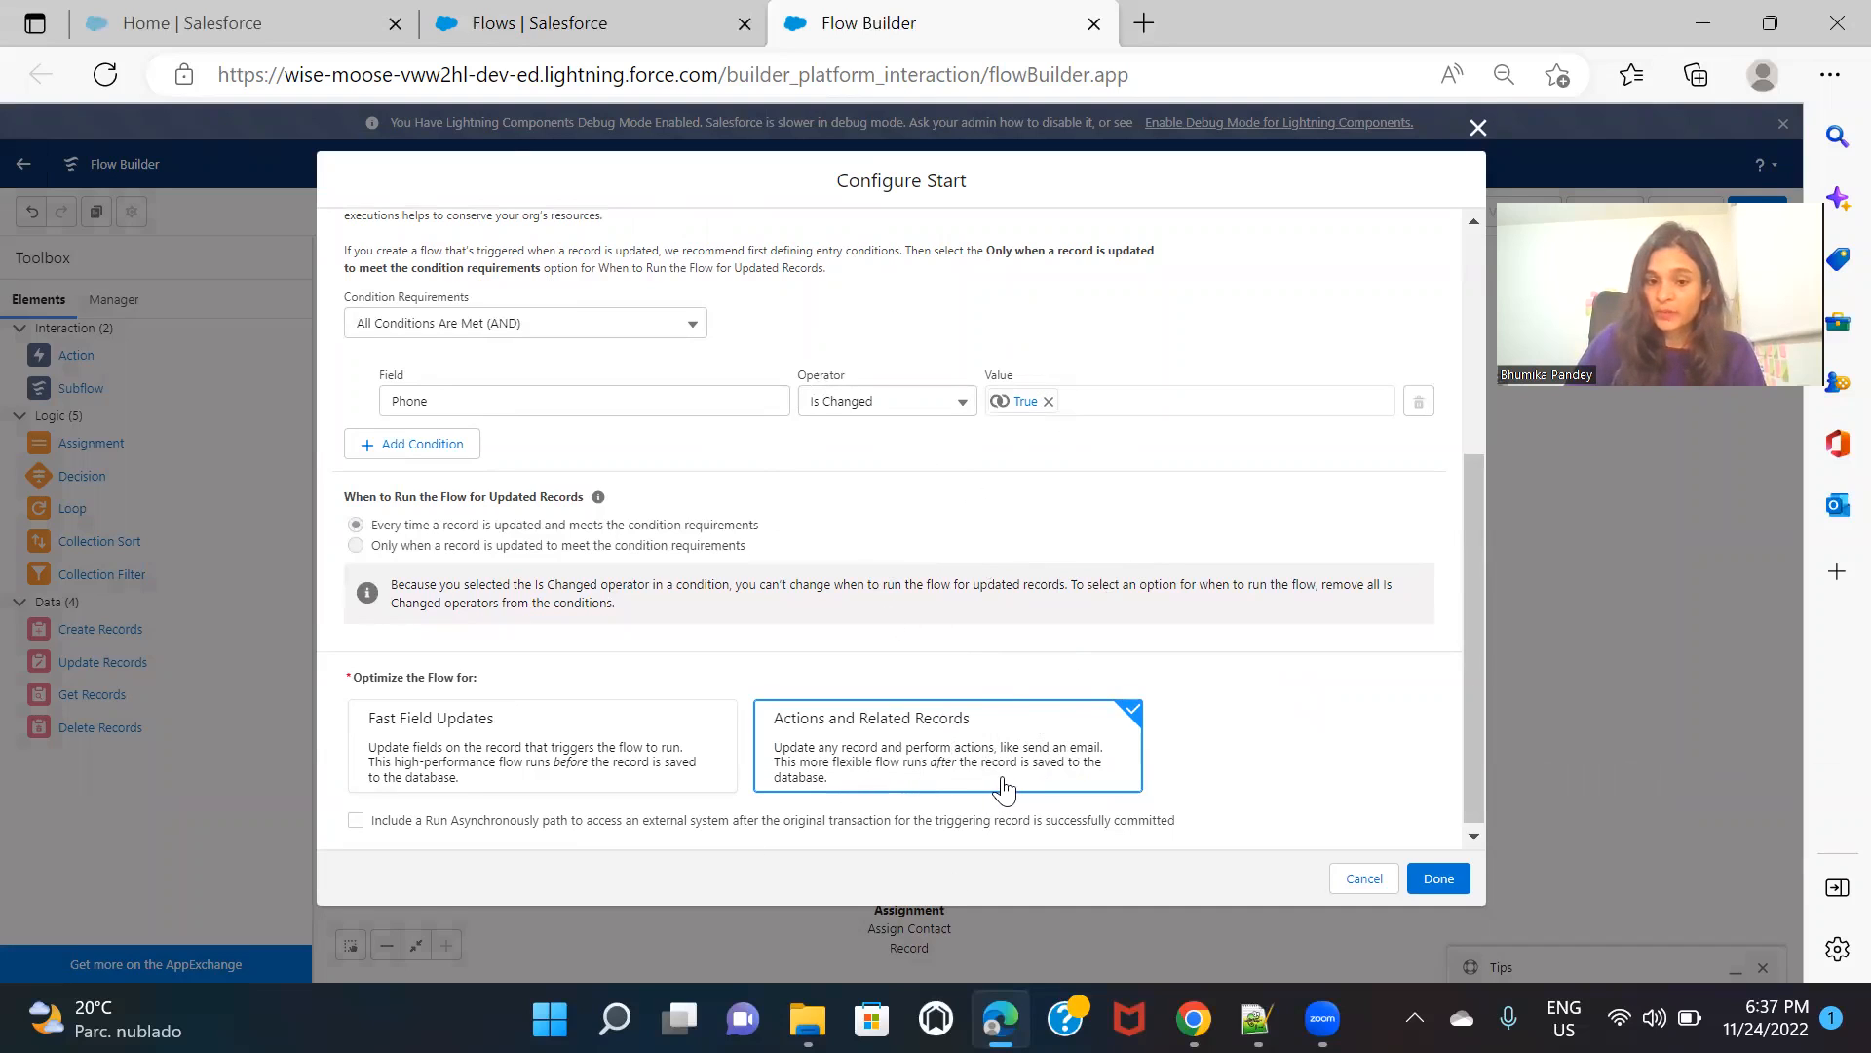
left_click(1478, 128)
double_click(515, 633)
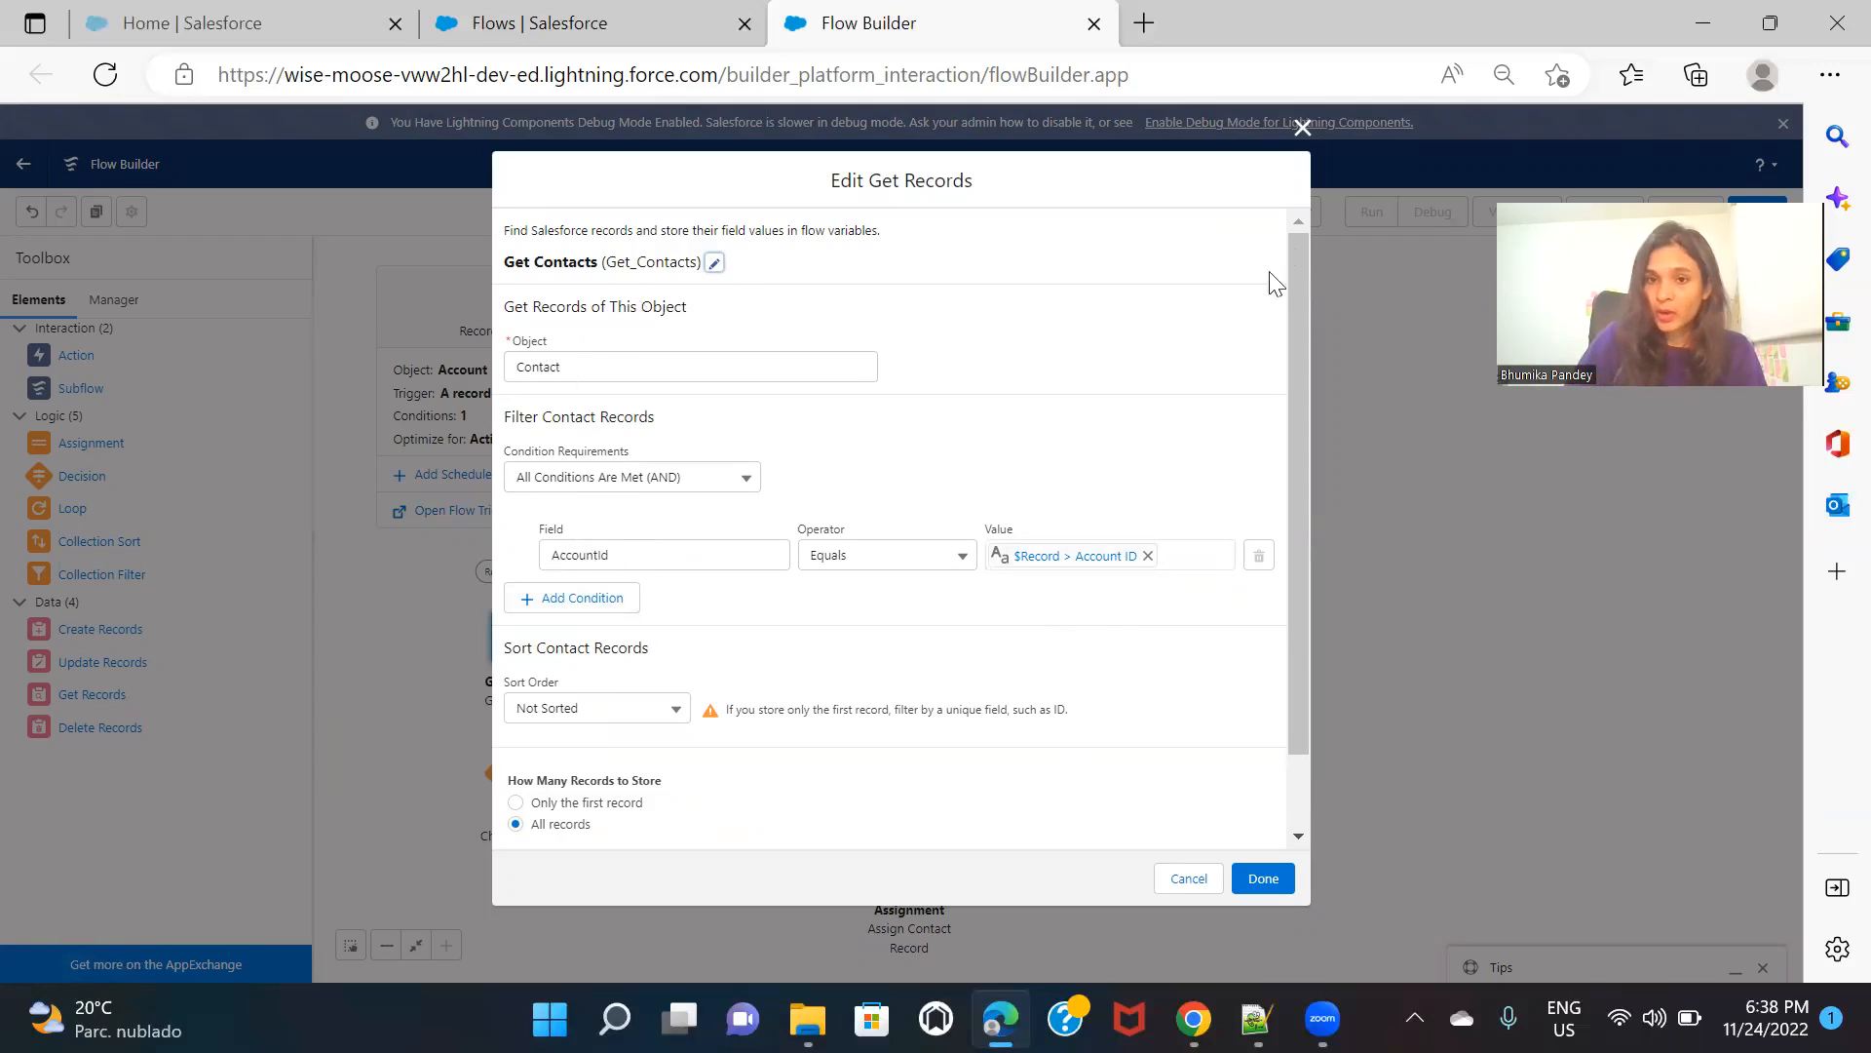
left_click(1299, 132)
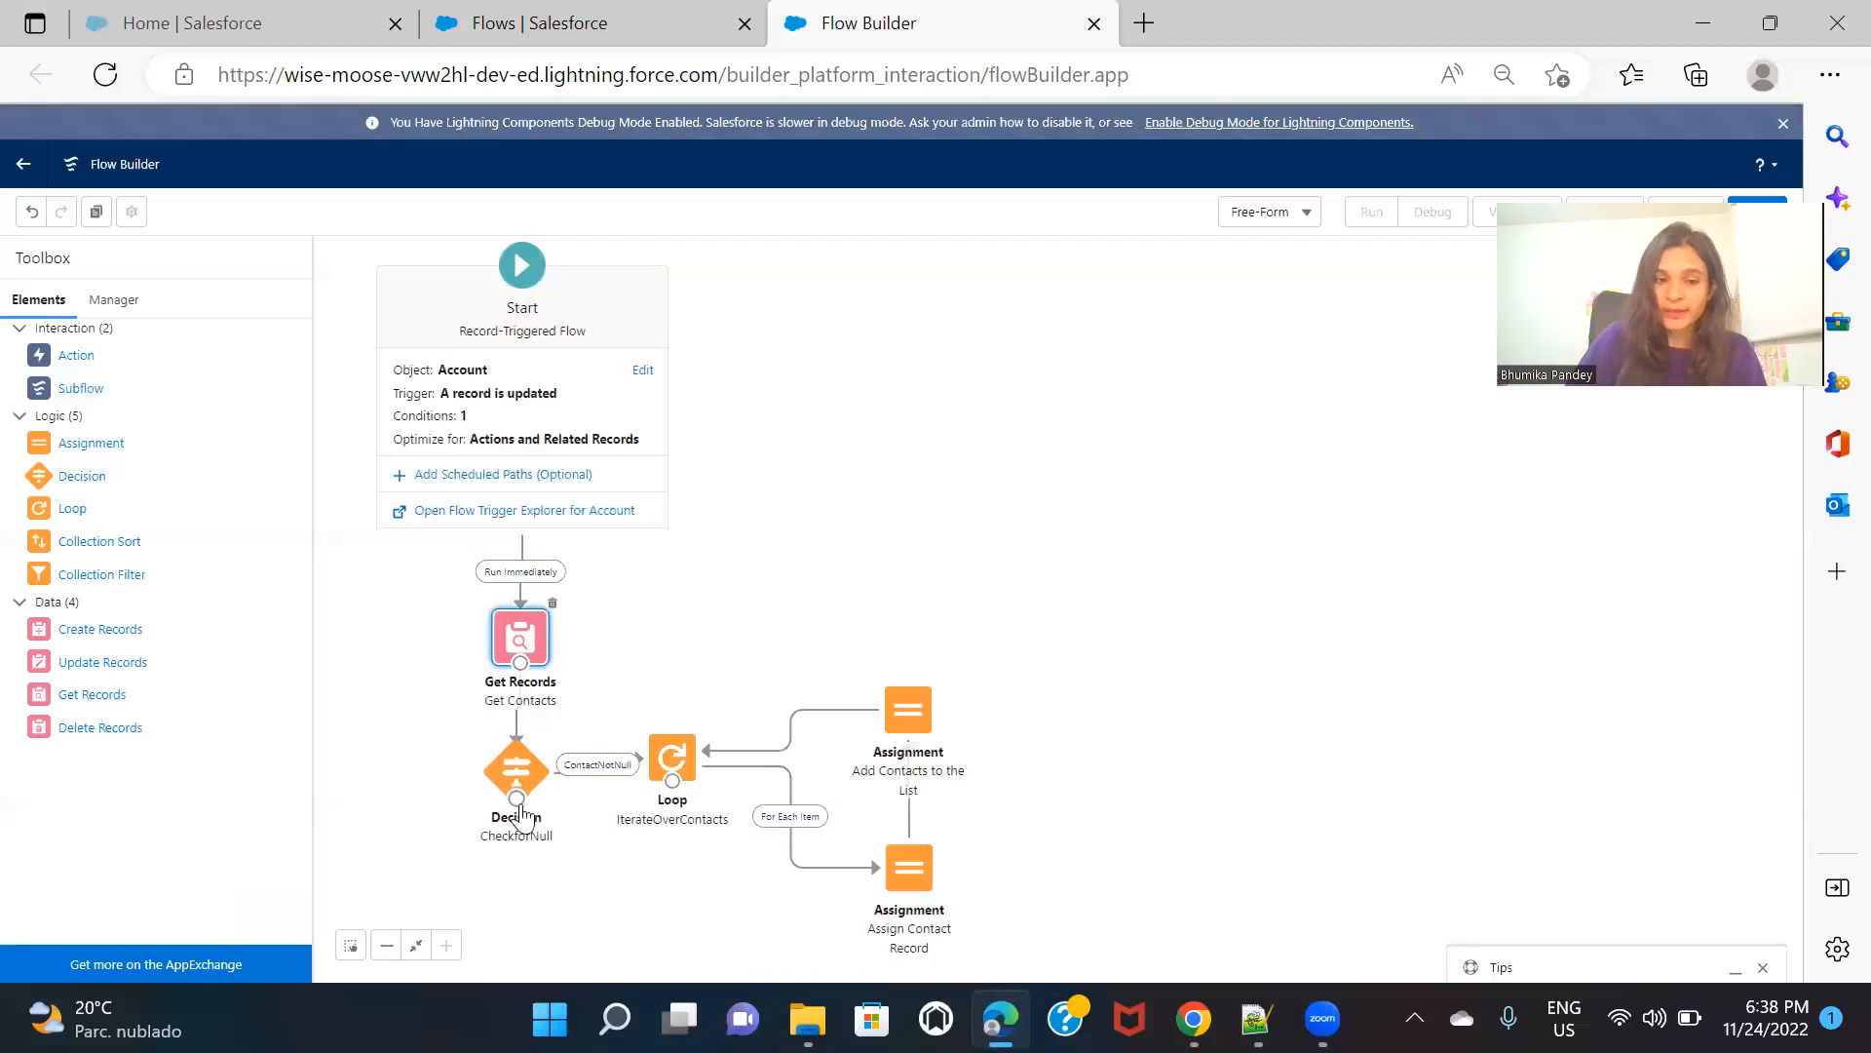
Clear the resource of the ContactNotNull condition in the CheckforNull decision and select Contacts from Get_Contacts again
double_click(516, 770)
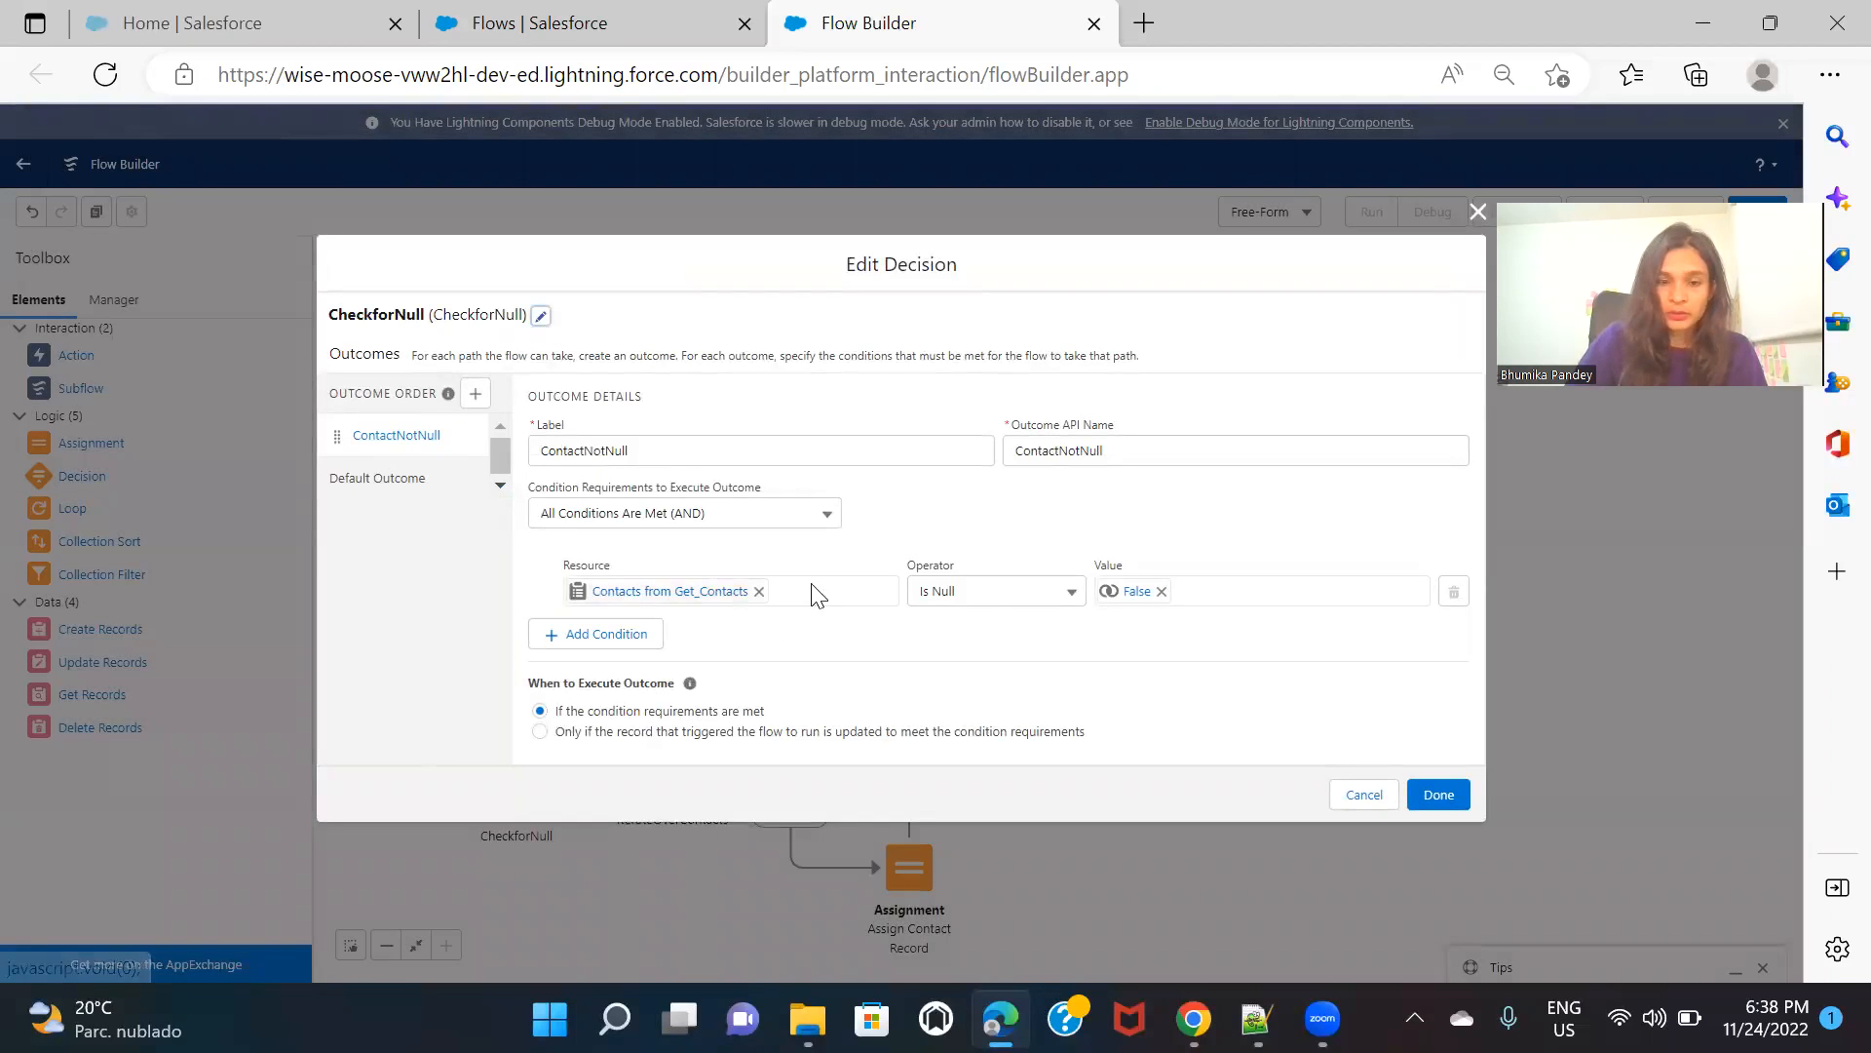
left_click(759, 592)
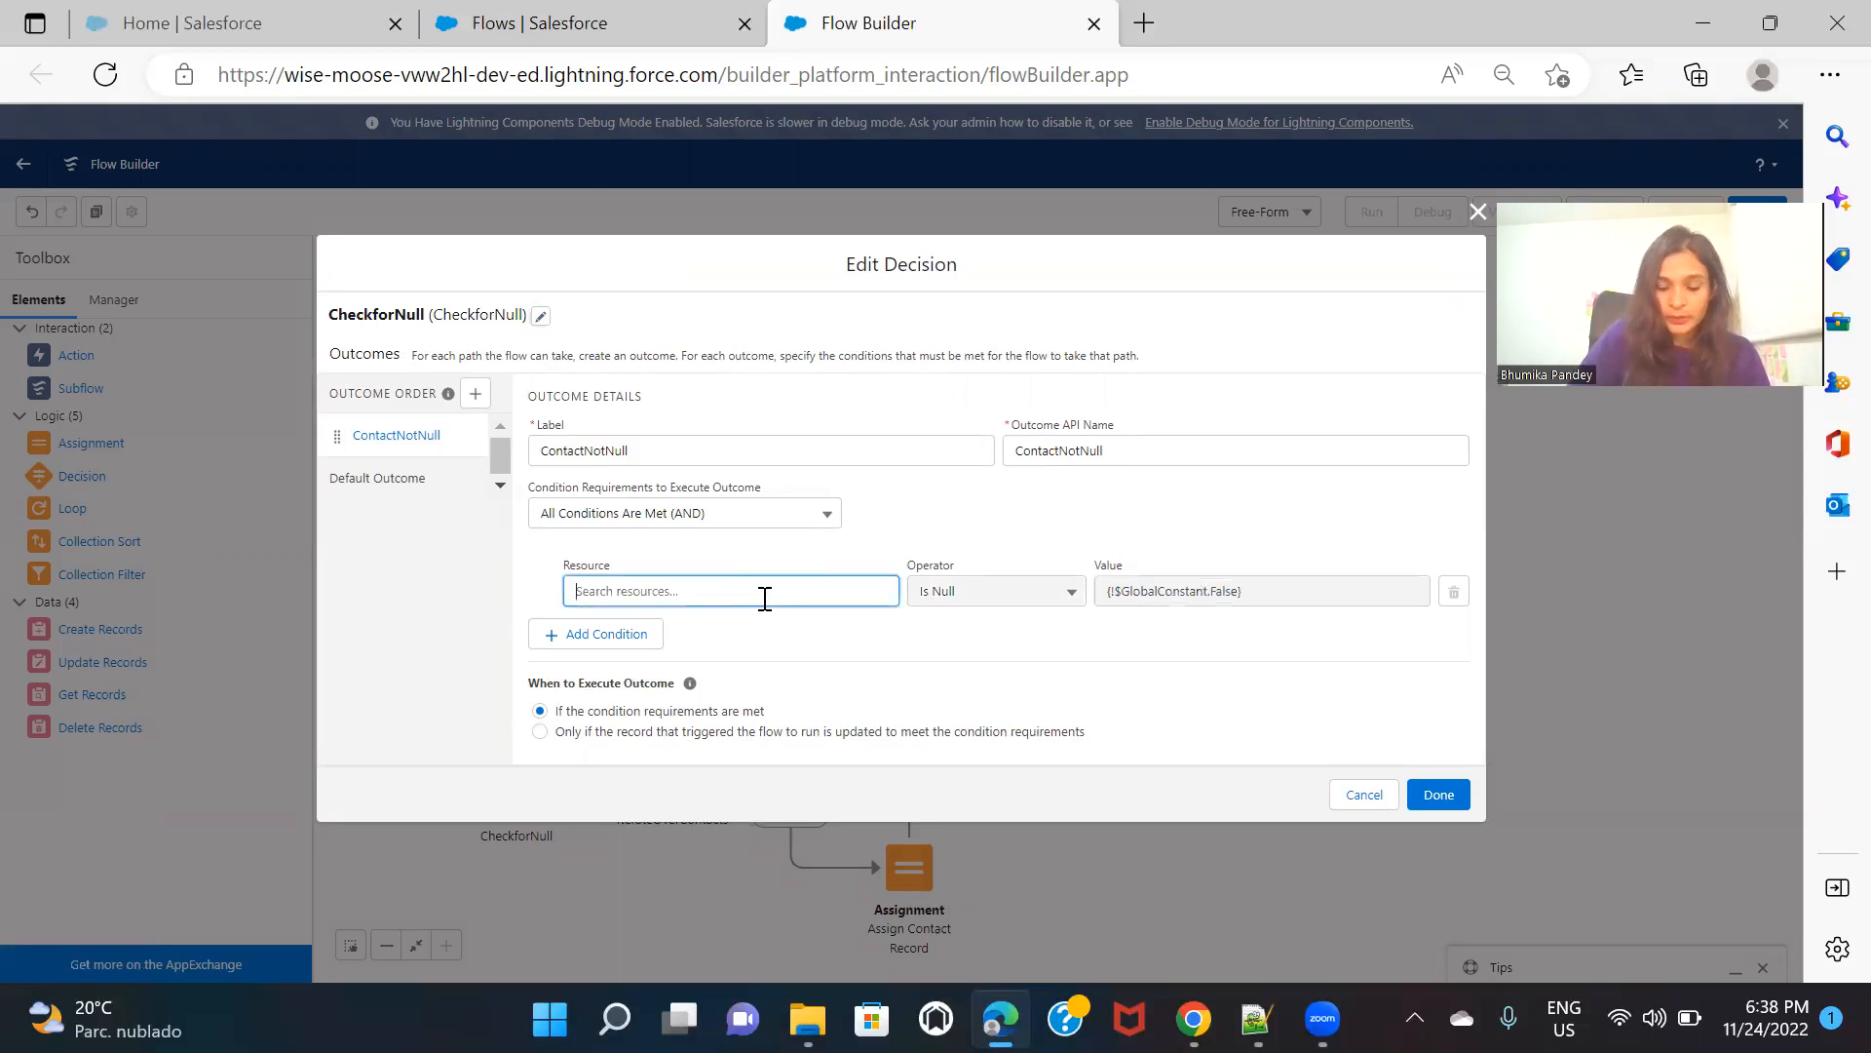
type("Pho")
key("BackSpace")
key("BackSpace")
key("BackSpace")
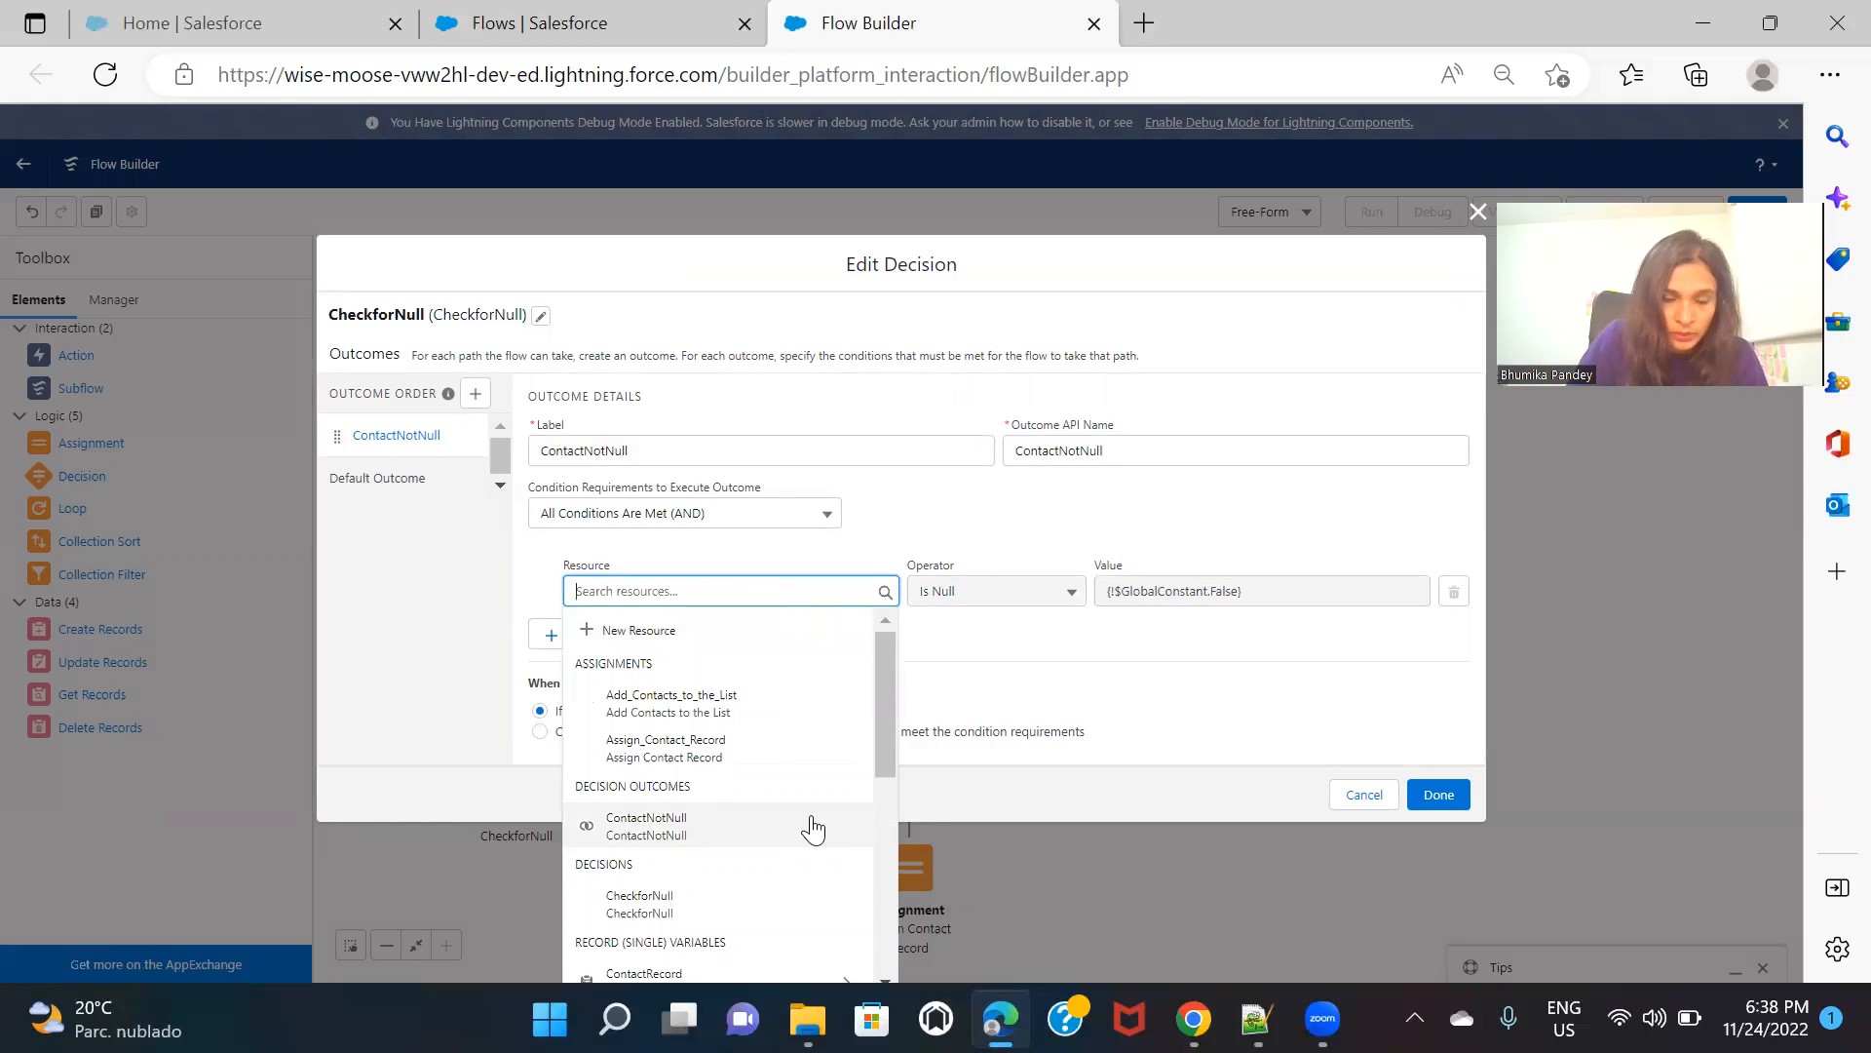
scroll(813, 828, "down", 4)
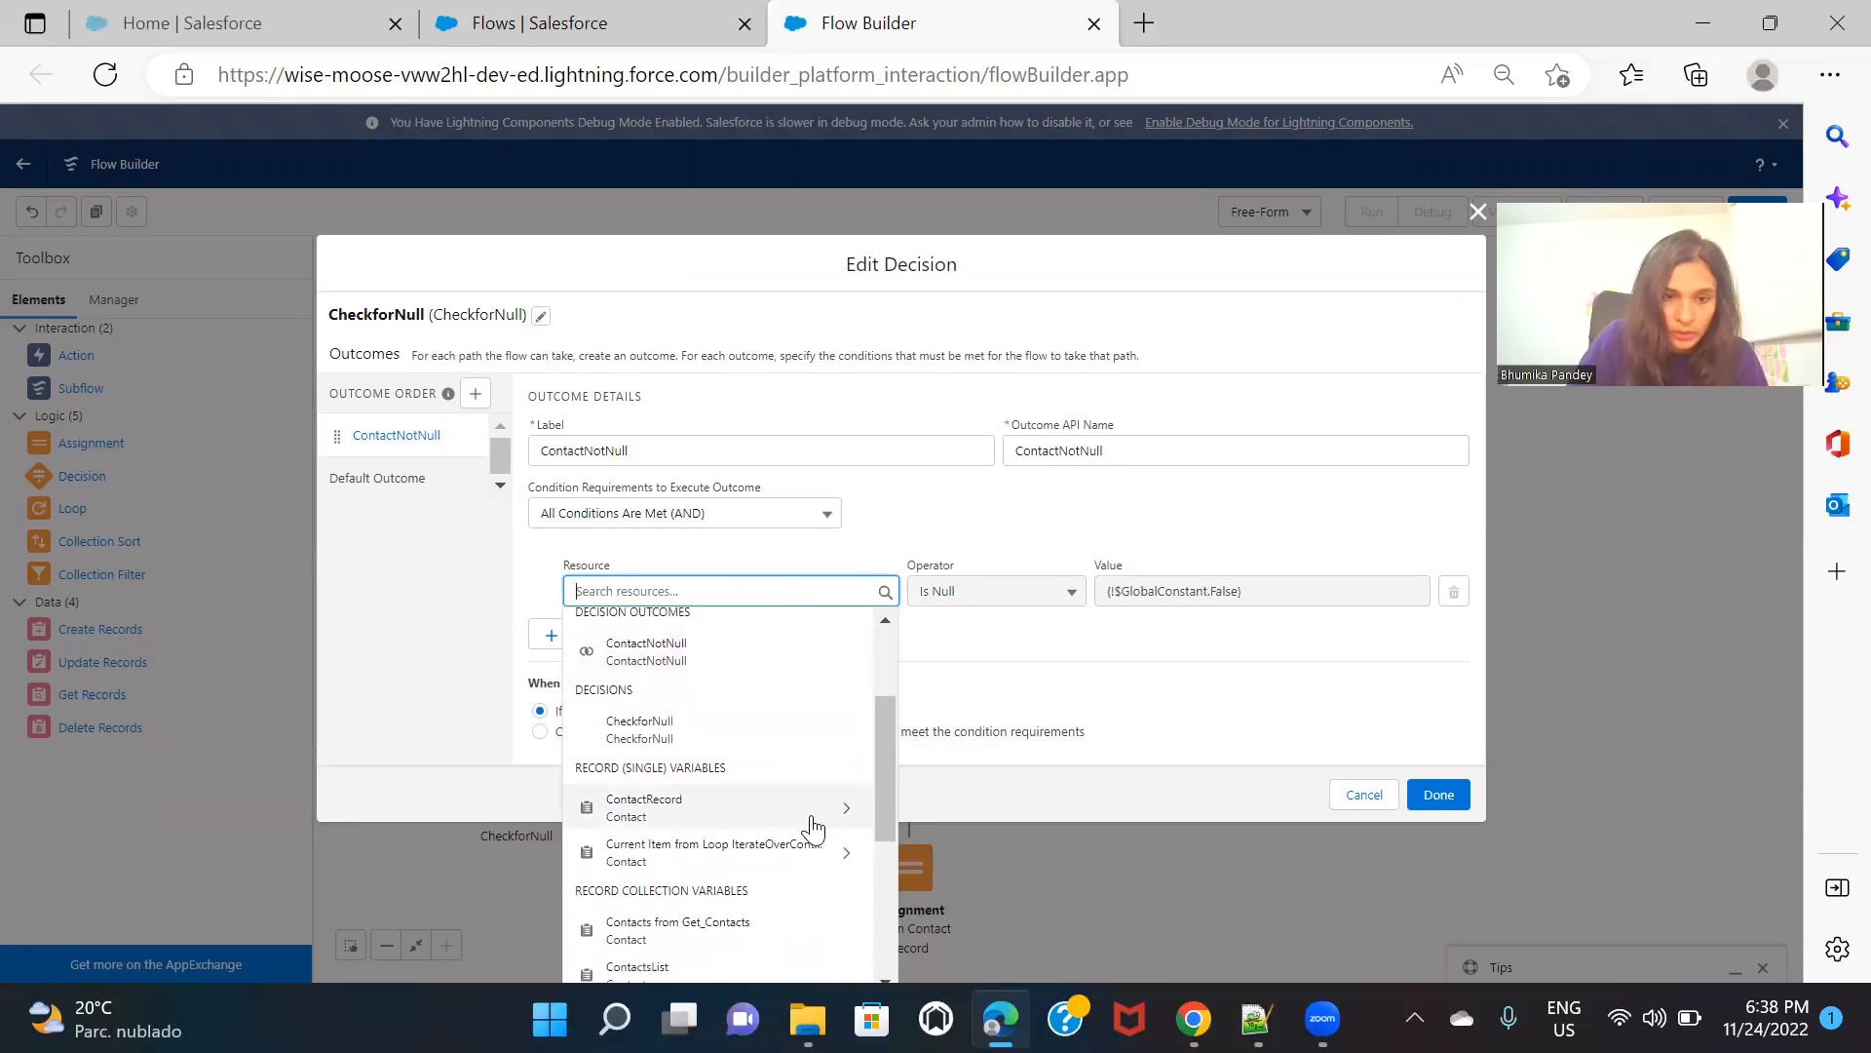
scroll(812, 828, "down", 1)
left_click(749, 865)
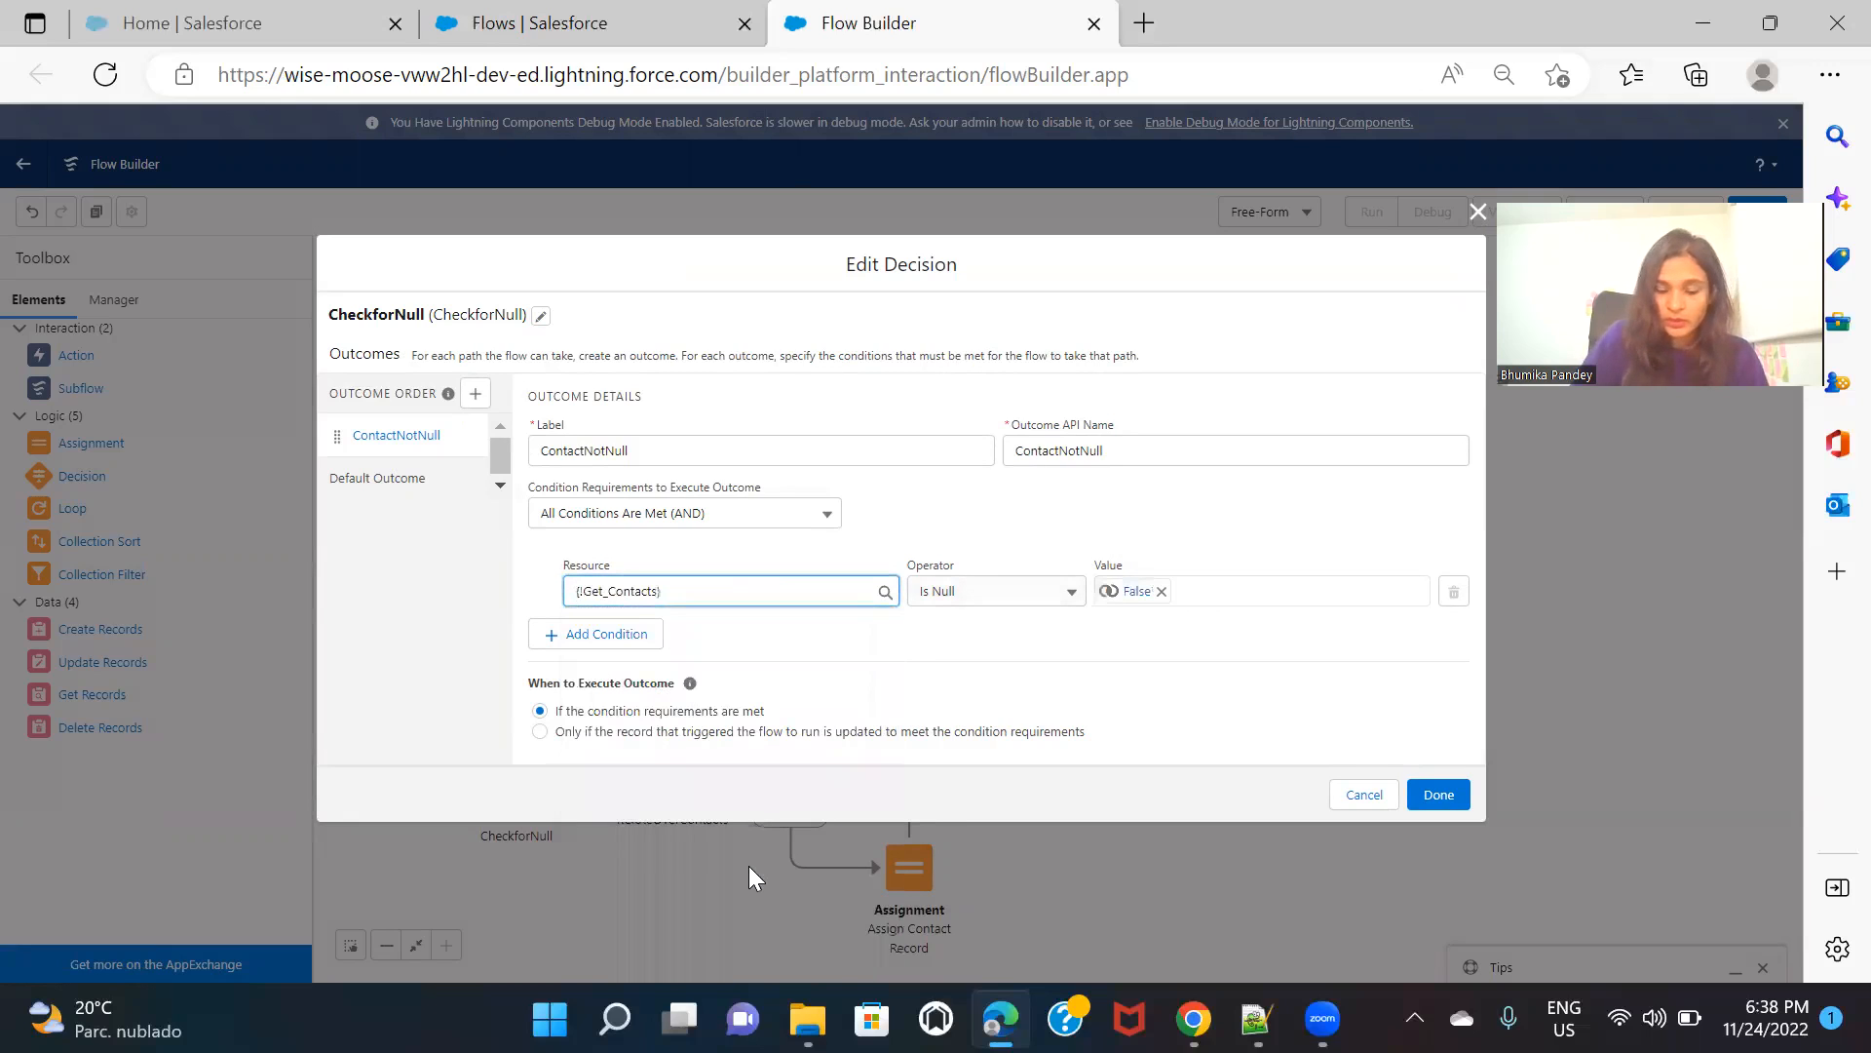
Try to extend the Get_Contacts resource in the ContactNotNull condition to the contacts' Phone field
type("Ph")
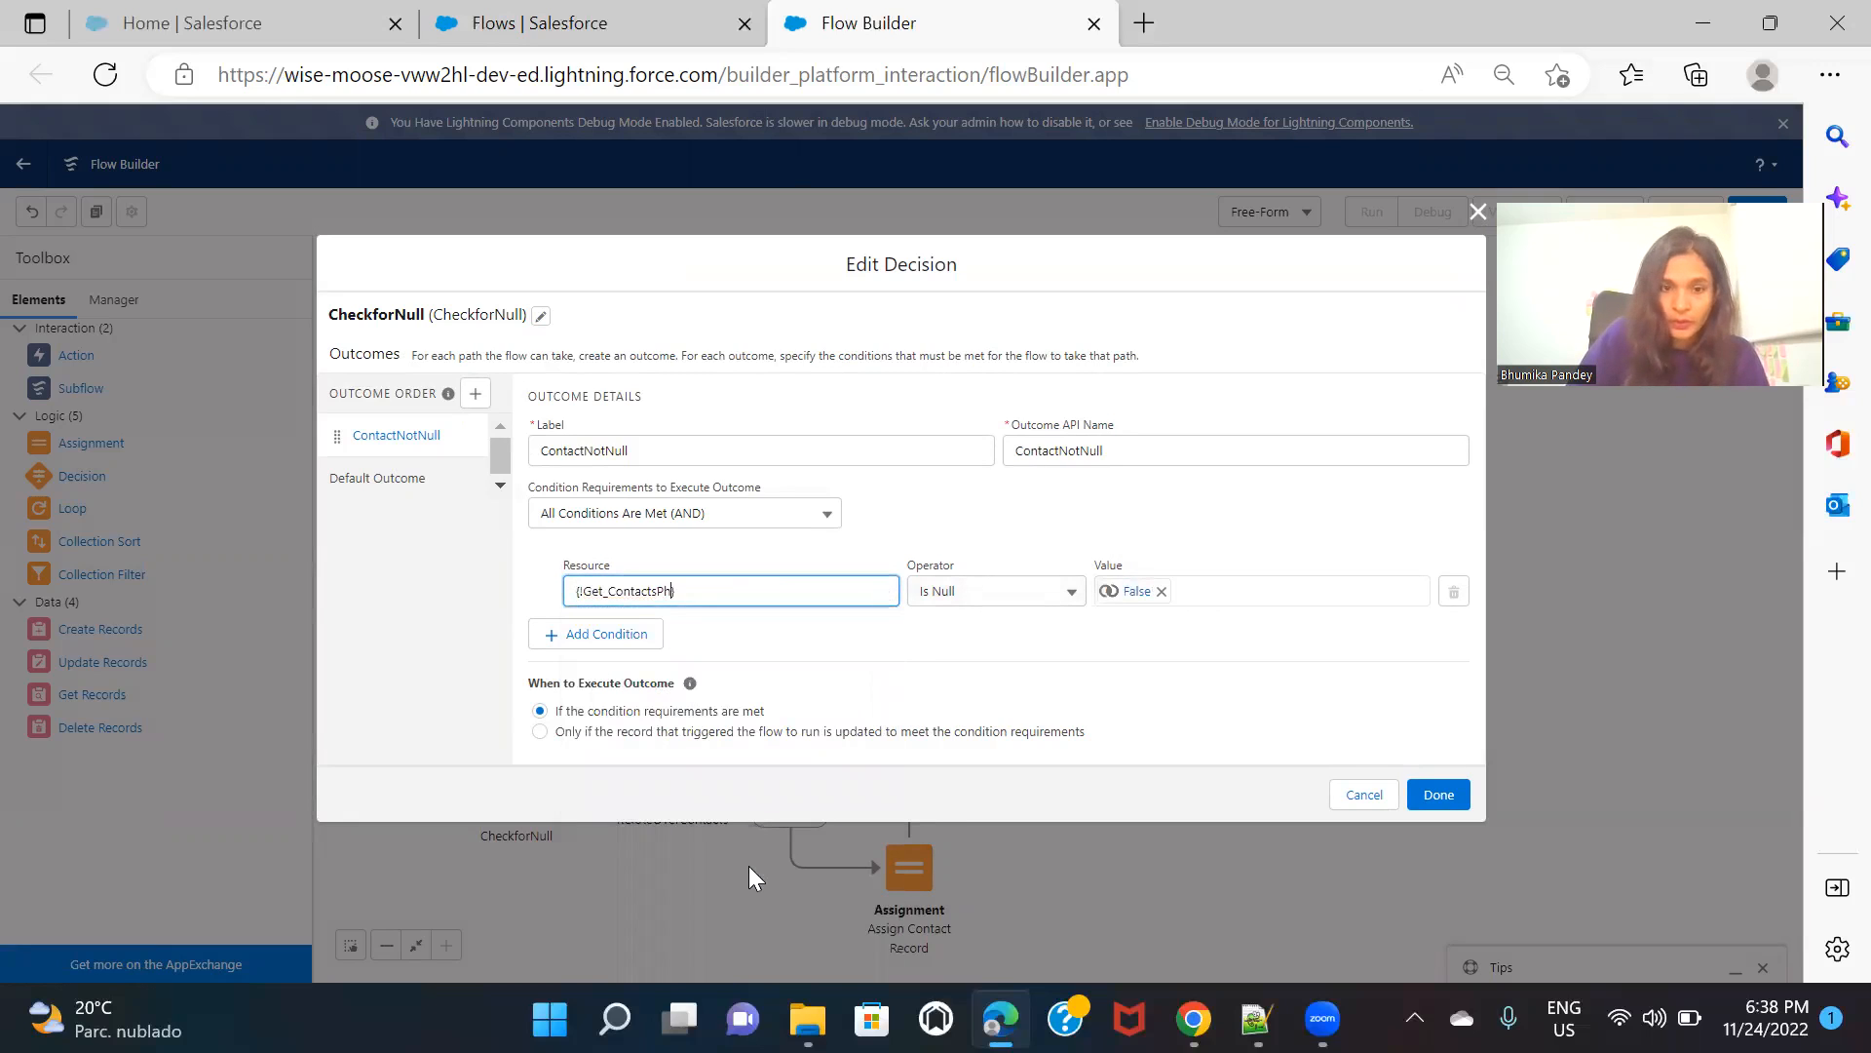
key("BackSpace")
key("BackSpace")
key("BackSpace")
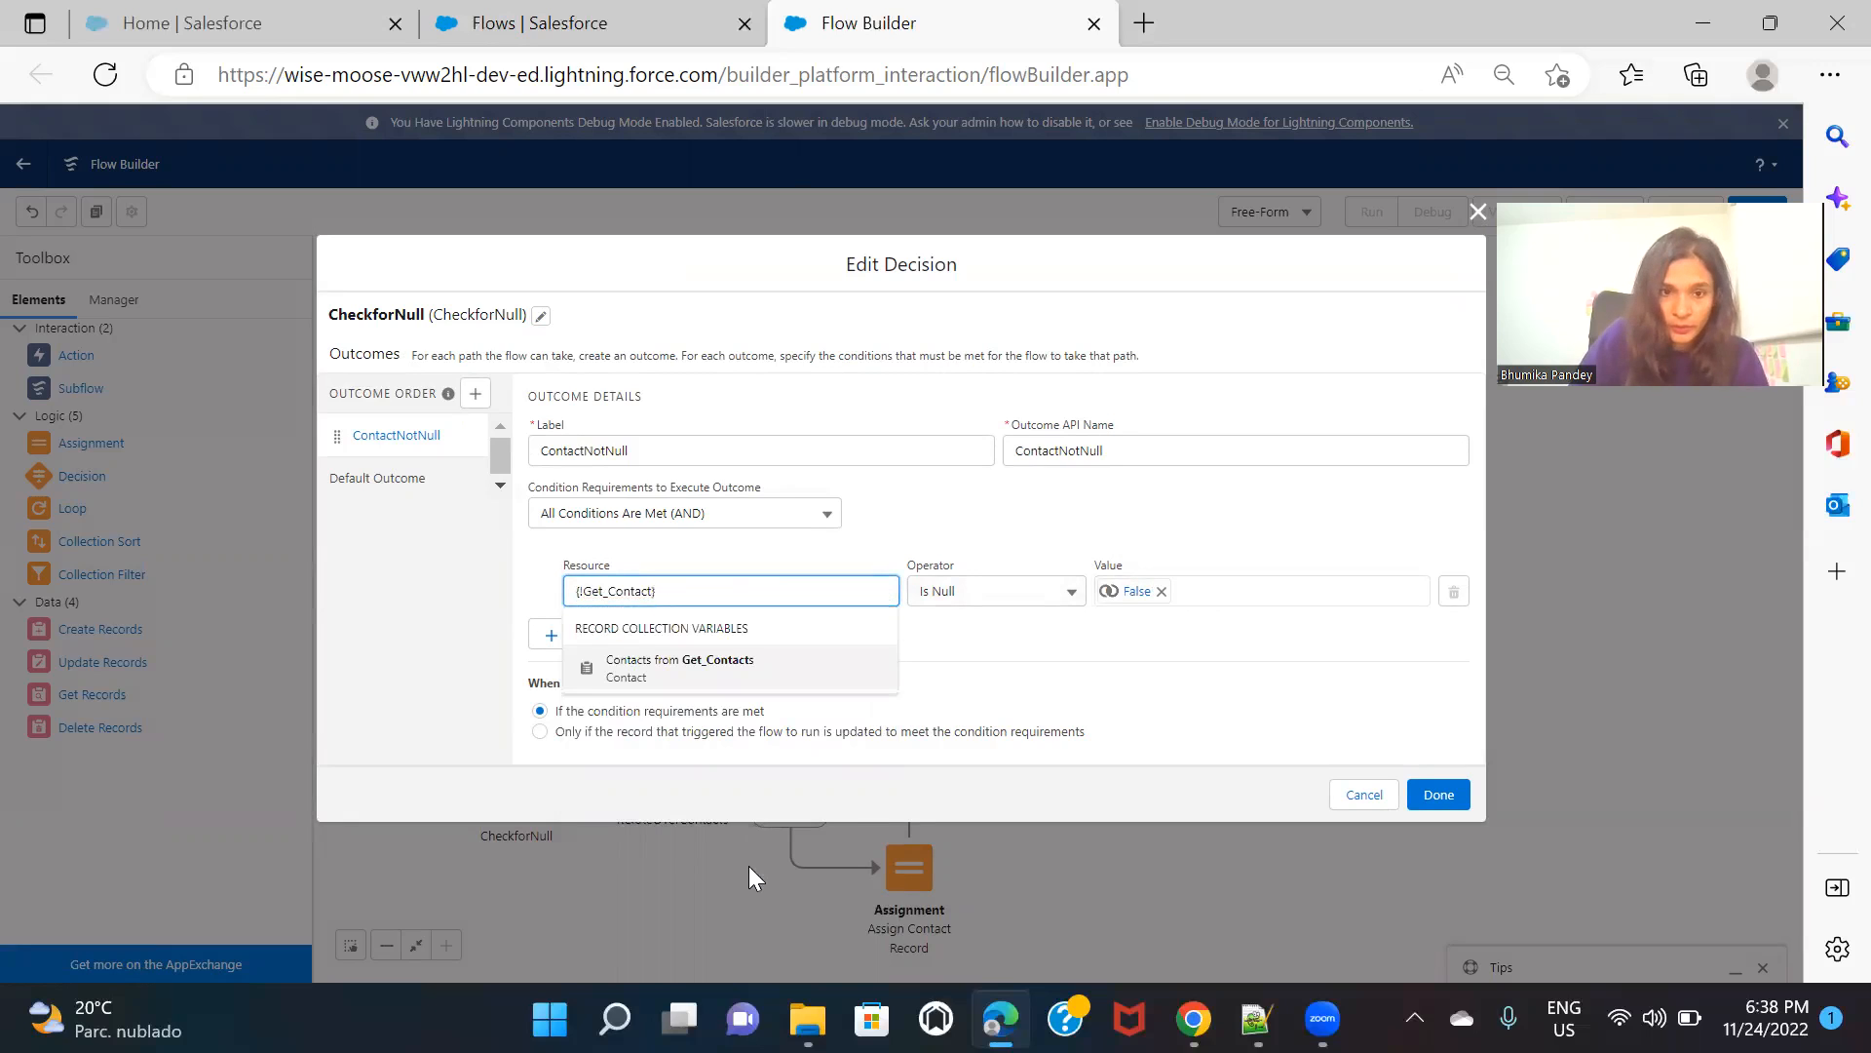
type(".")
key("BackSpace")
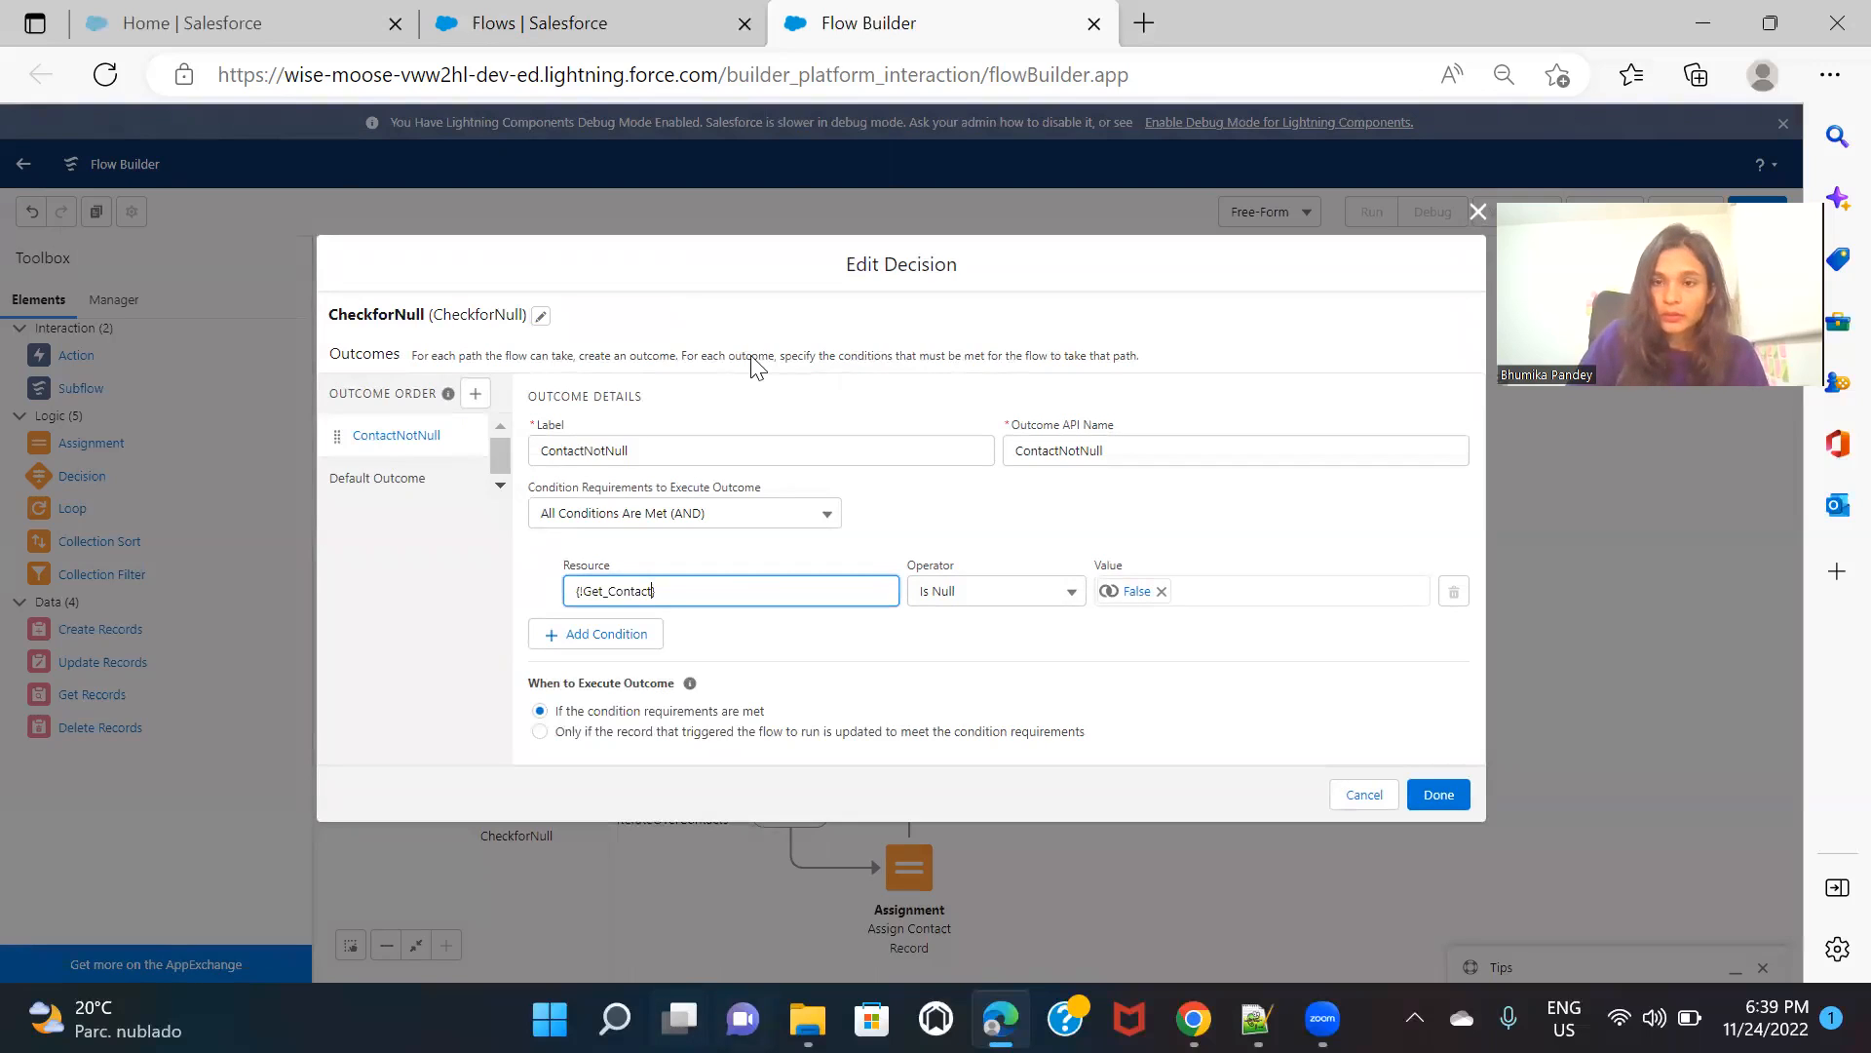
left_click(742, 589)
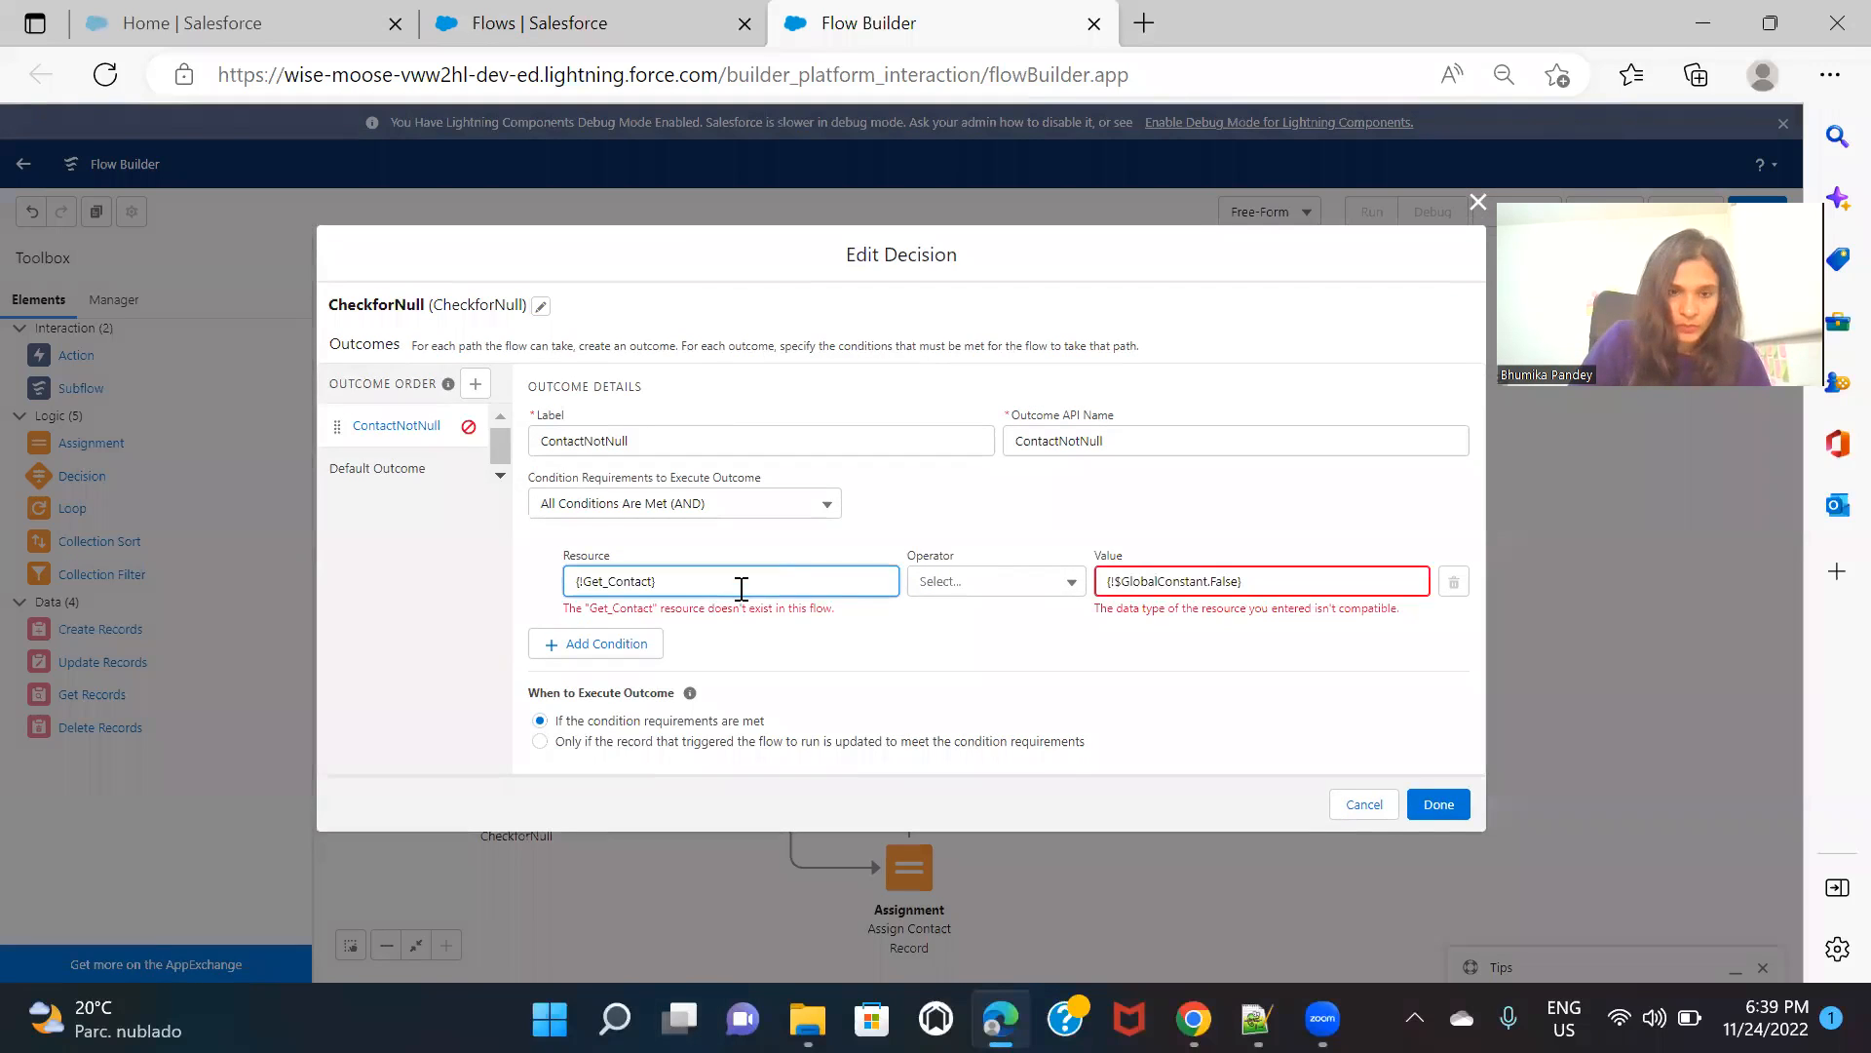
left_click(742, 590)
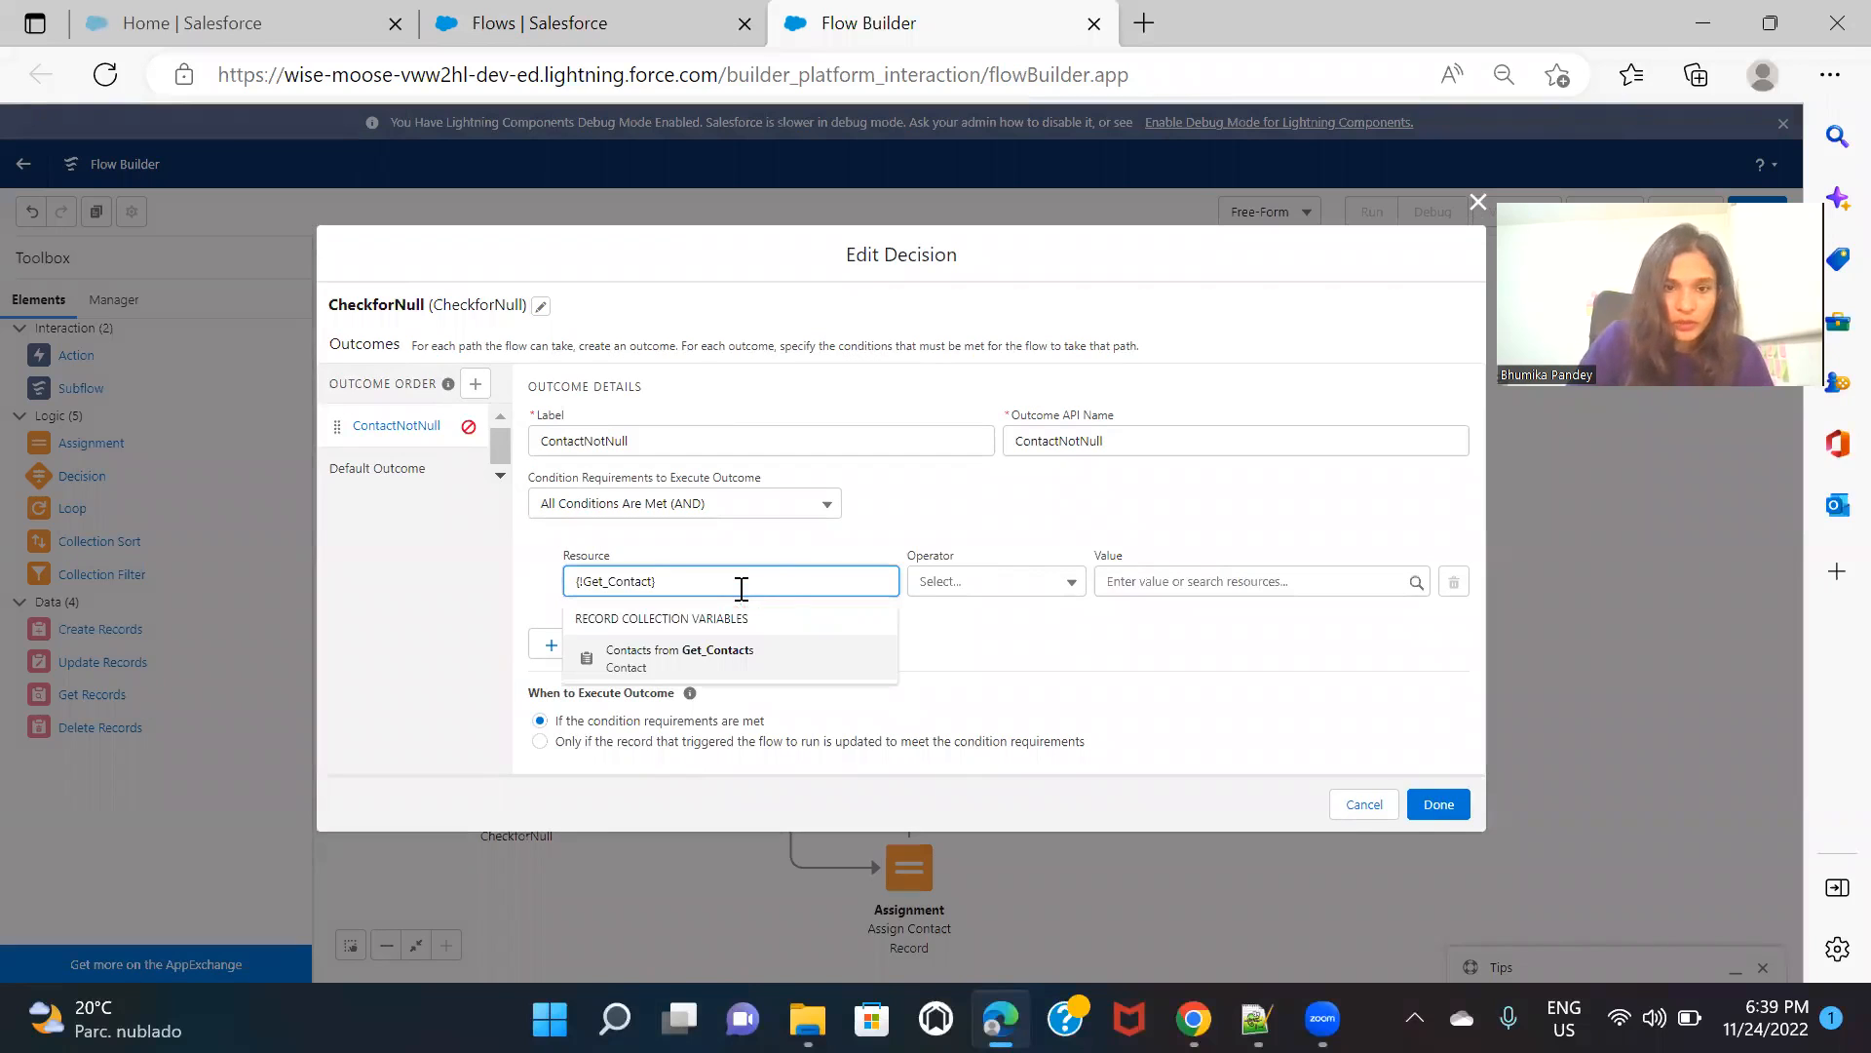
left_click(718, 663)
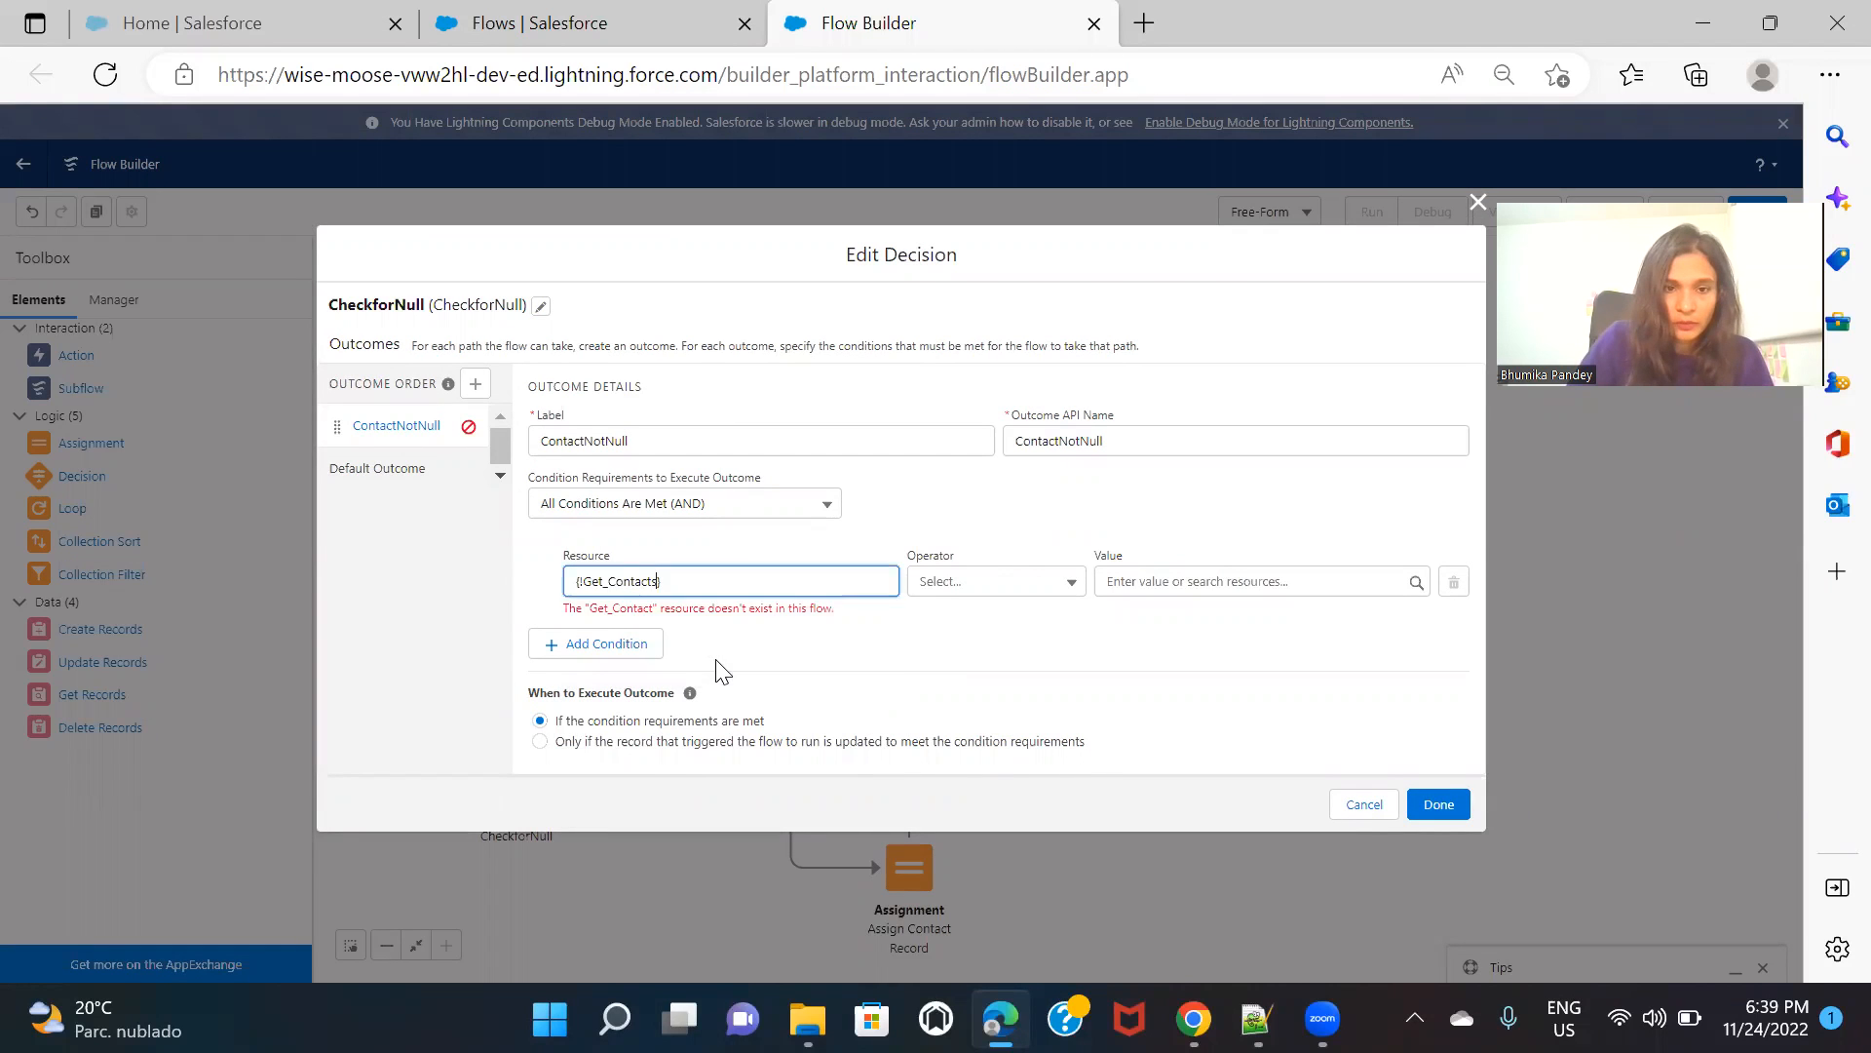
Set CheckforNull's ContactNotNull condition to Contacts from Get_Contacts, Is Null, $GlobalConstant.False, and complete the decision
left_click(713, 582)
key("BackSpace")
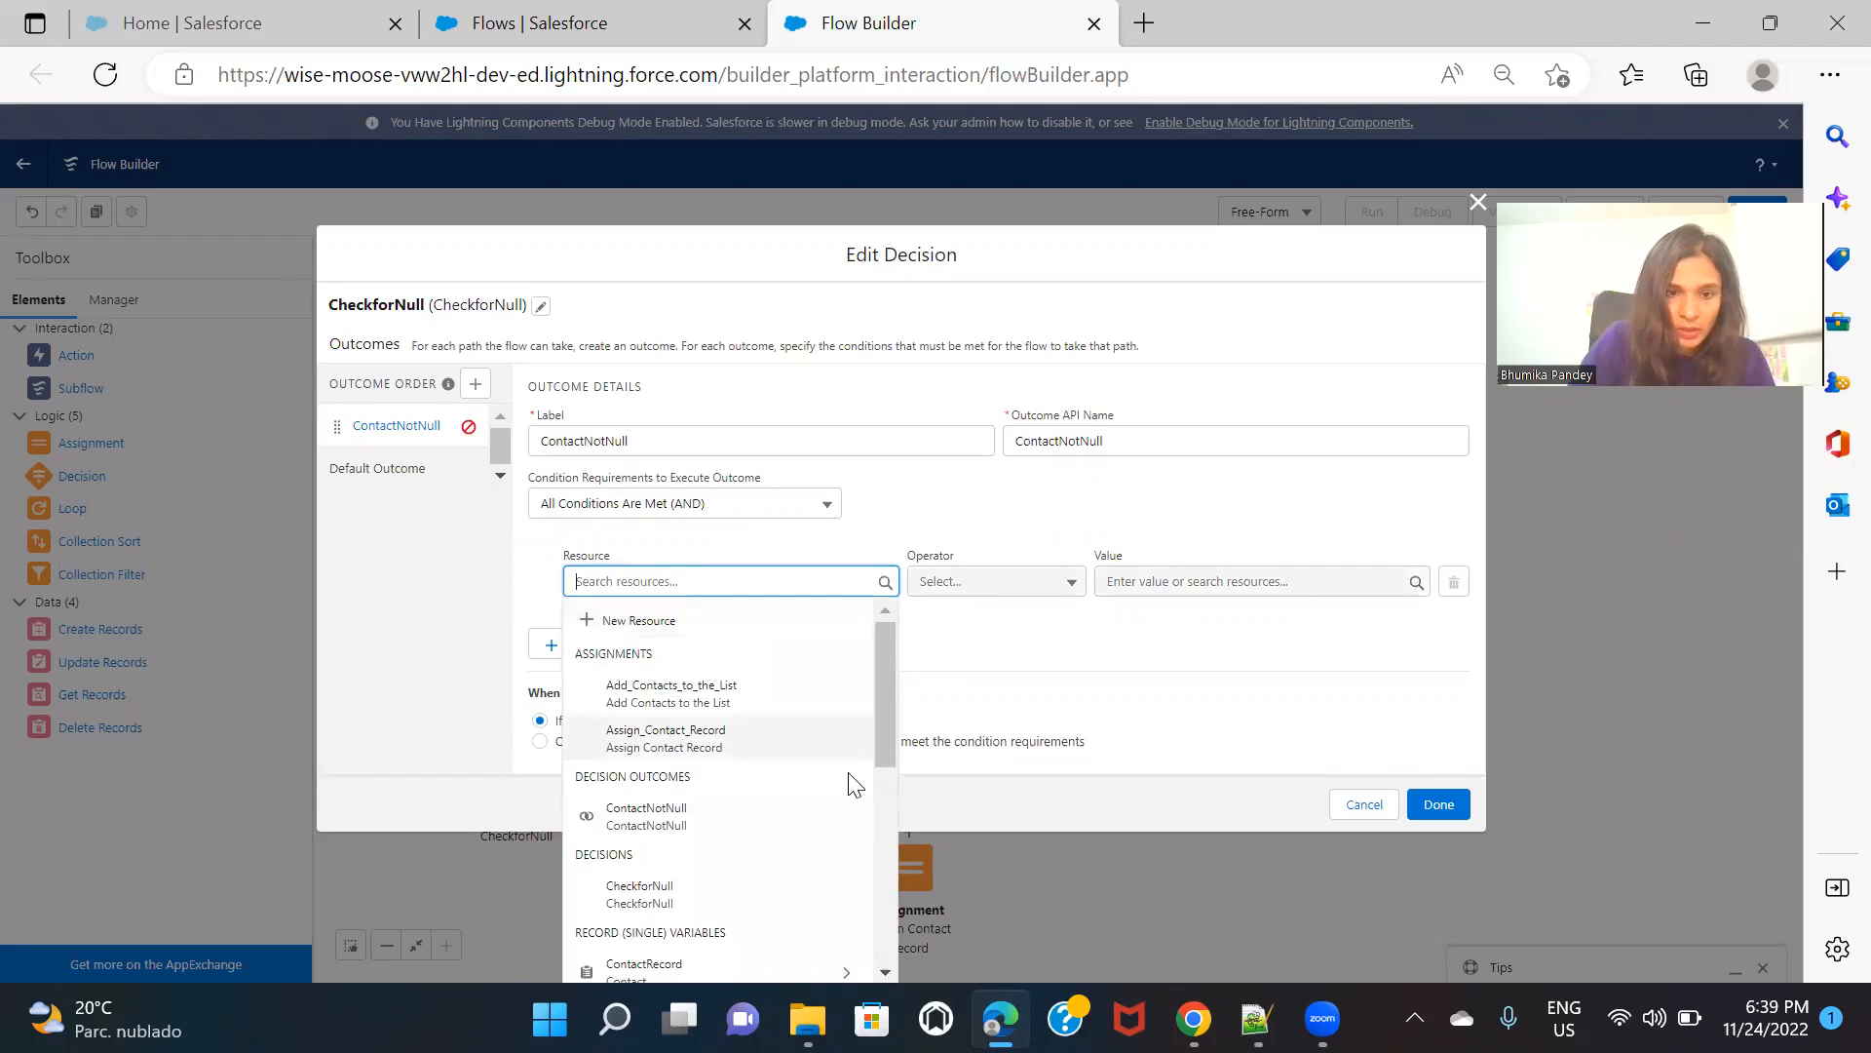
scroll(850, 780, "down", 3)
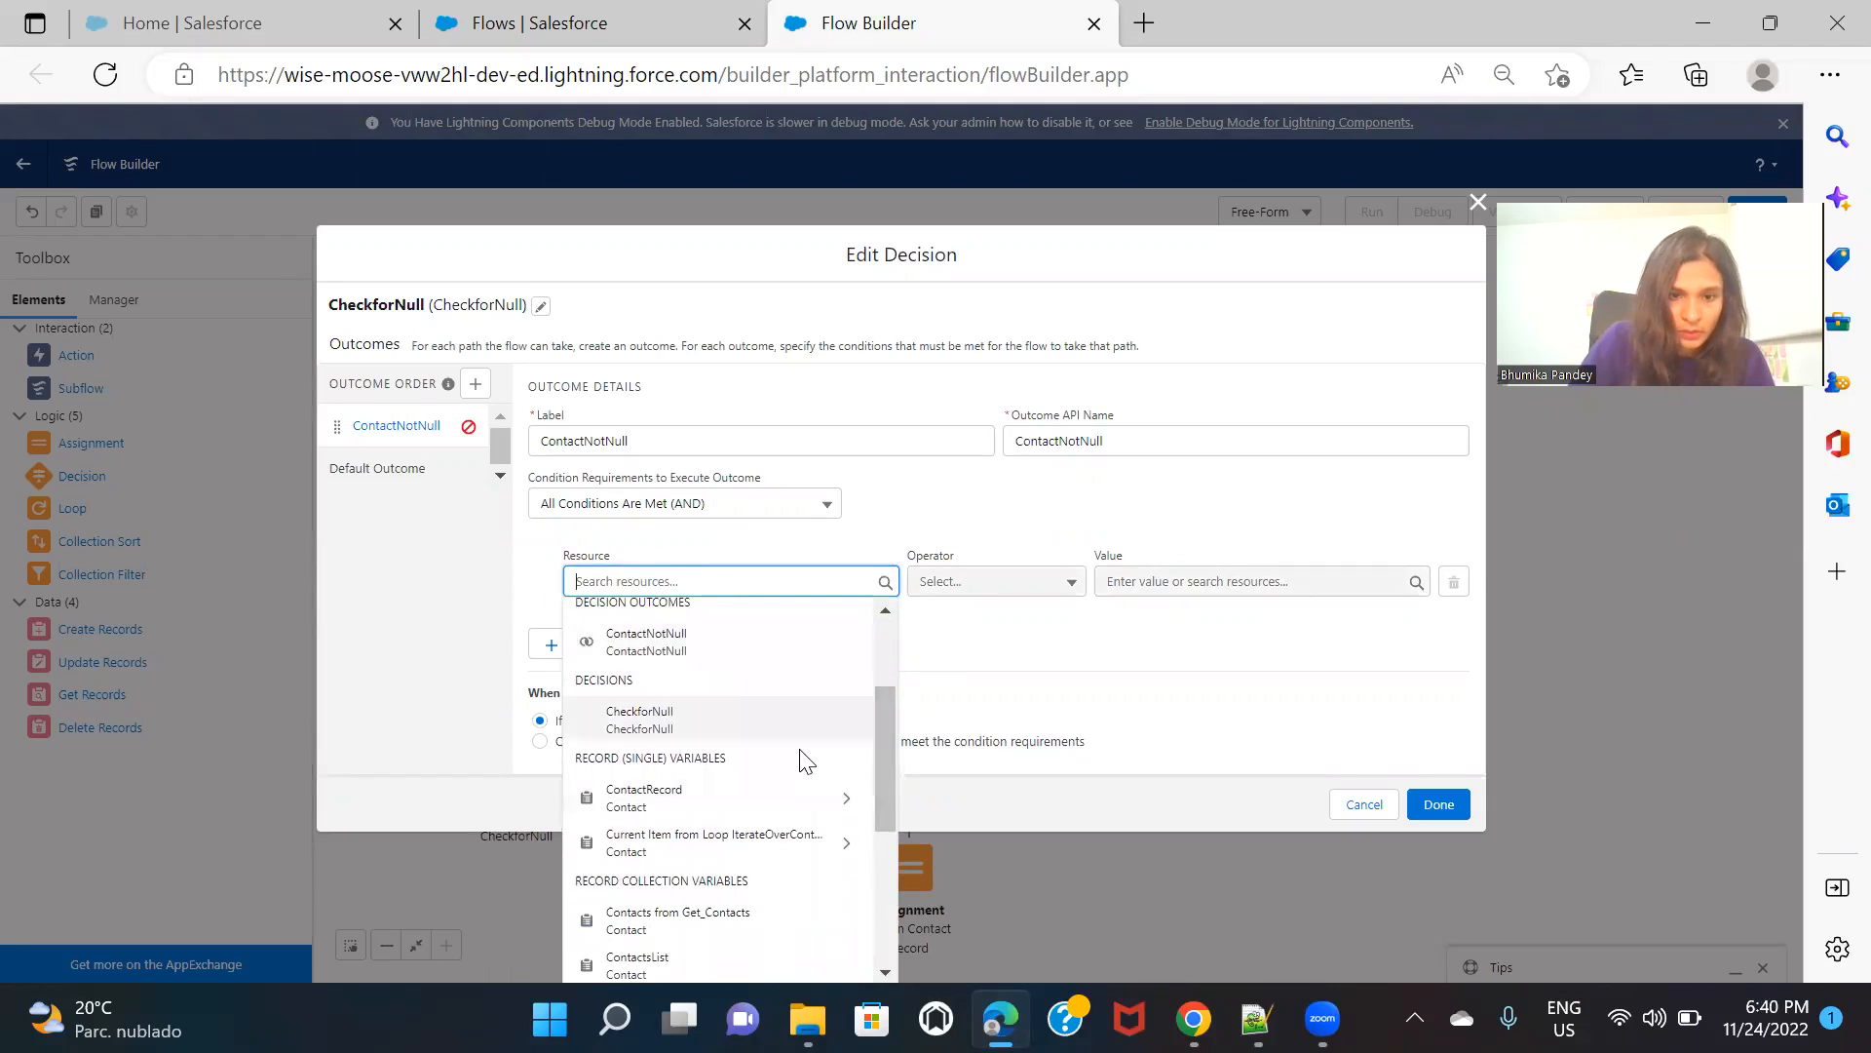
scroll(798, 756, "down", 1)
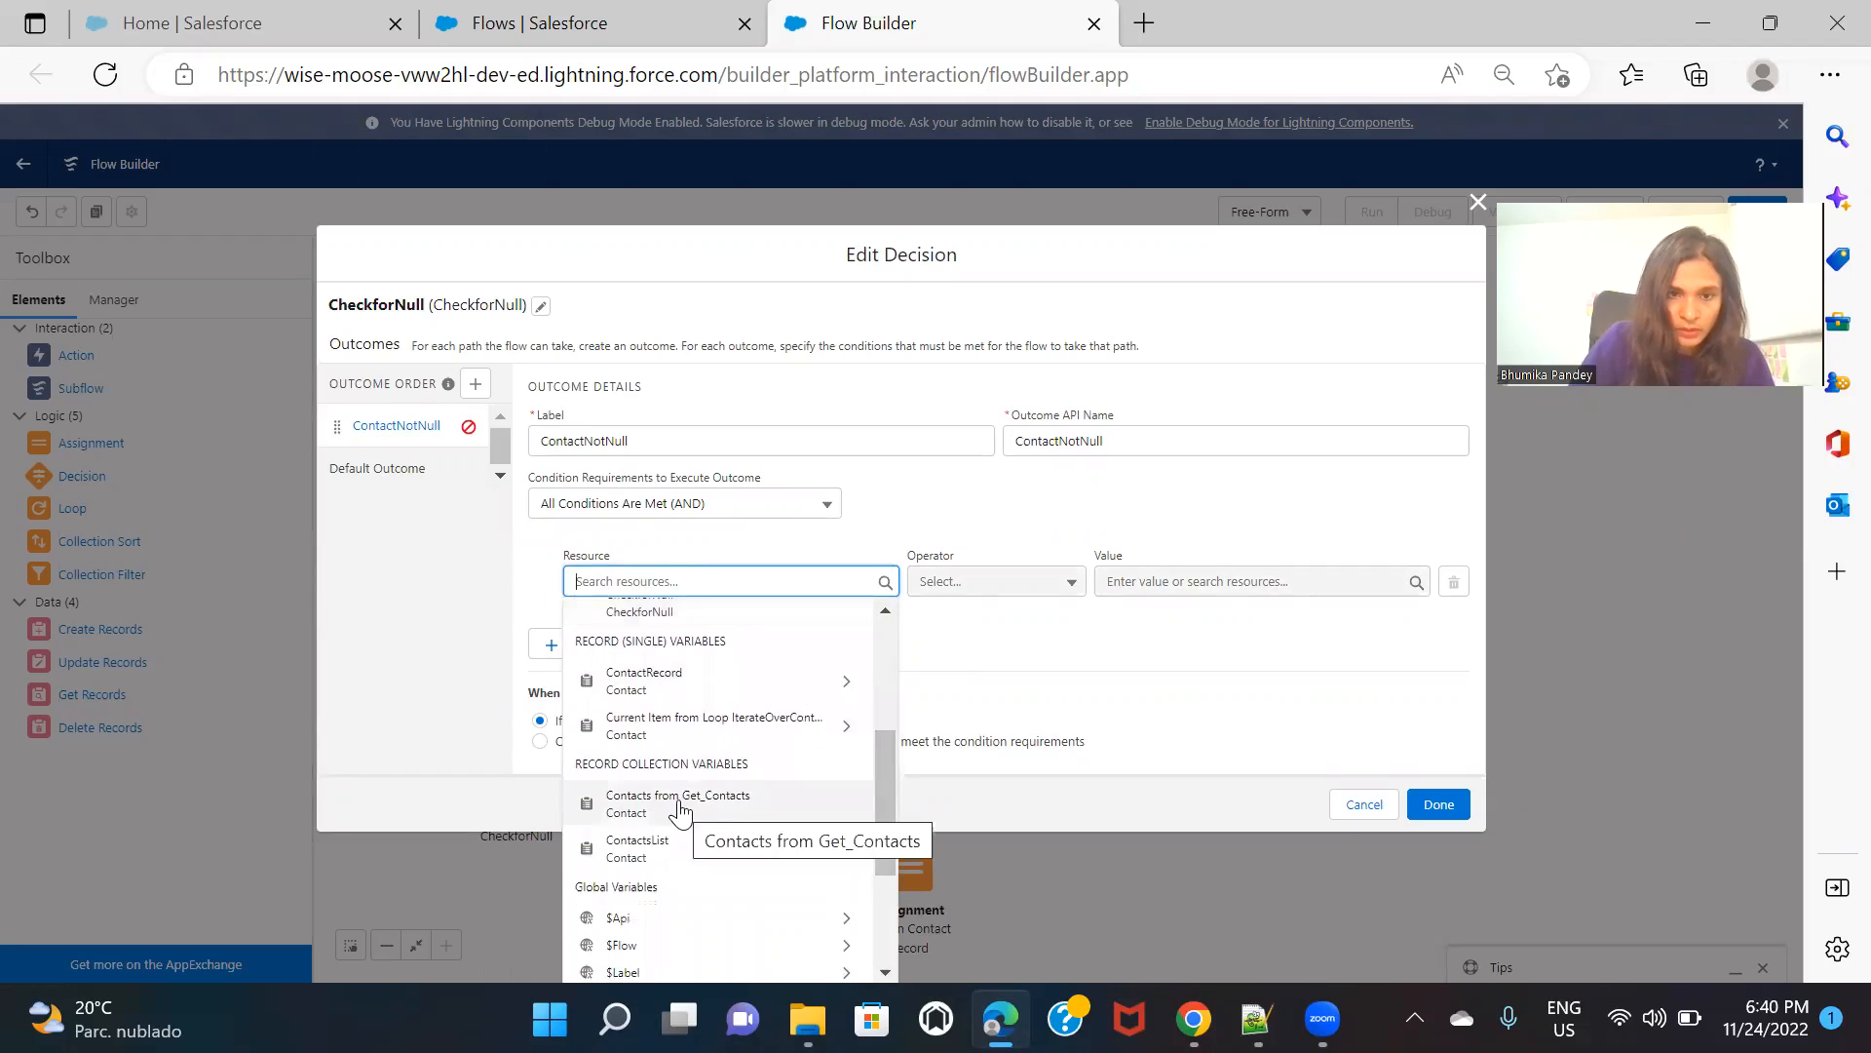
left_click(762, 819)
left_click(1053, 595)
left_click(971, 749)
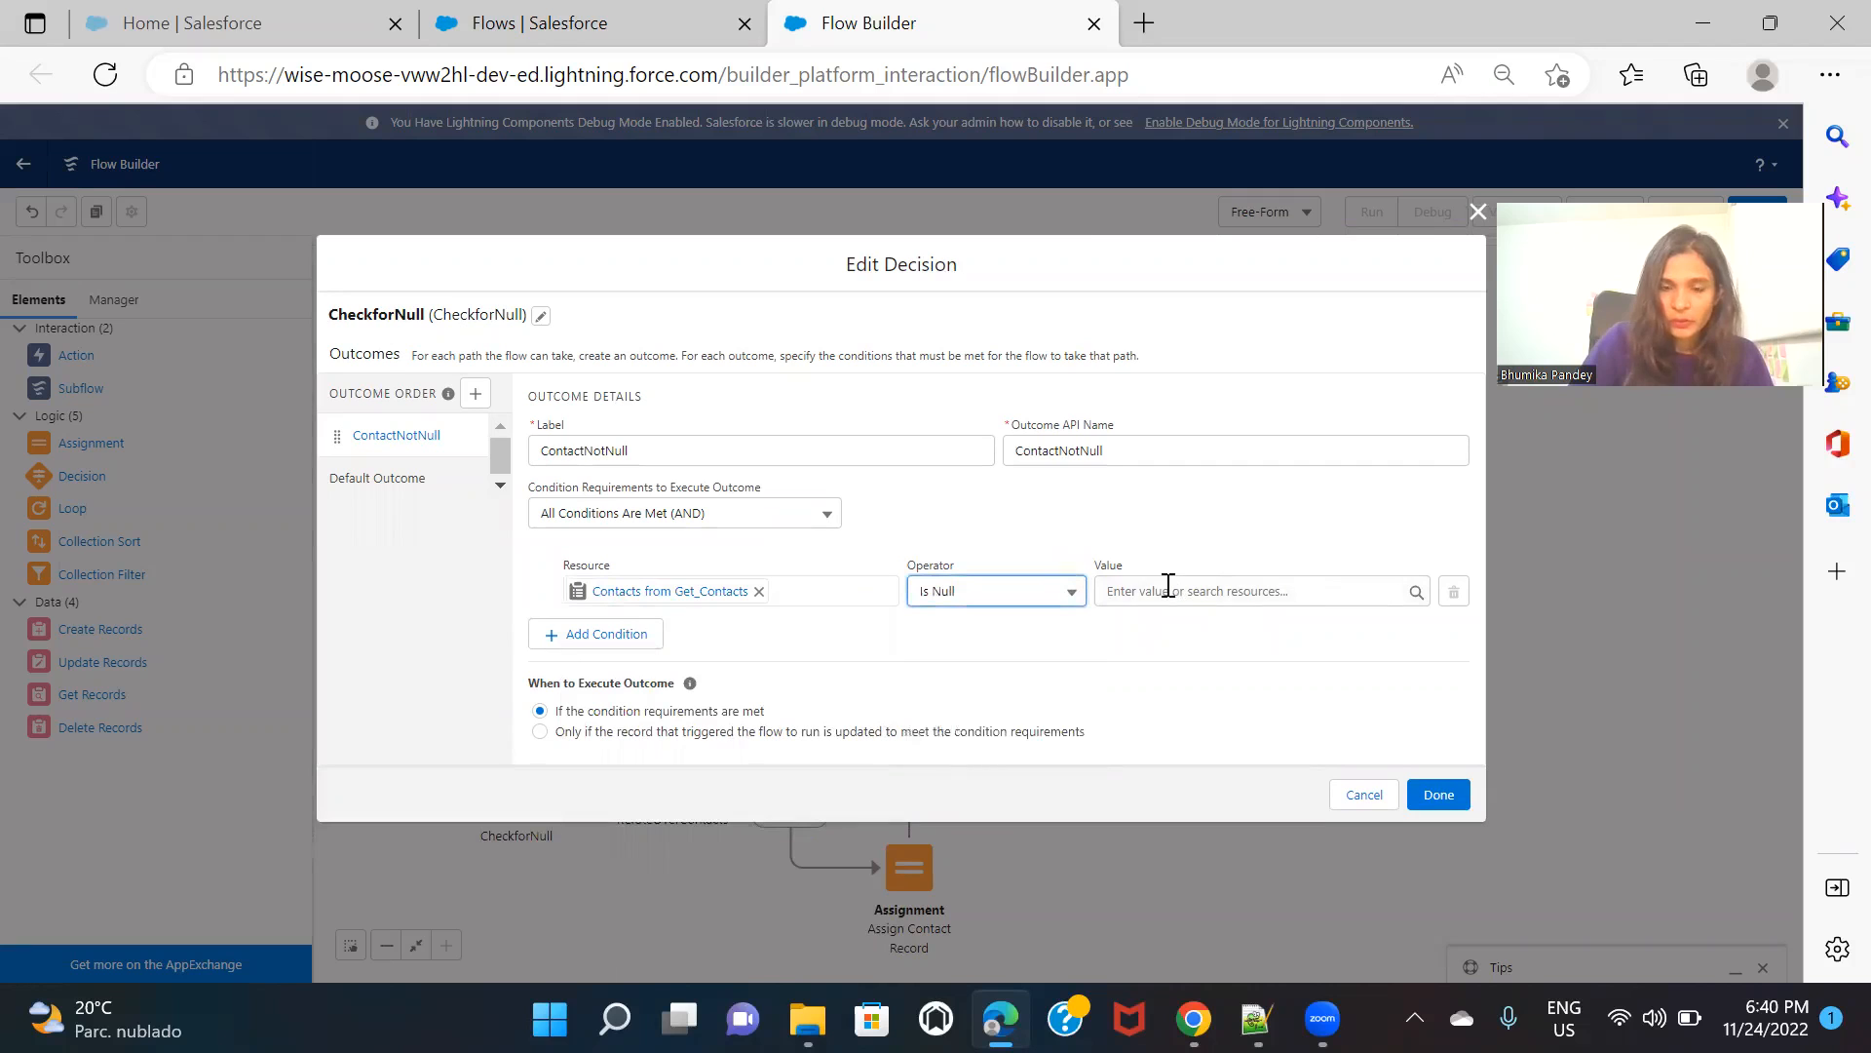
left_click(1167, 589)
type("fal")
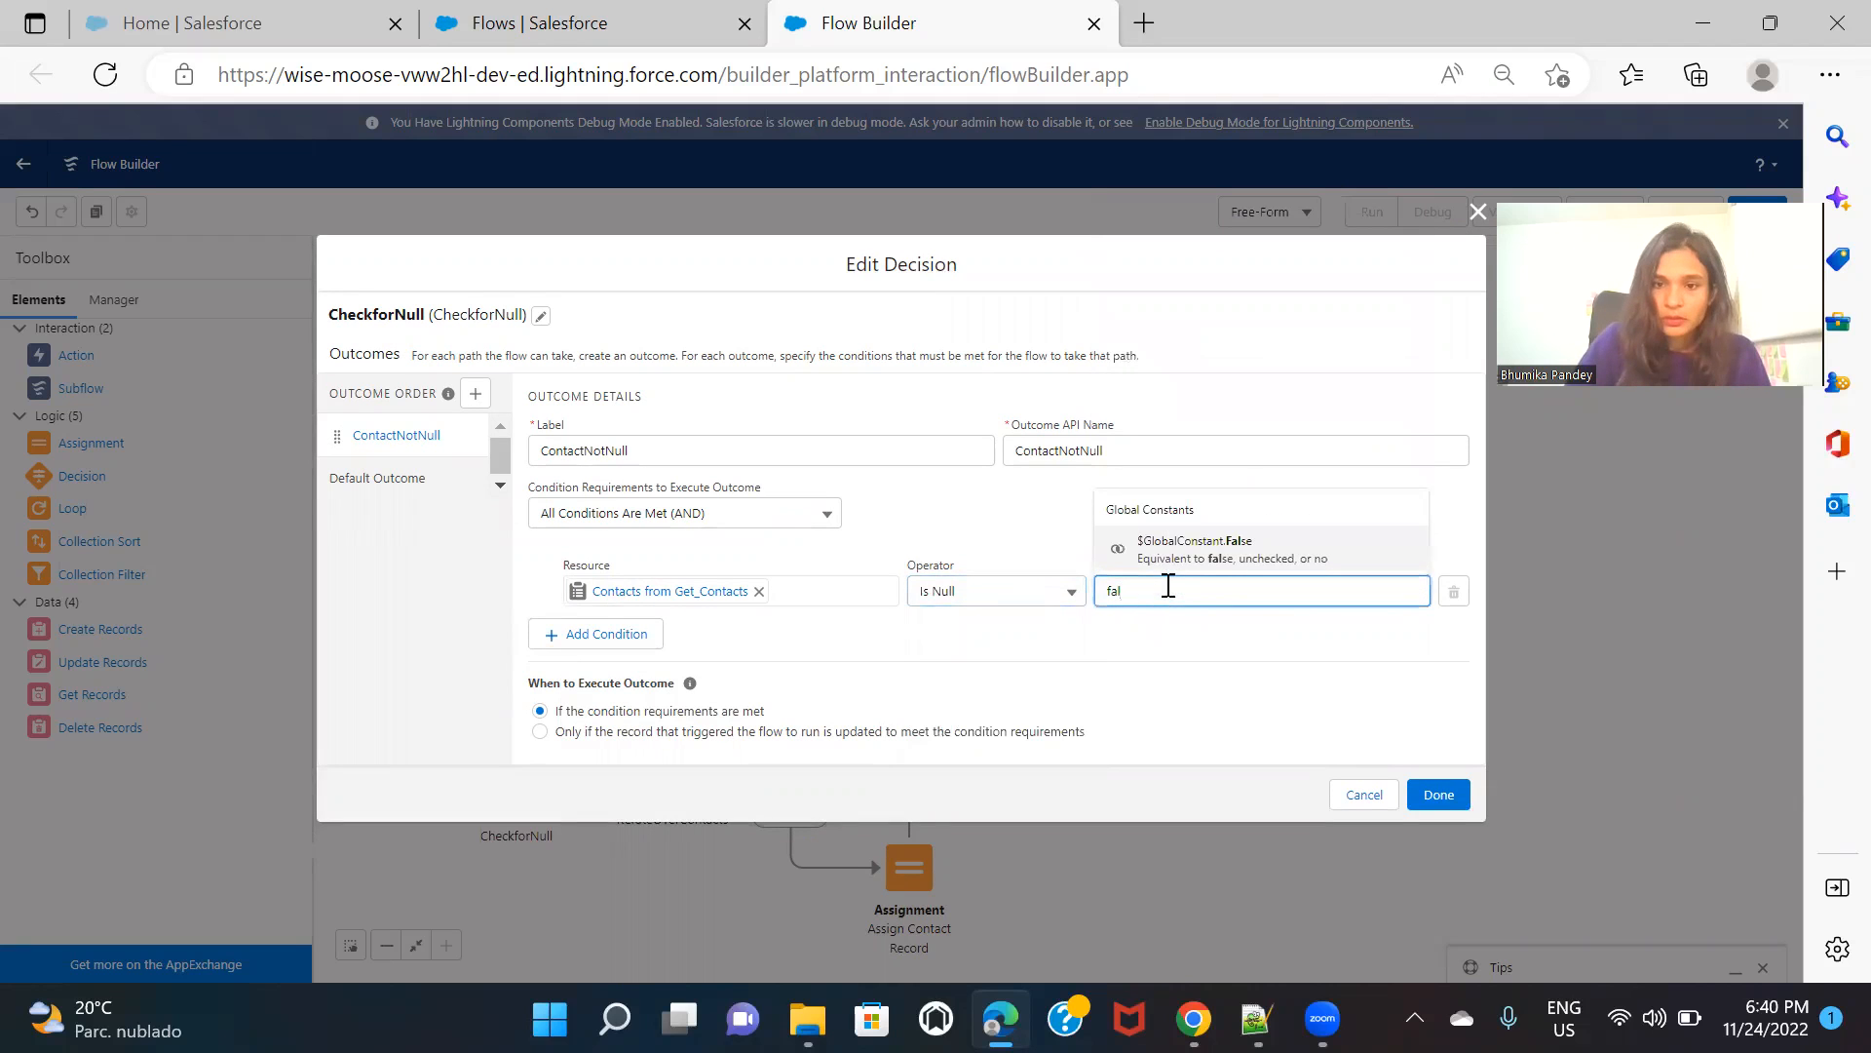
left_click(1212, 554)
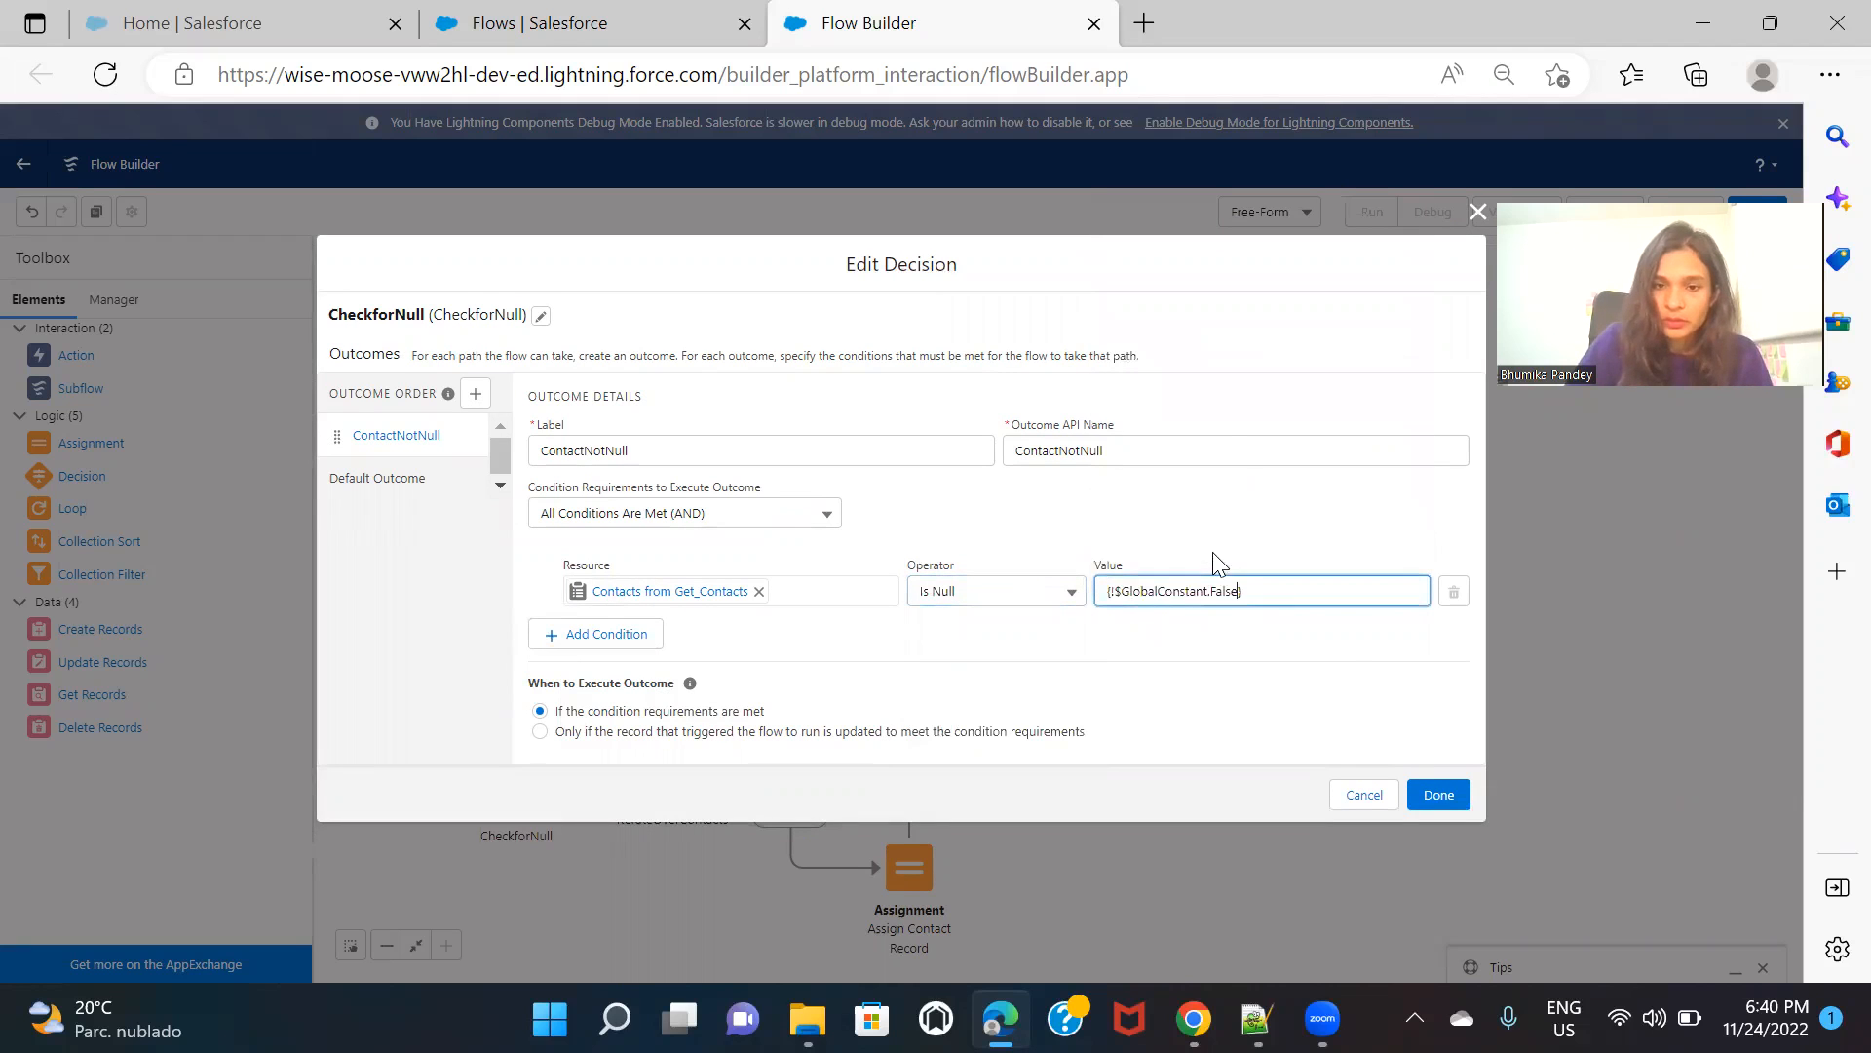
left_click(1437, 795)
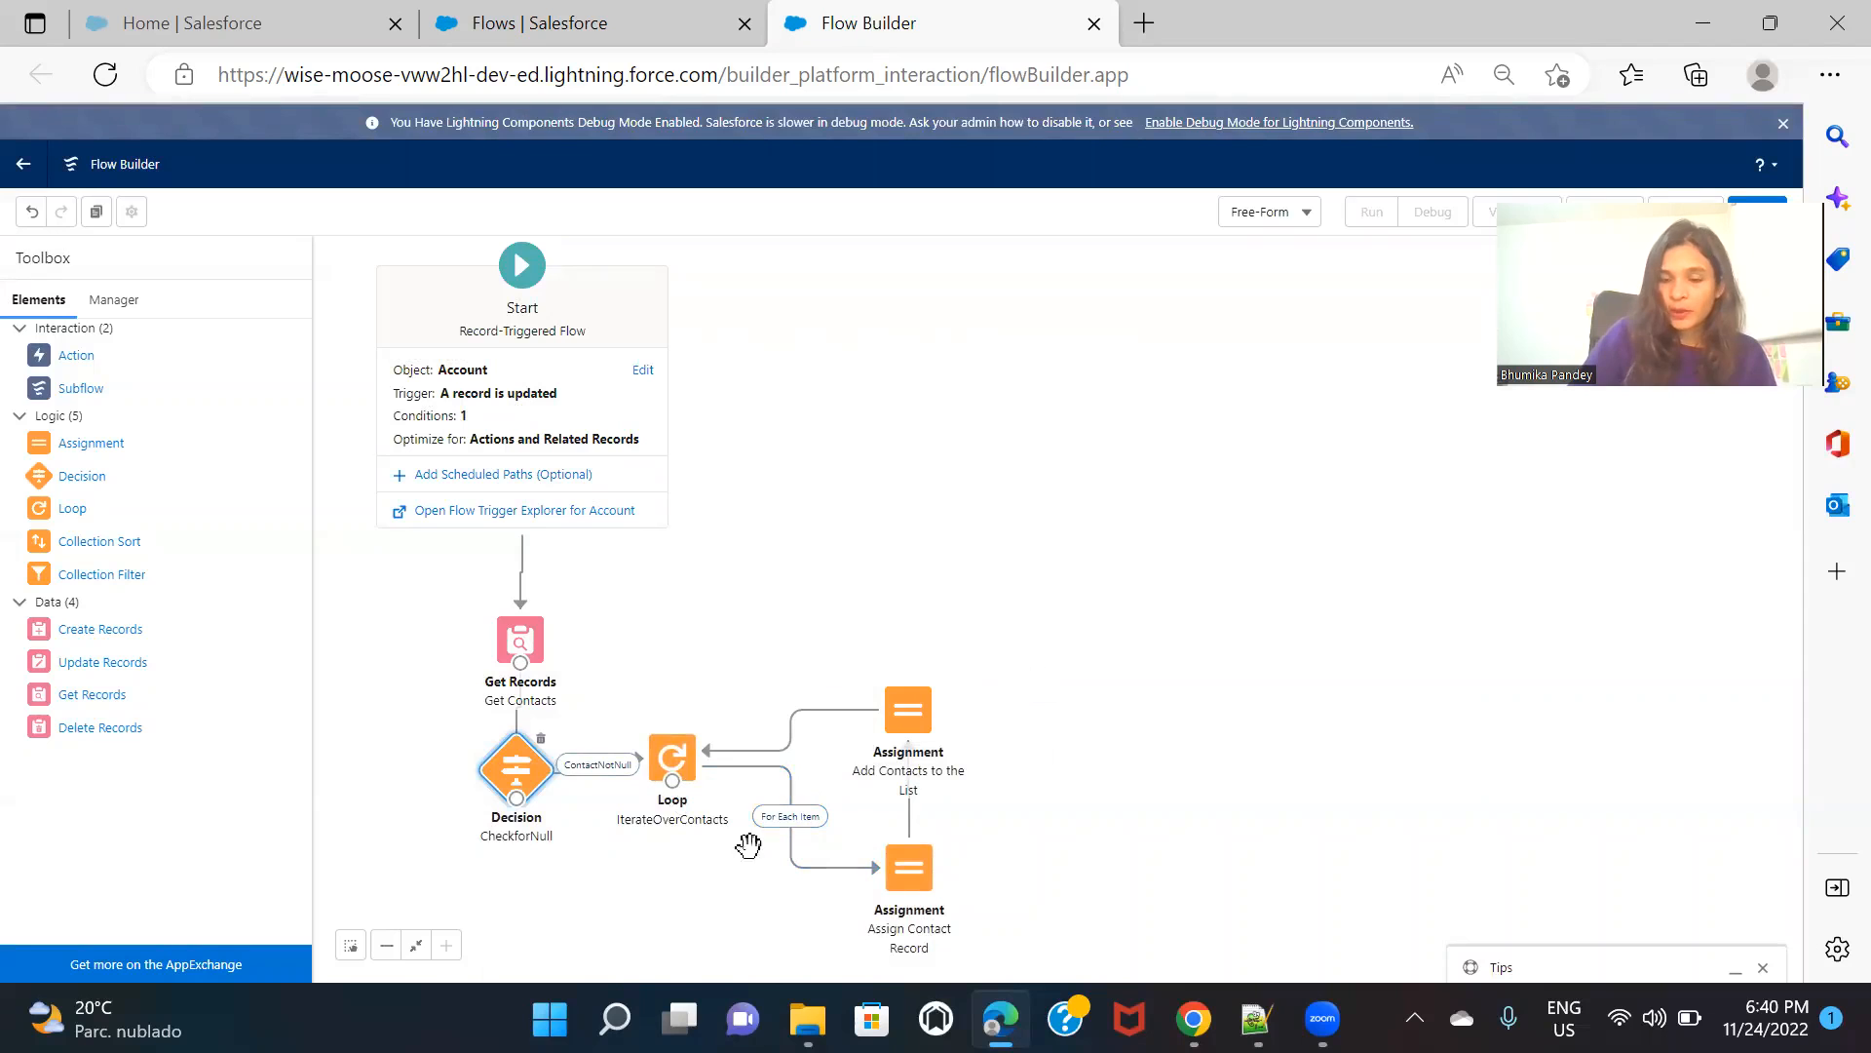
Add an Update Records element above the loop and label it Update Contacts, with API name Update_Contacts
left_click_drag(101, 670, 635, 605)
type("Update Co")
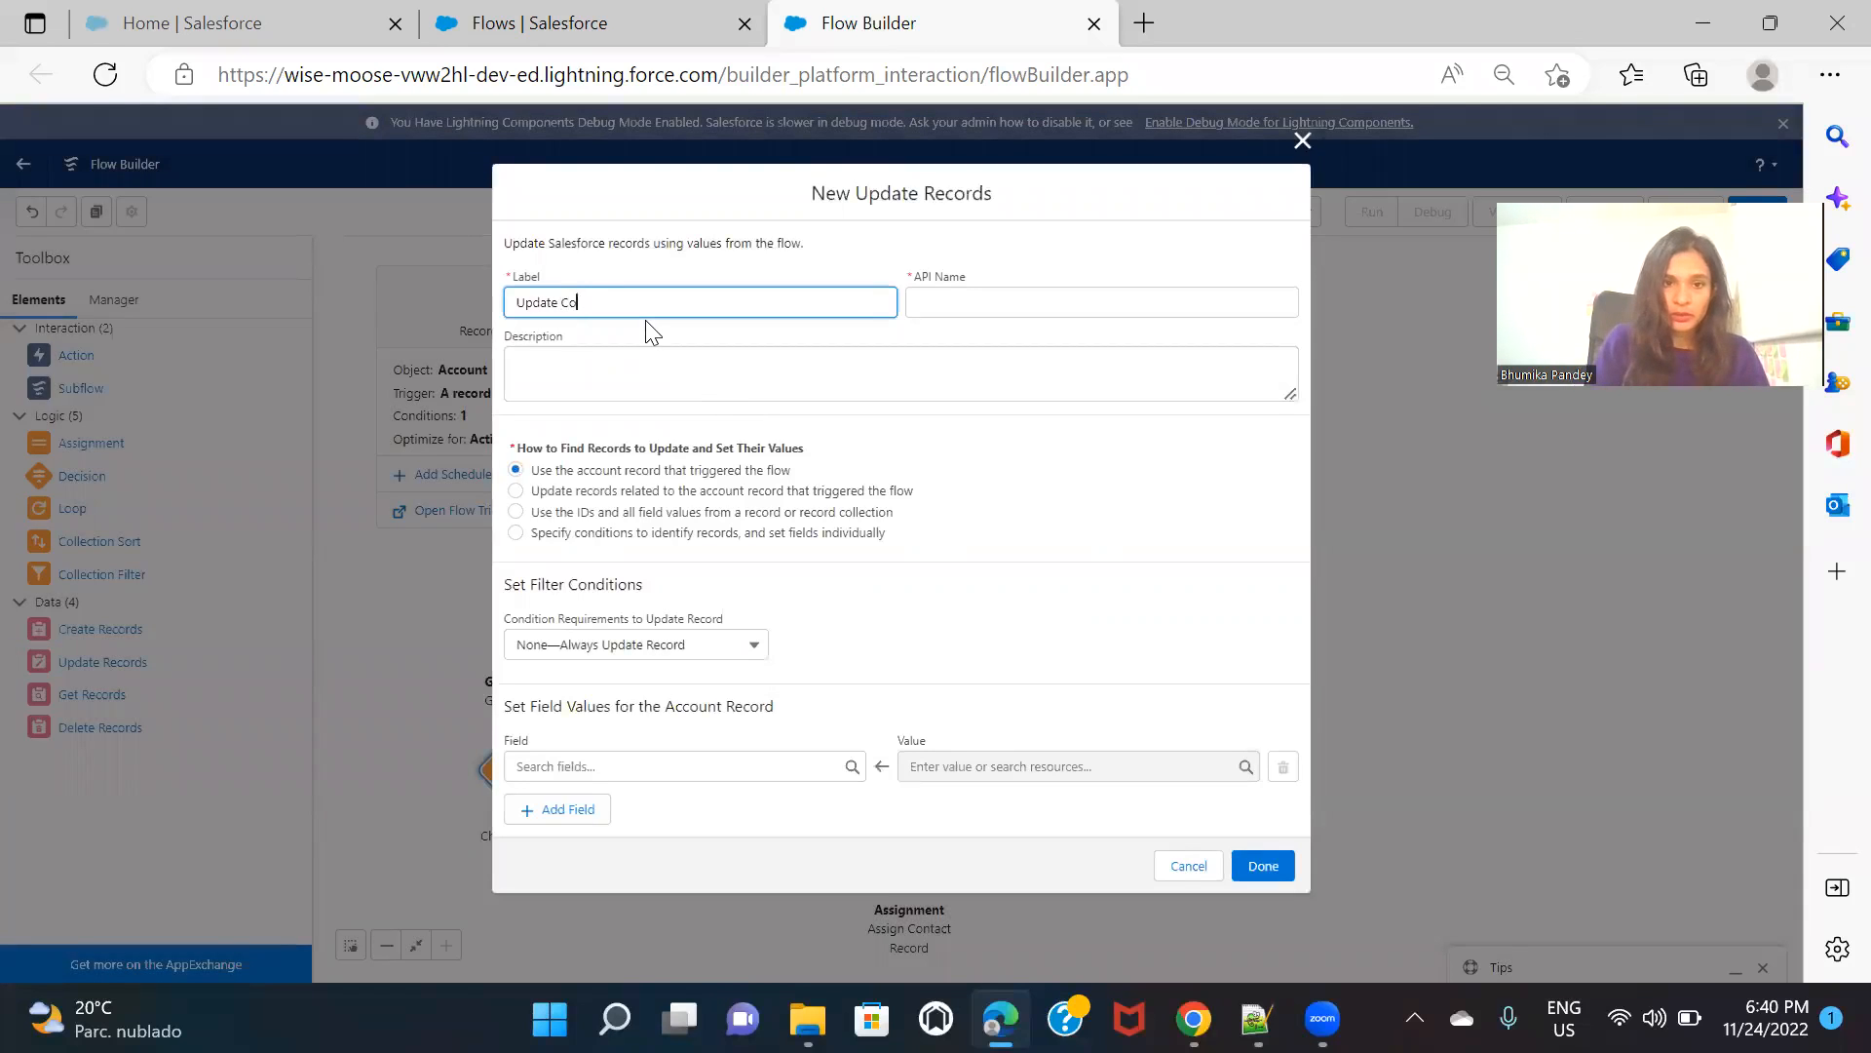
type("ntacts")
left_click(1023, 438)
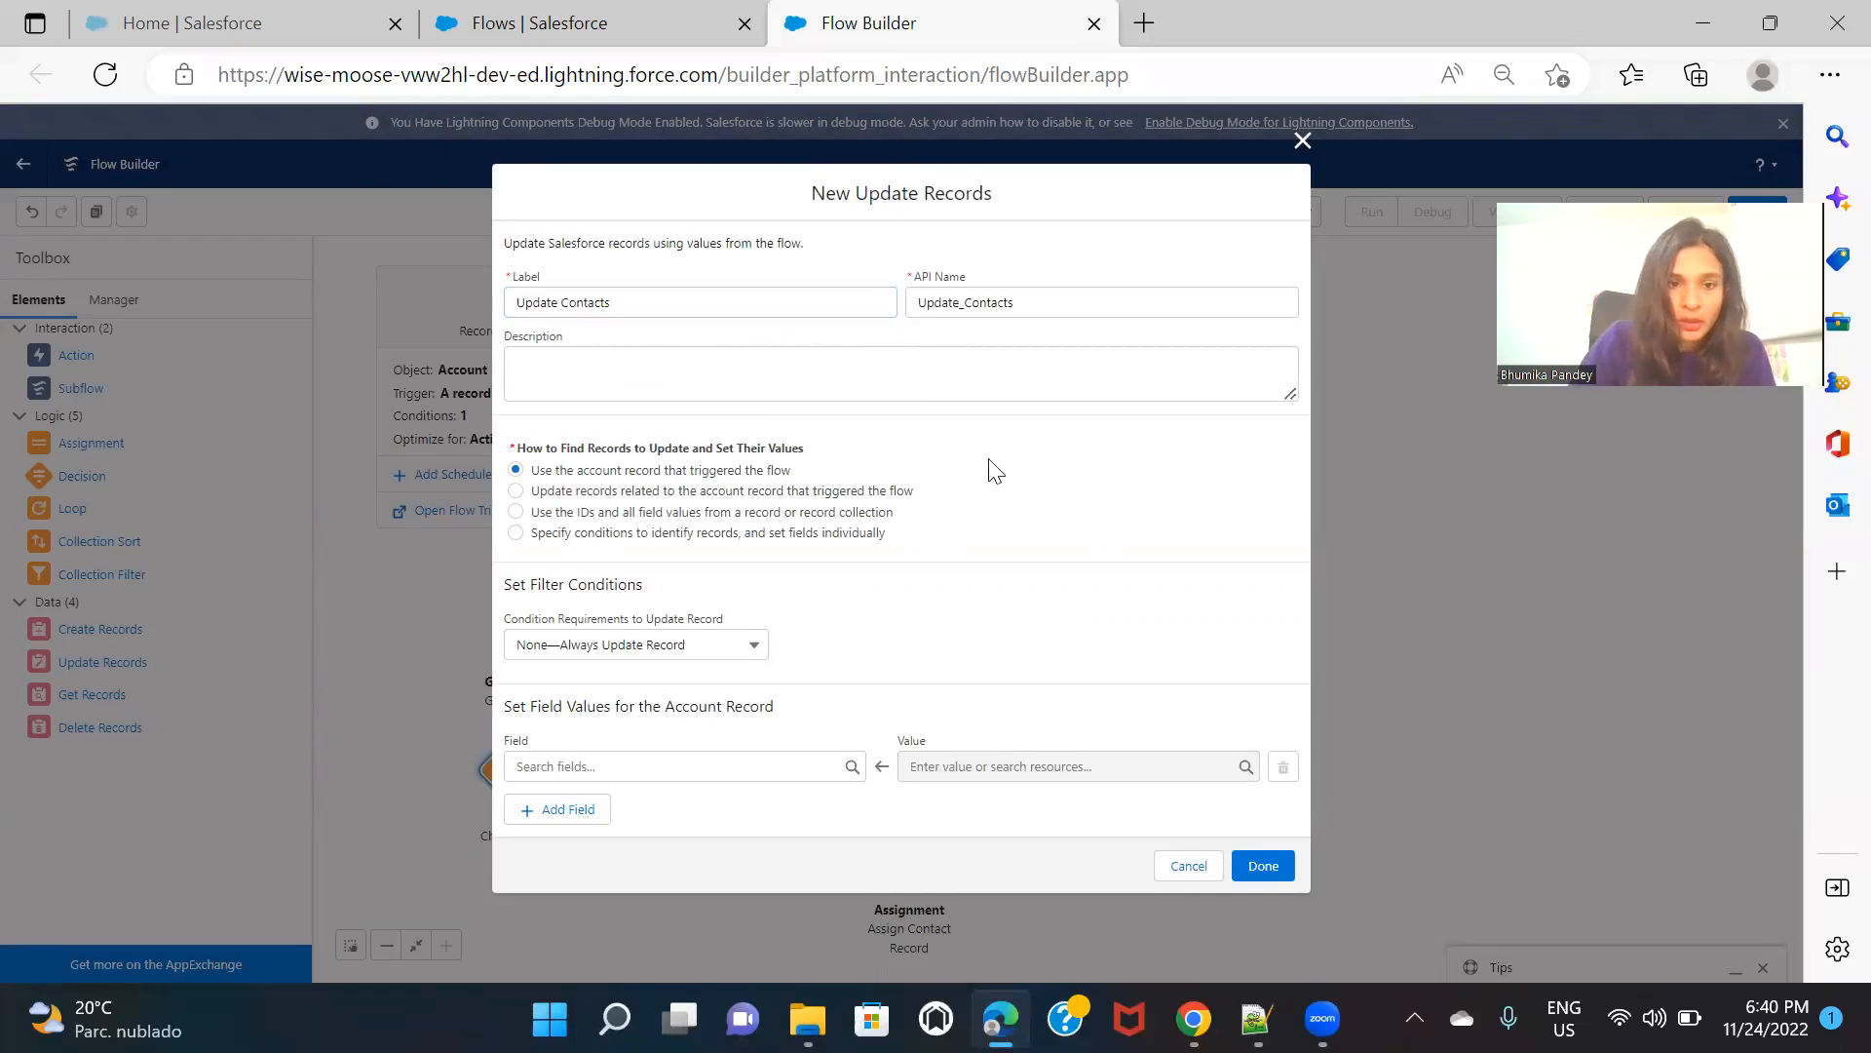
Make Update Contacts use the IDs and all field values from ContactsList, and connect the loop's After Last Item path to it
left_click(589, 512)
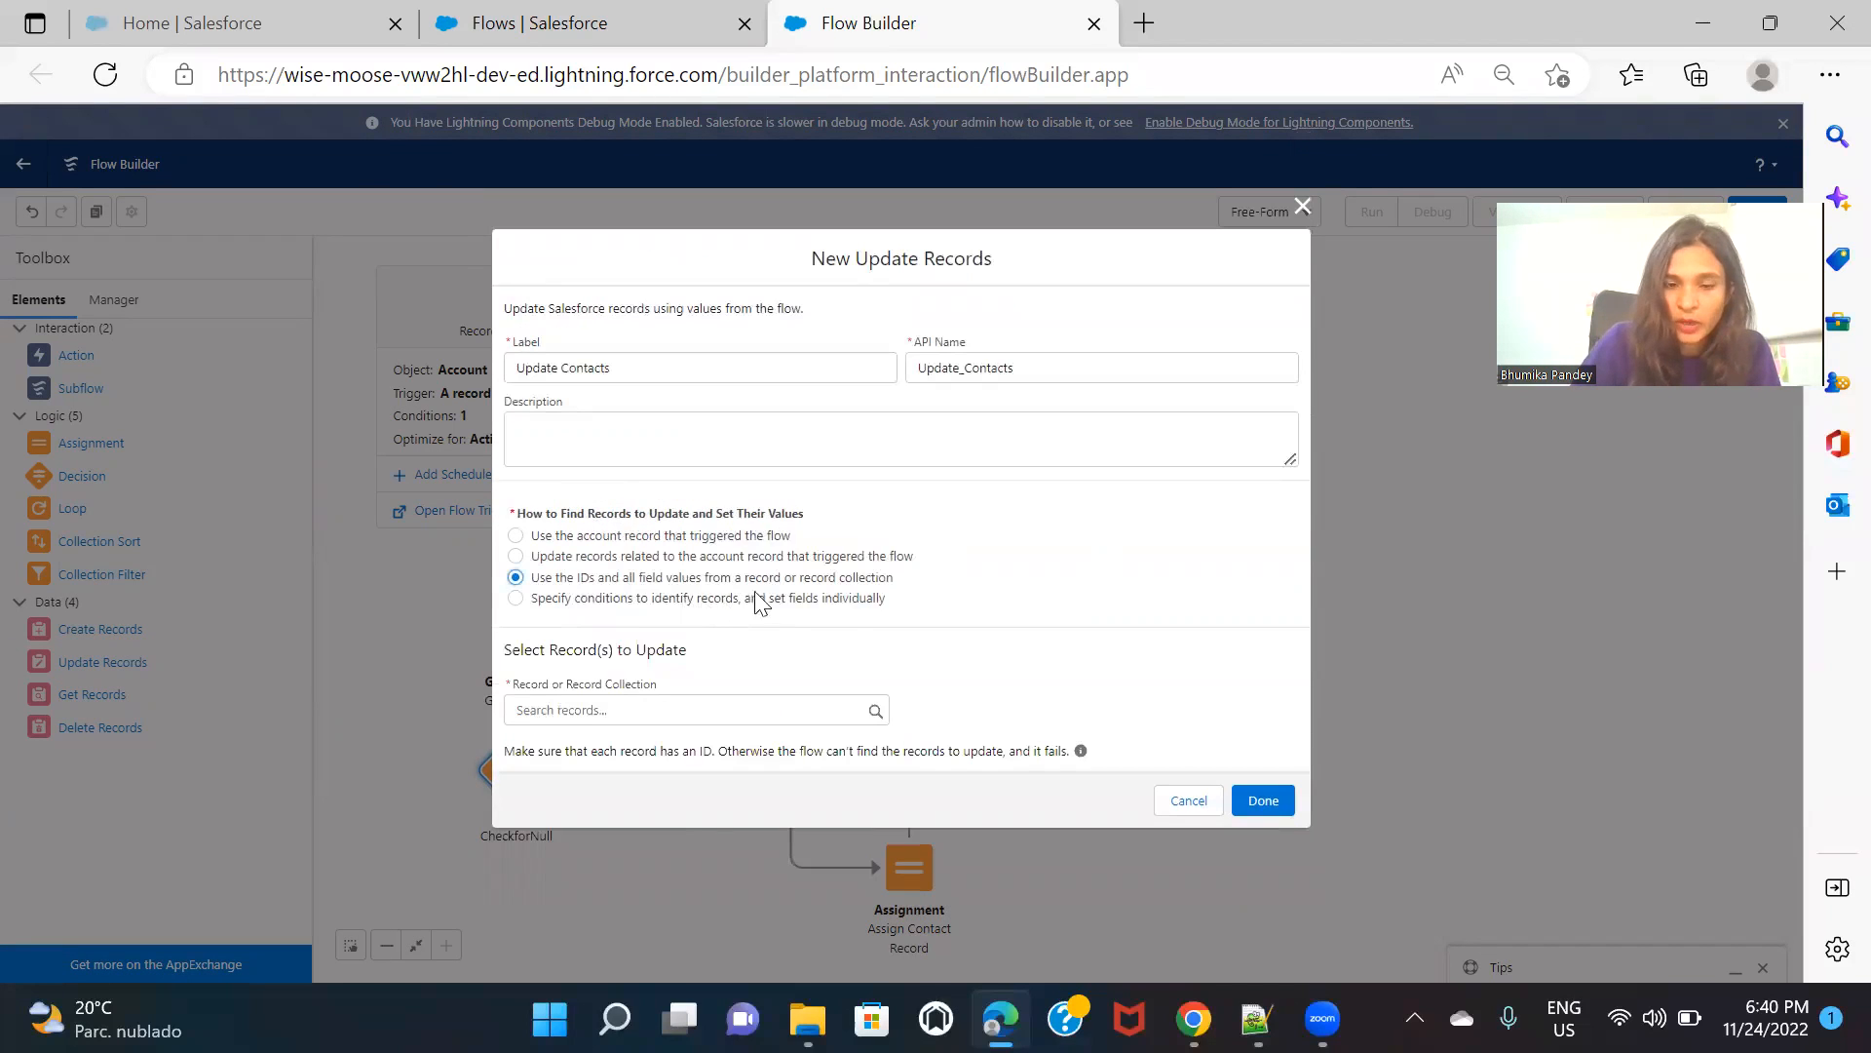
left_click(658, 703)
type("cont")
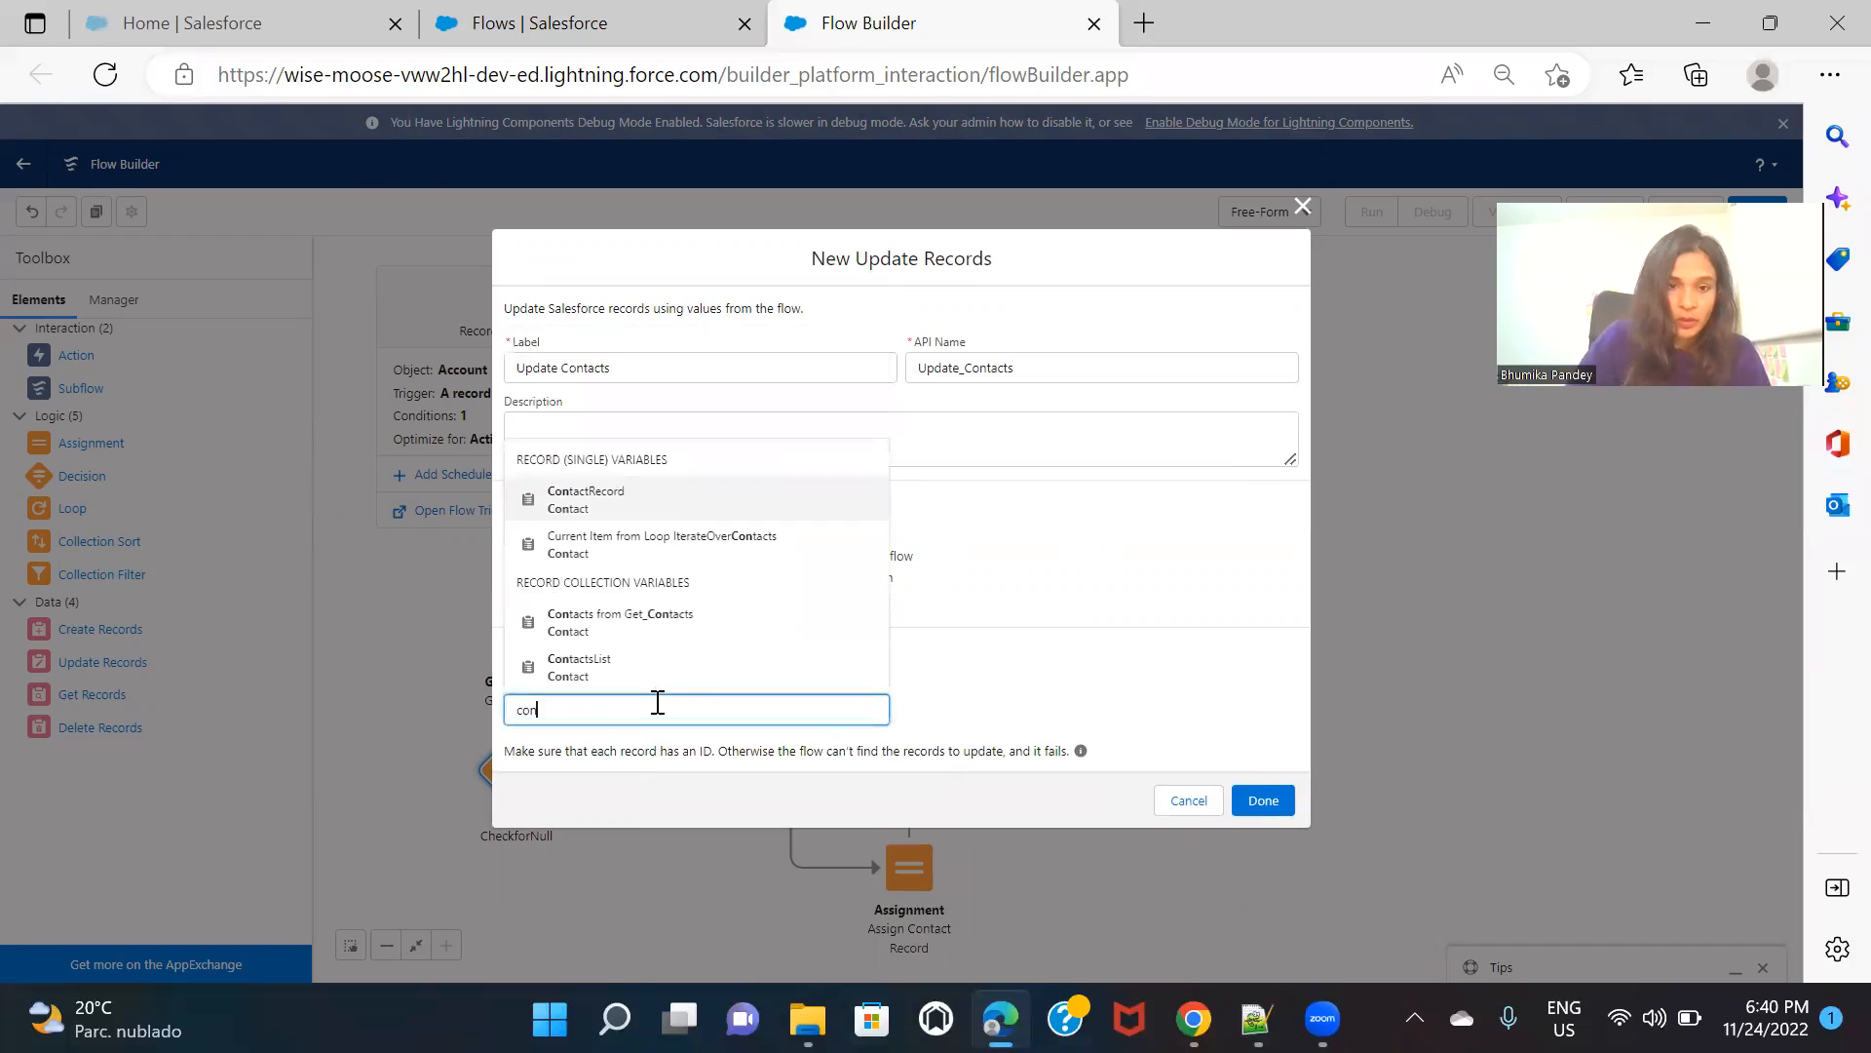
left_click(648, 662)
left_click(1072, 659)
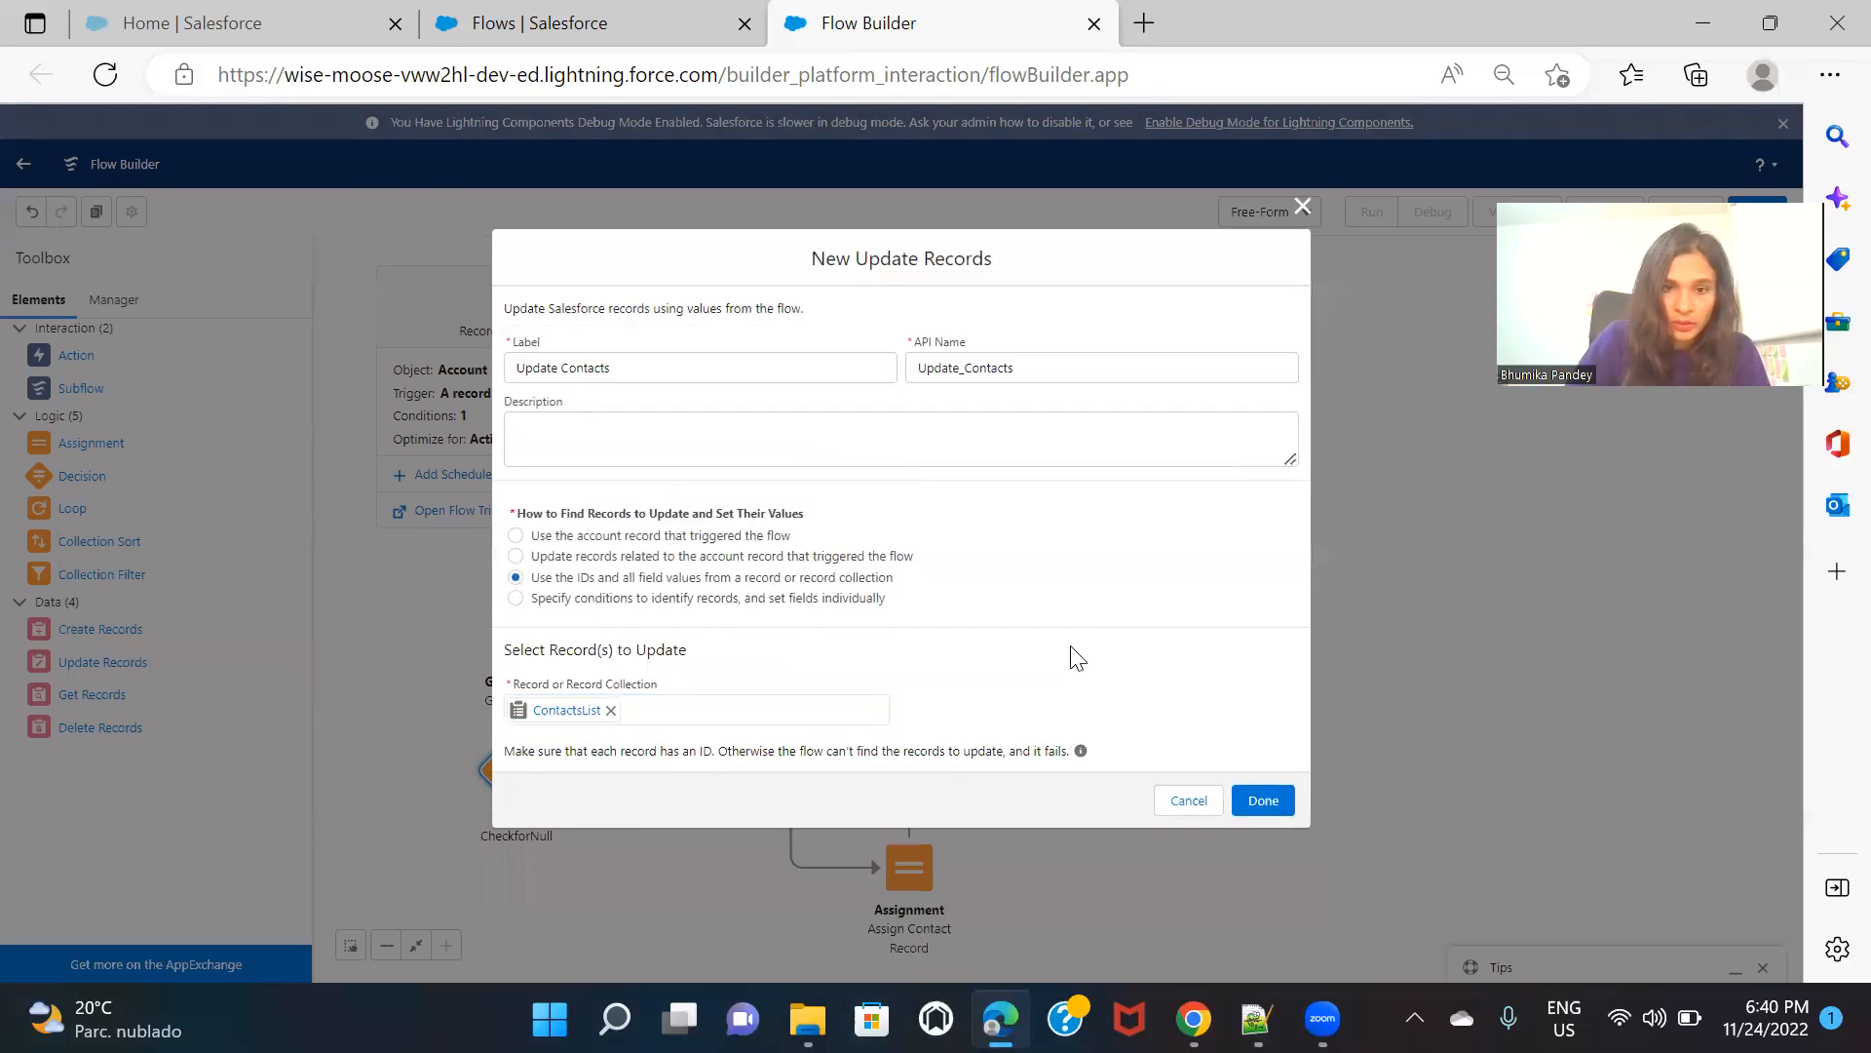
left_click(1261, 801)
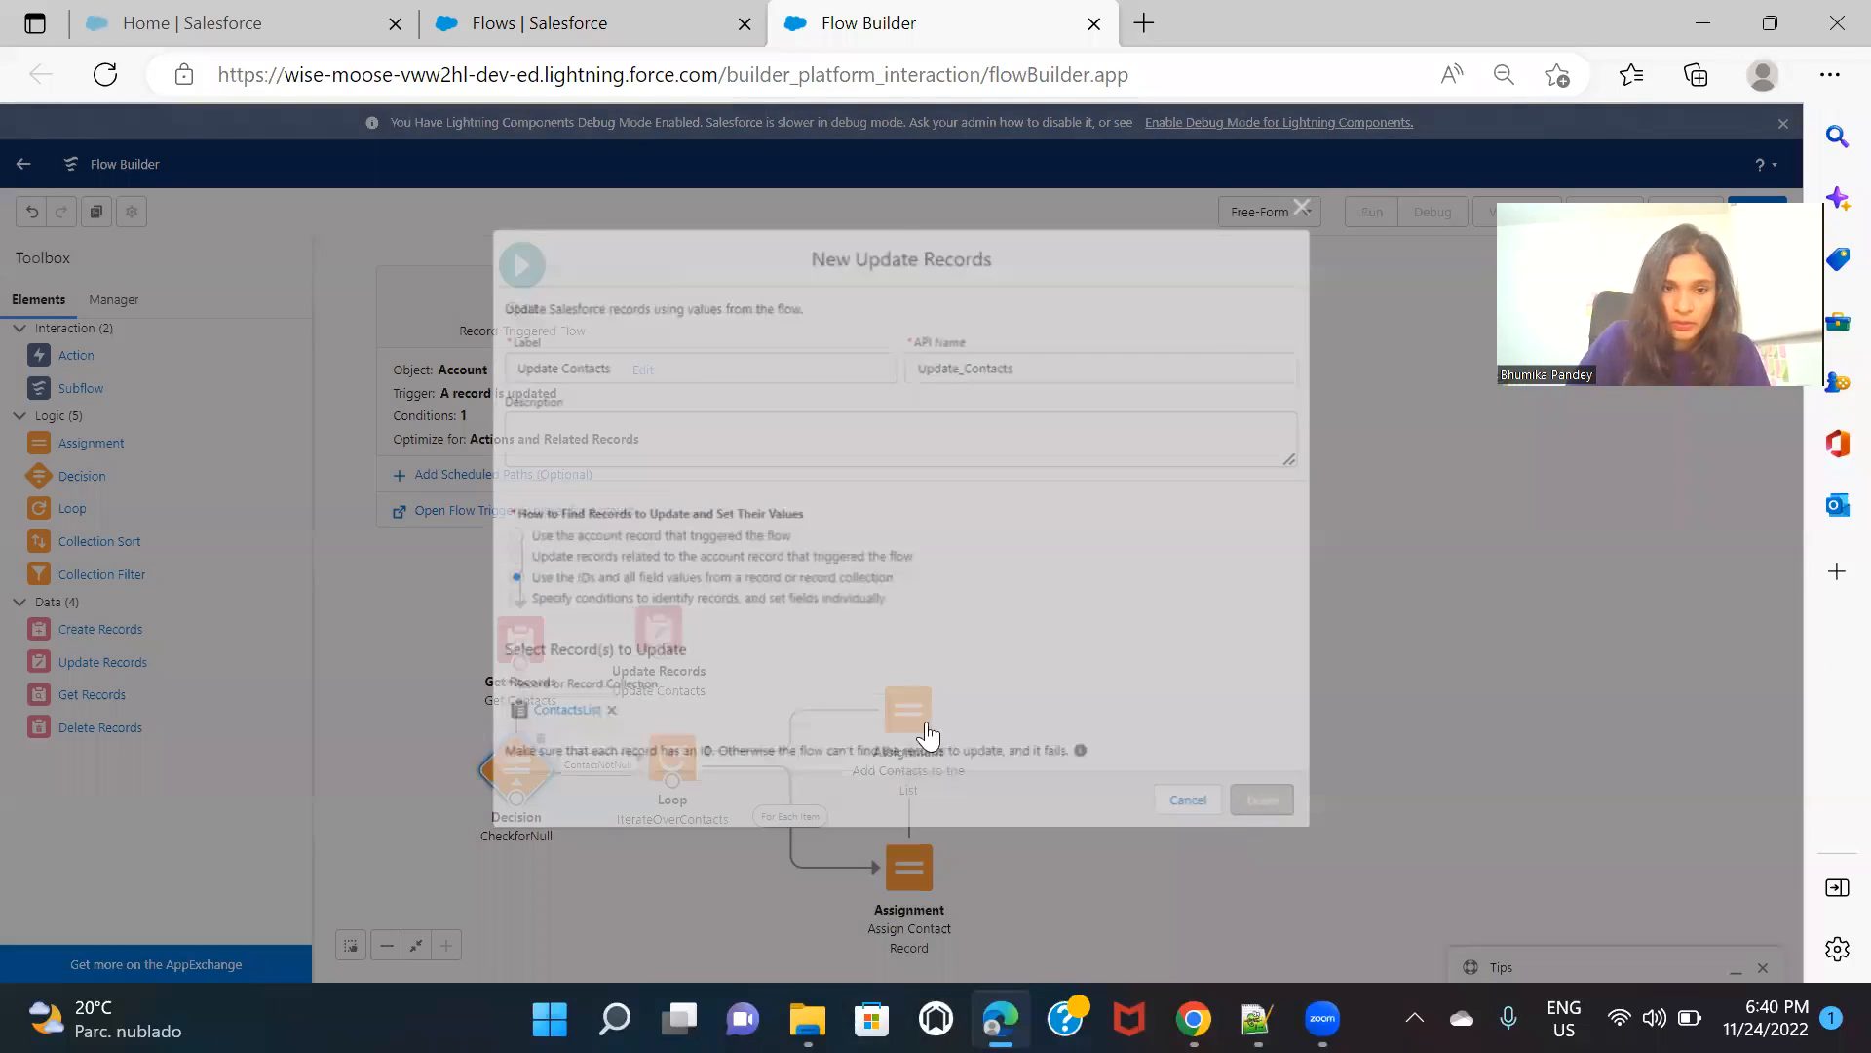
left_click_drag(672, 755, 659, 634)
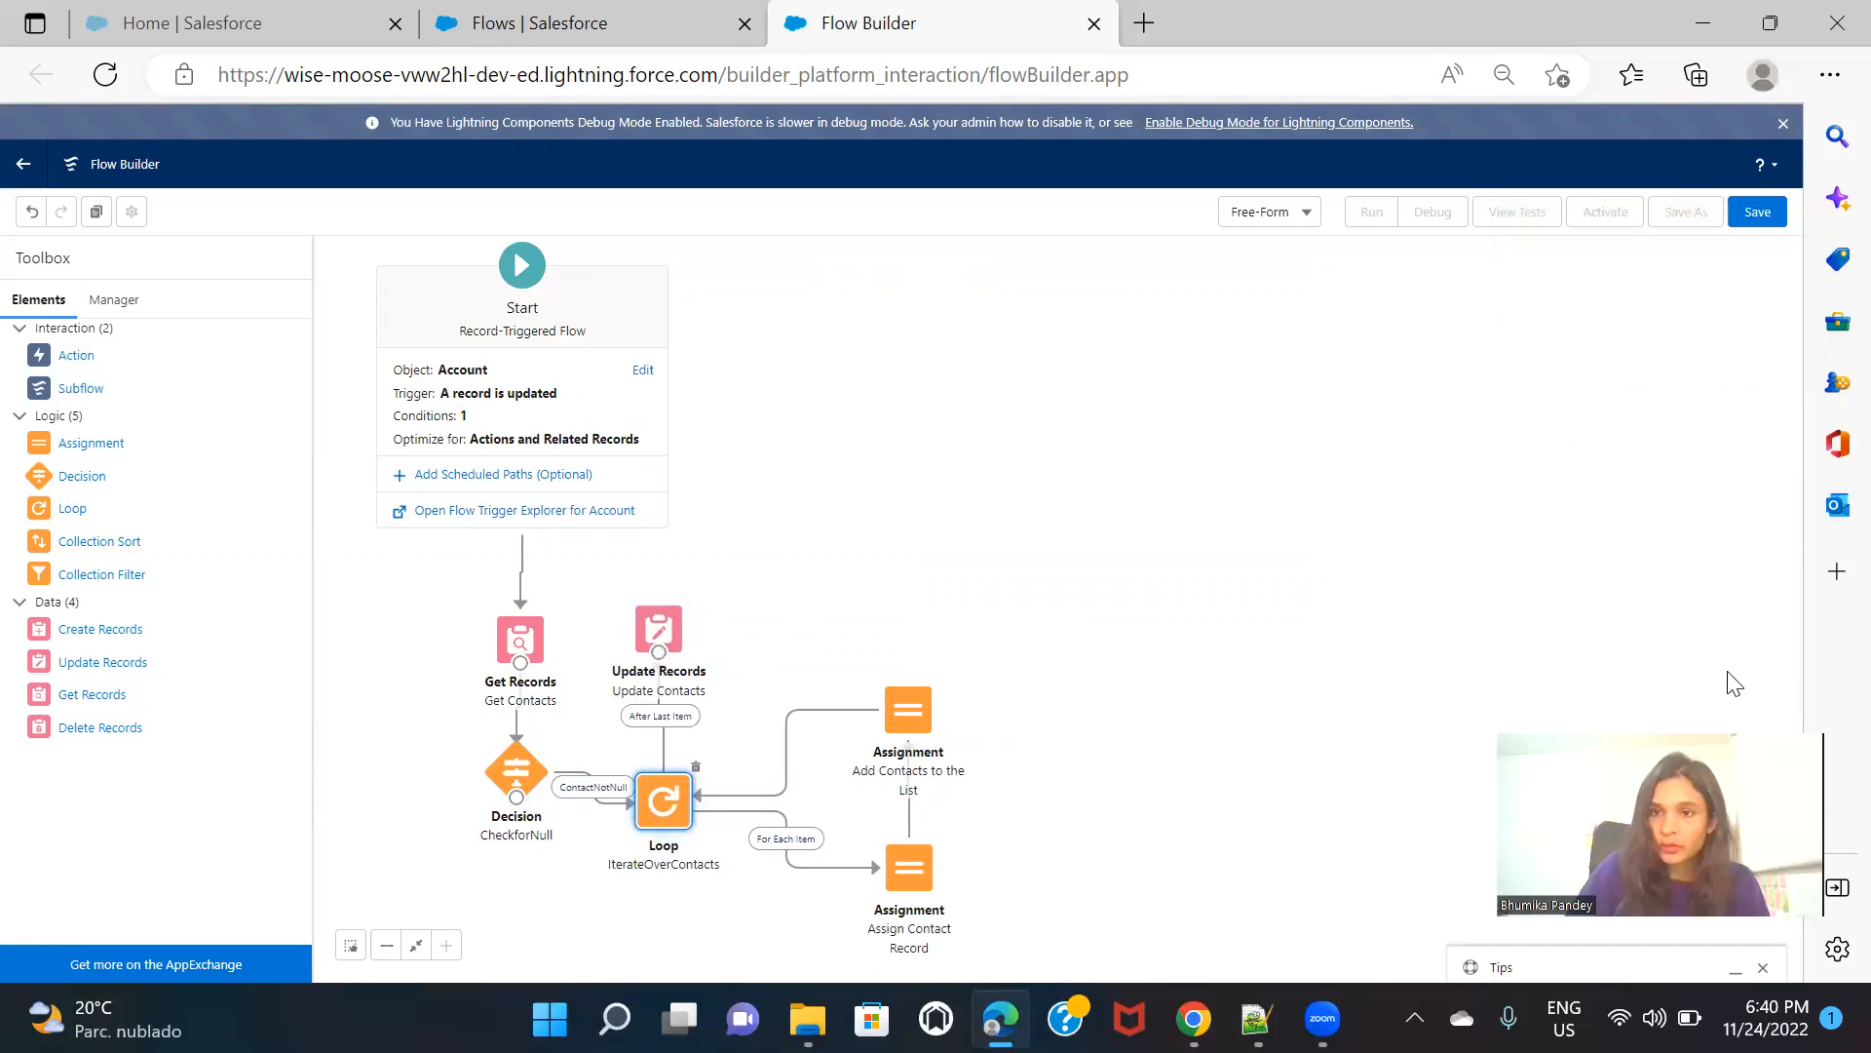
Save the flow with the label Parent to Child Update and activate it
left_click(1757, 212)
left_click(738, 482)
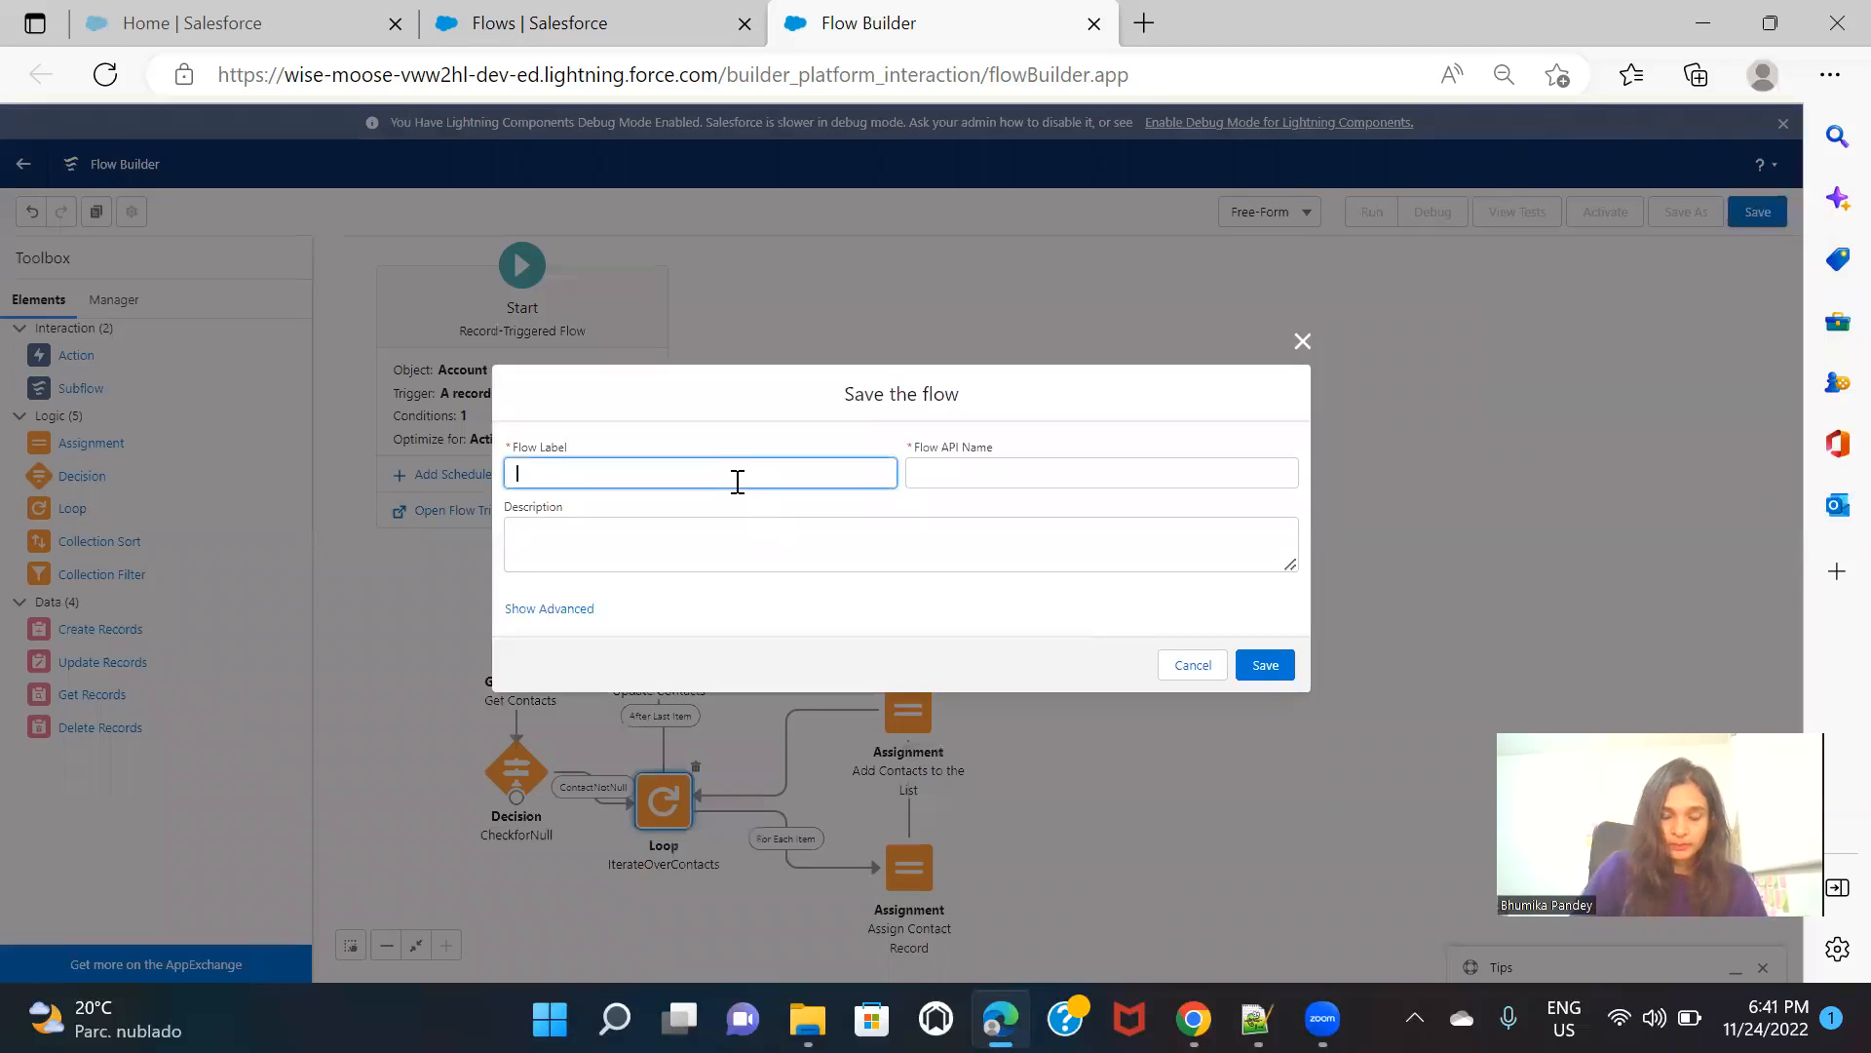
type("Paretn to")
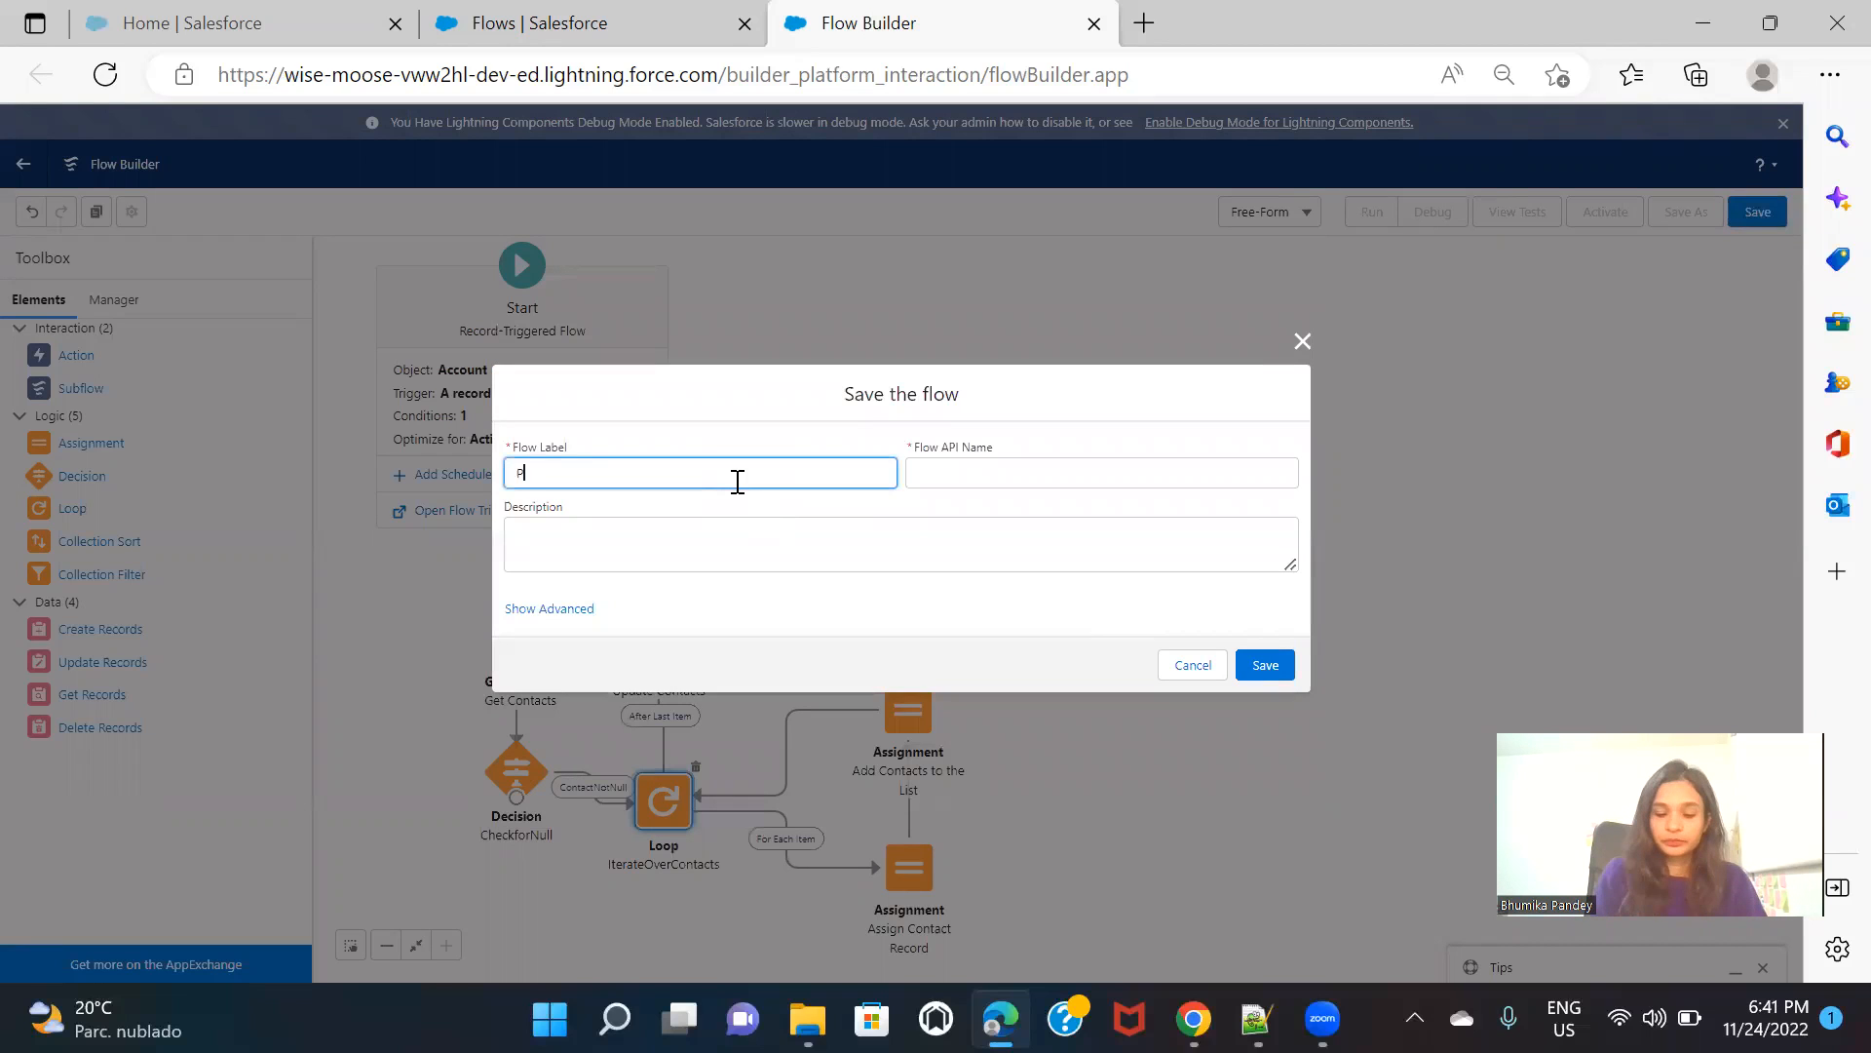
key("BackSpace")
key("BackSpace")
key("BackSpace")
key("BackSpace")
key("BackSpace")
key("BackSpace")
key("BackSpace")
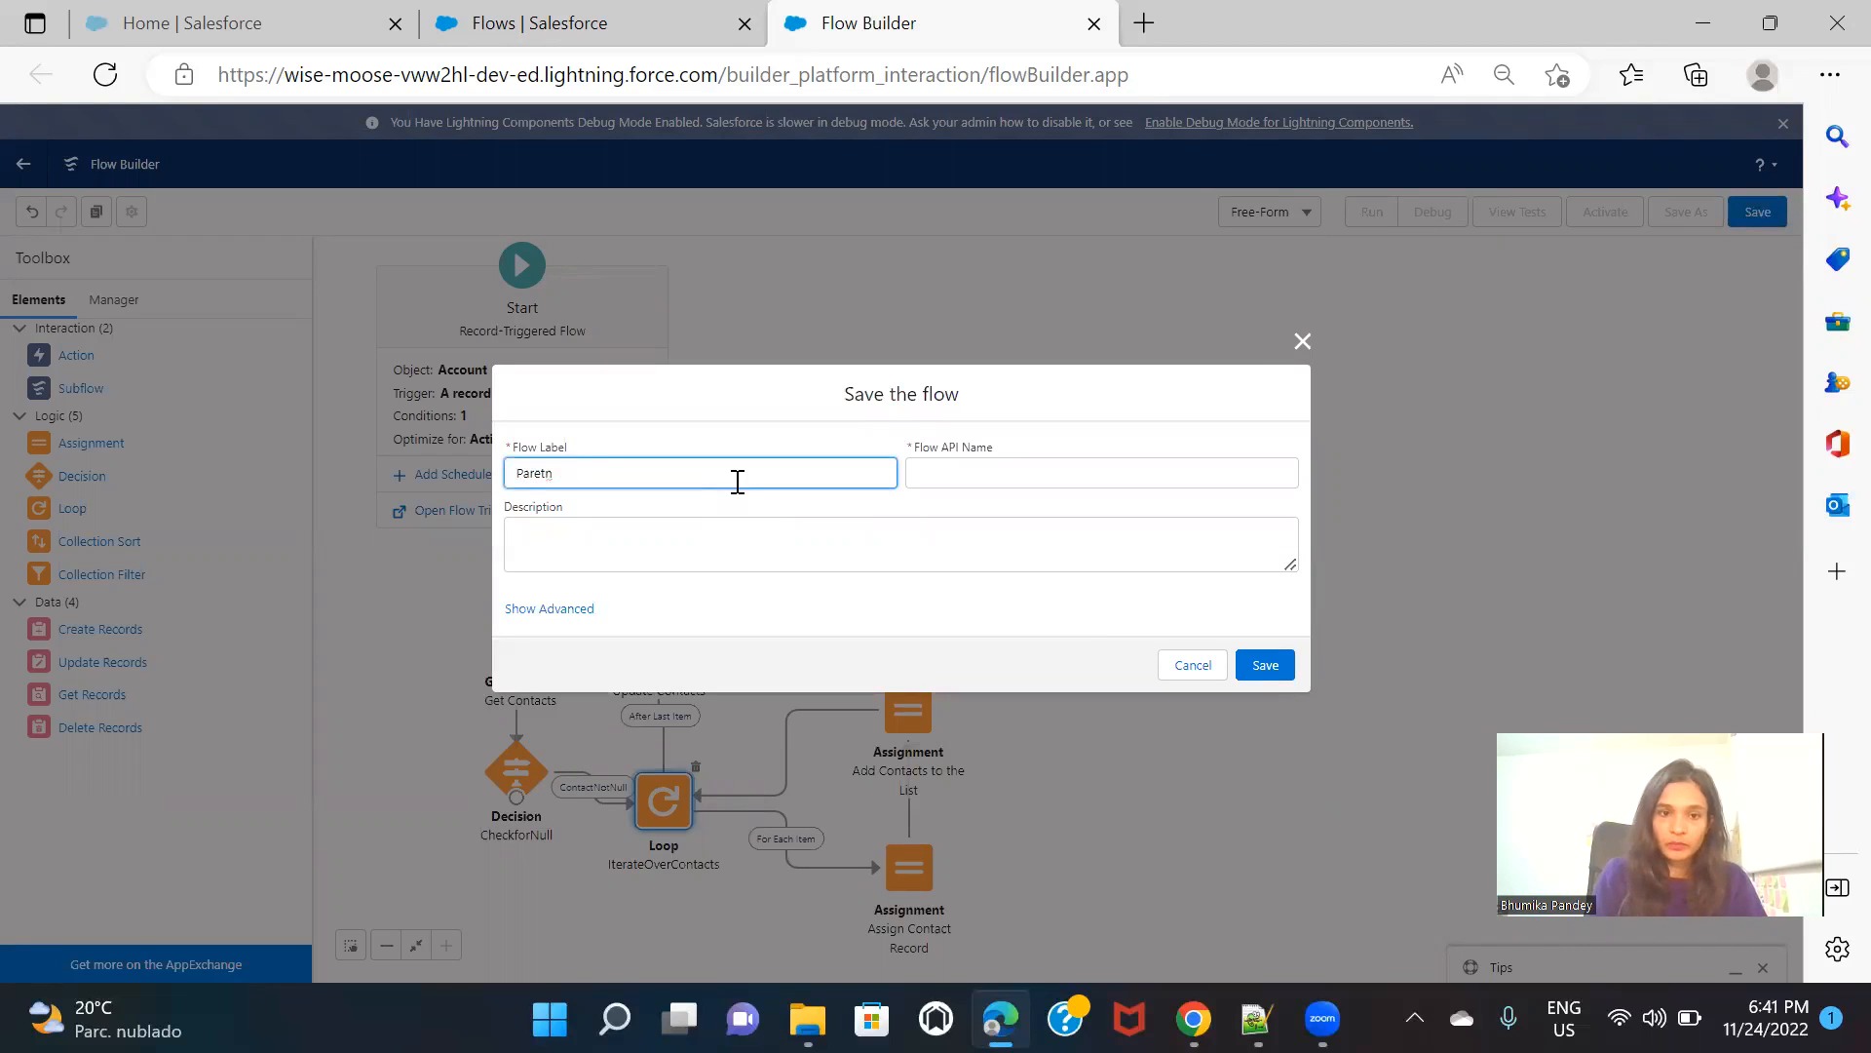
type("ent to Child Update")
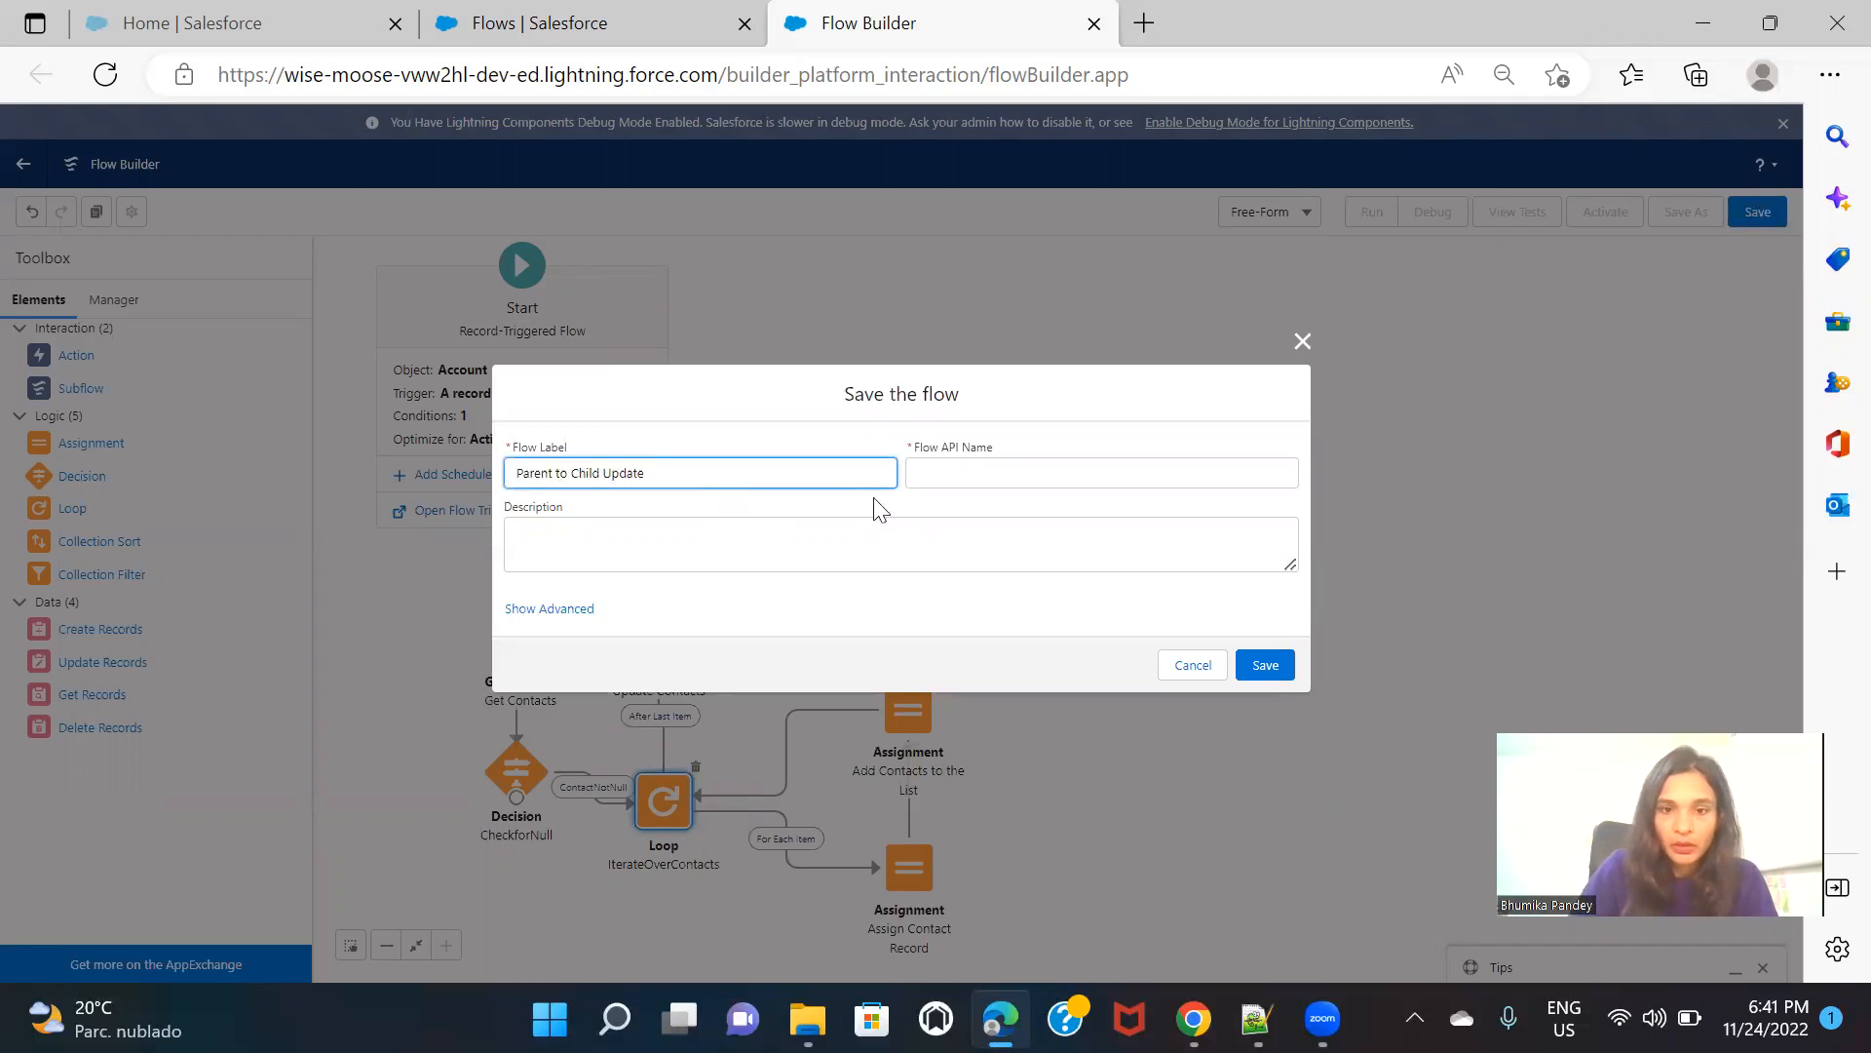
left_click(1265, 666)
left_click(1276, 667)
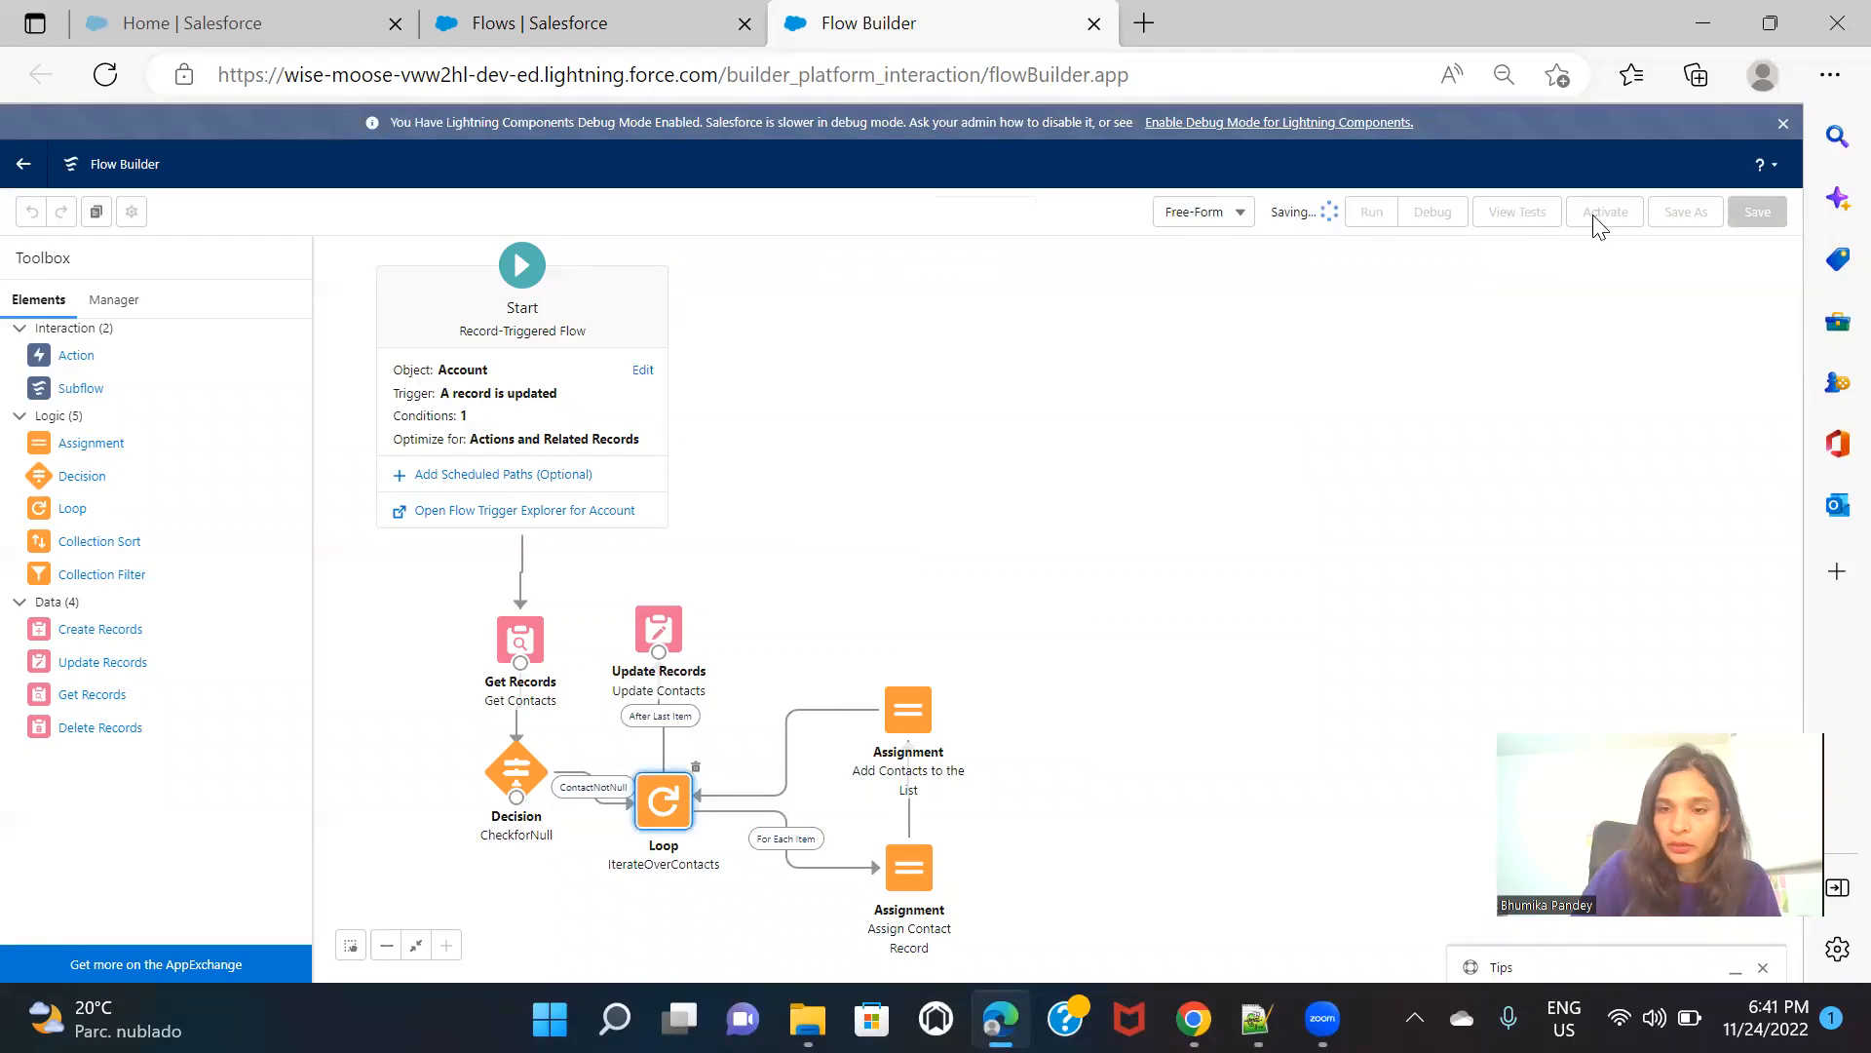
left_click(1599, 217)
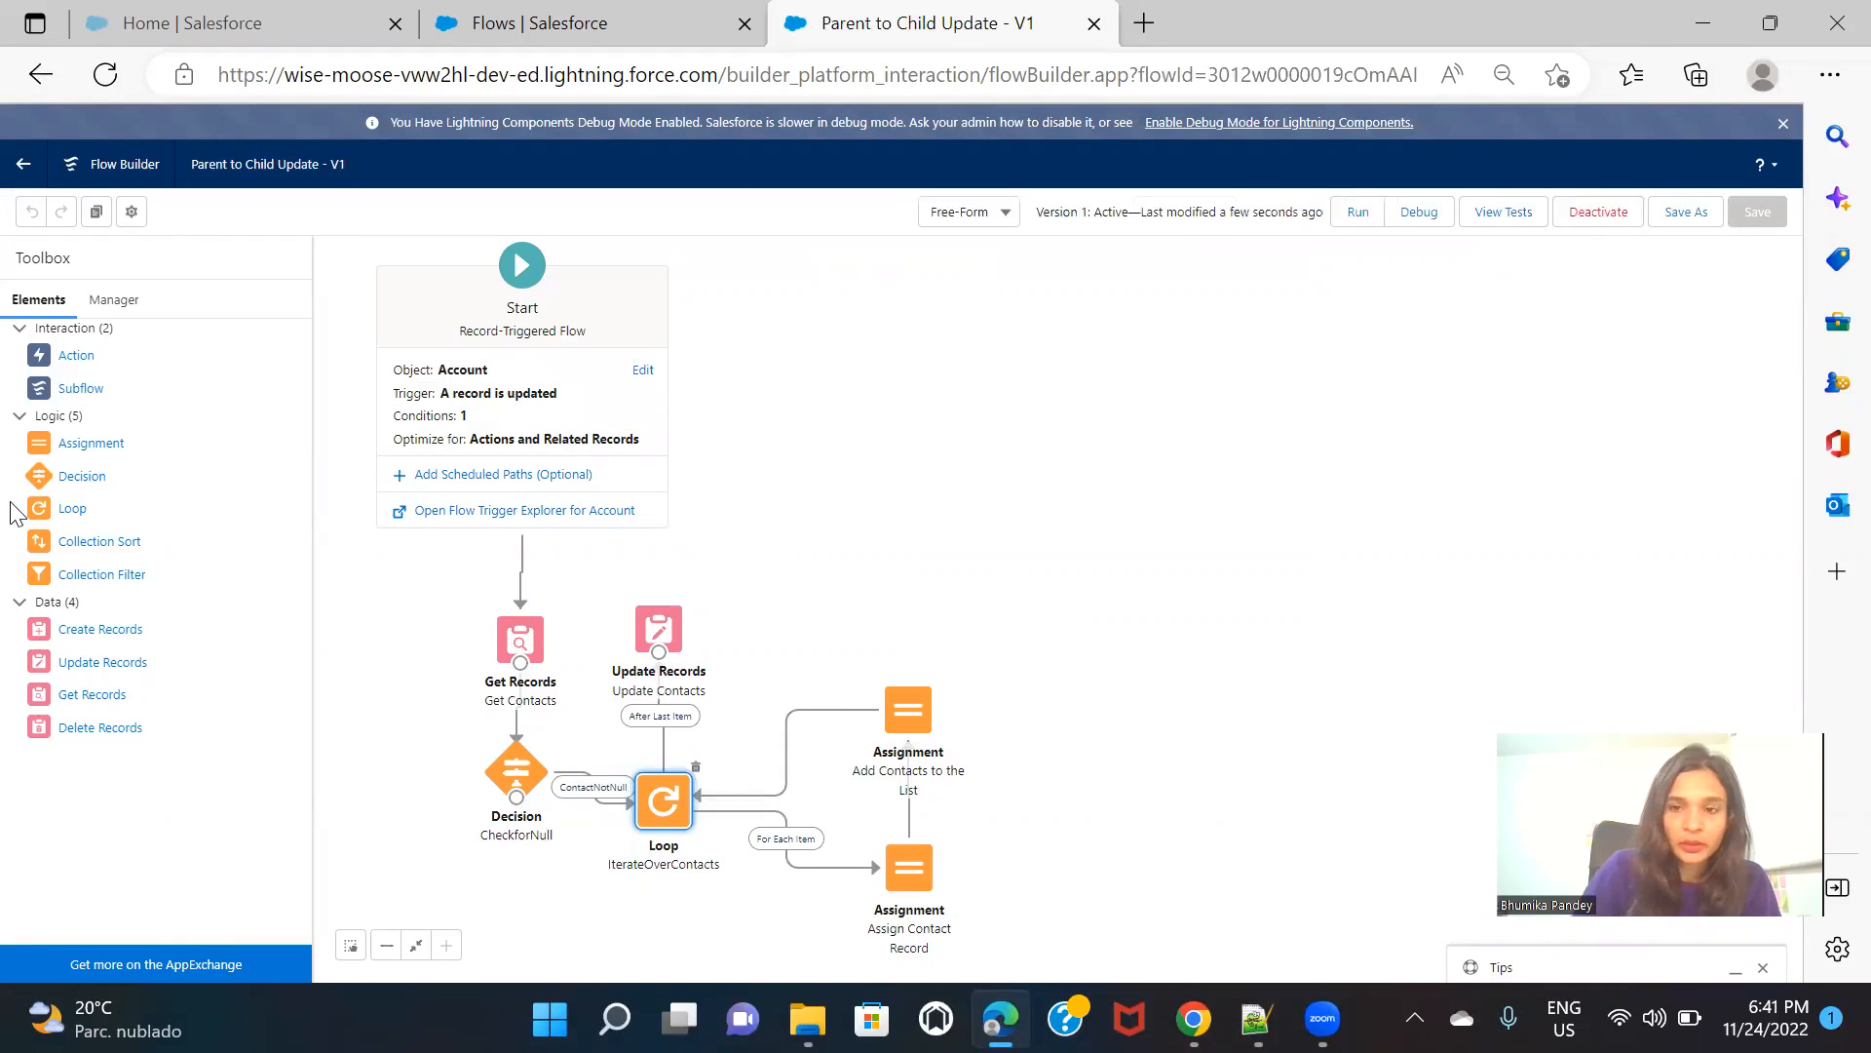
Open the Test - Auto Launch account and examine its phone and the phones of its related contacts
left_click(260, 26)
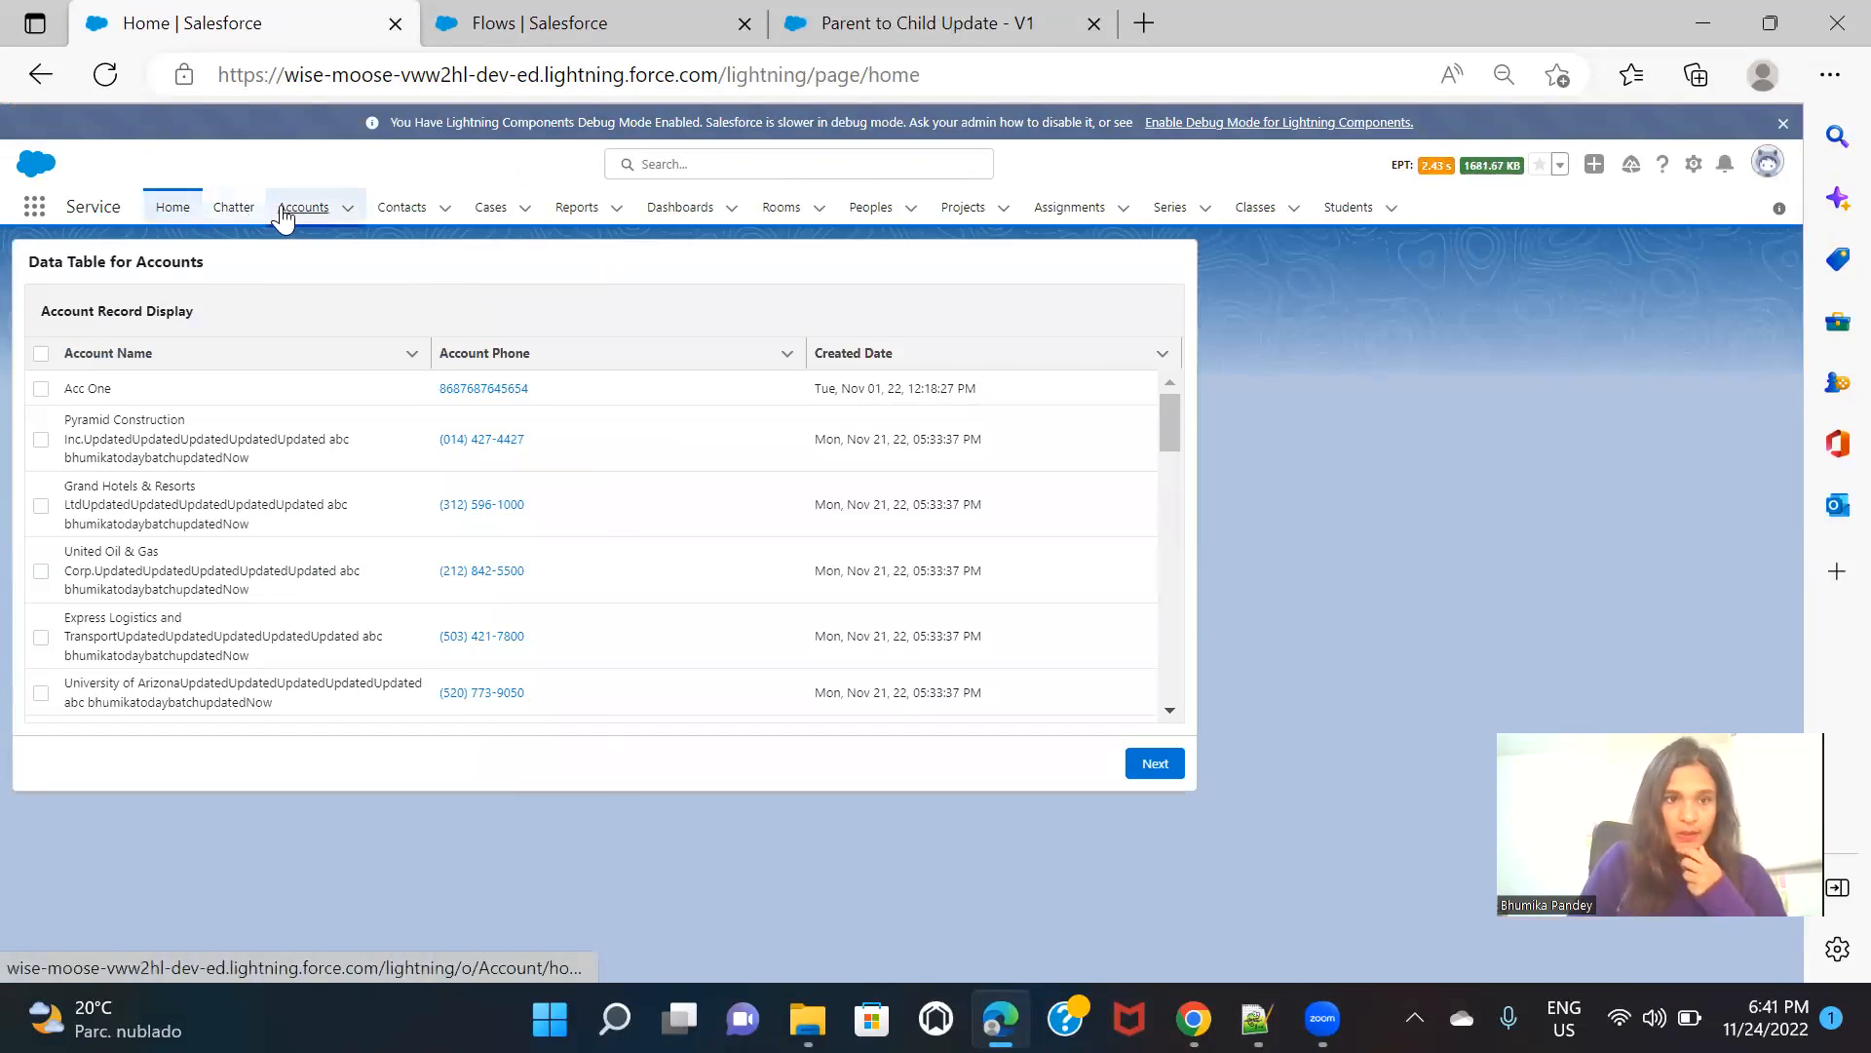
left_click(283, 214)
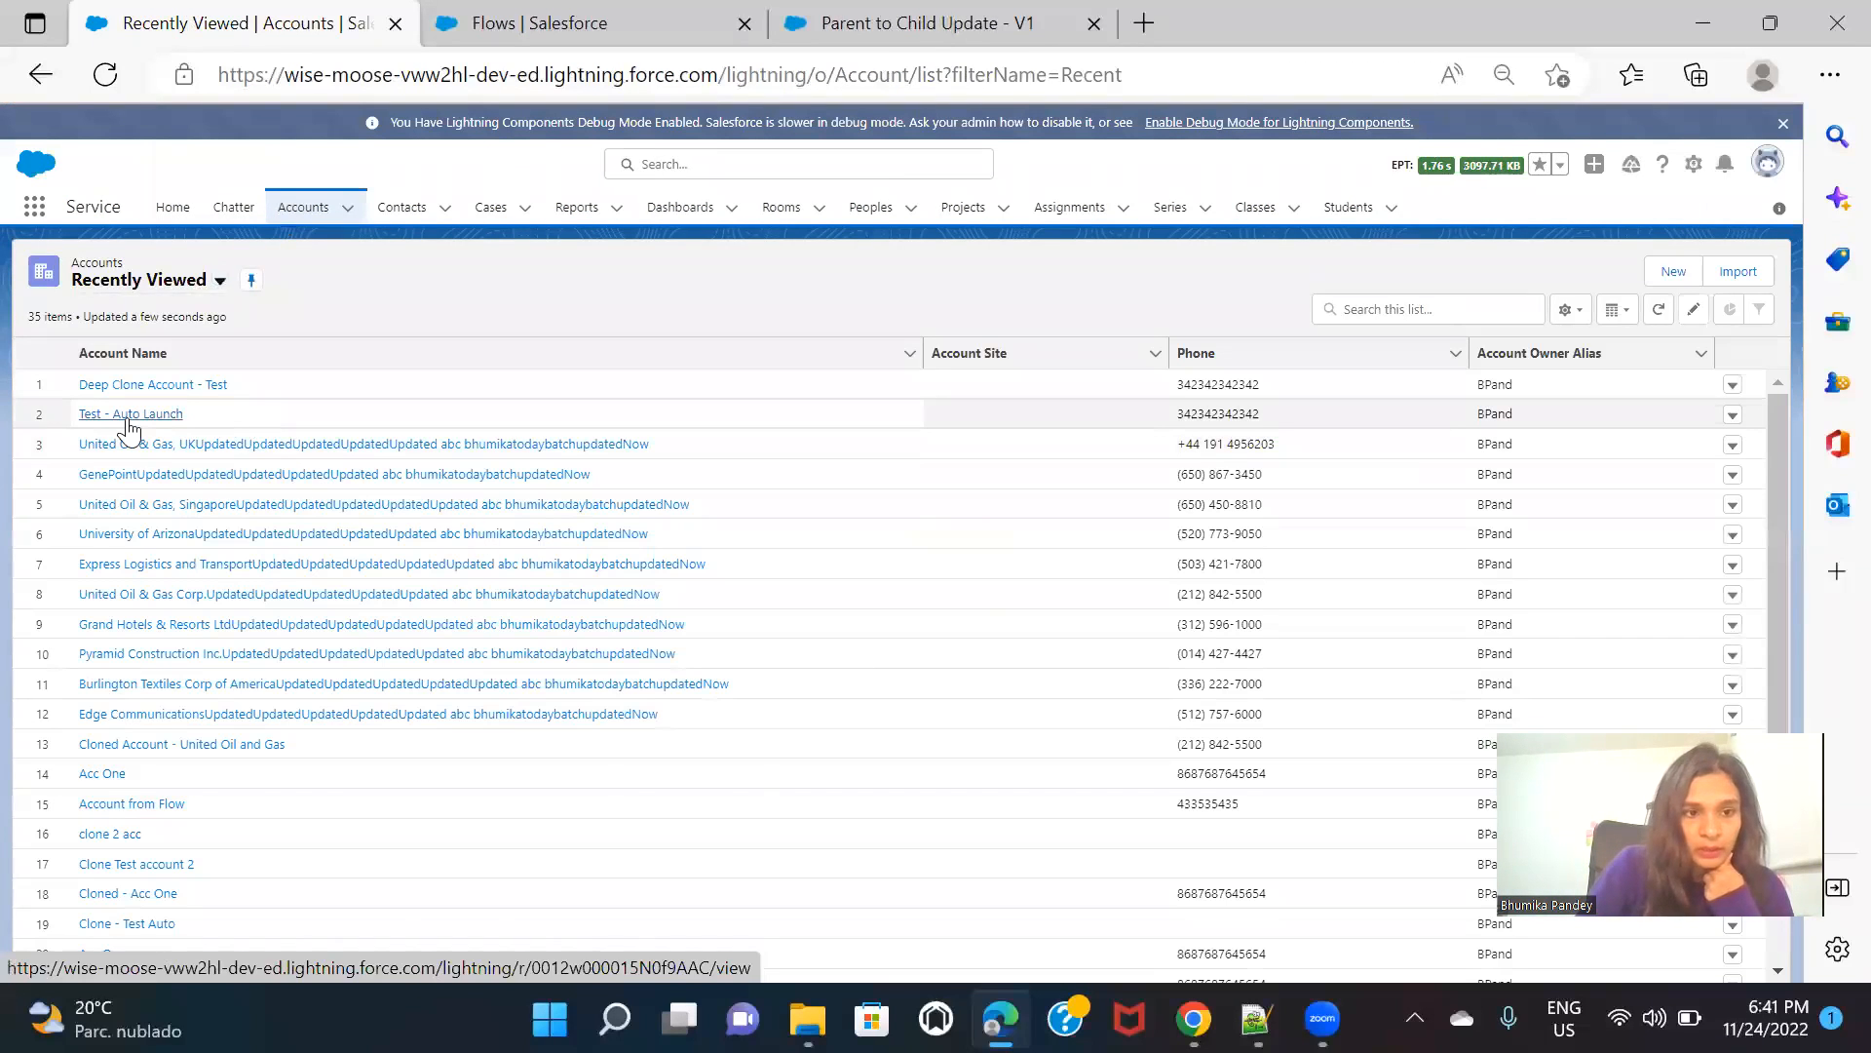
left_click(126, 415)
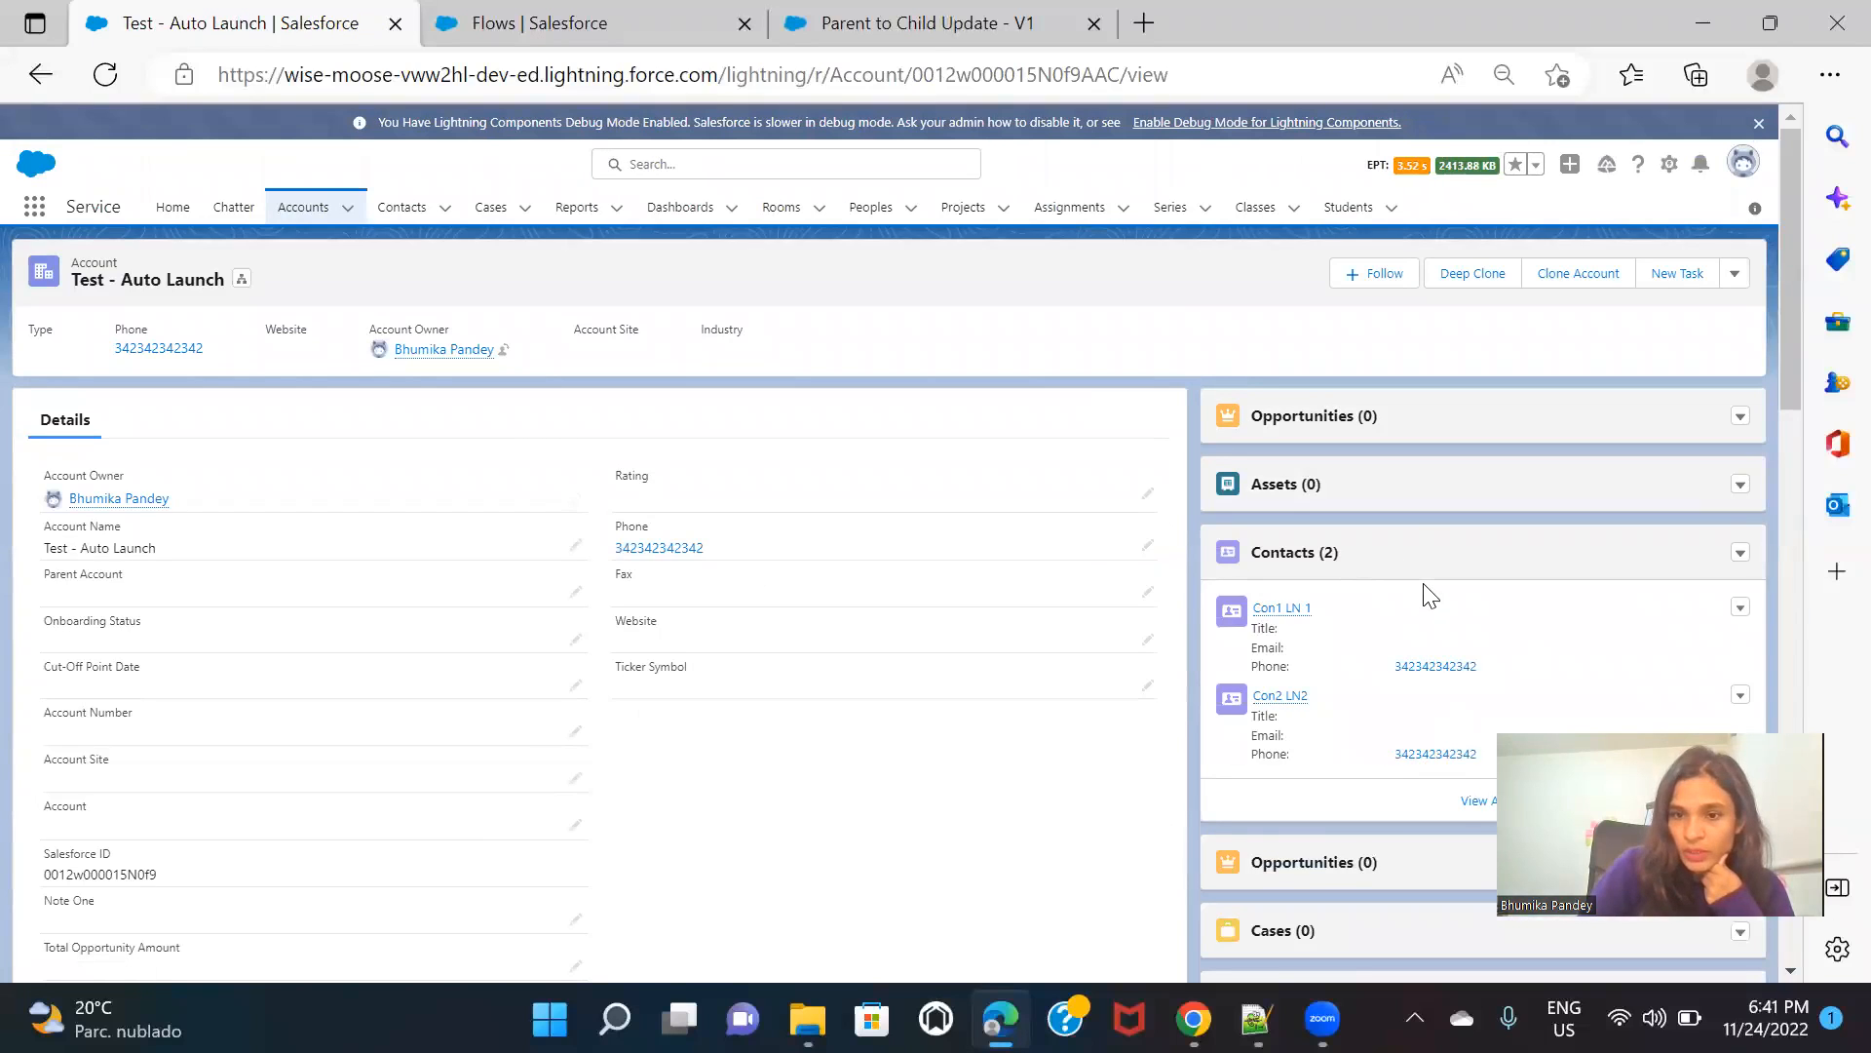
scroll(1430, 594, "down", 2)
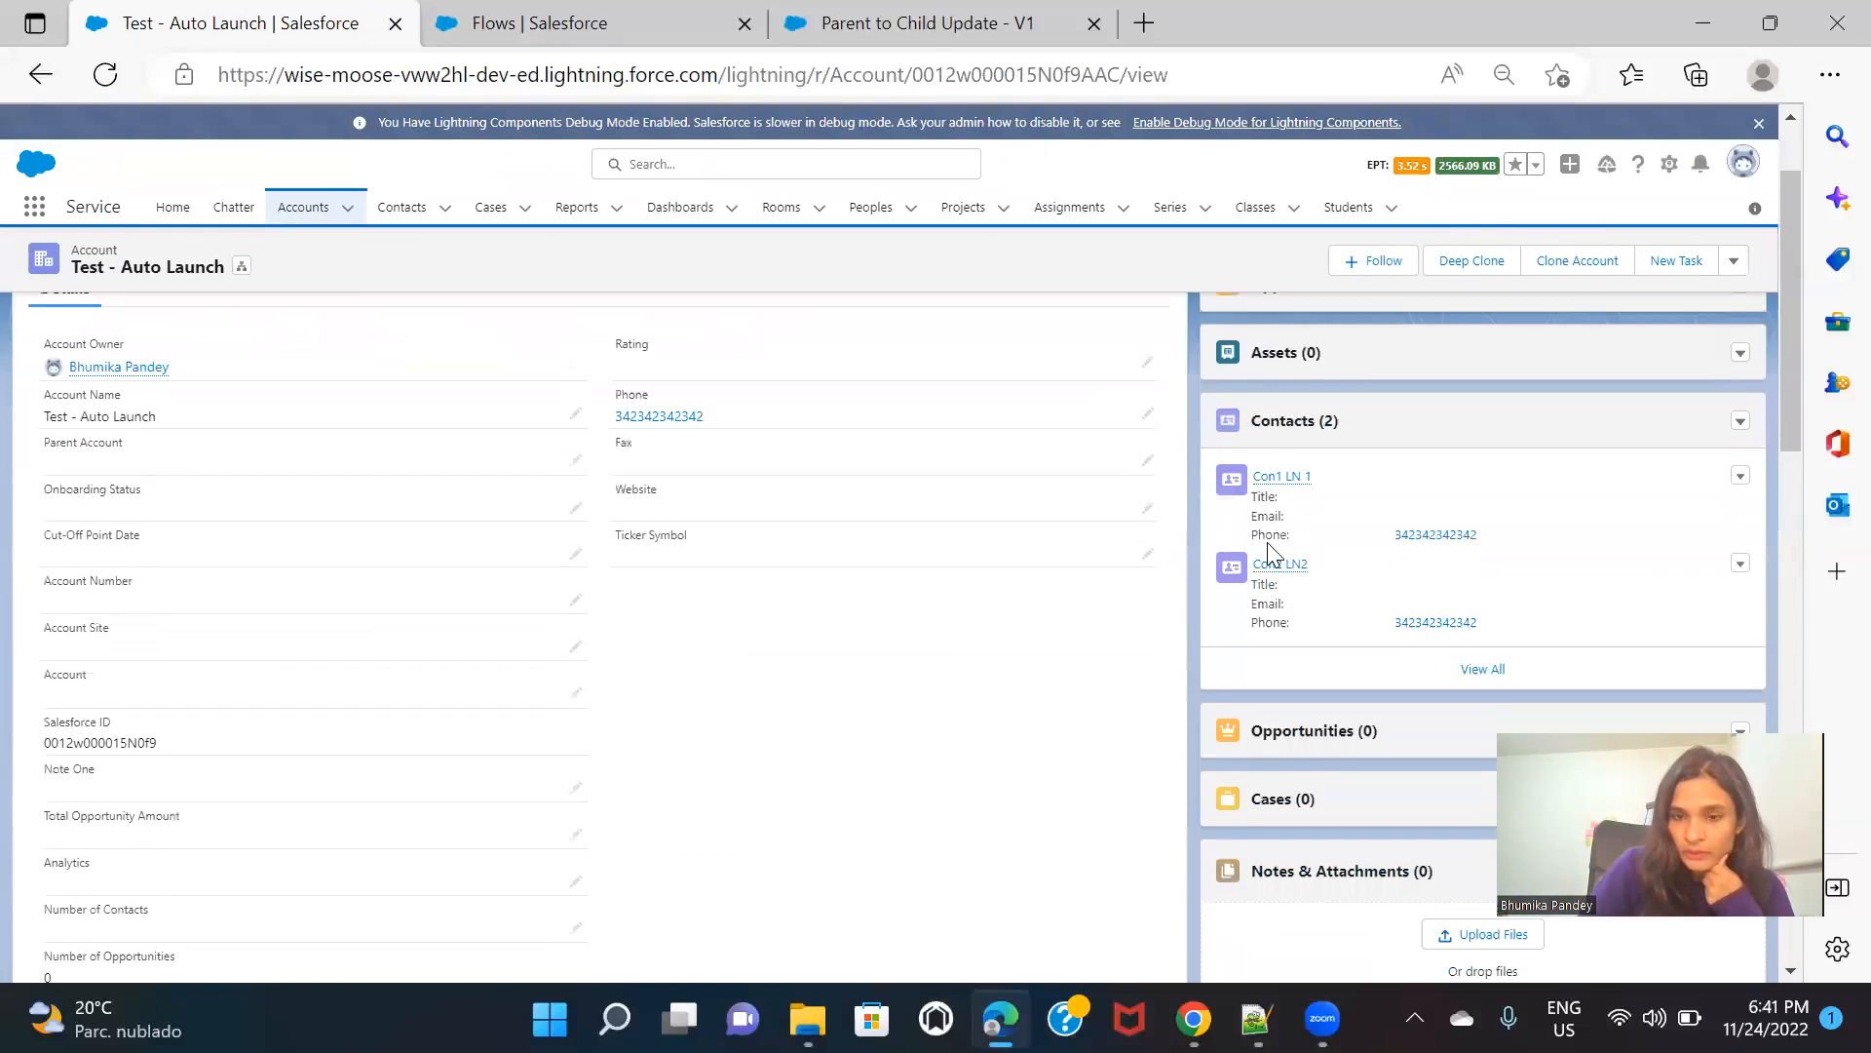
Open the related contact Con1 LN 1 and examine the phone in its details
left_click(1269, 479)
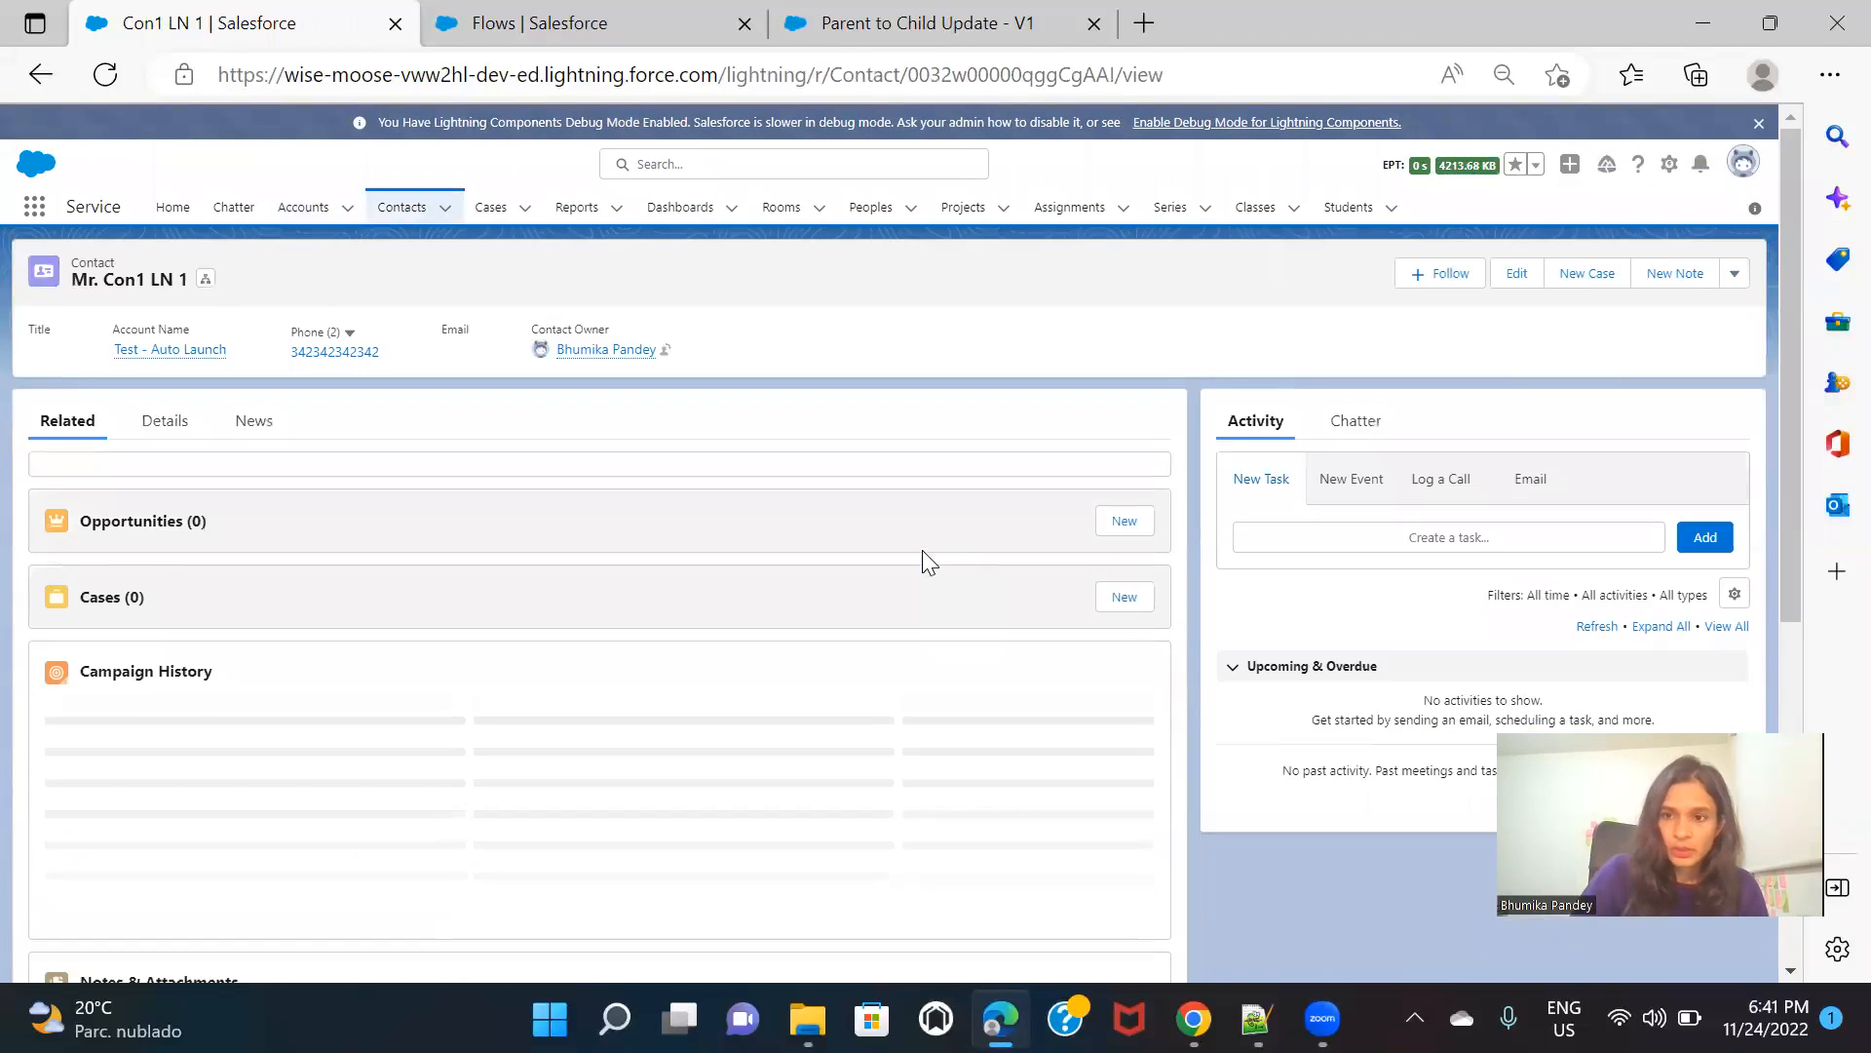
left_click(165, 429)
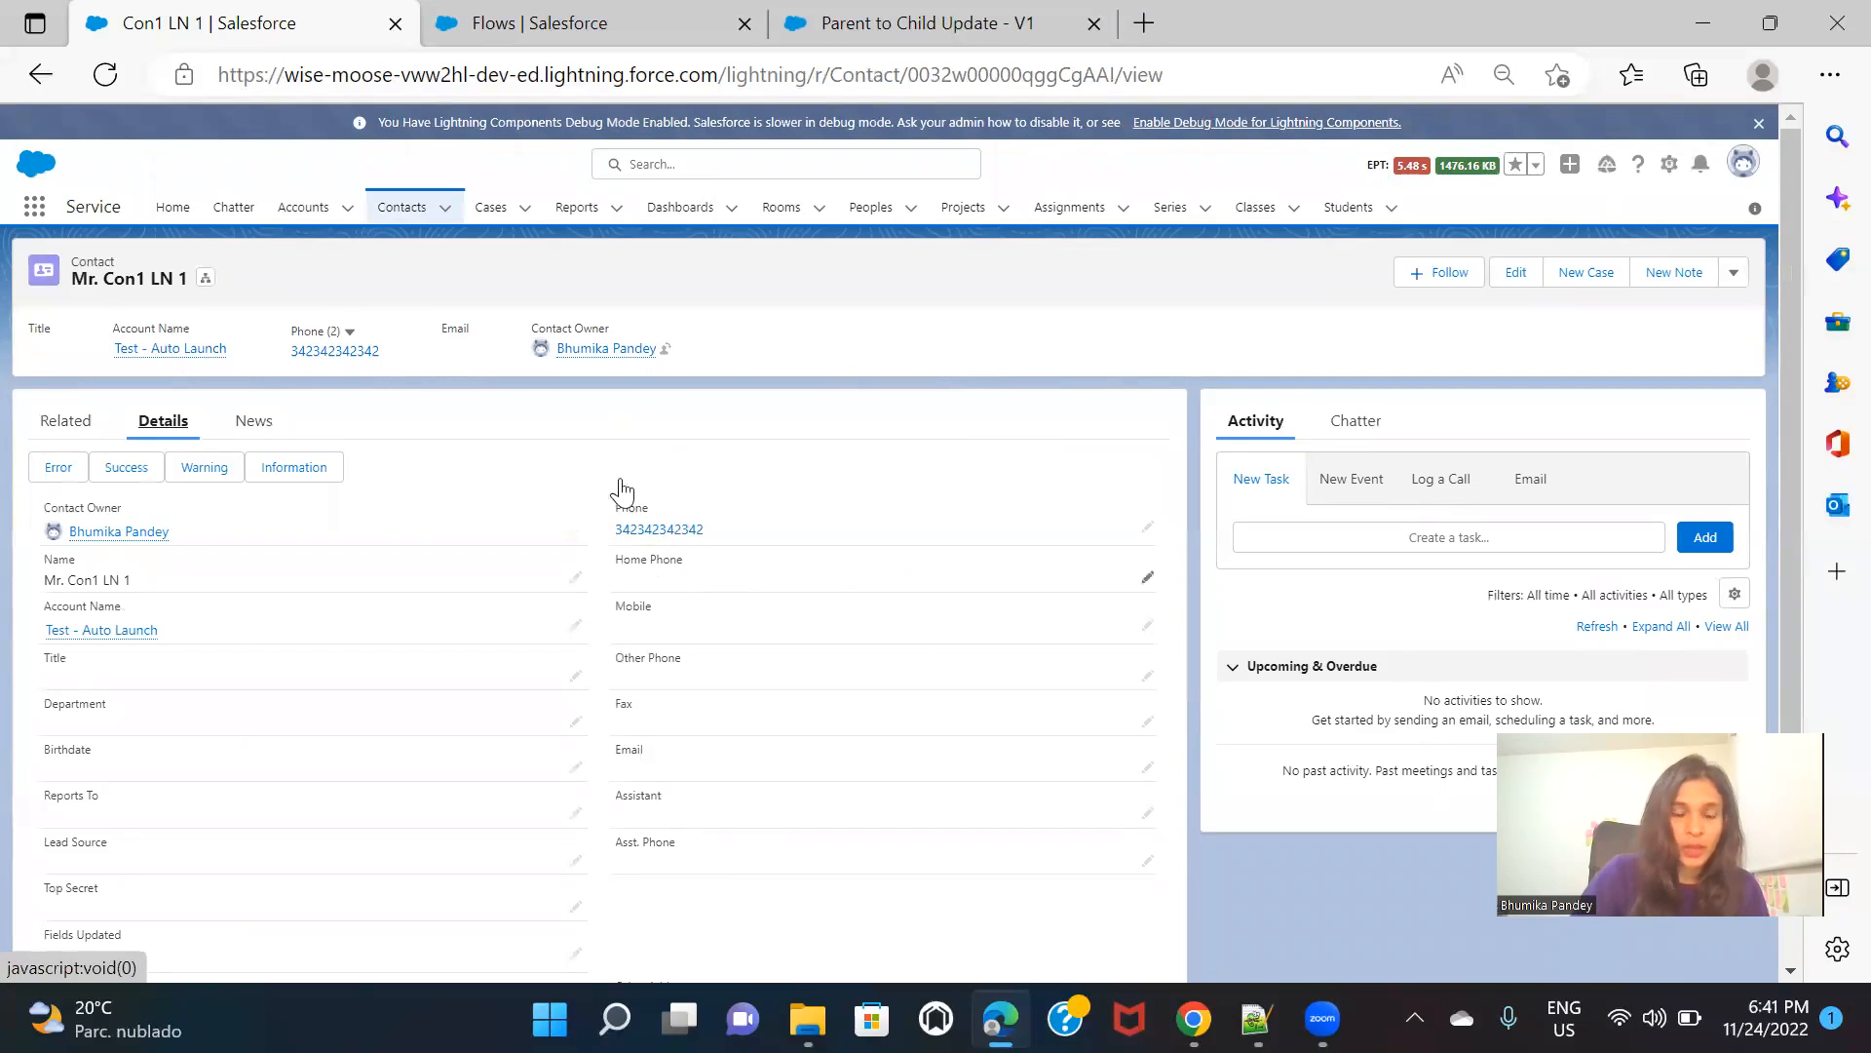
Return to the Test - Auto Launch account, replace its phone with a new number and save the record
left_click(290, 217)
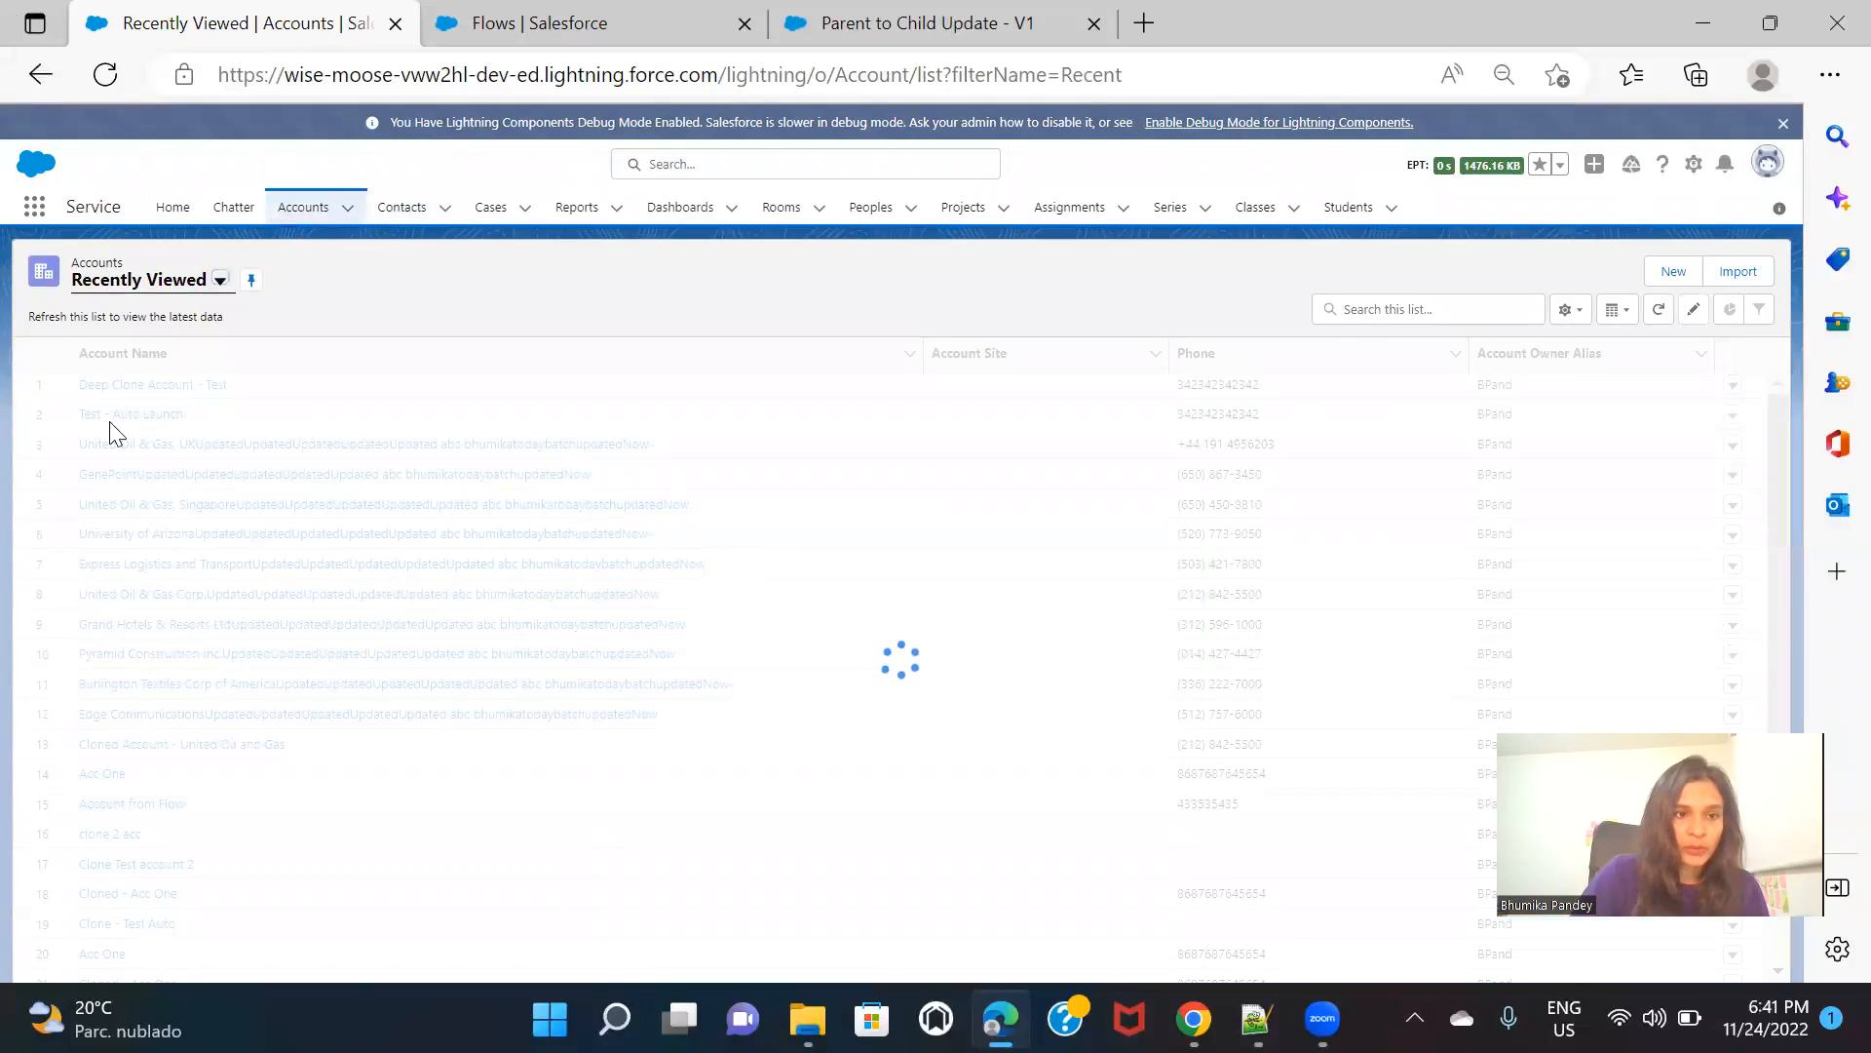
left_click(125, 384)
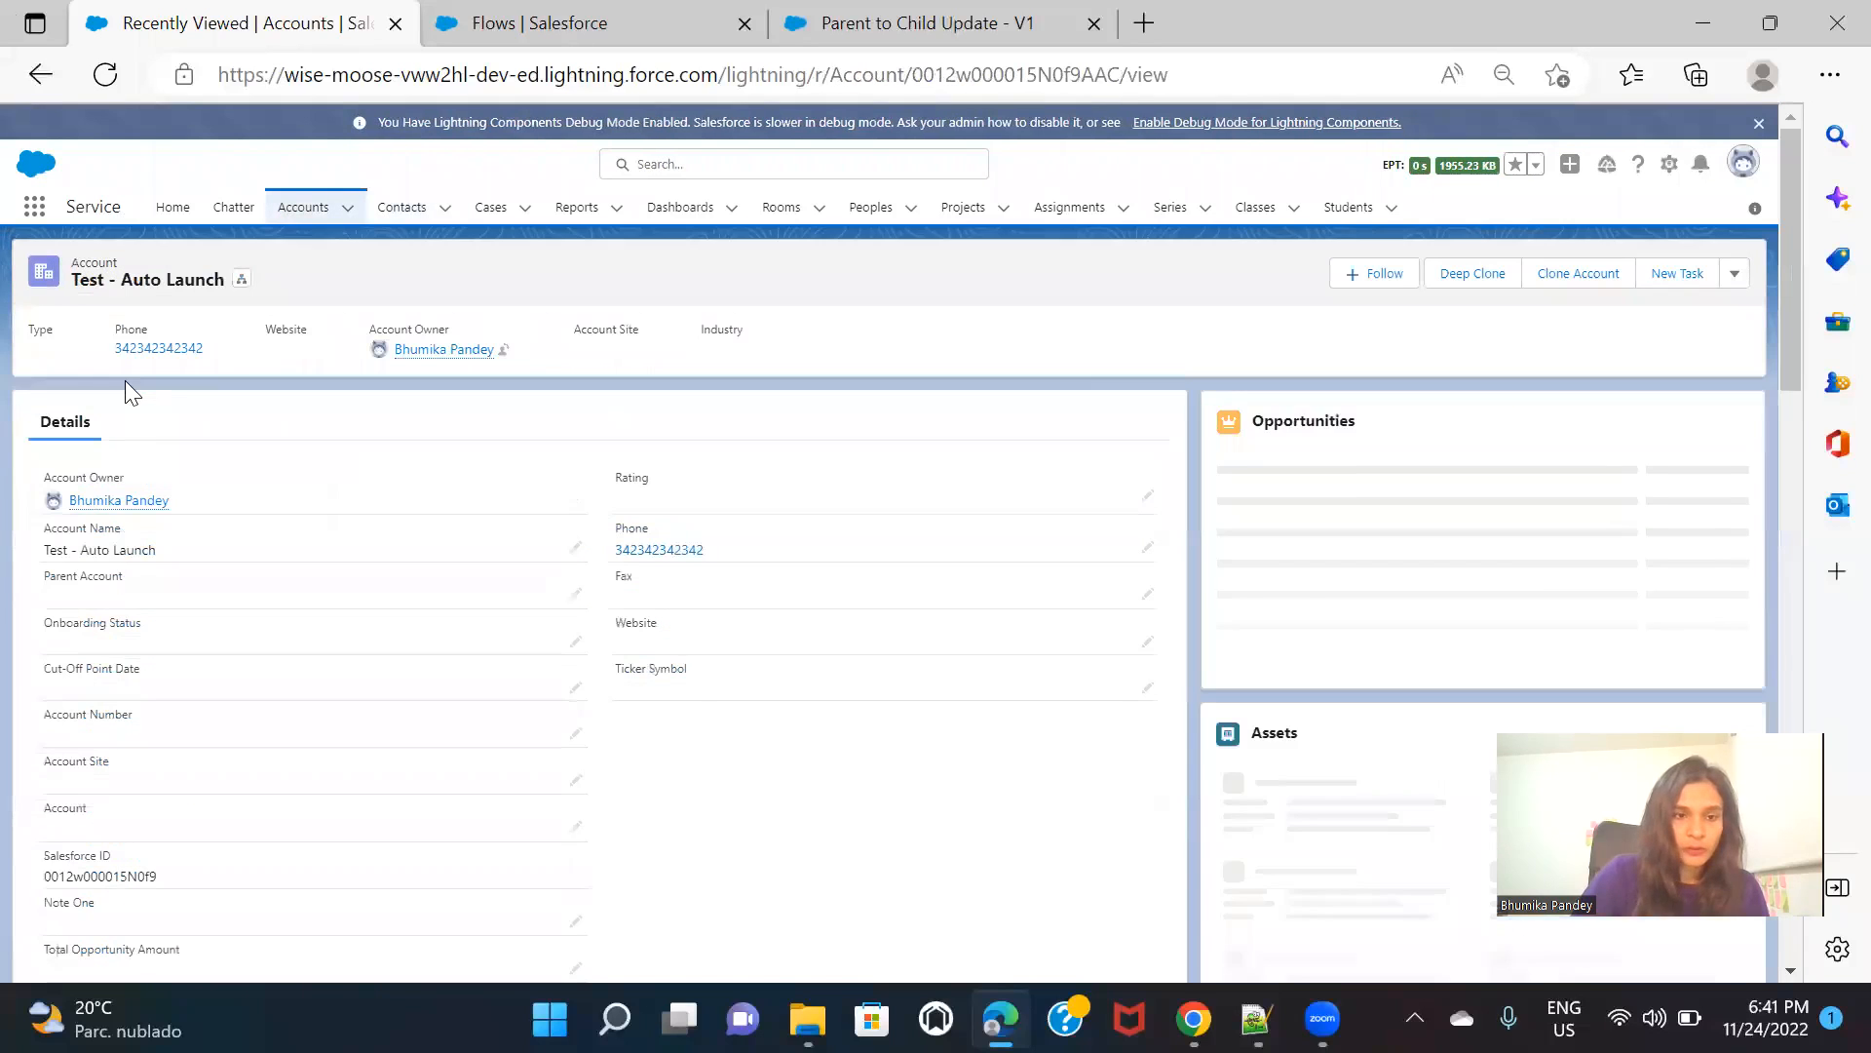
double_click(854, 550)
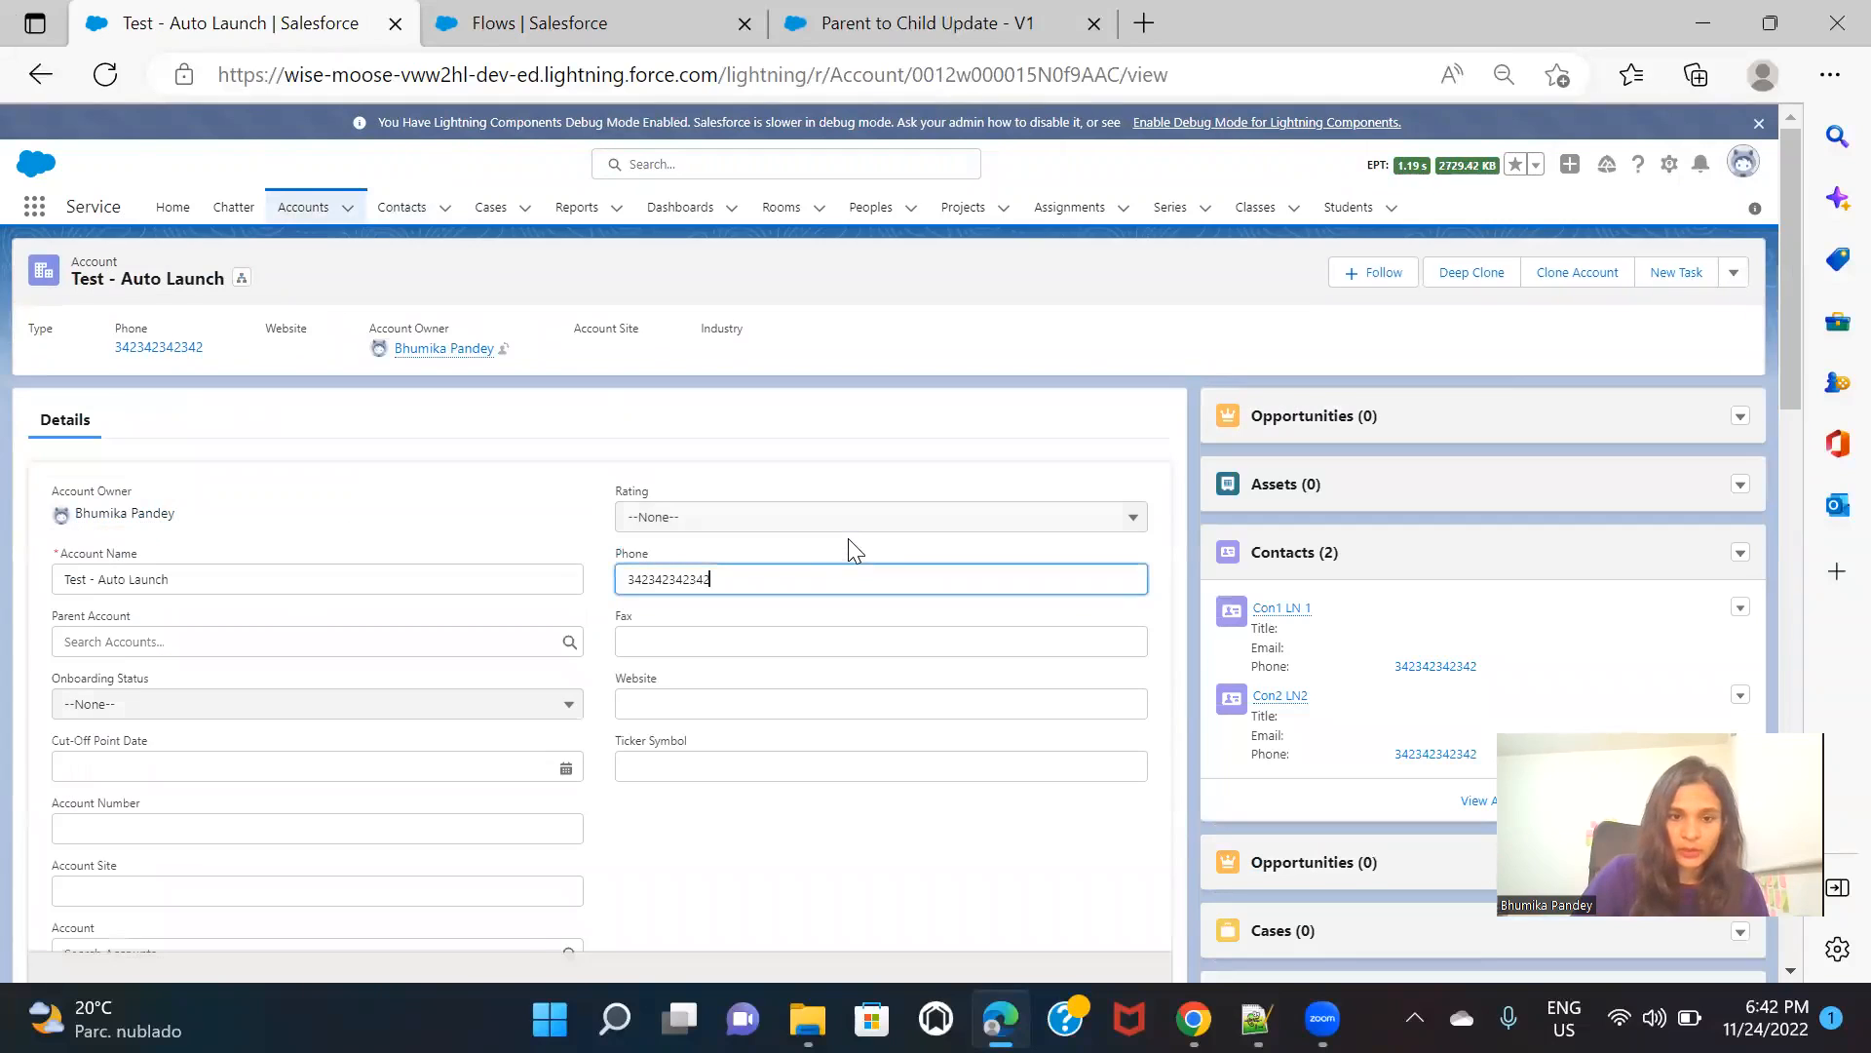
left_click_drag(710, 582, 610, 590)
type("100000000")
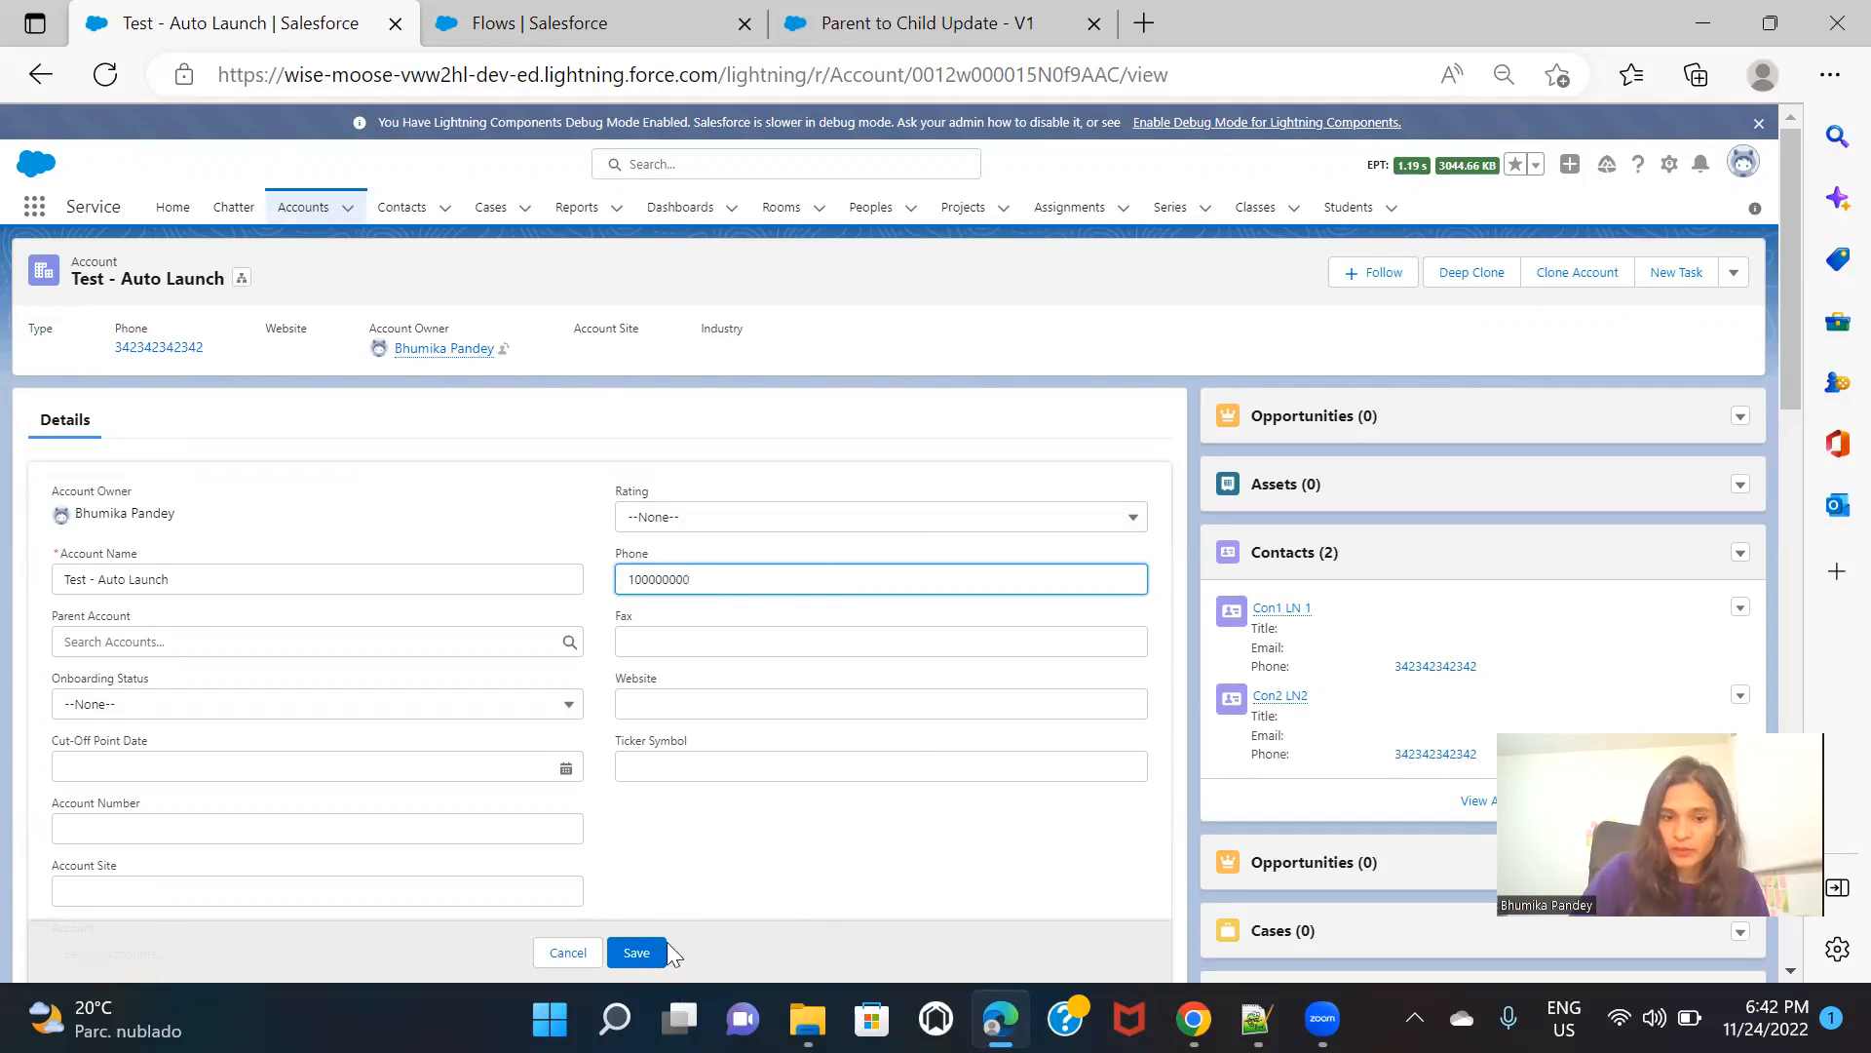
left_click(638, 952)
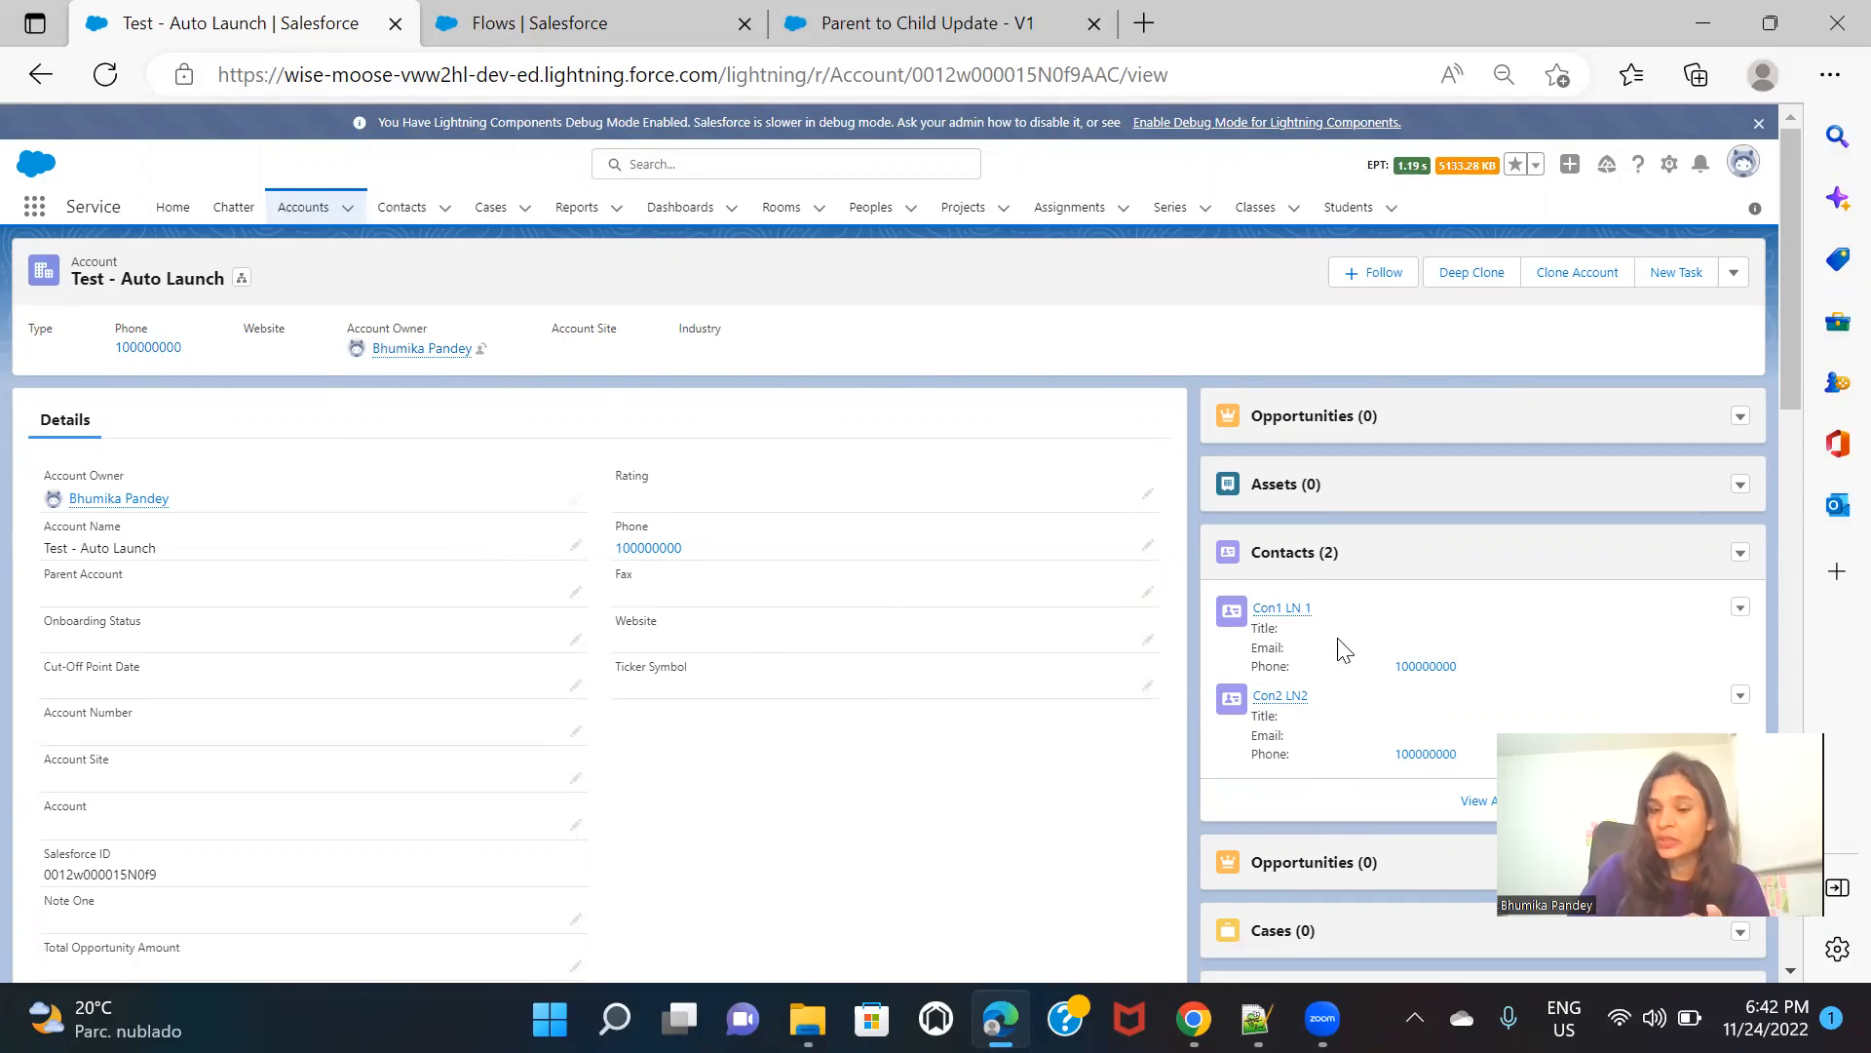
Set the Test - Auto Launch account's Ticker Symbol to sdfsdf and save the record
left_click(1148, 641)
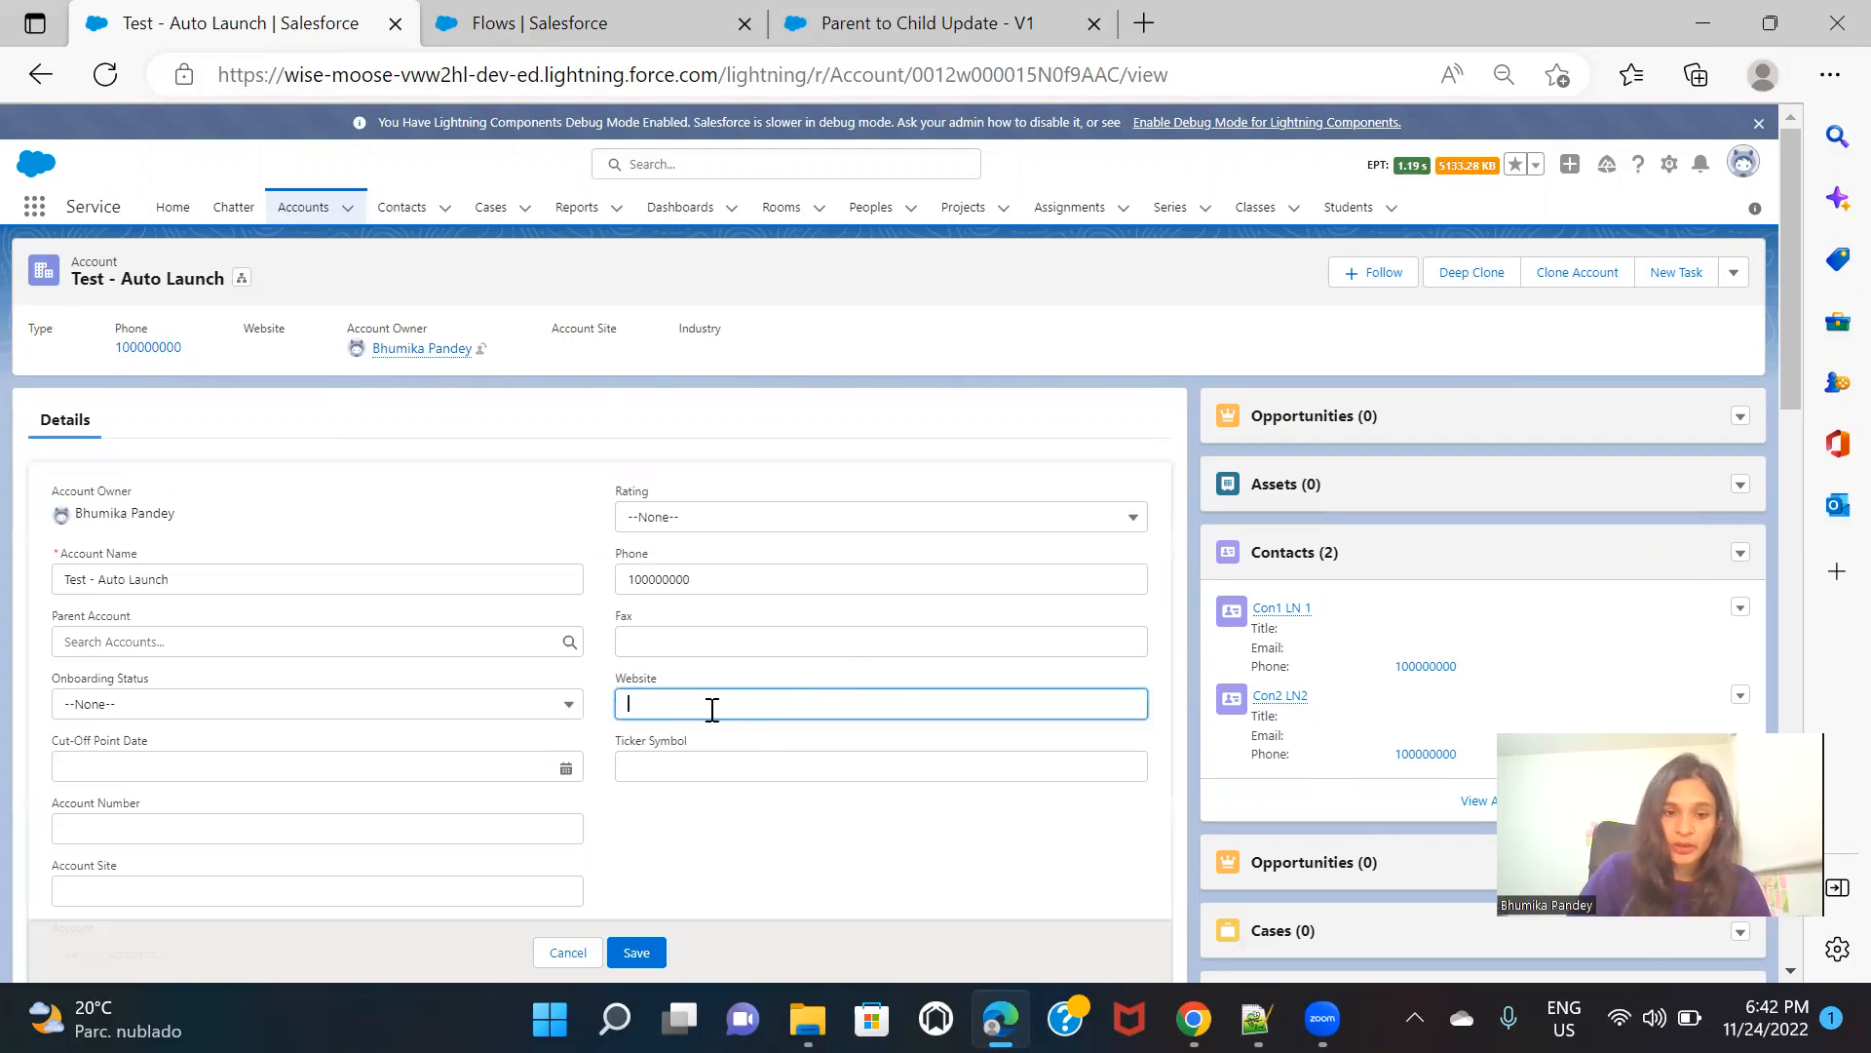
left_click(732, 755)
type("sdfsdf")
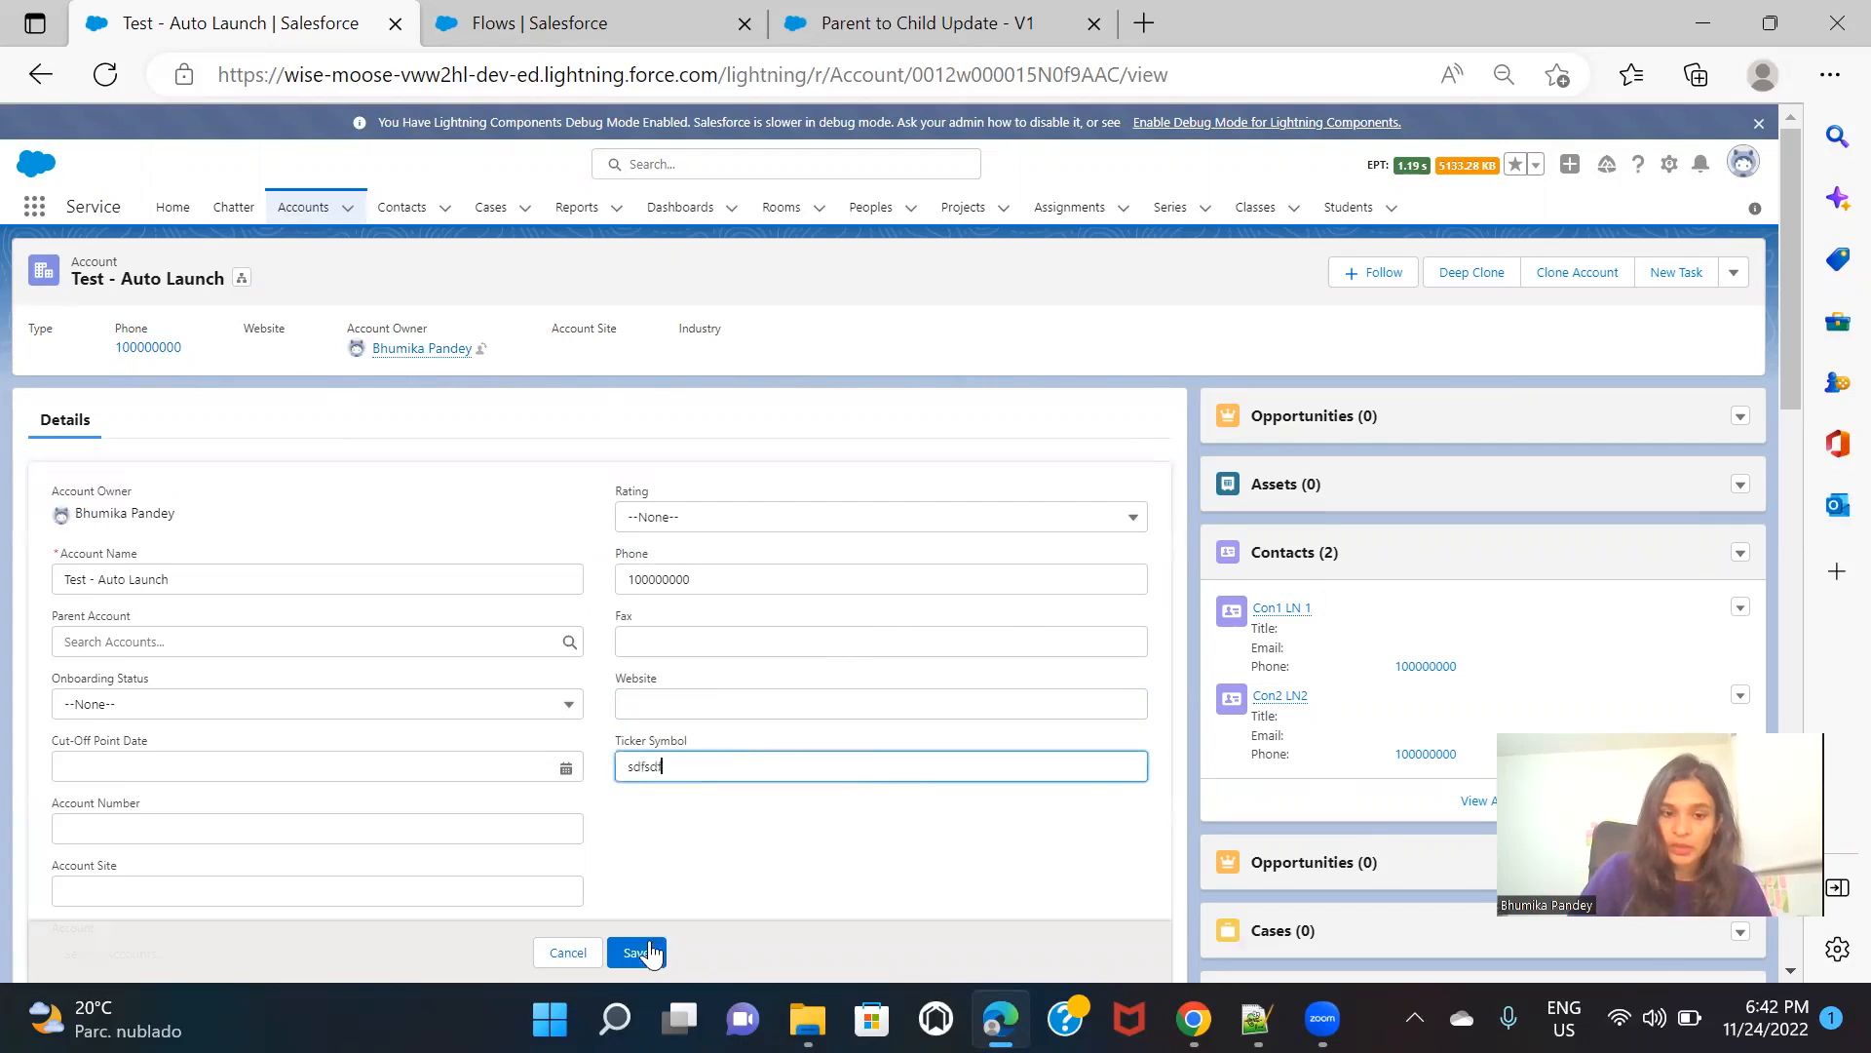
left_click(636, 952)
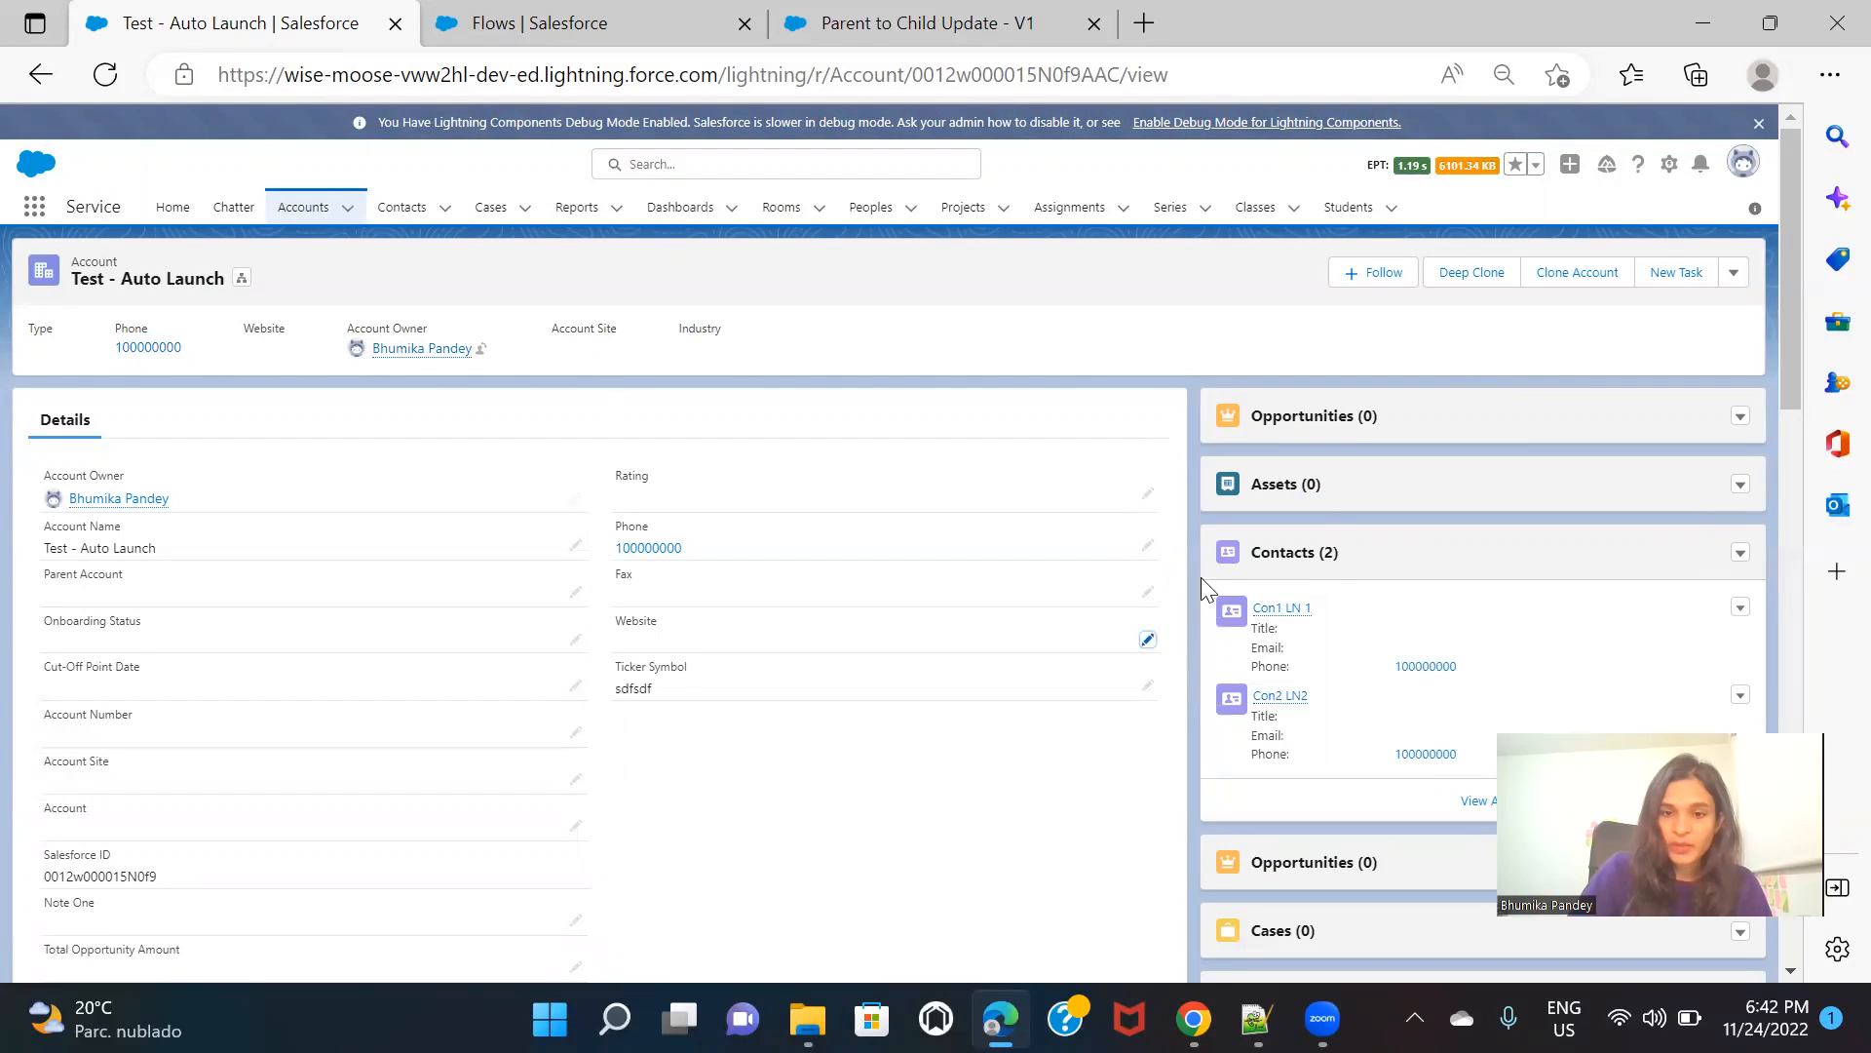
left_click(1146, 547)
left_click_drag(796, 585, 526, 592)
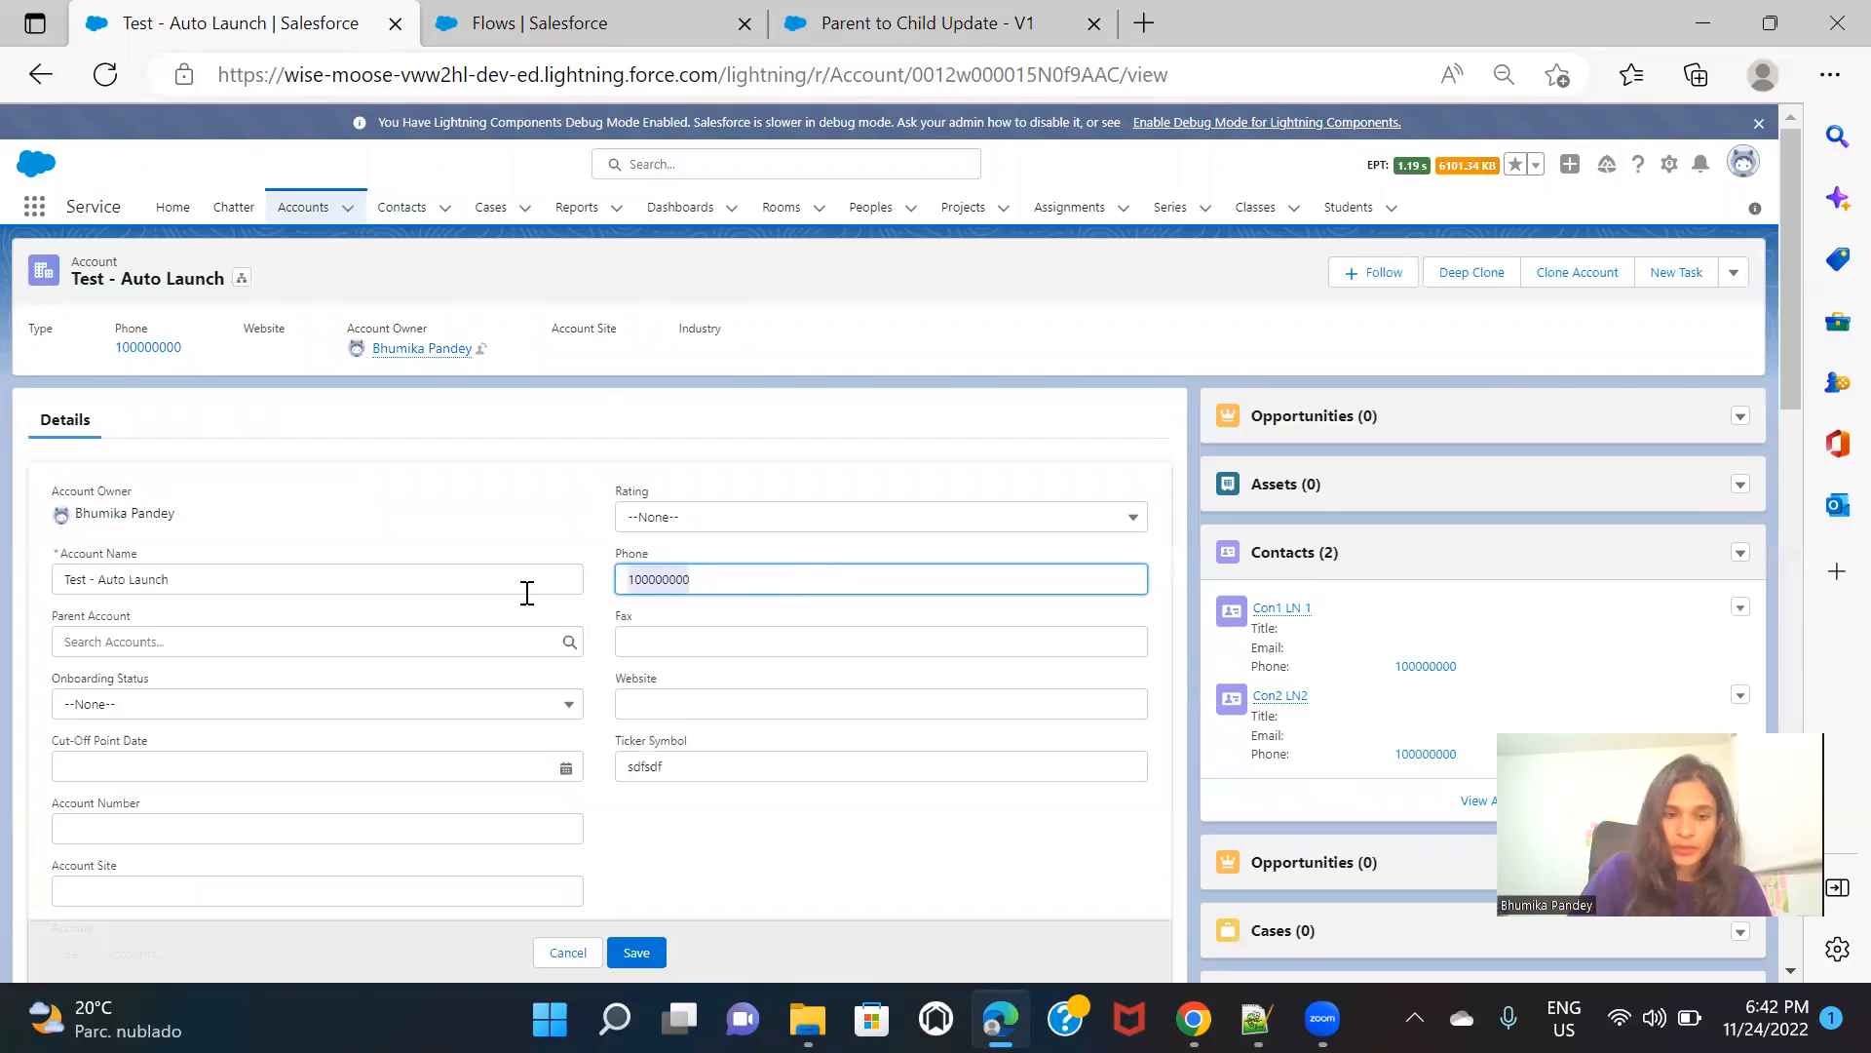
key("BackSpace")
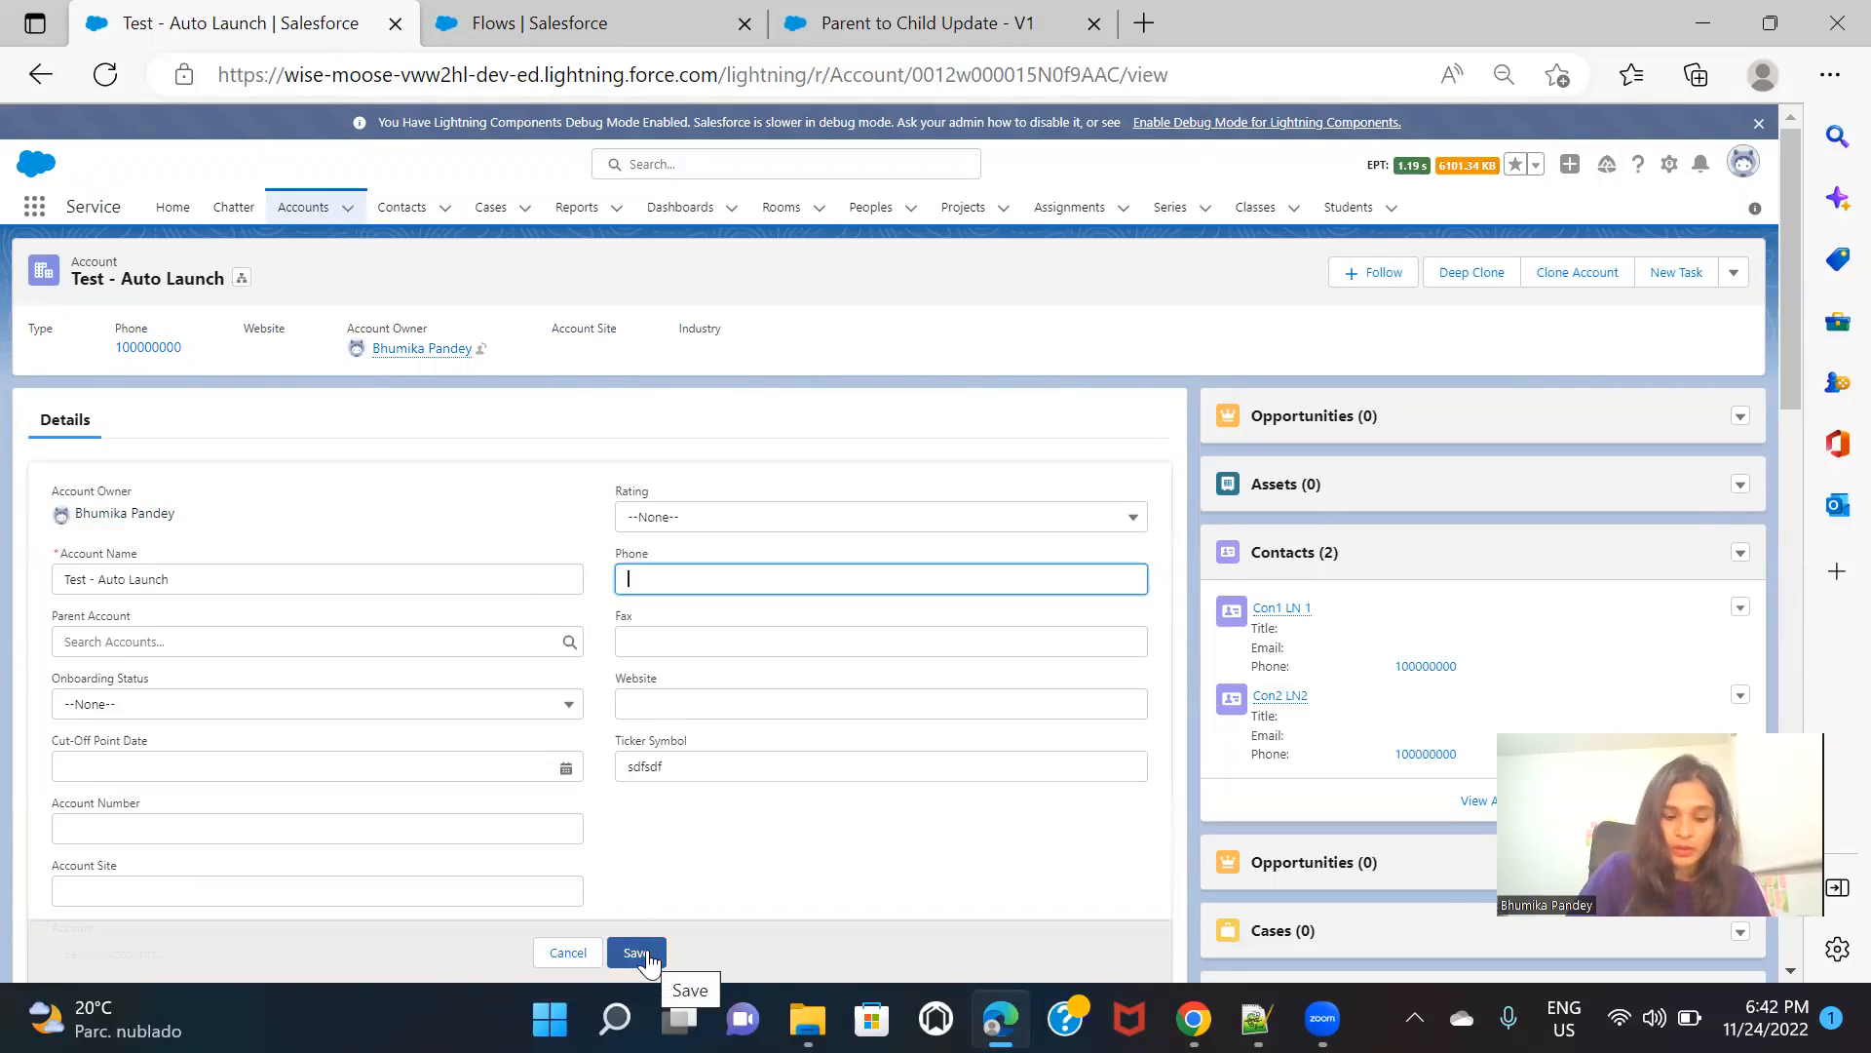
left_click(303, 208)
left_click(930, 597)
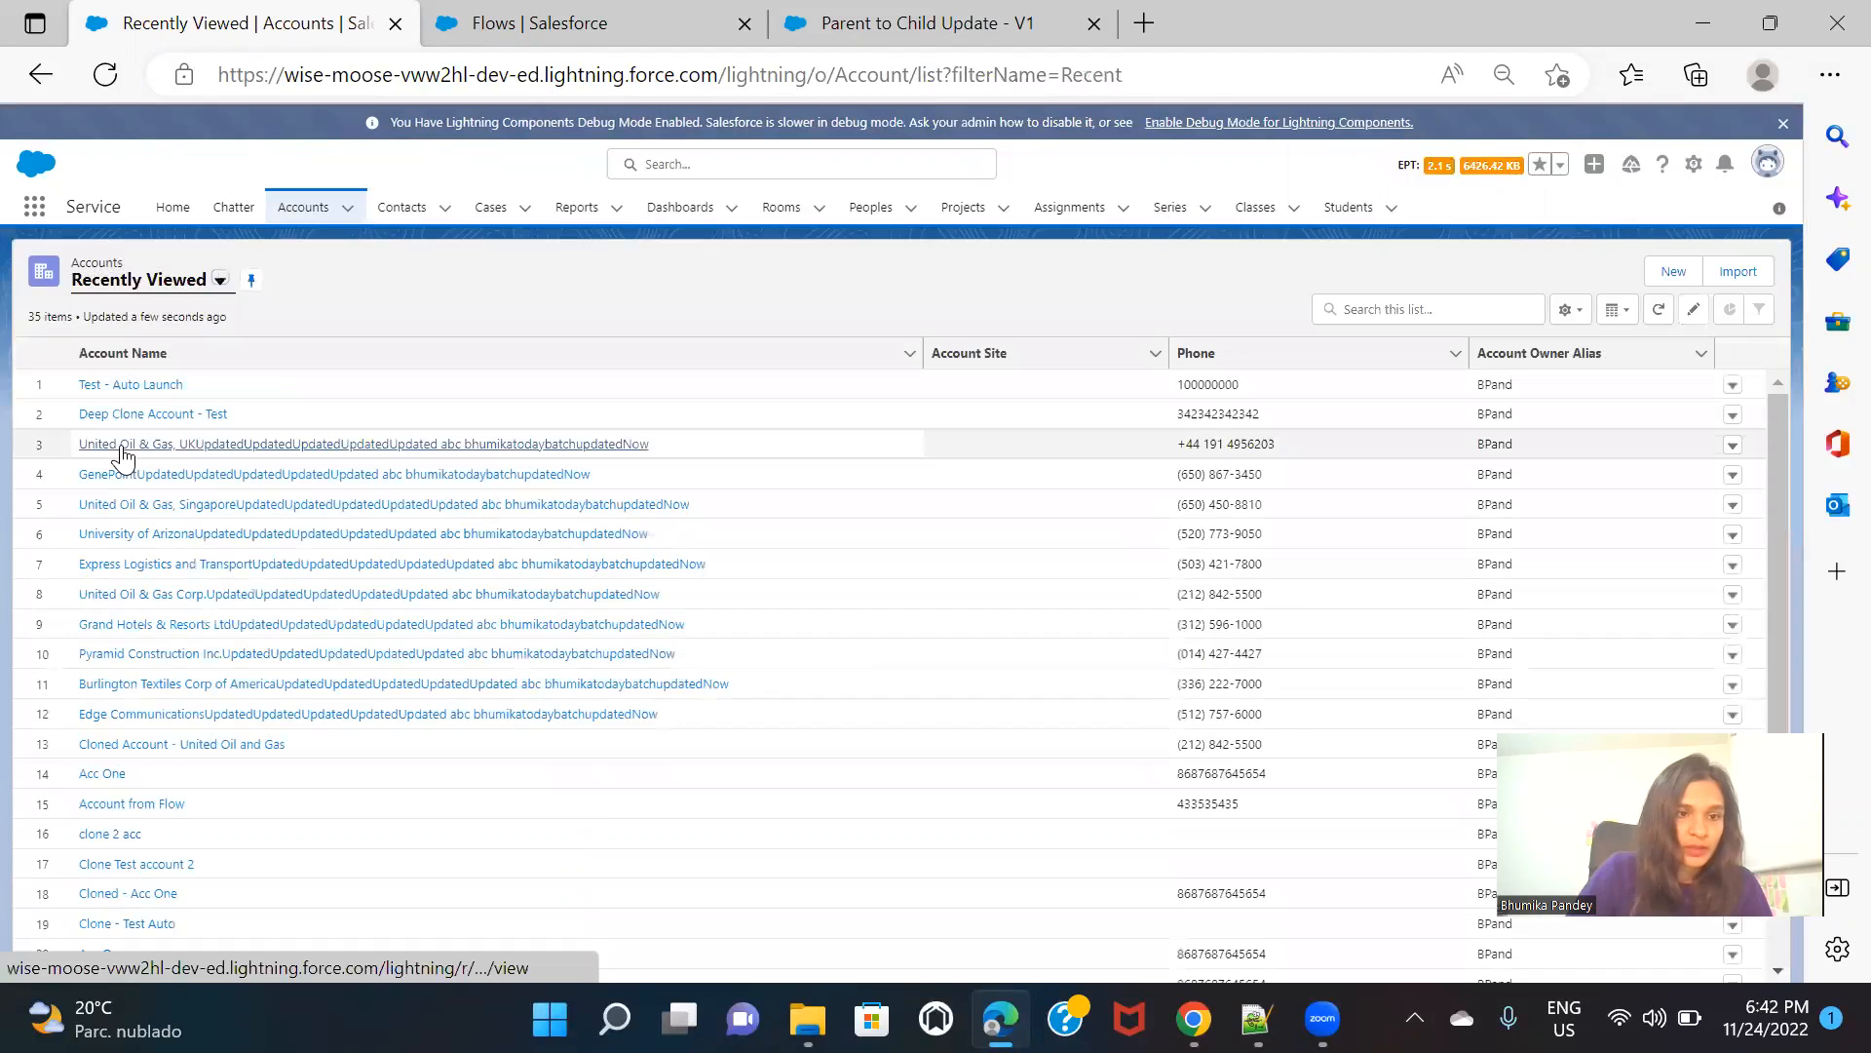
Open the United Oil & Gas, UK account and create a related contact with salutation Mr., first name sdffsdf and last name yrtrryret
left_click(121, 445)
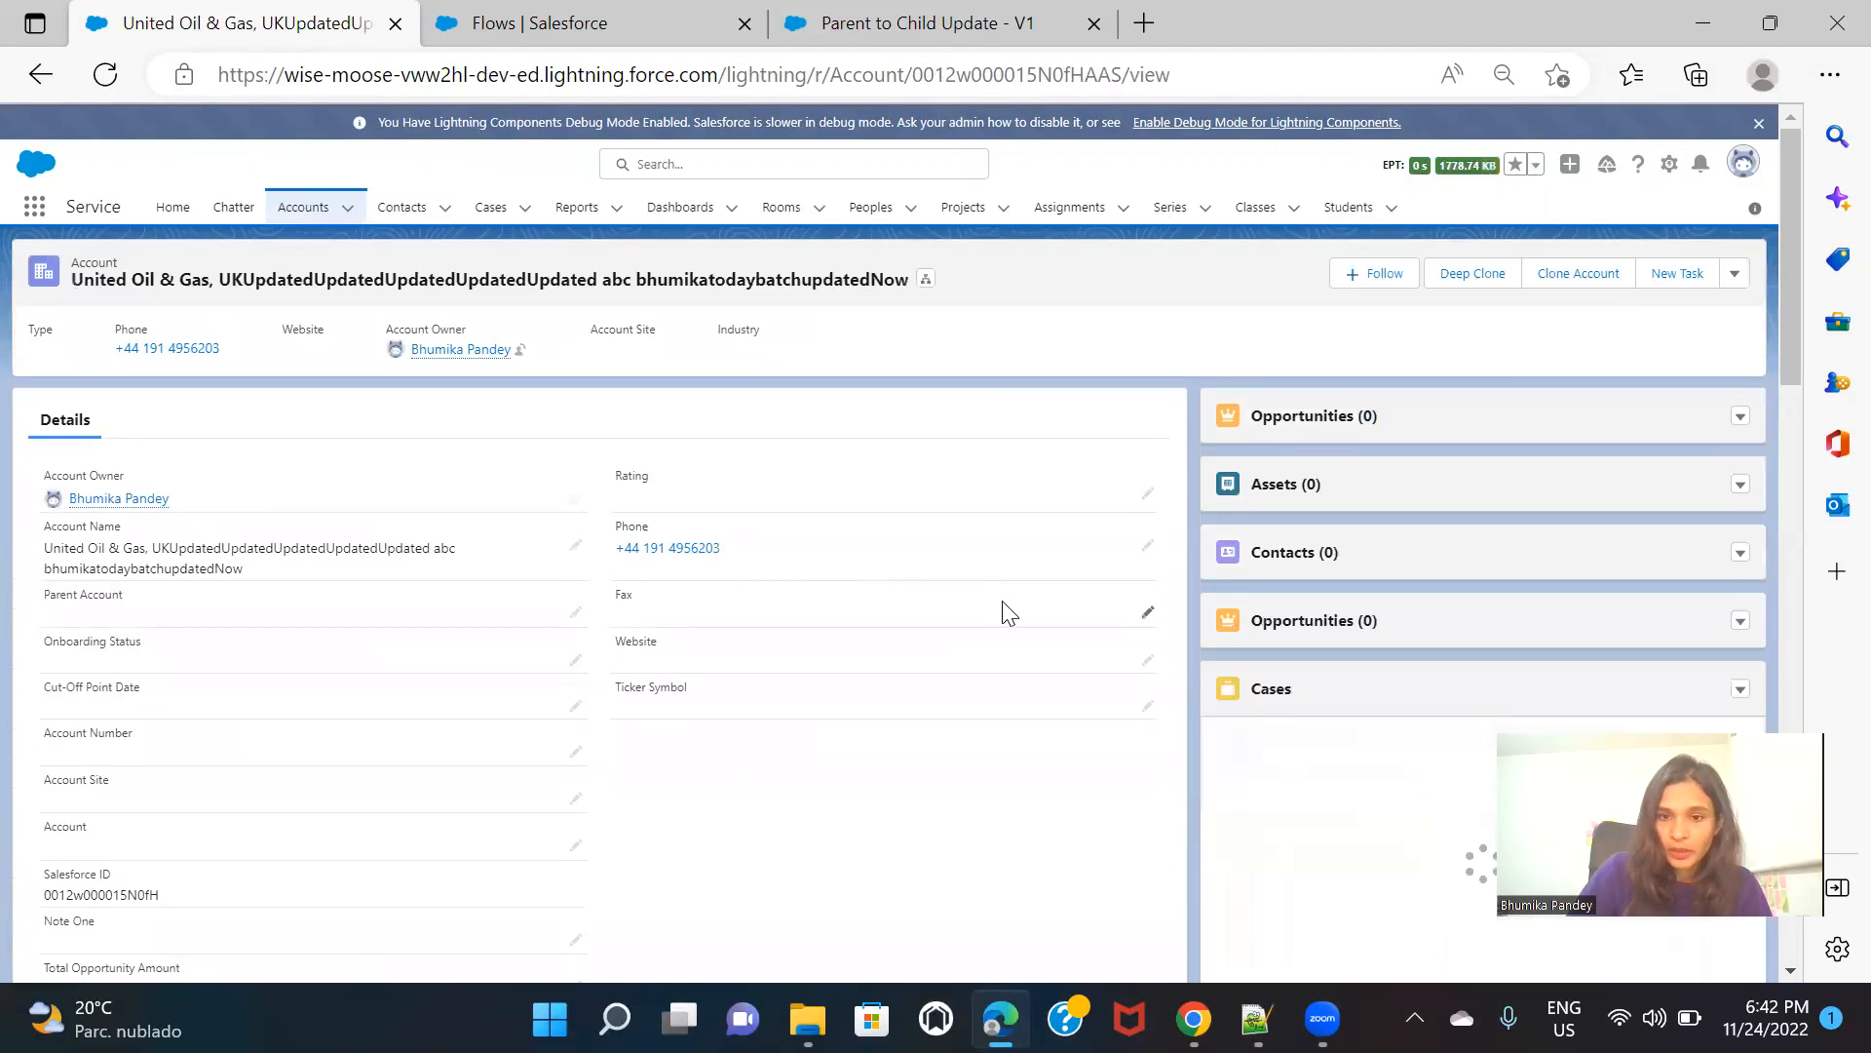
left_click(1739, 553)
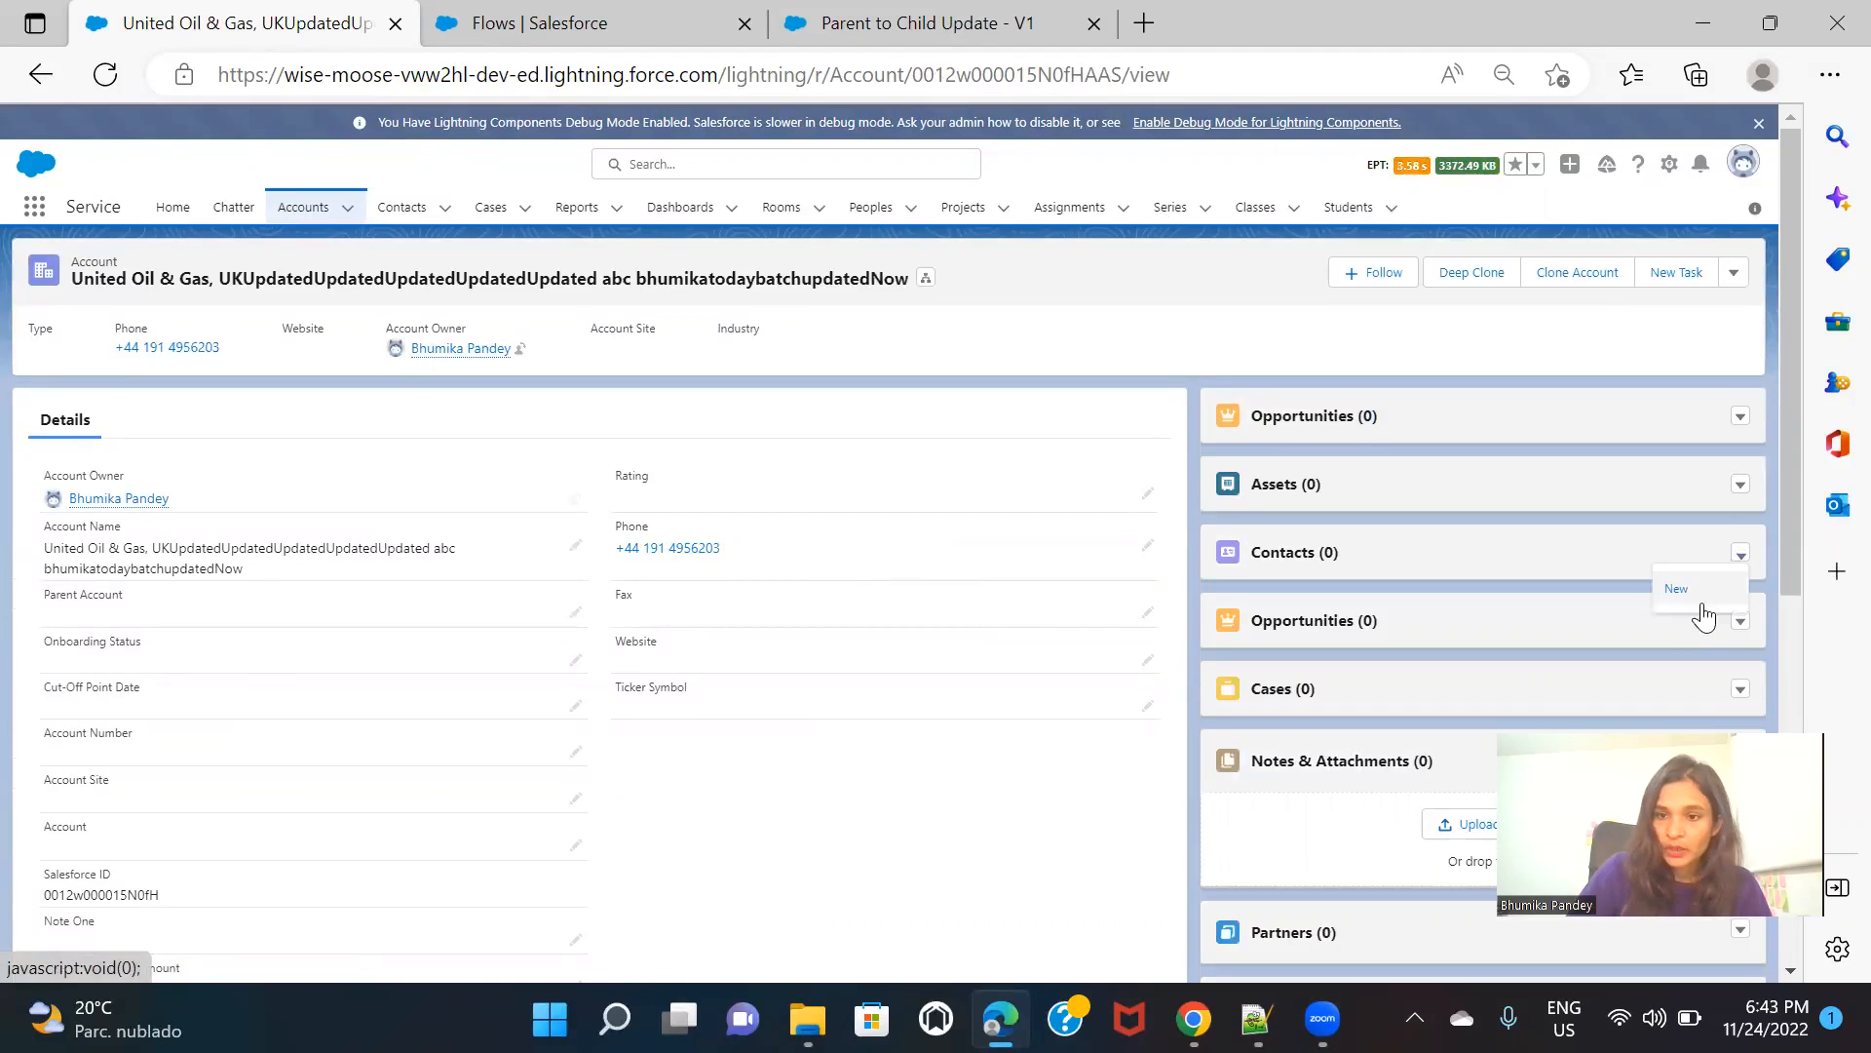
left_click(1691, 595)
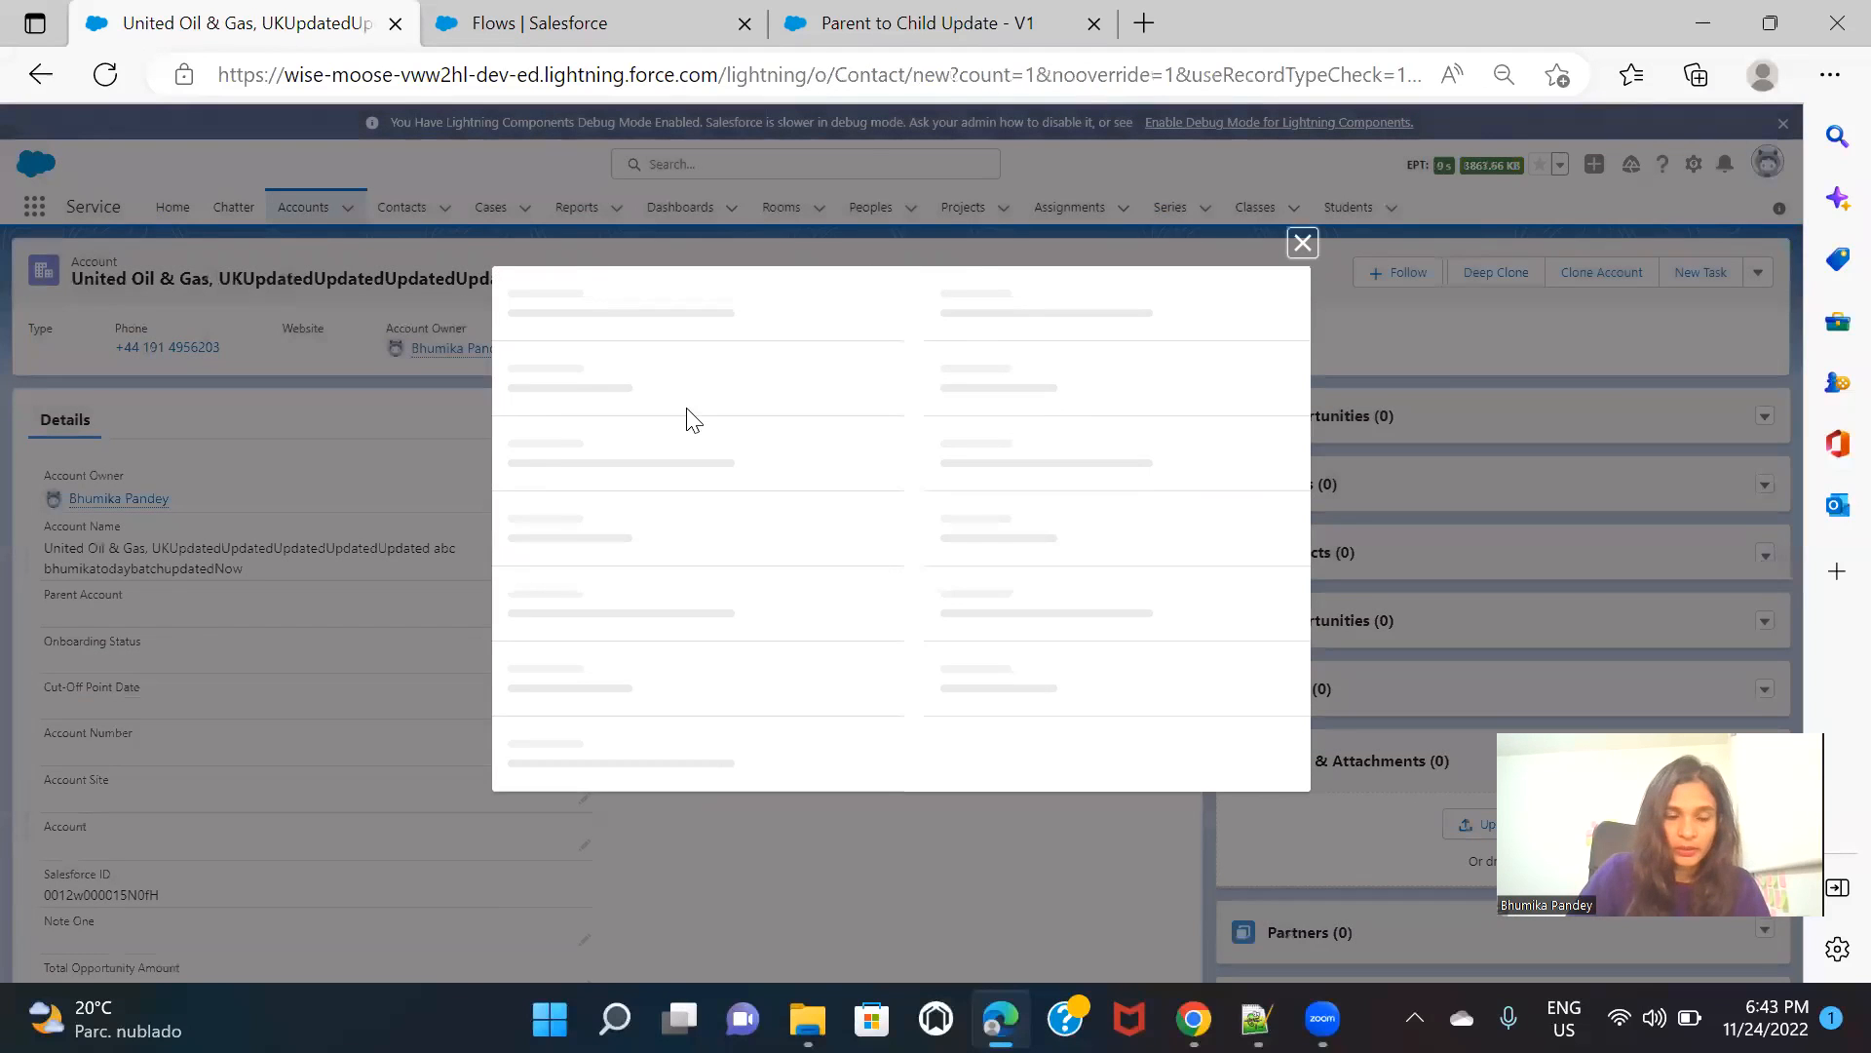
left_click(692, 380)
left_click(696, 458)
left_click(653, 435)
type("sdffsdf")
left_click(721, 492)
type("yrtrryret")
left_click(1010, 875)
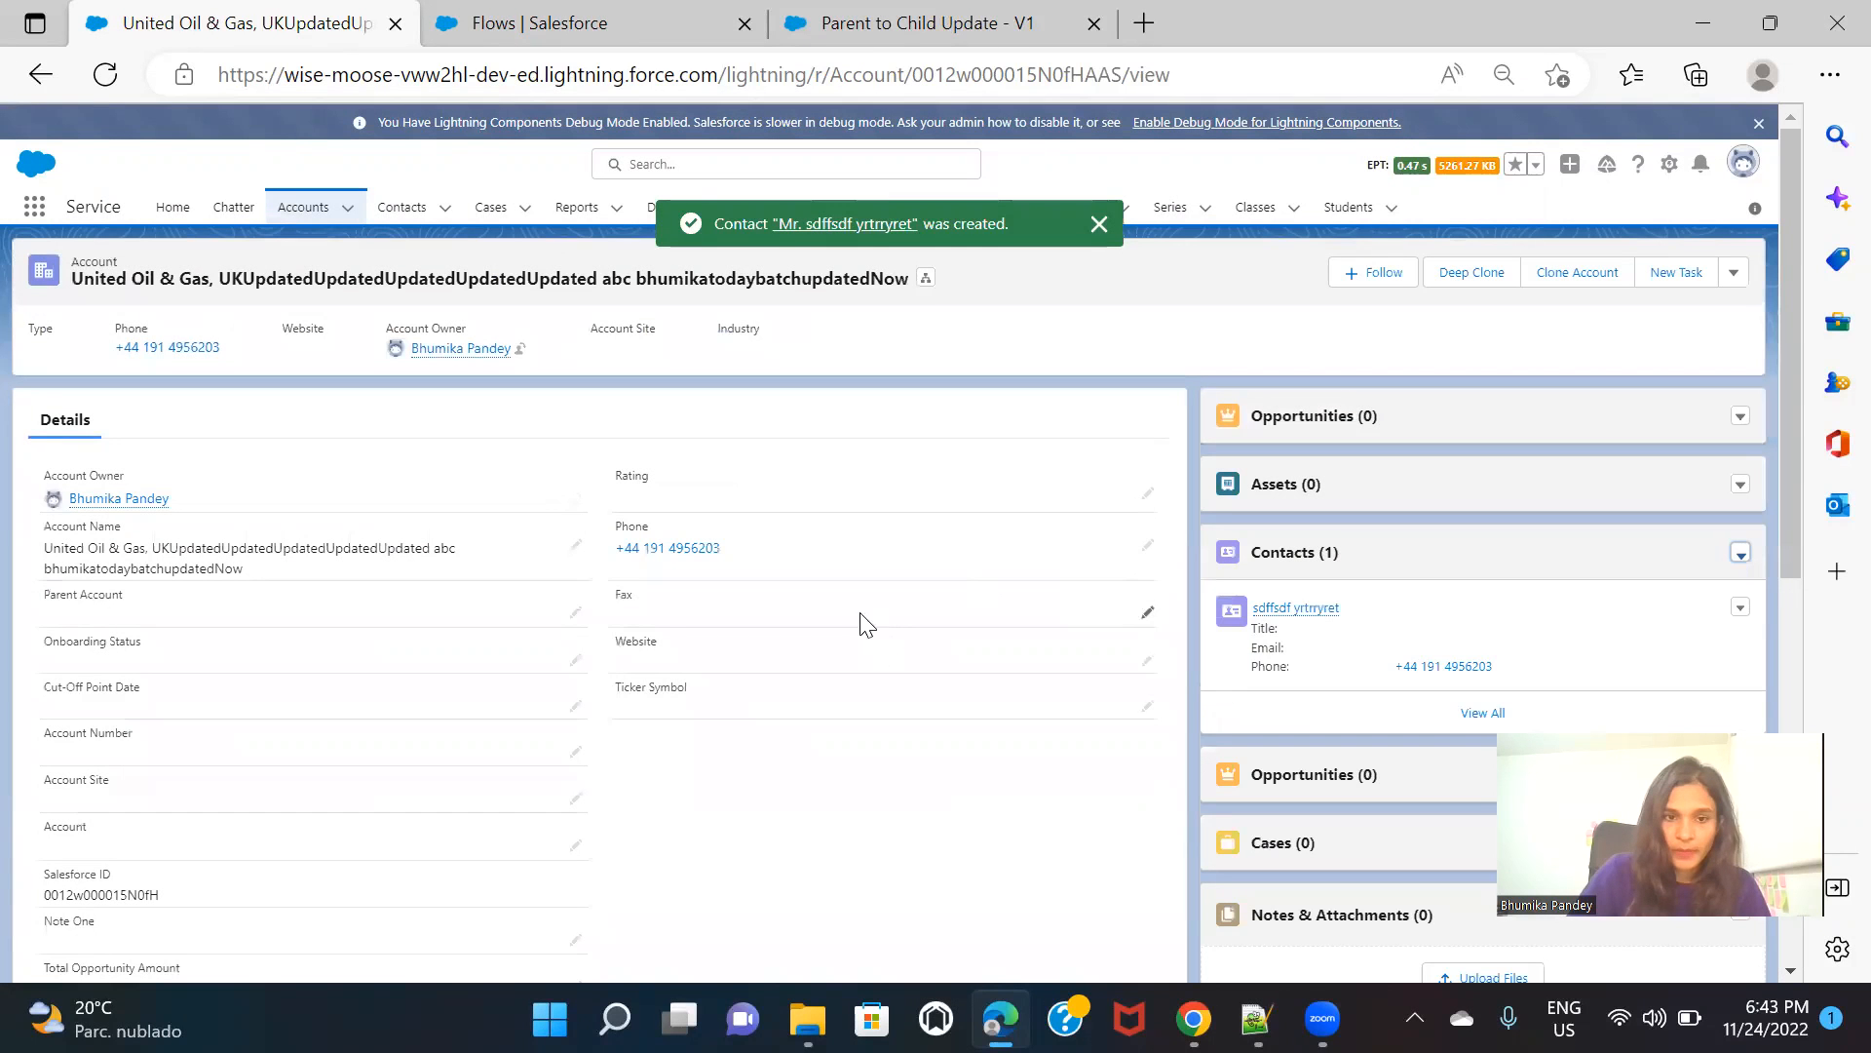
Clear the phone of the United Oil & Gas, UK account and save the record
left_click(1150, 547)
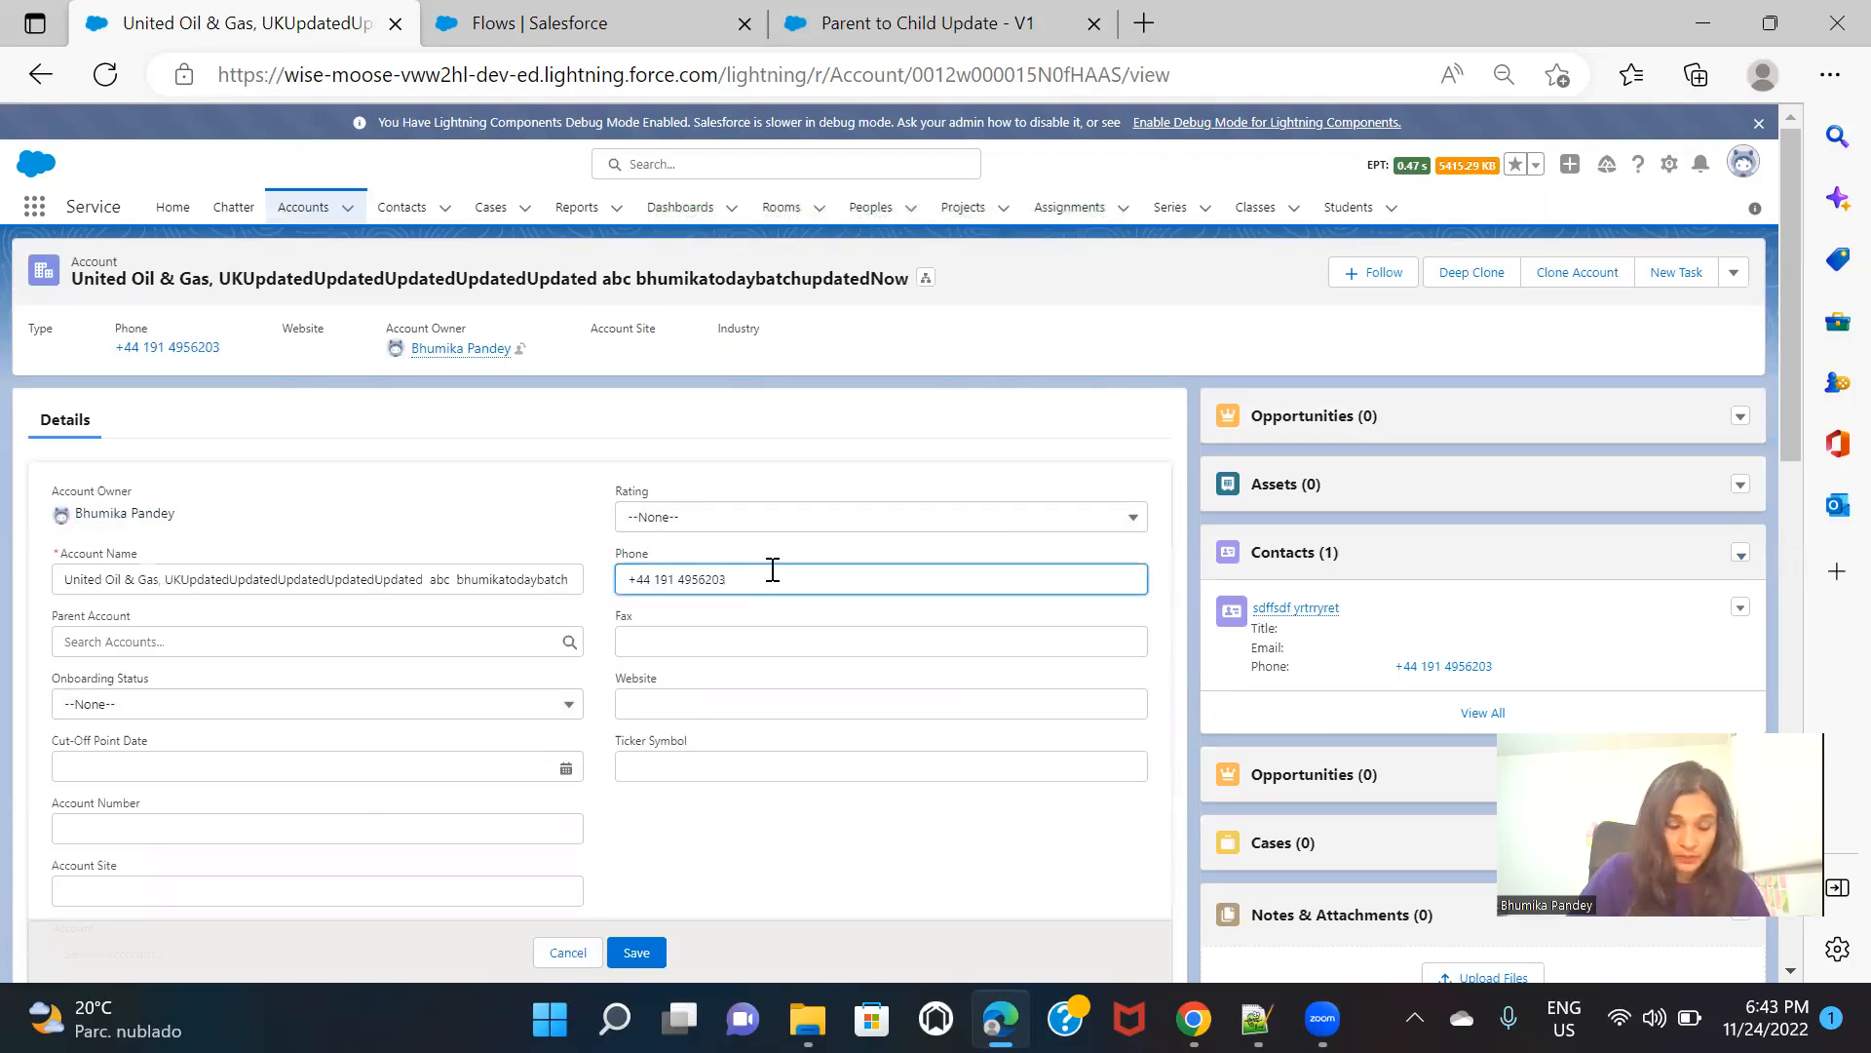
key("ctrl+a")
key("BackSpace")
left_click(641, 954)
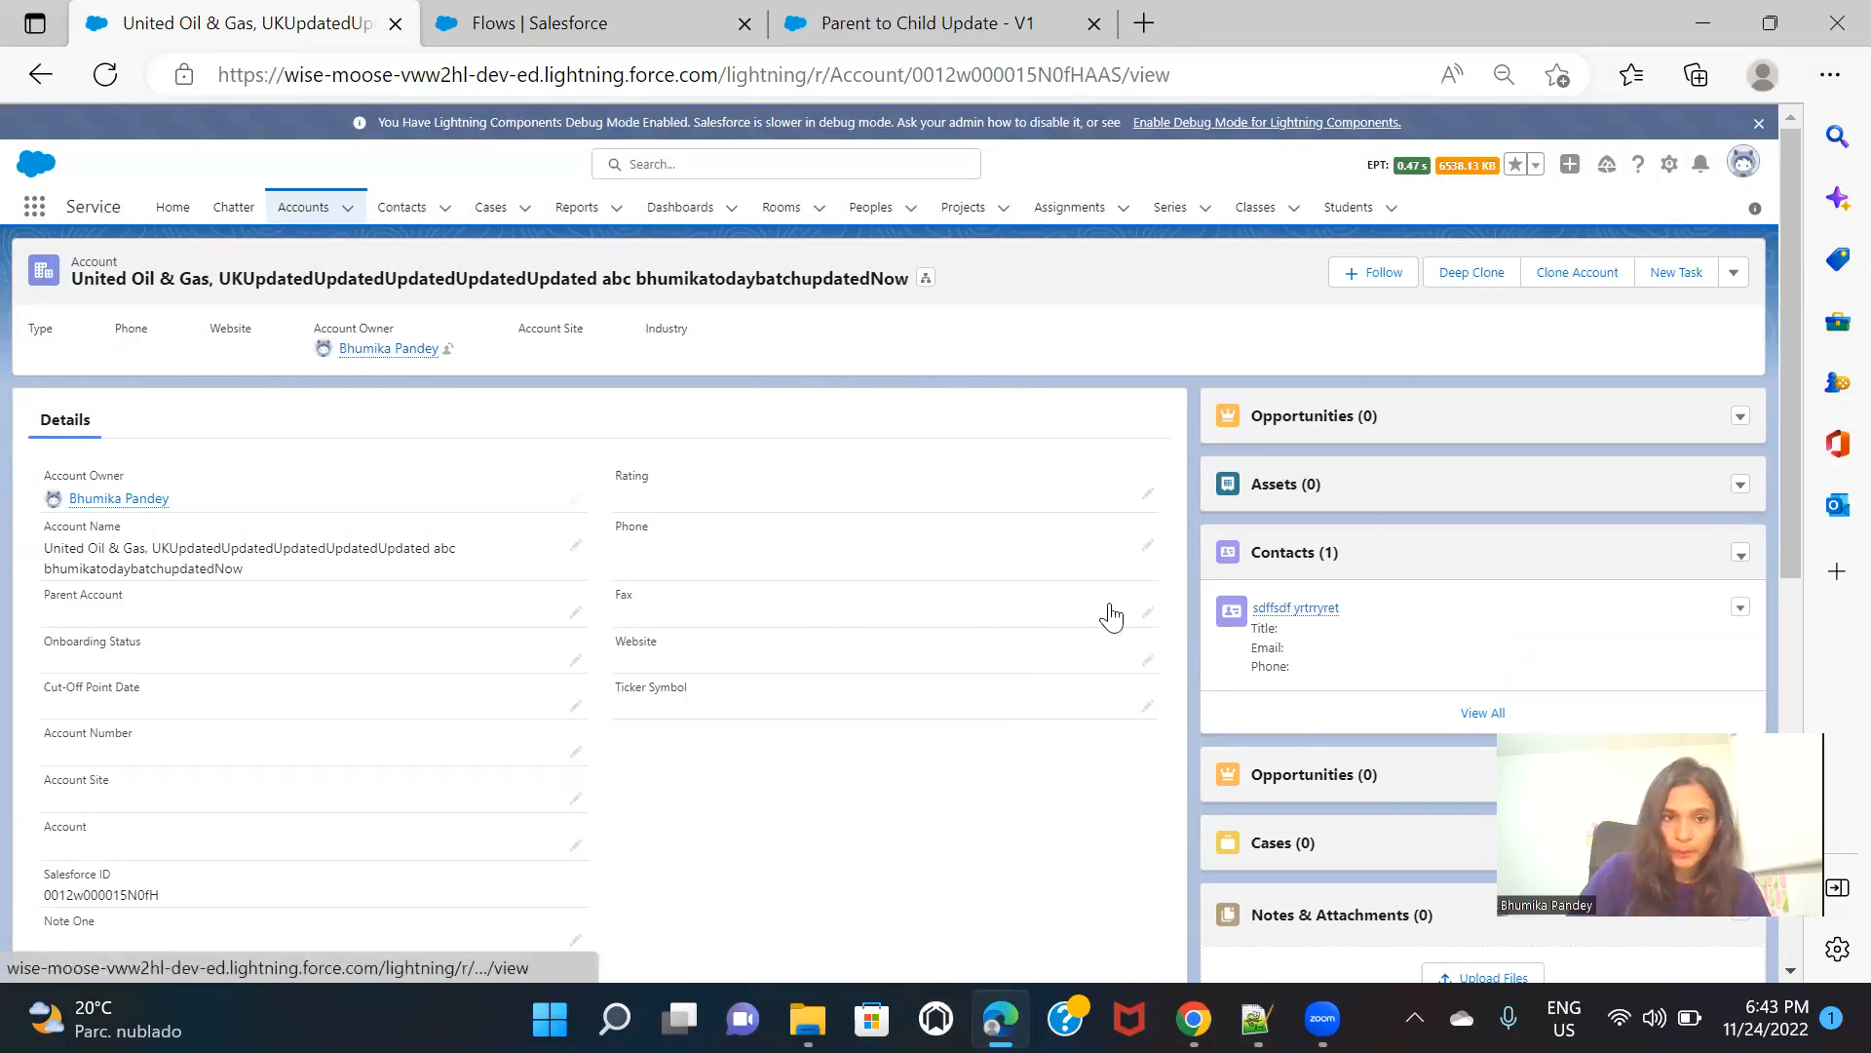
Open the Deep Clone Account - Test account, set its Rating to Hot and save the record
left_click(302, 208)
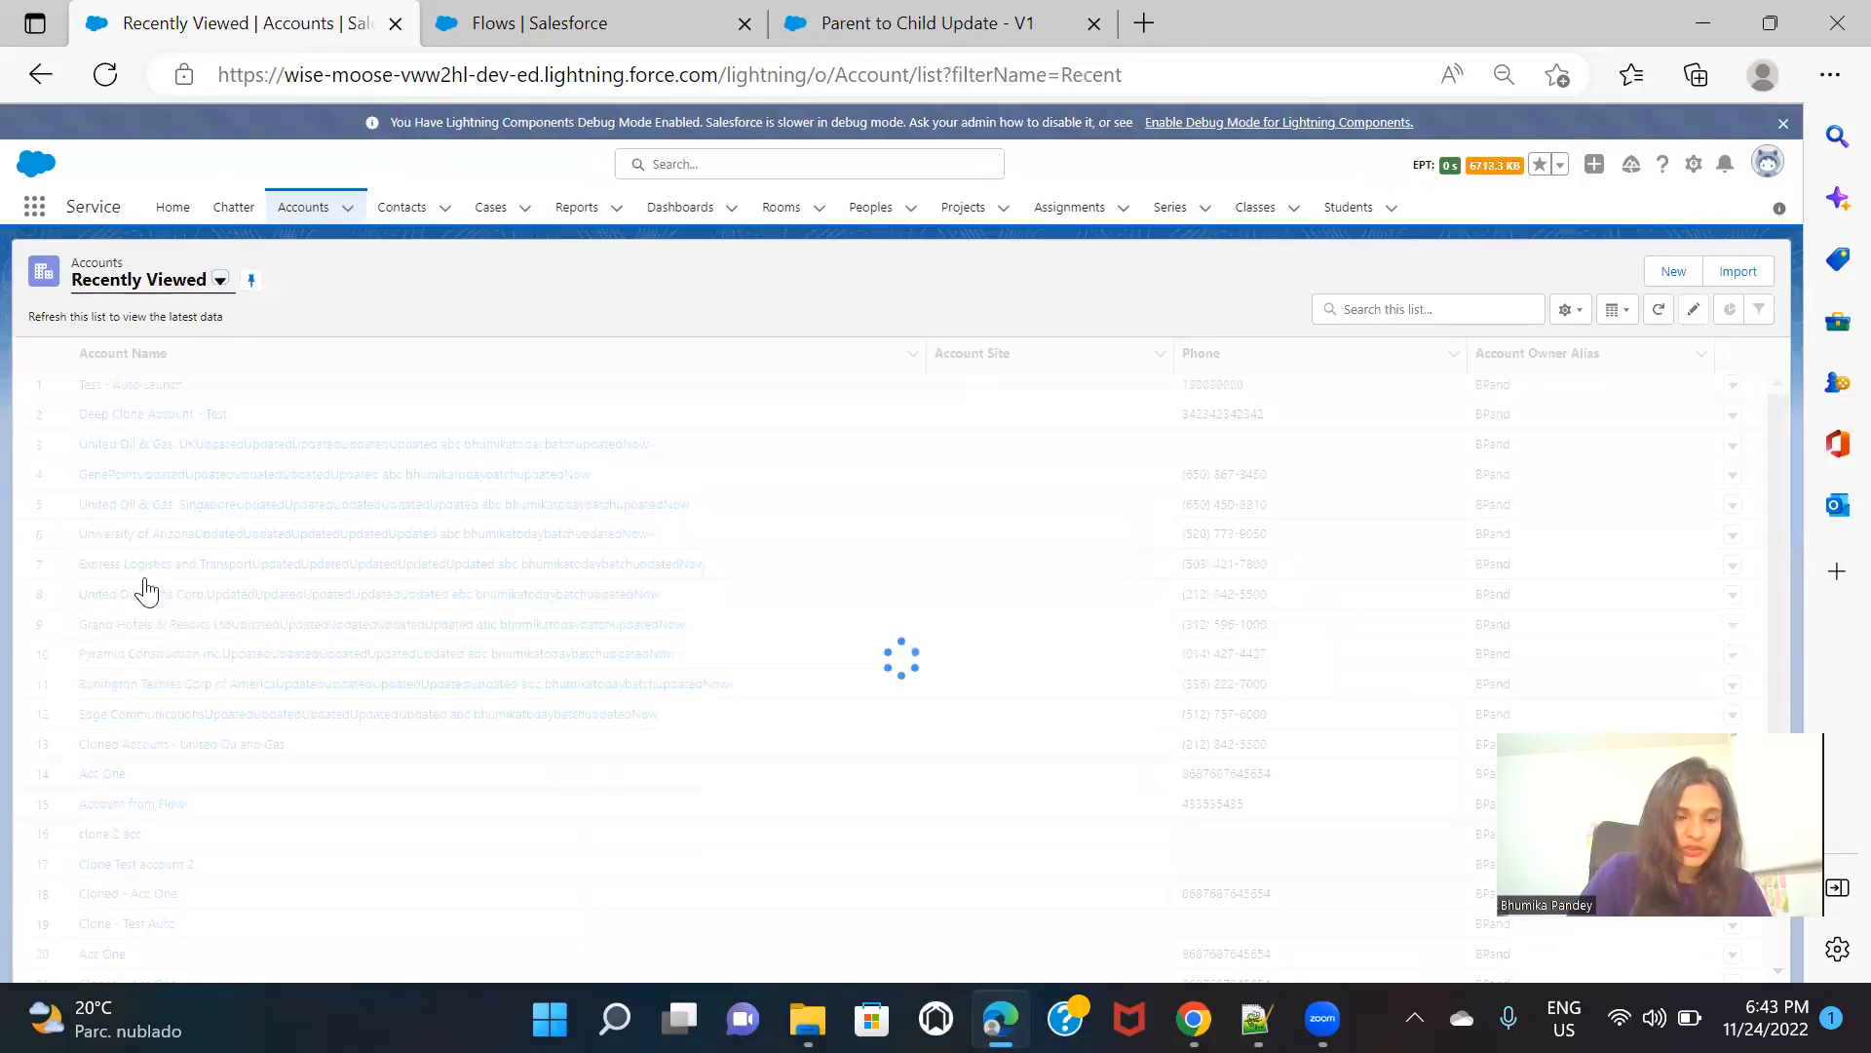
left_click(134, 445)
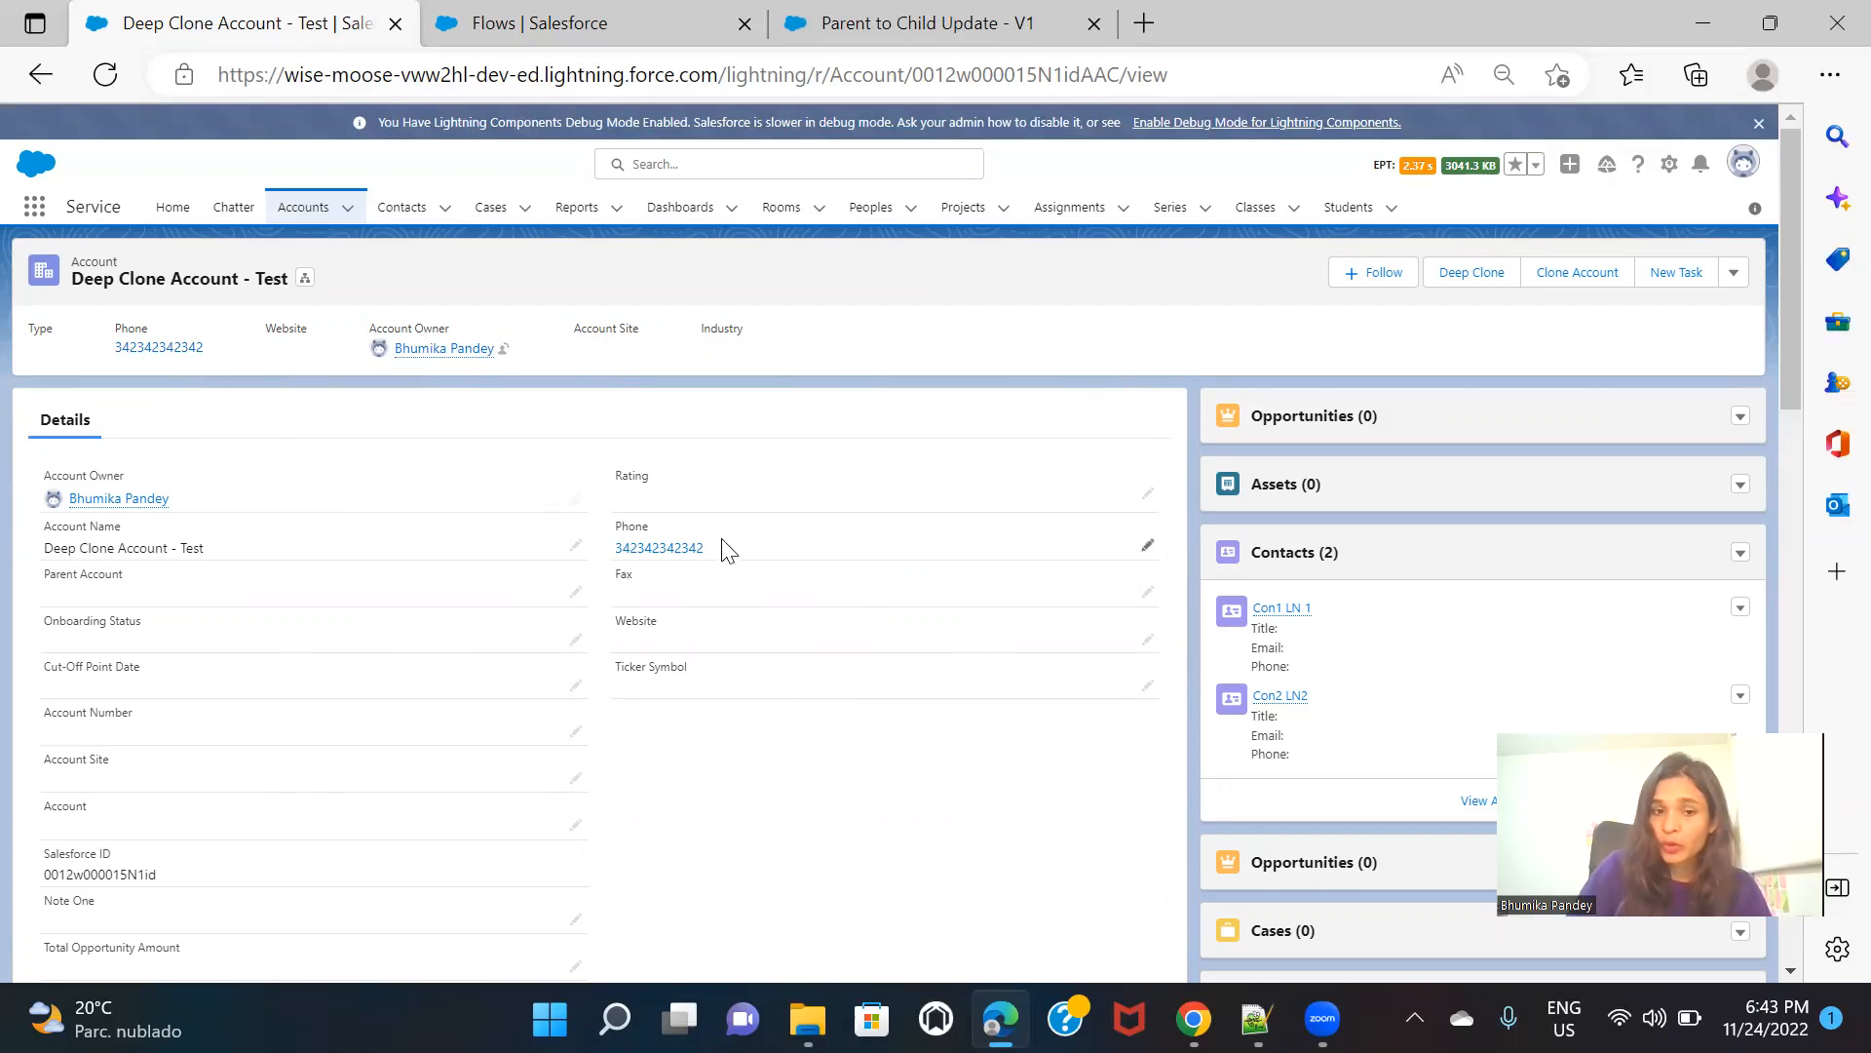
left_click(1150, 494)
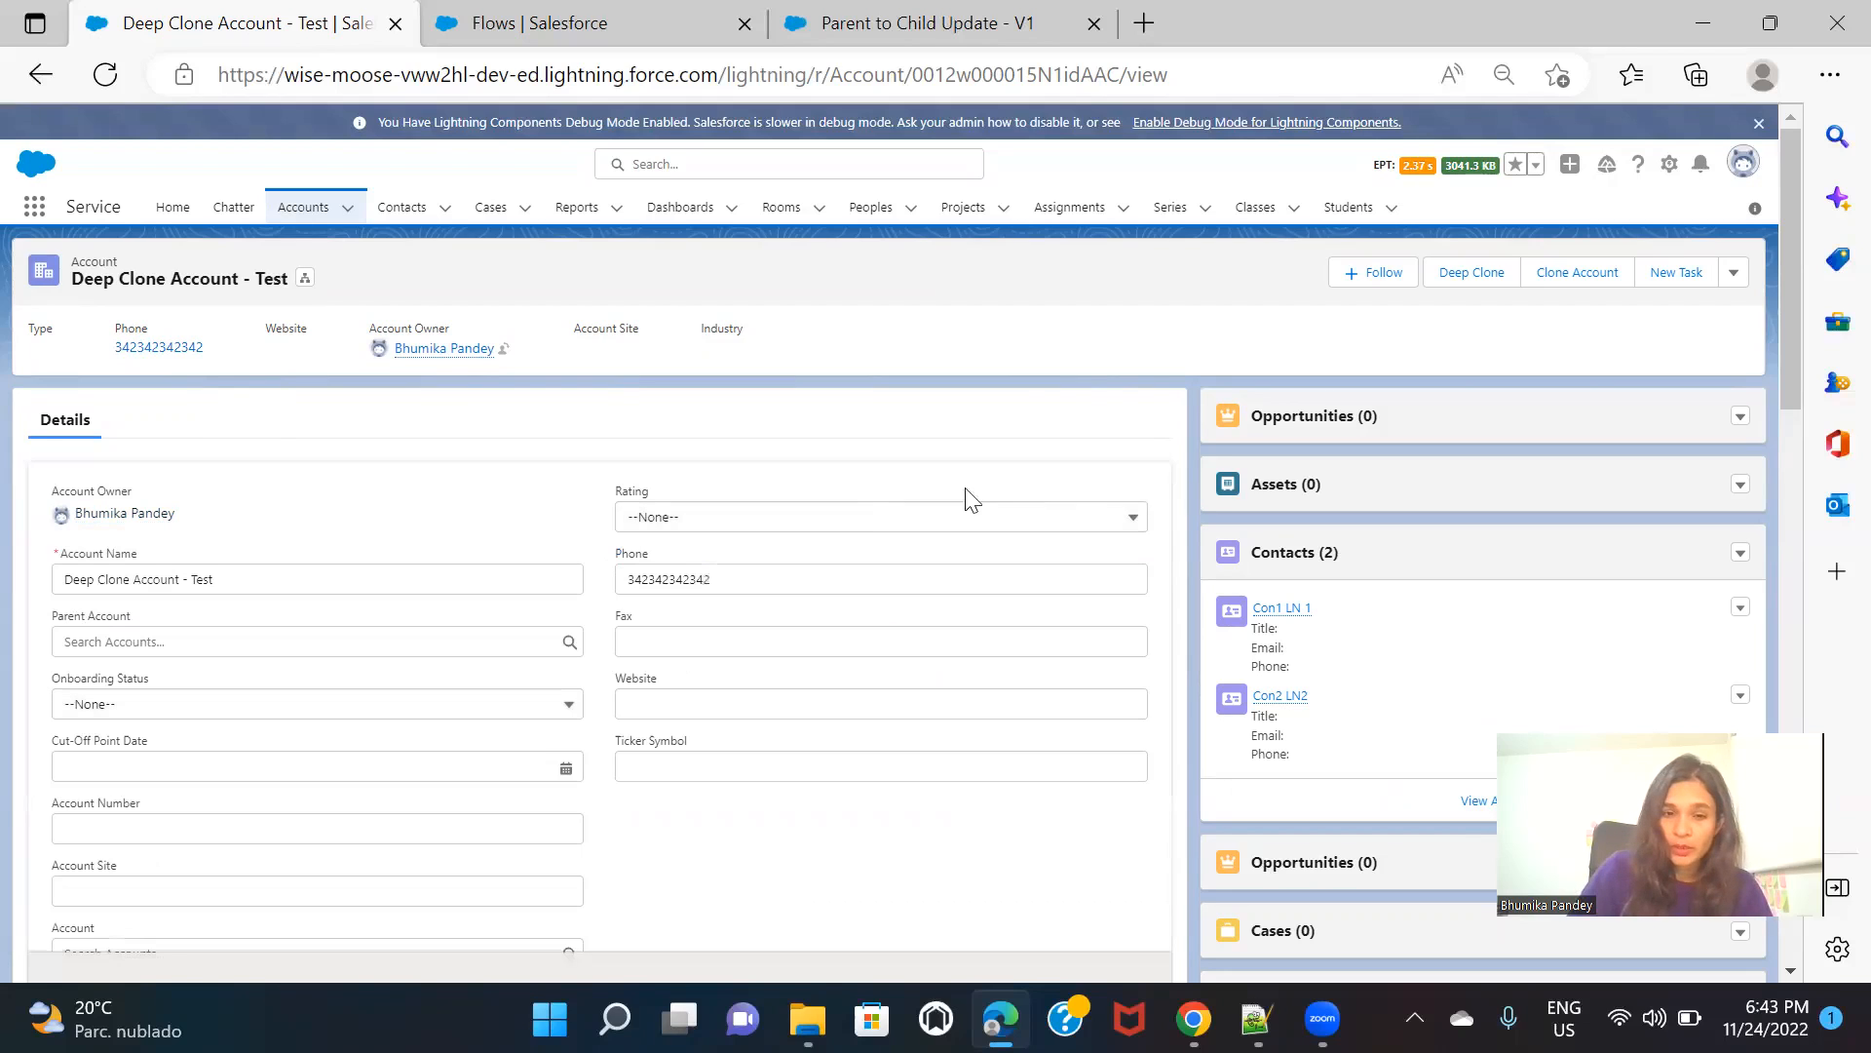
left_click(799, 521)
left_click(769, 591)
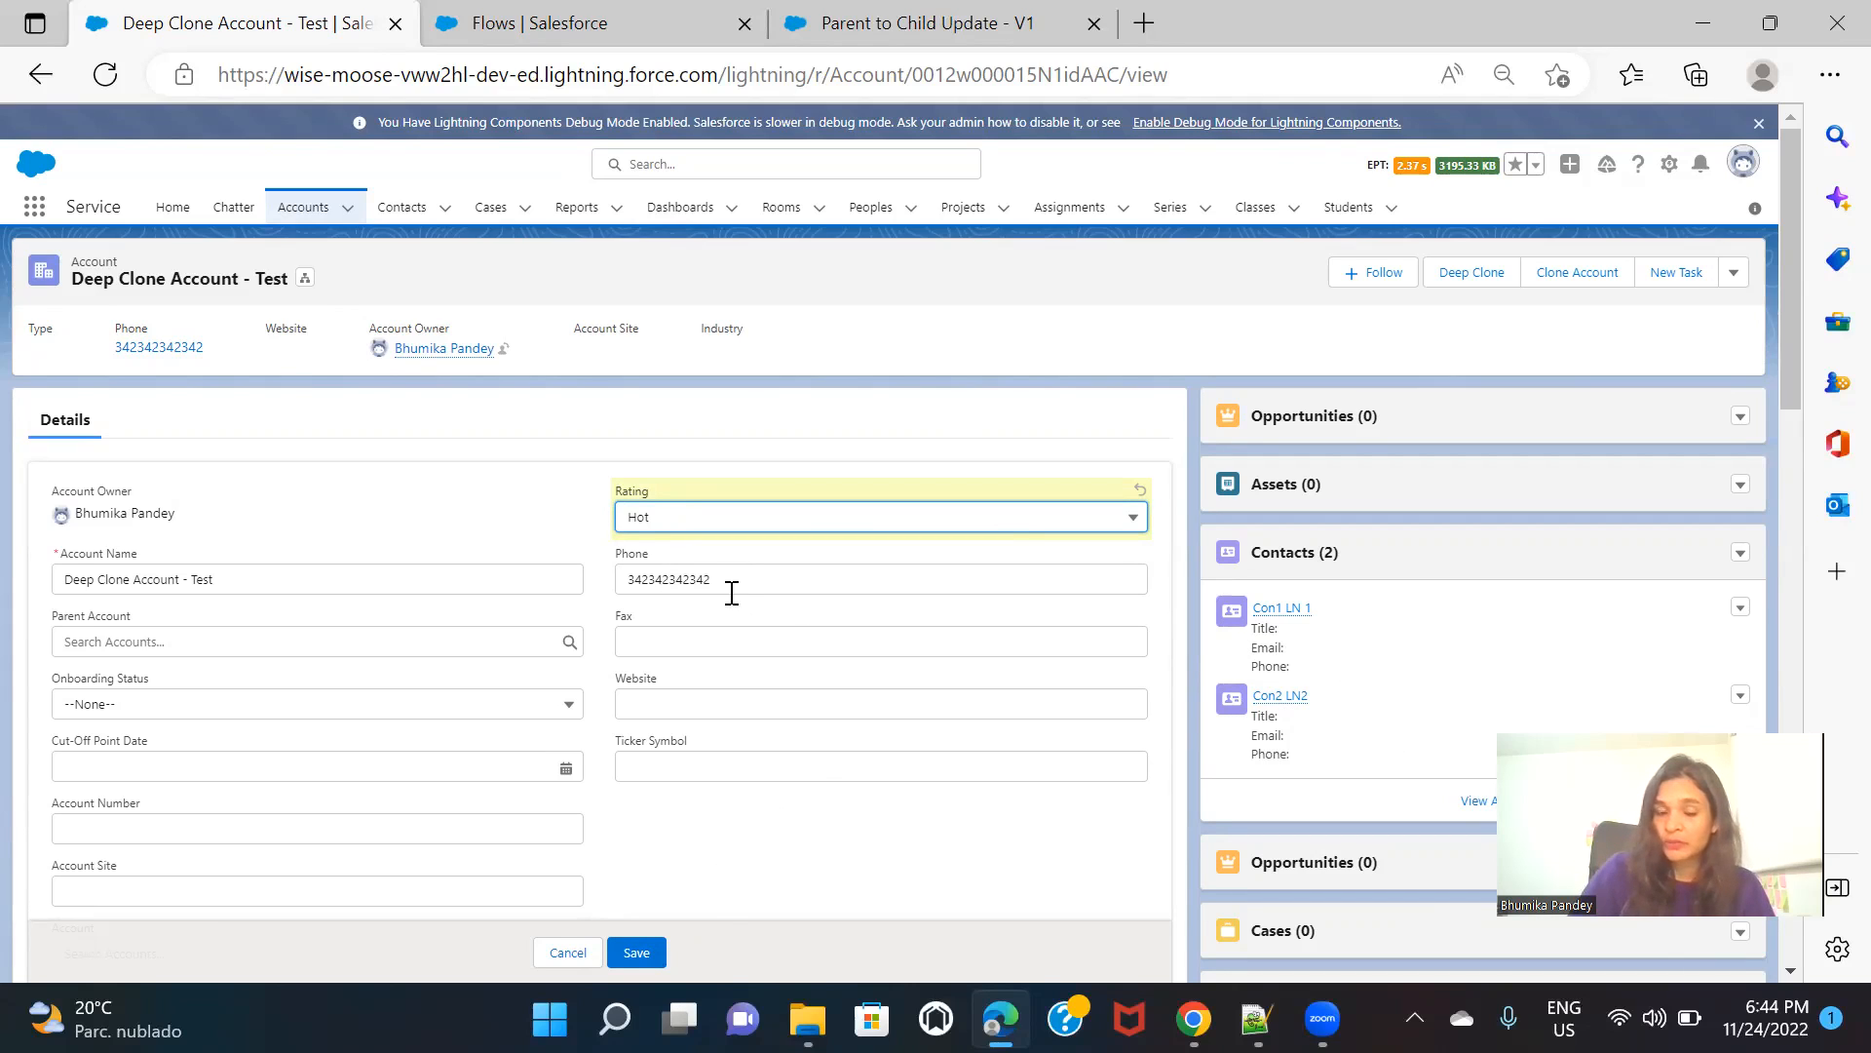
left_click(629, 955)
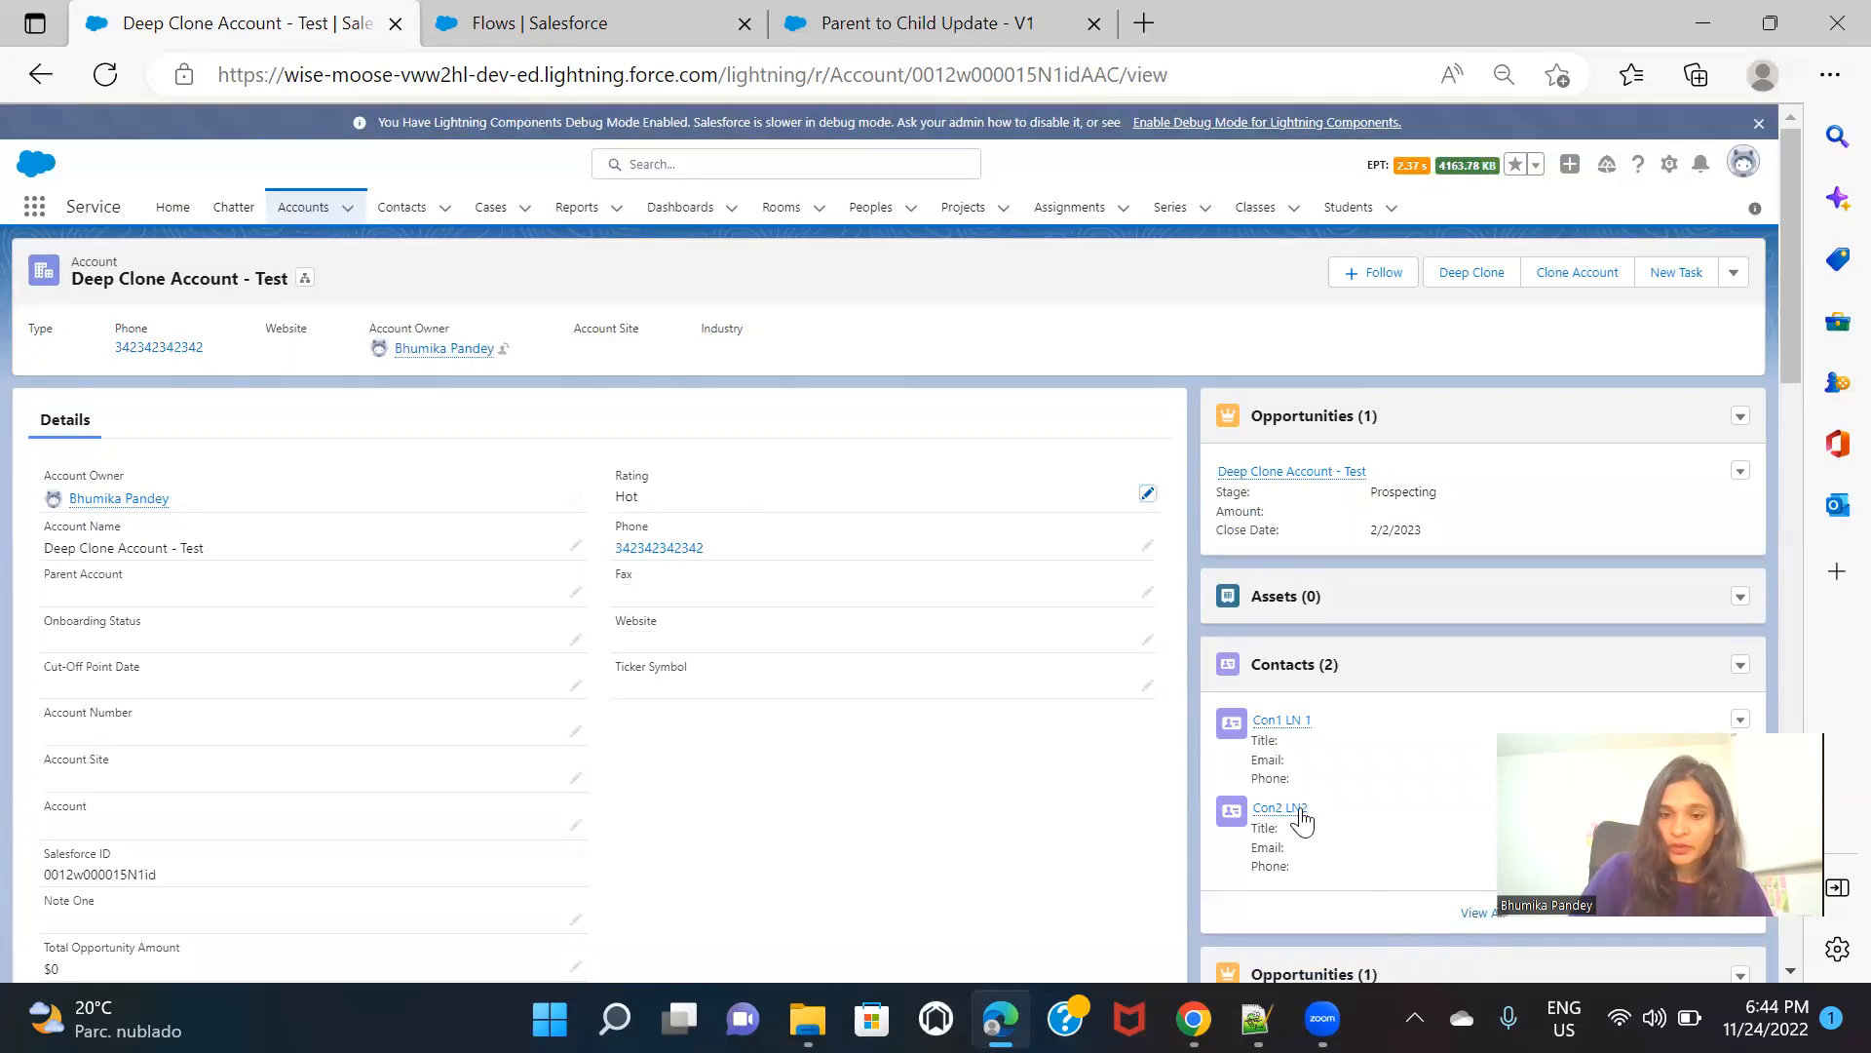
Replace the phone of the Deep Clone Account - Test account with a new number and save the record
scroll(1299, 819, "down", 1)
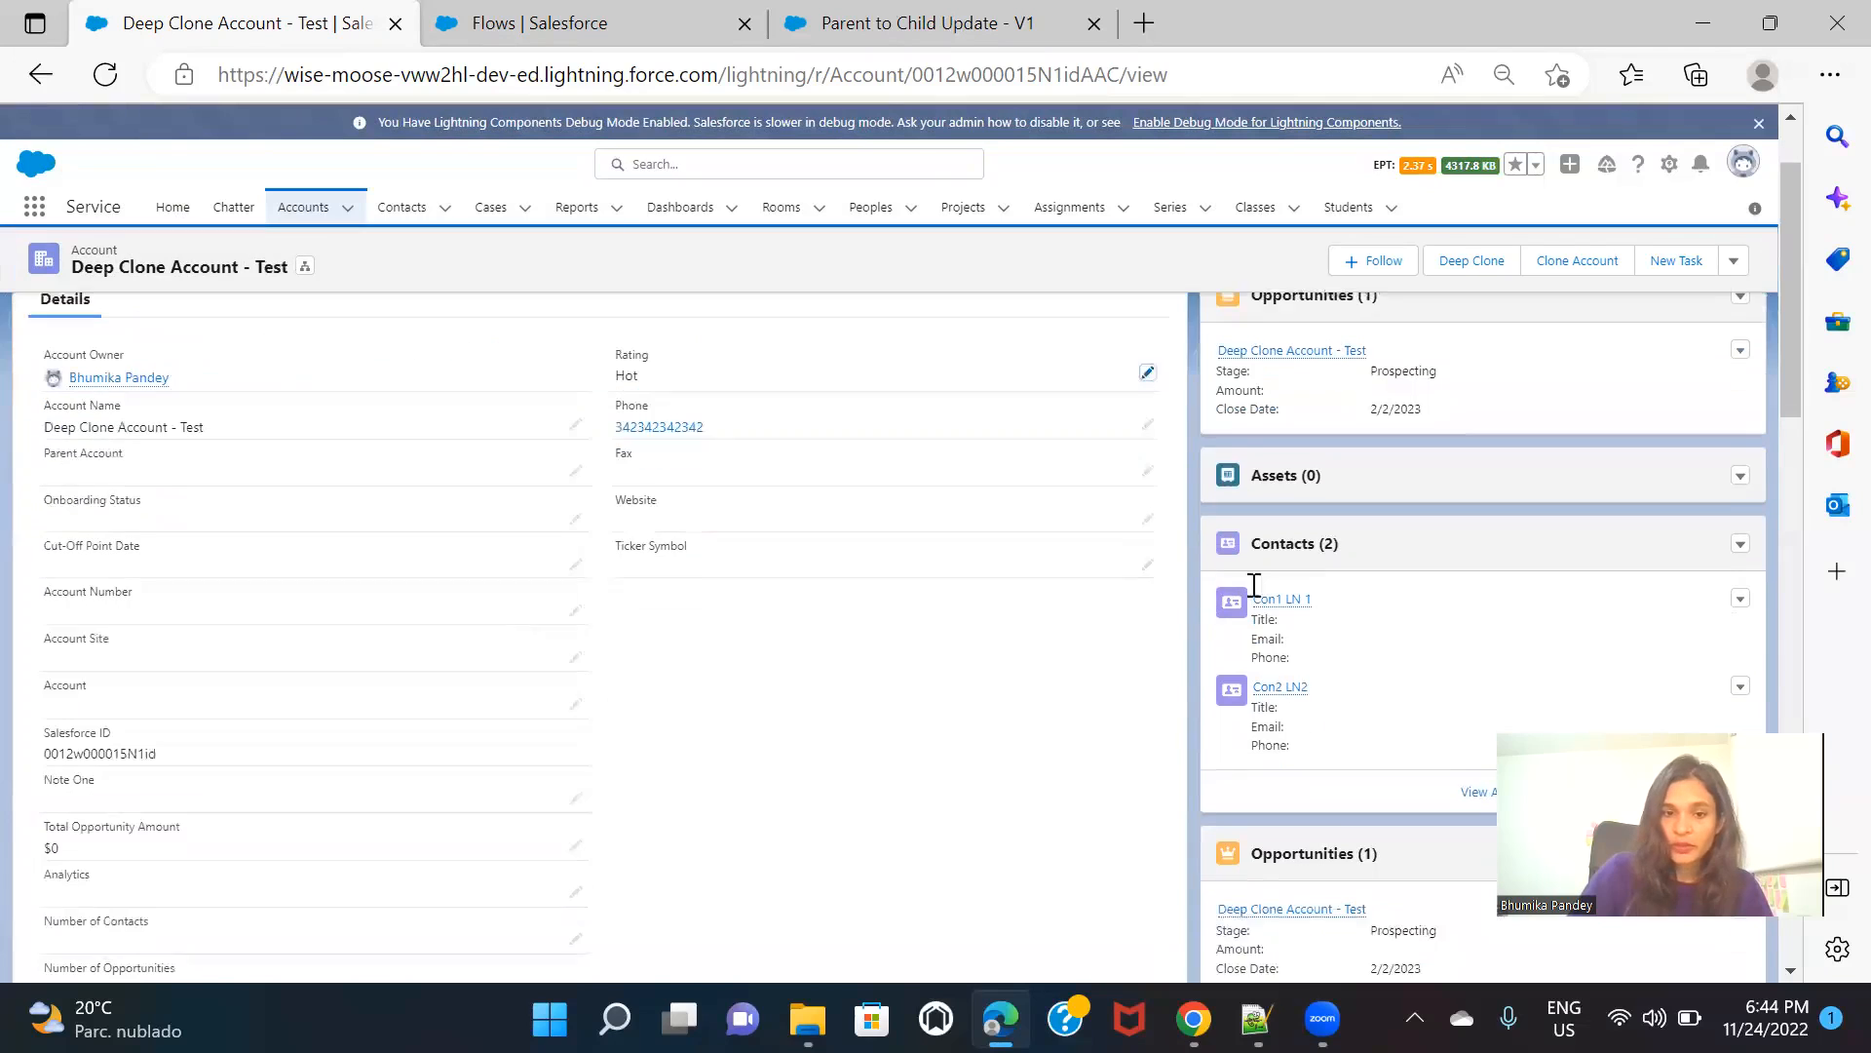
left_click(1142, 415)
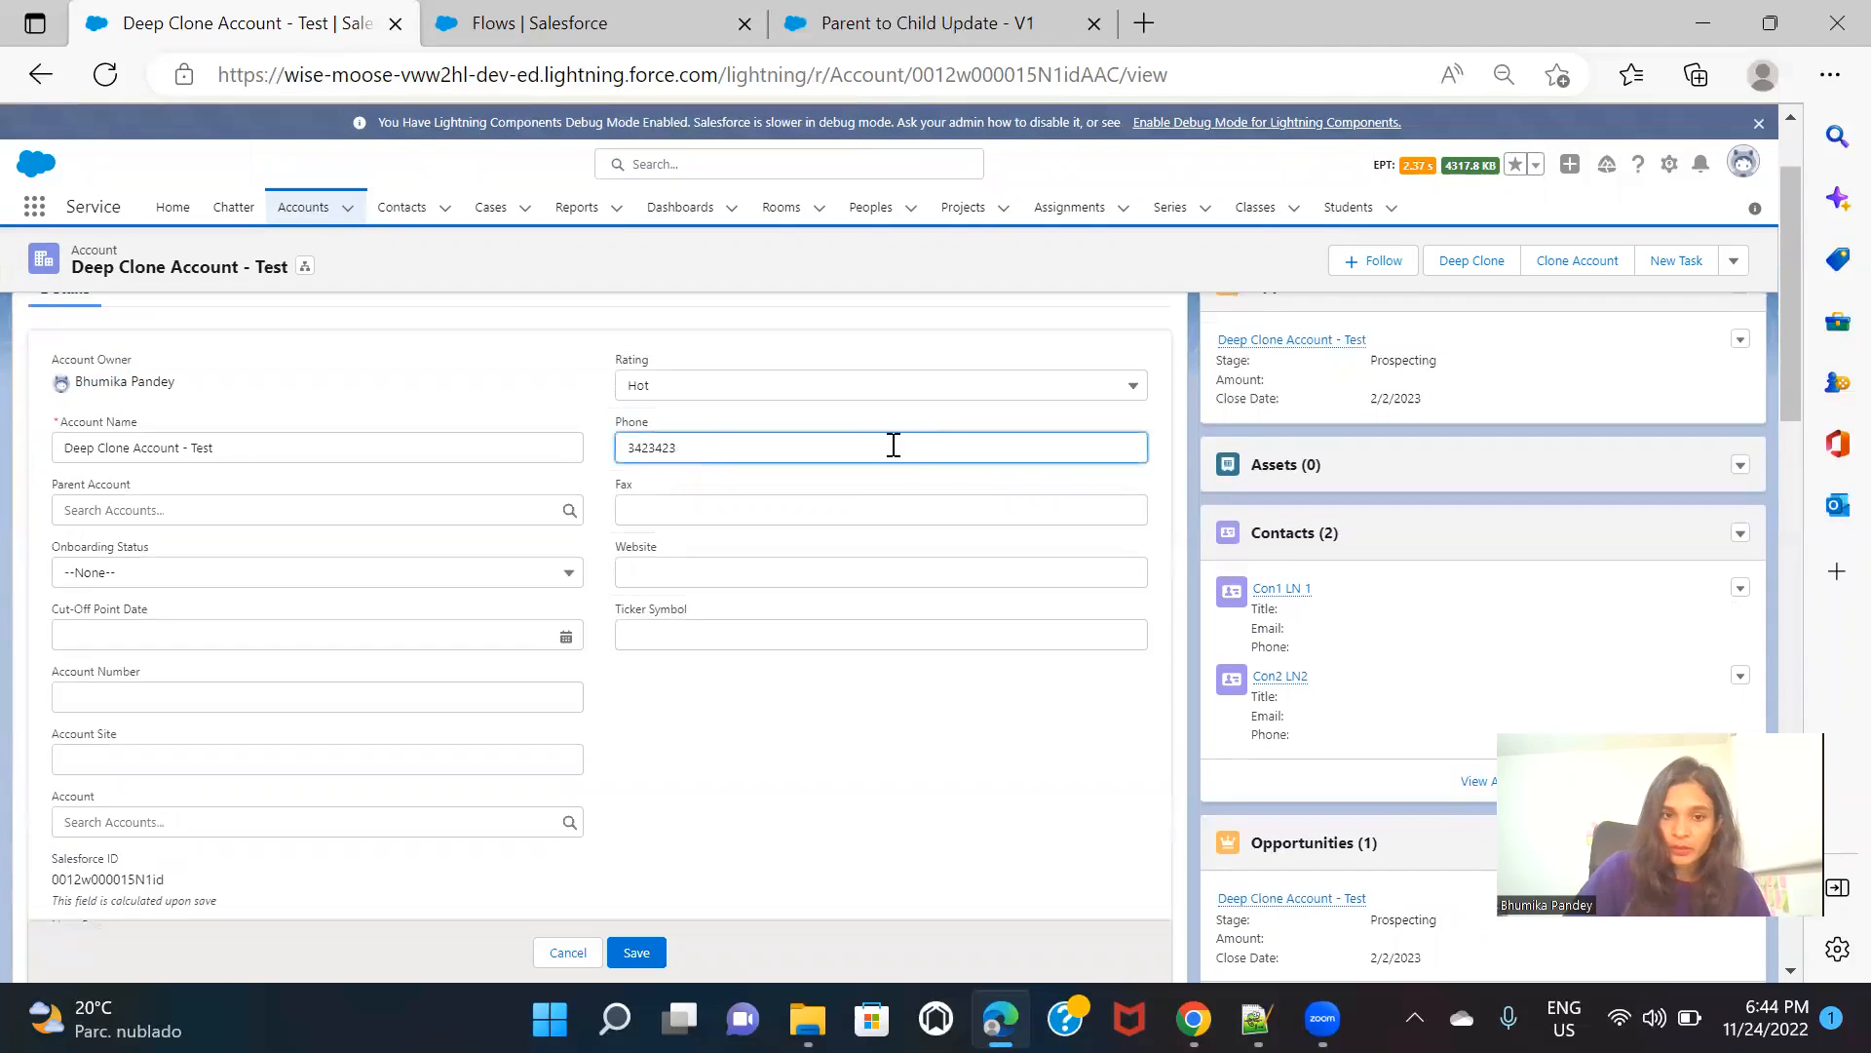
type("57567576")
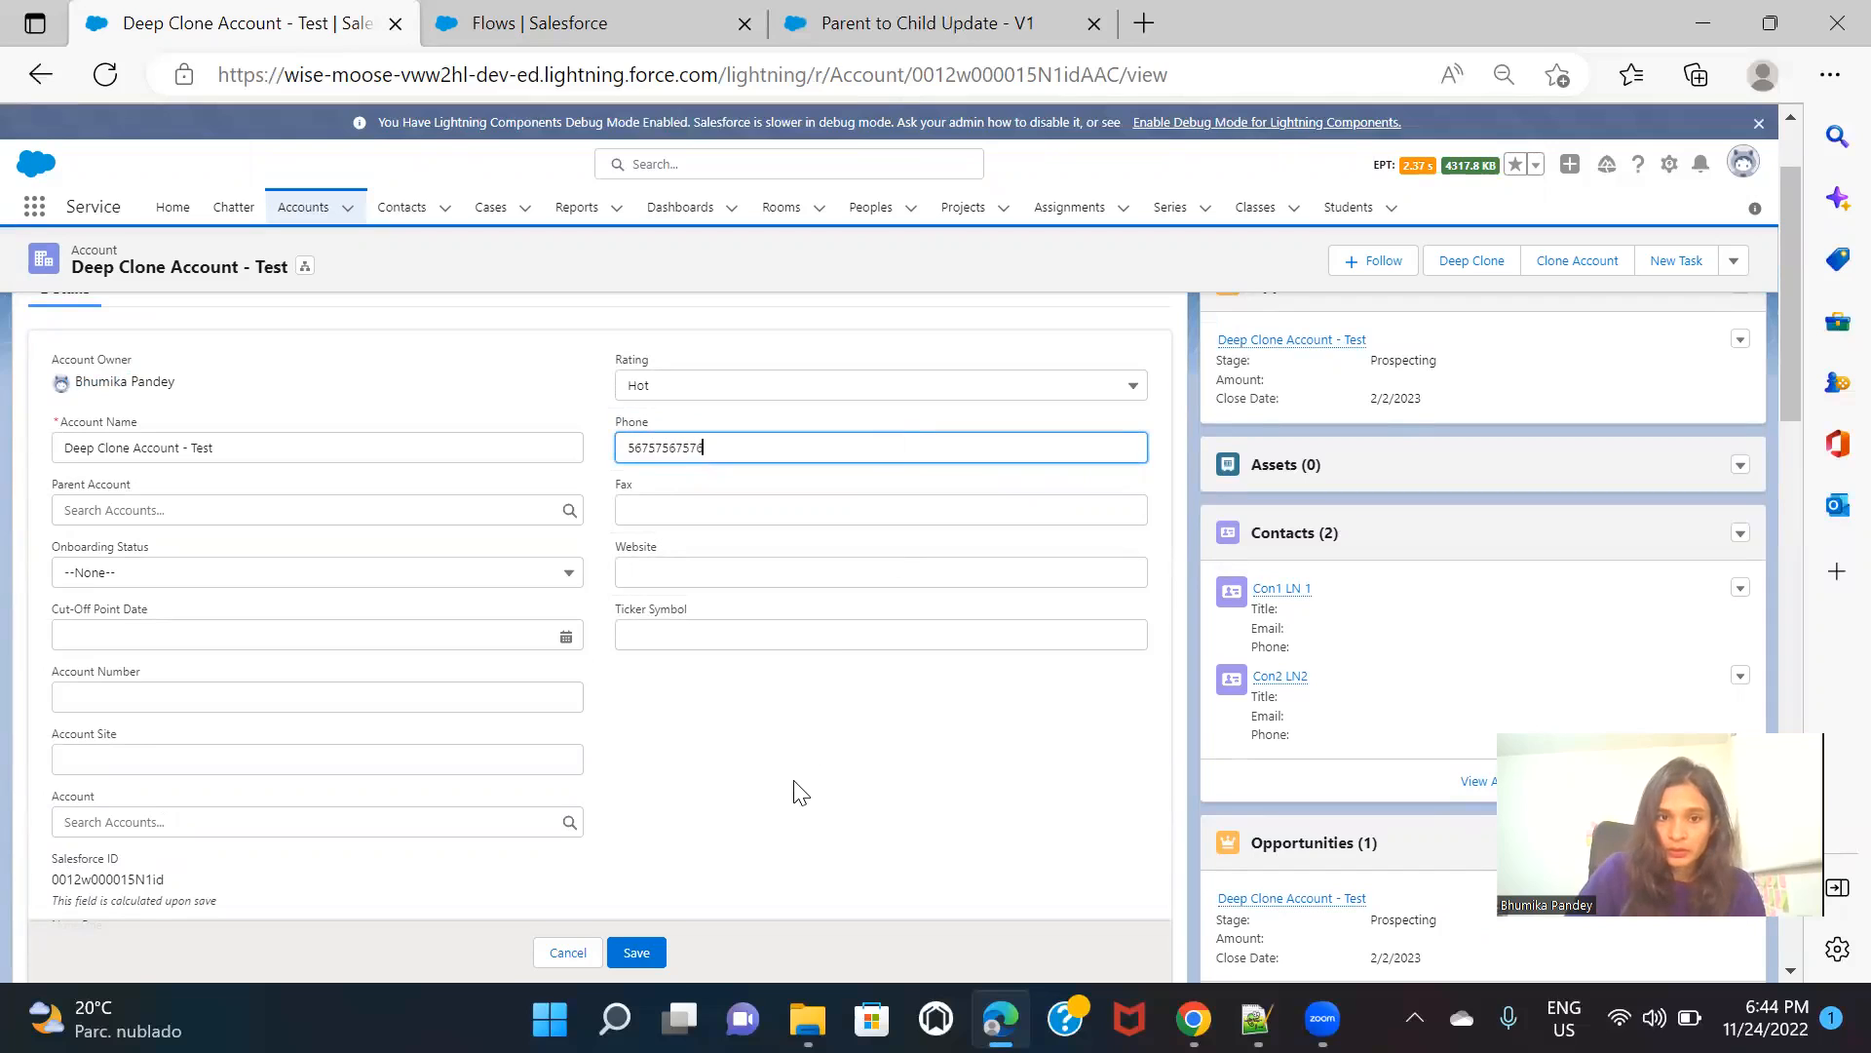
type("000")
left_click(659, 951)
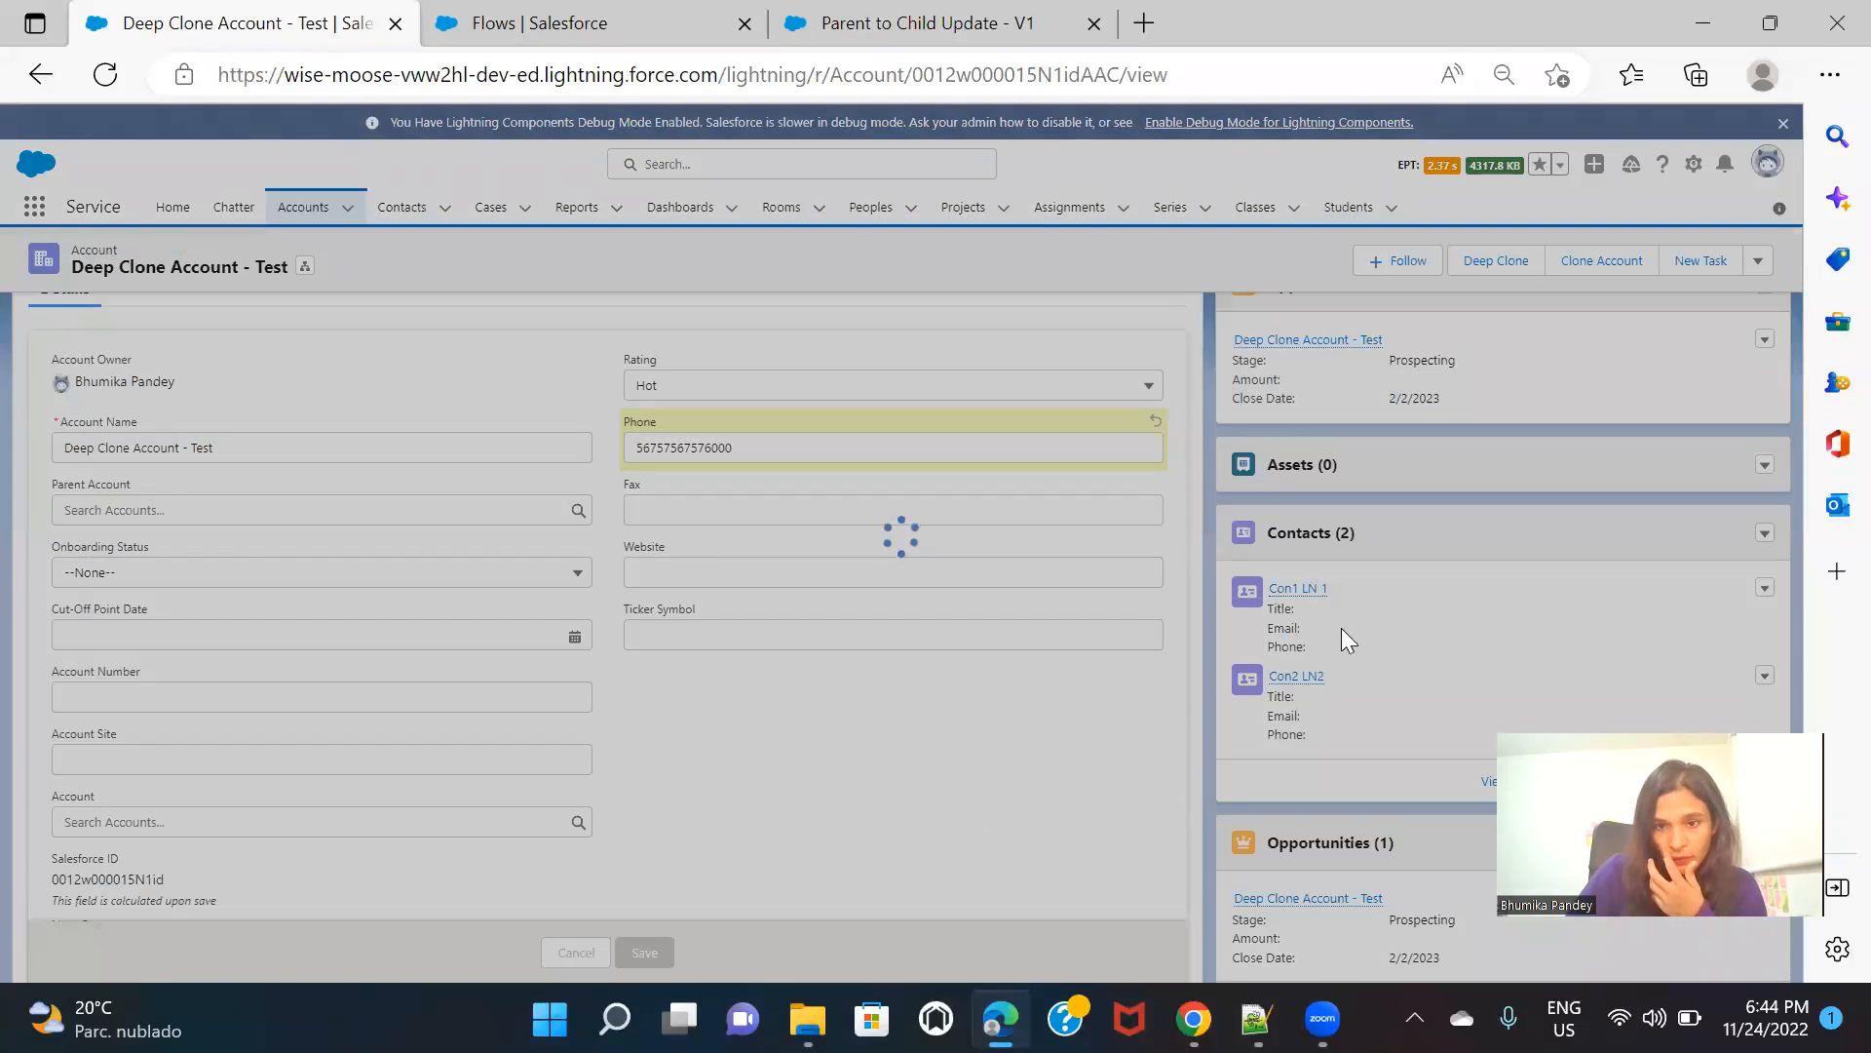